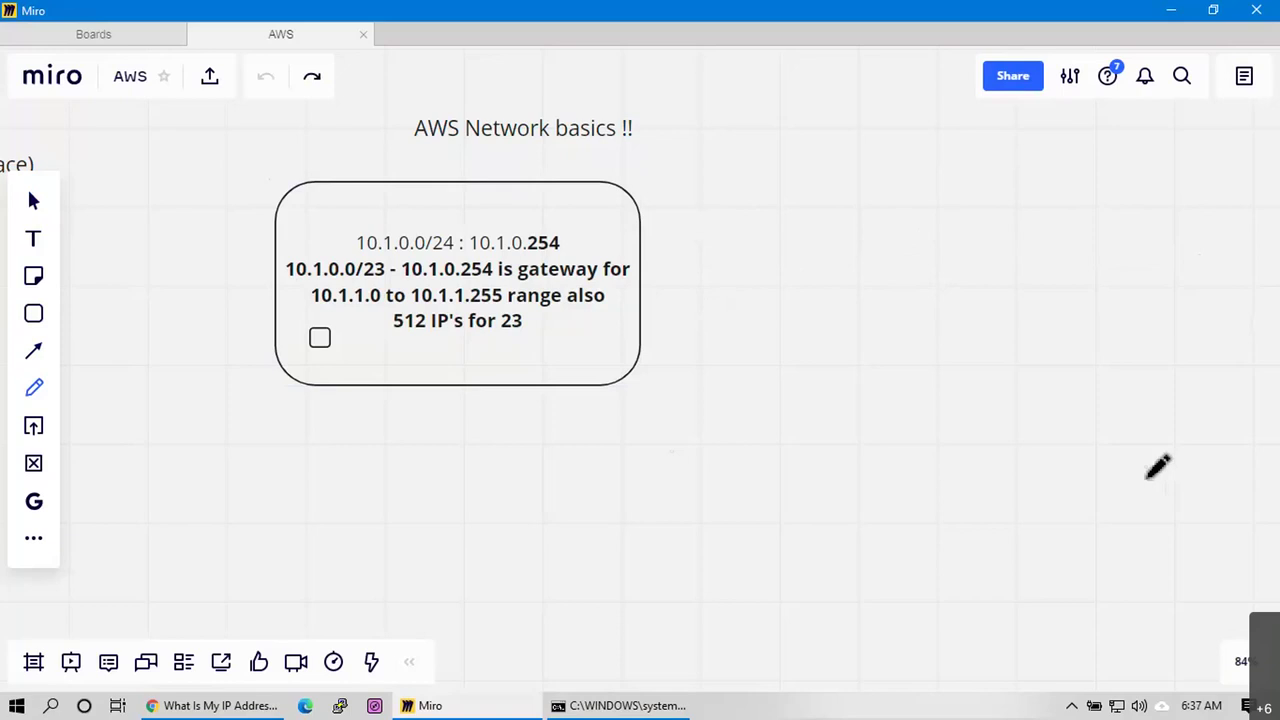
Delete the rounded IP-range text box and the small square beneath the "AWS Network basics !!" heading
left_click(33, 201)
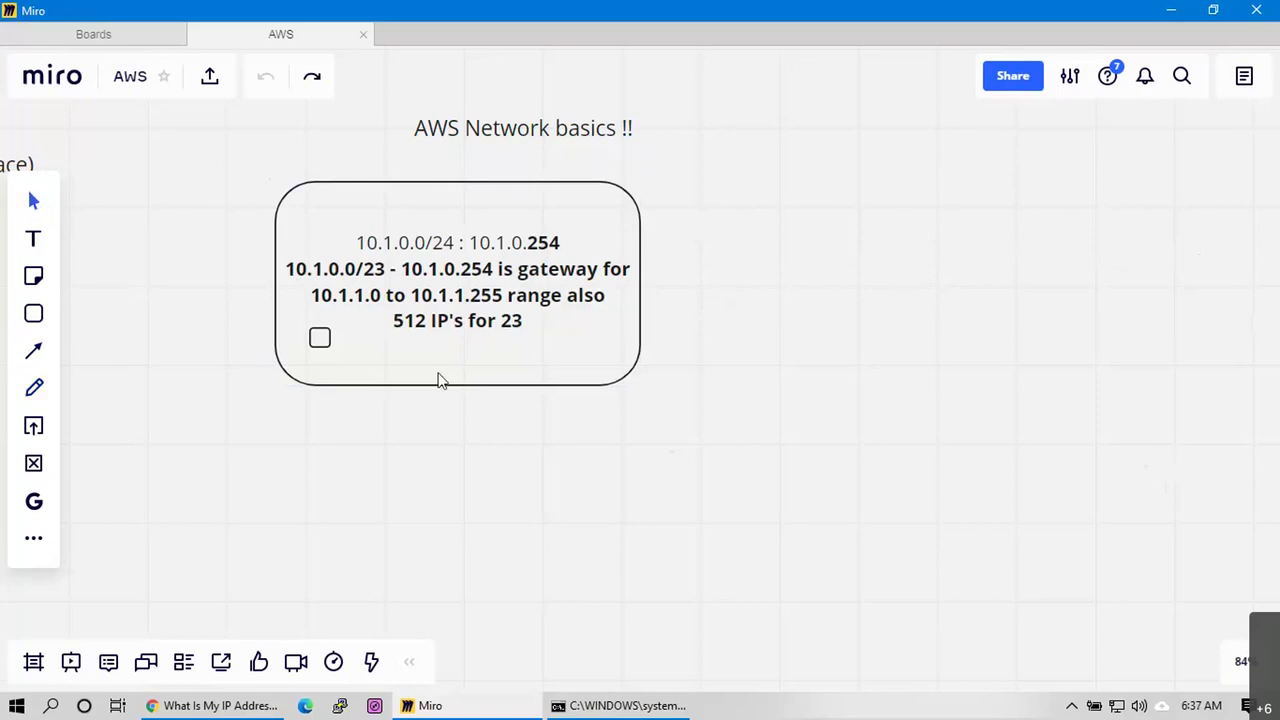
left_click(436, 381)
key("Delete")
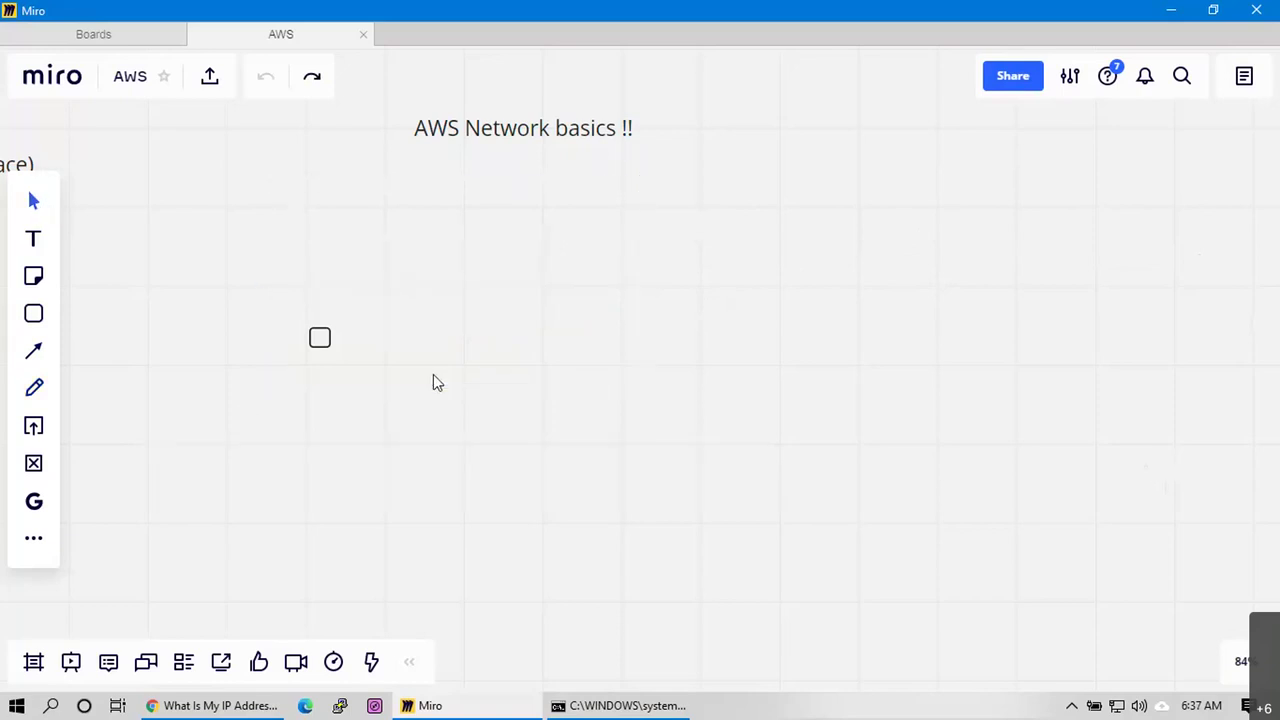
left_click(319, 343)
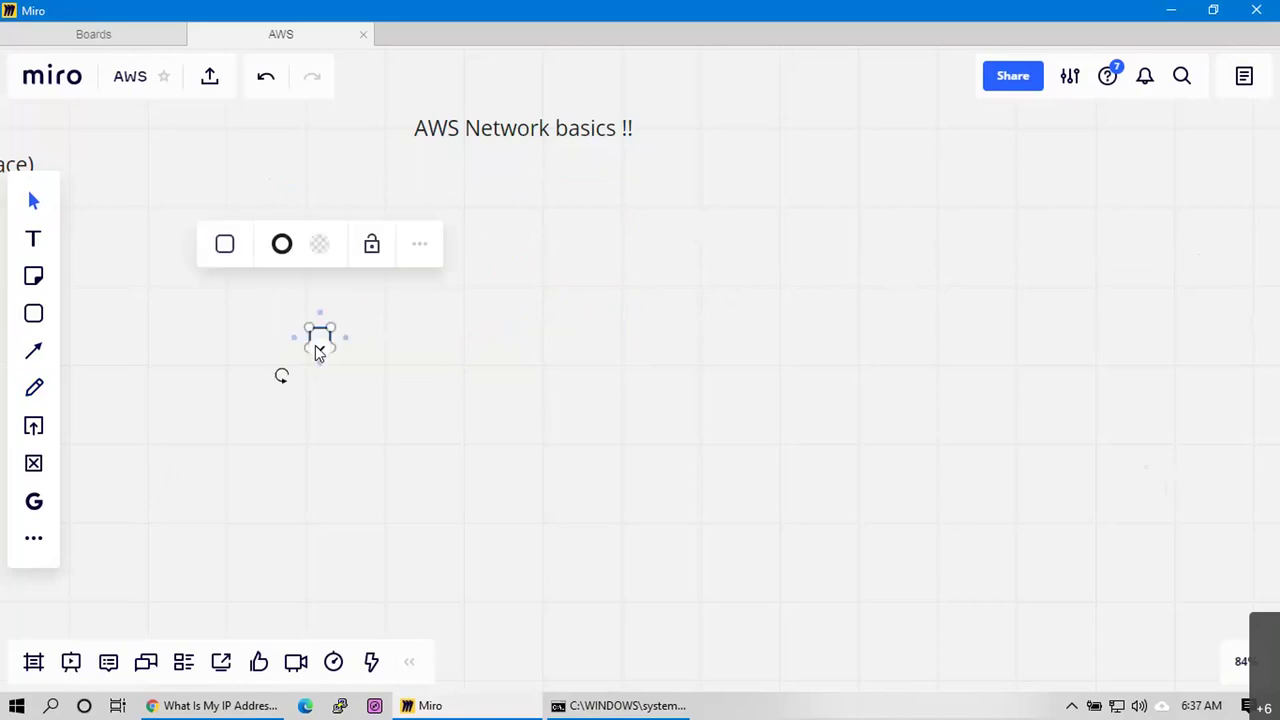
key("Delete")
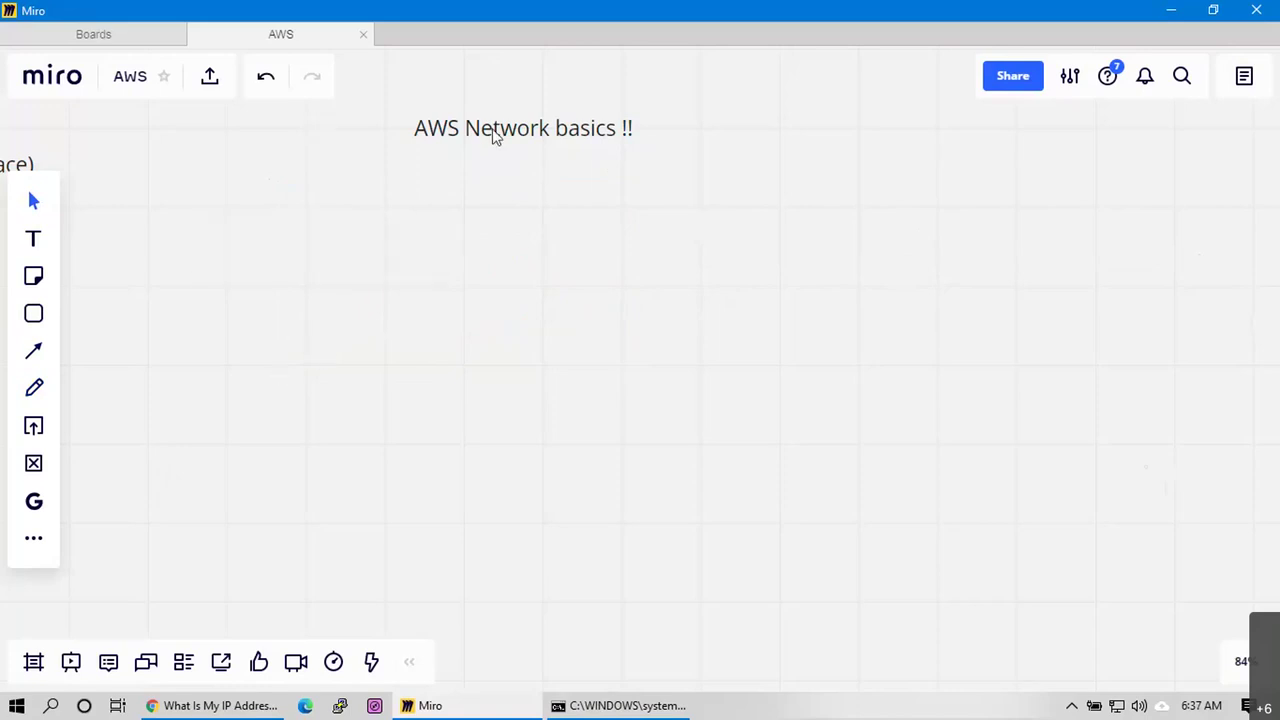
Draw a large square-cornered rectangle beneath the "AWS Network basics !!" heading
scroll(451, 200, "up", 3)
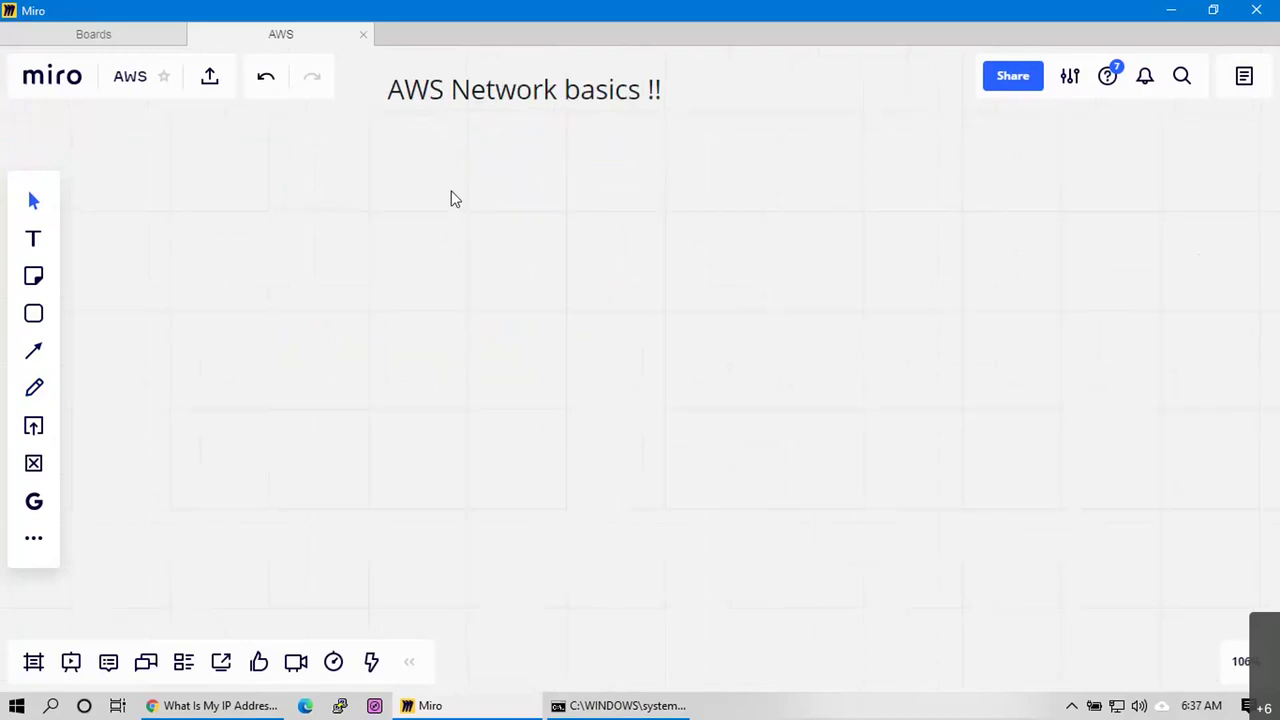
left_click_drag(457, 229, 469, 262)
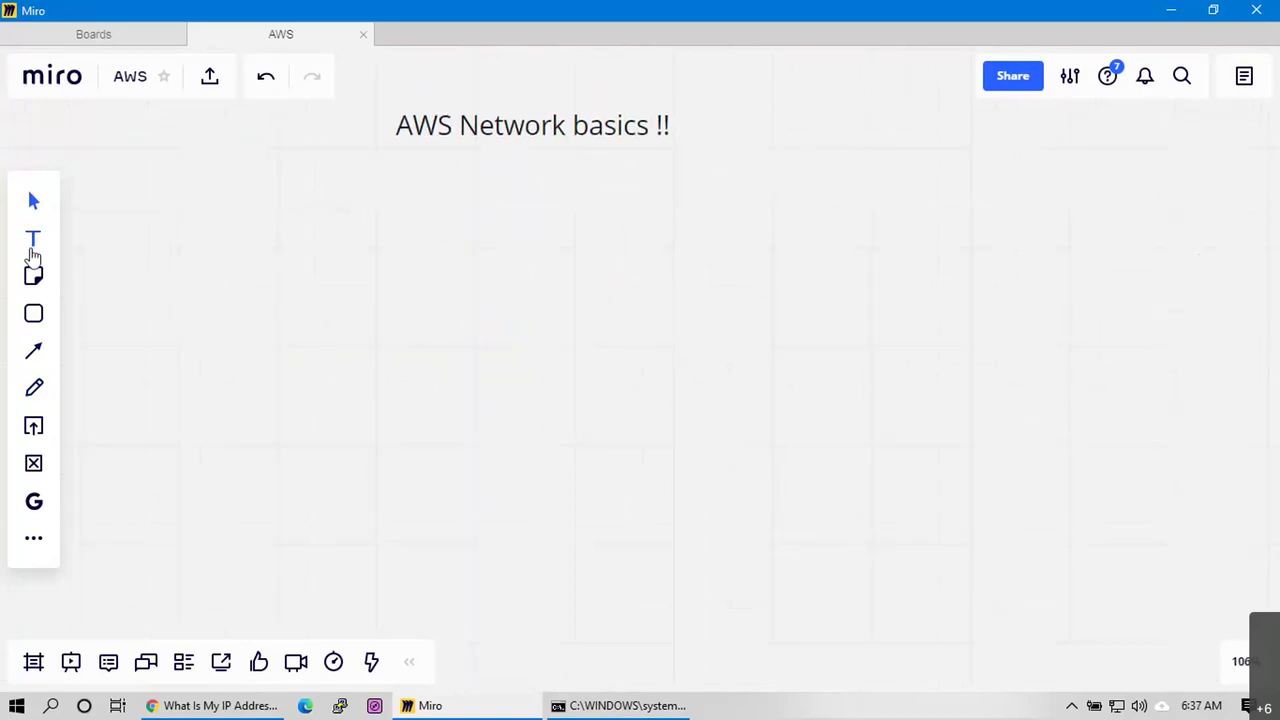
left_click(35, 313)
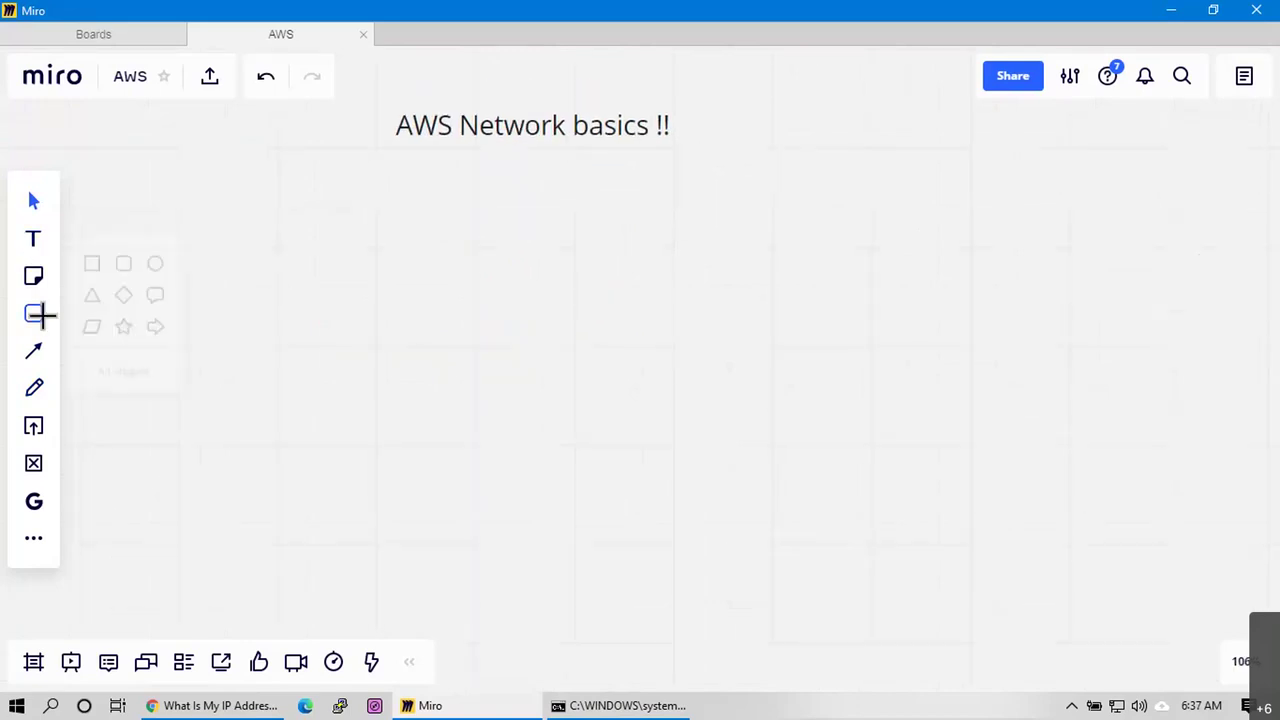
left_click(96, 258)
left_click_drag(185, 180, 995, 642)
left_click_drag(1078, 546, 1106, 532)
Add the text label "US-EAST-1 : Location in N.v" at the rectangle's lower edge
left_click(33, 243)
left_click(500, 625)
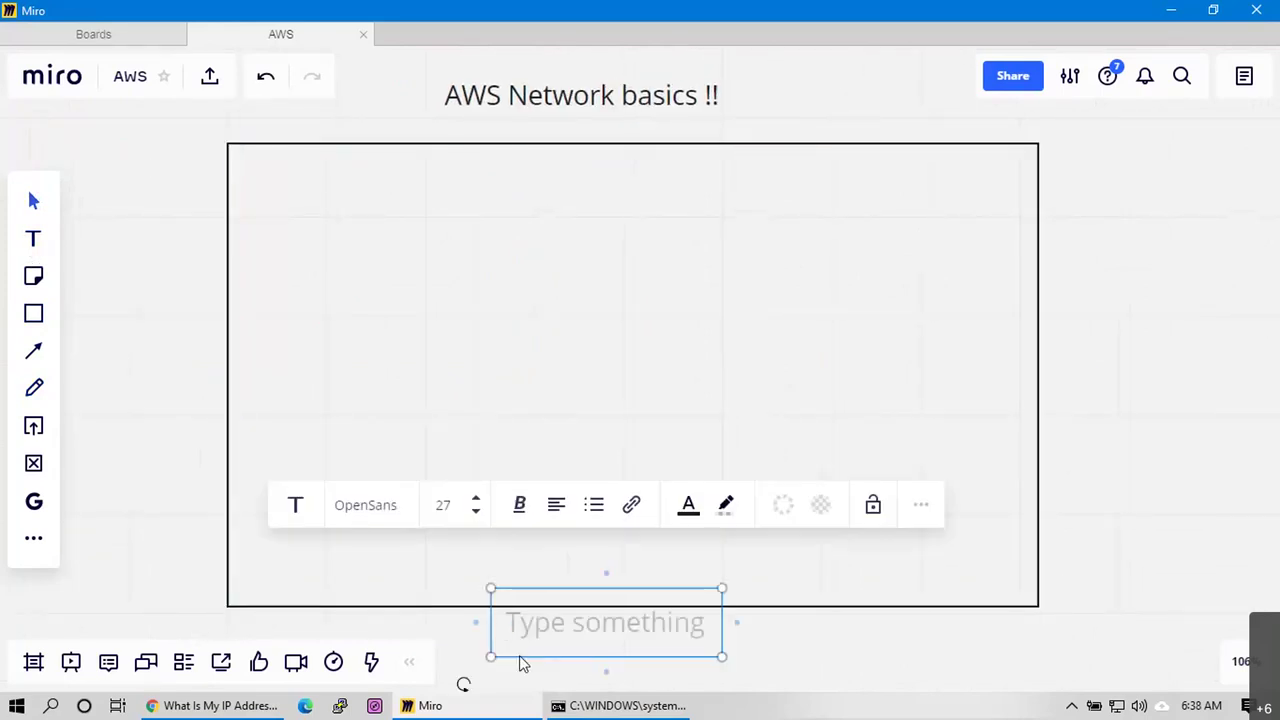
type("US-EA")
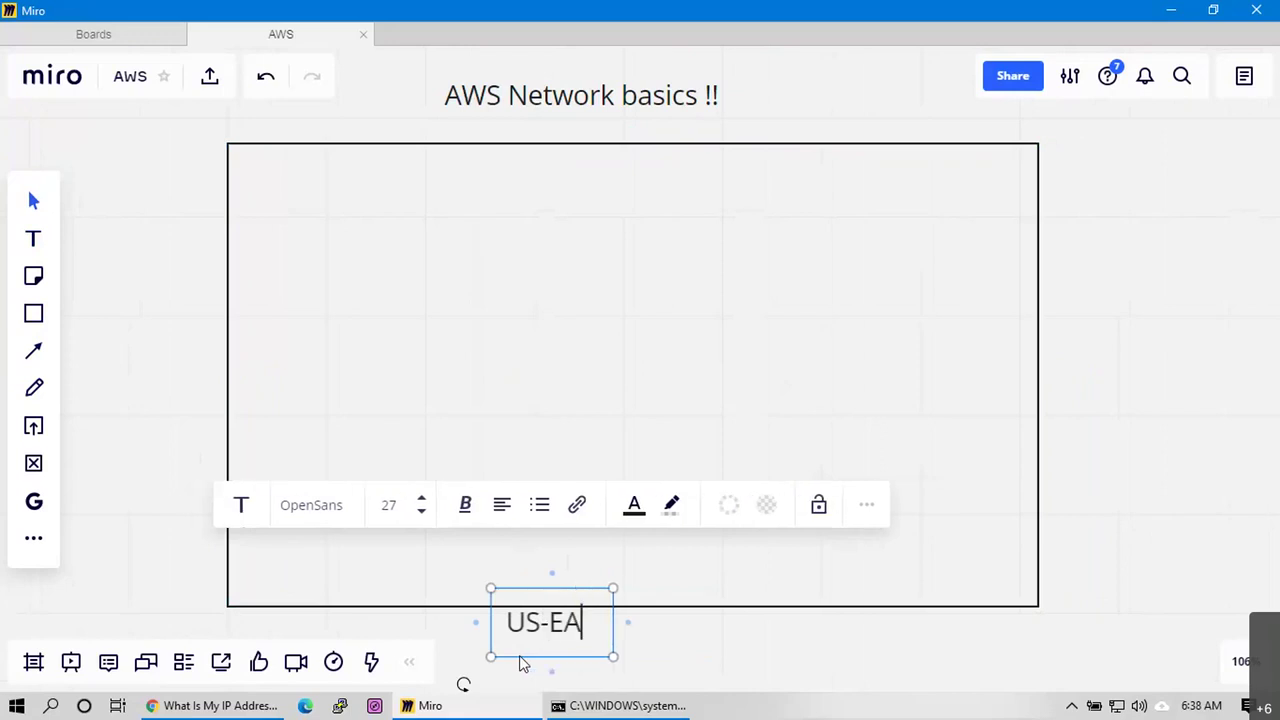
type("ST-1 : Locatio")
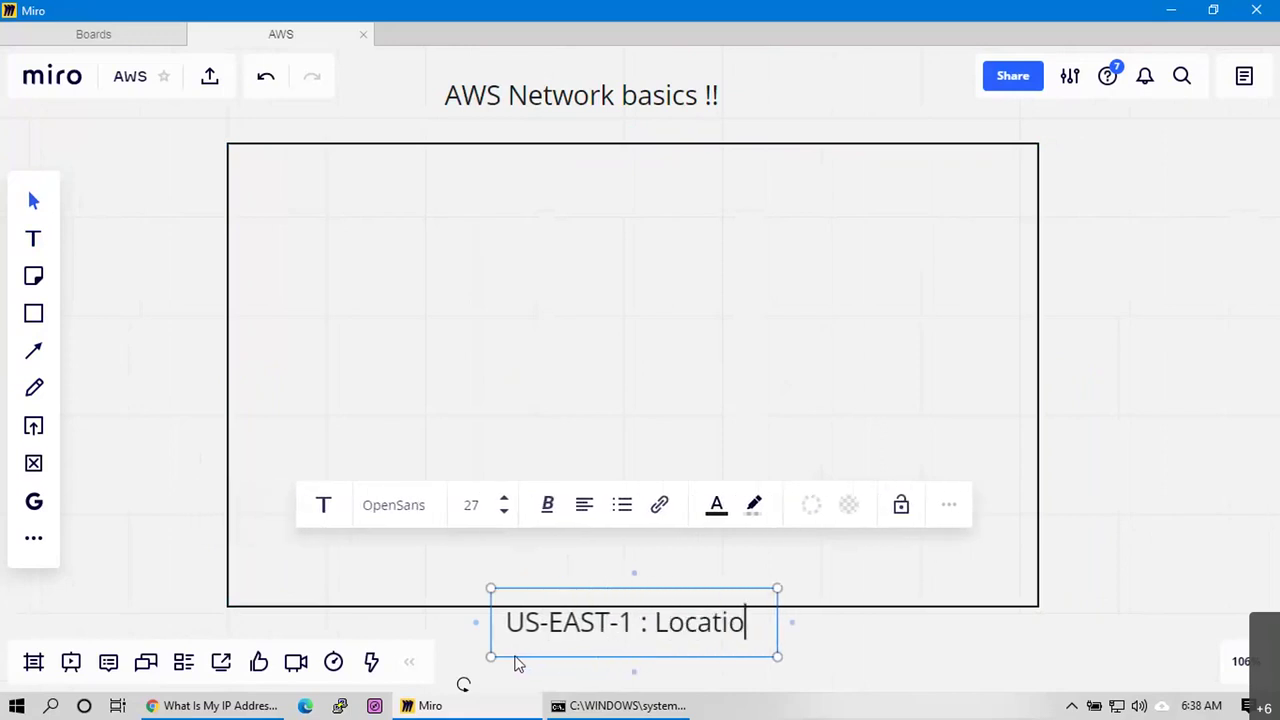
type("n in ")
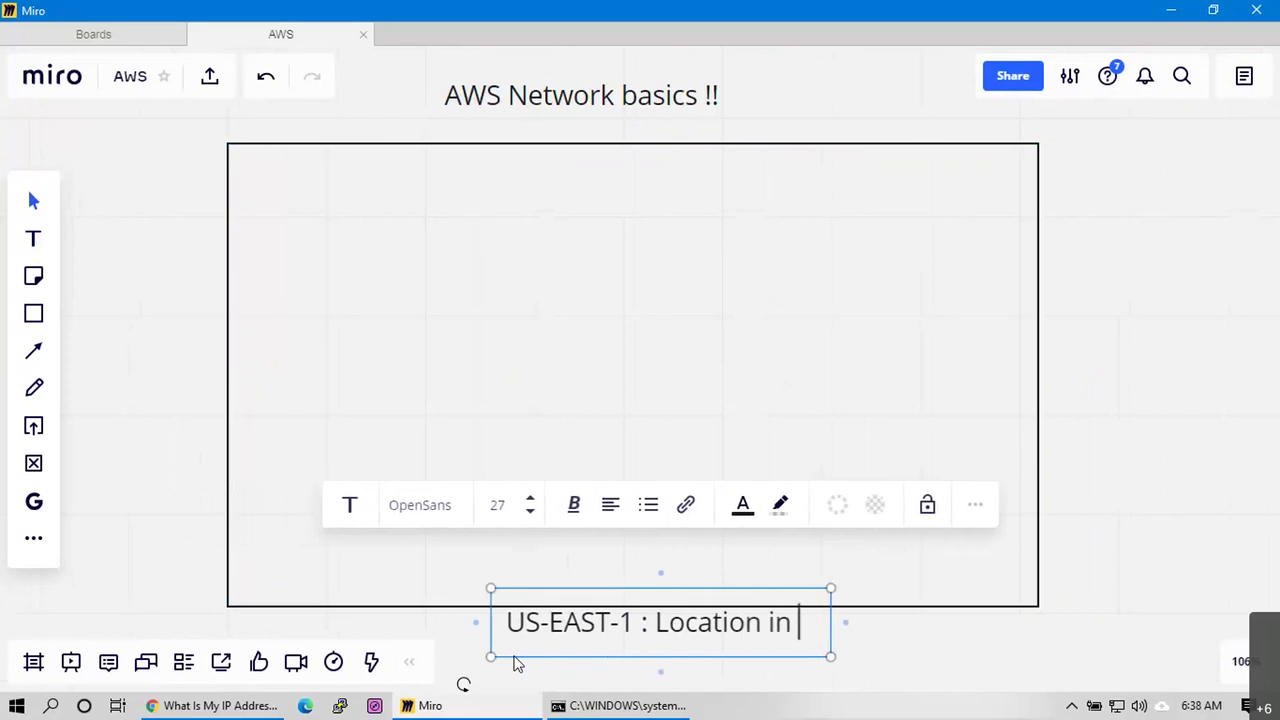
type("N.v")
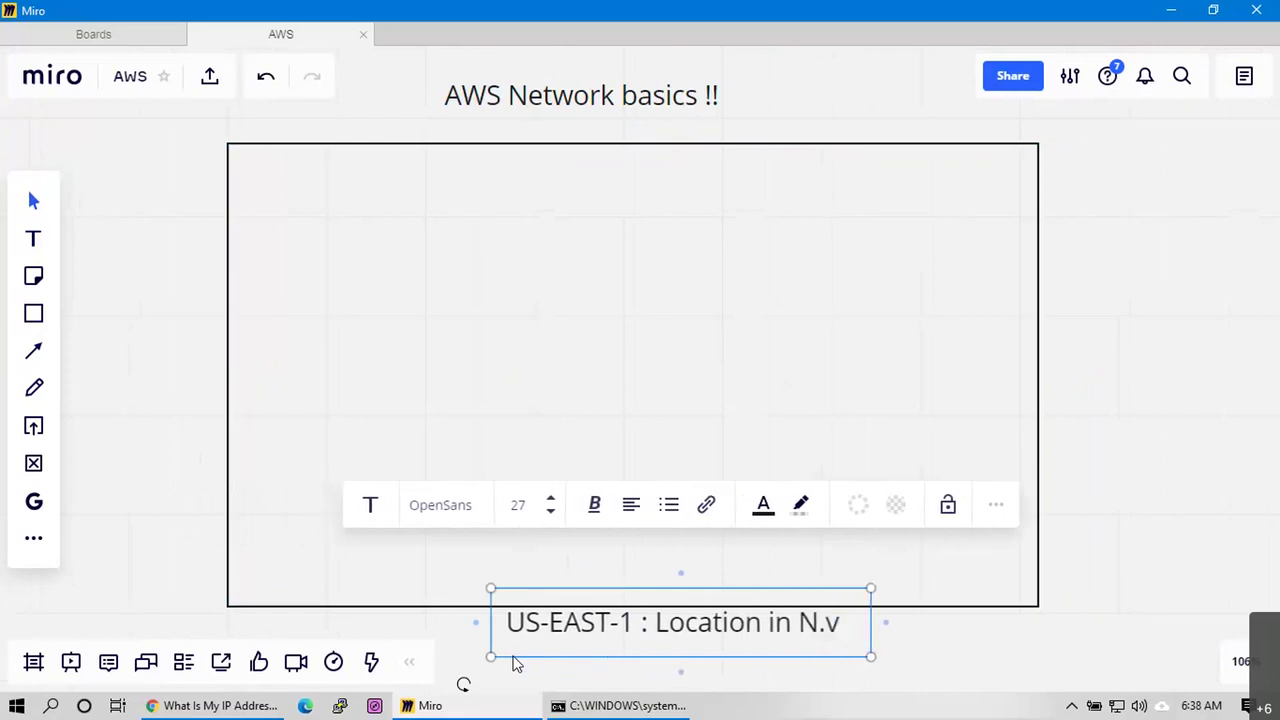
Switch to the AWS Management Console in Chrome and examine the list of available regions and the page's address
left_click(236, 705)
key("ctrl+Tab")
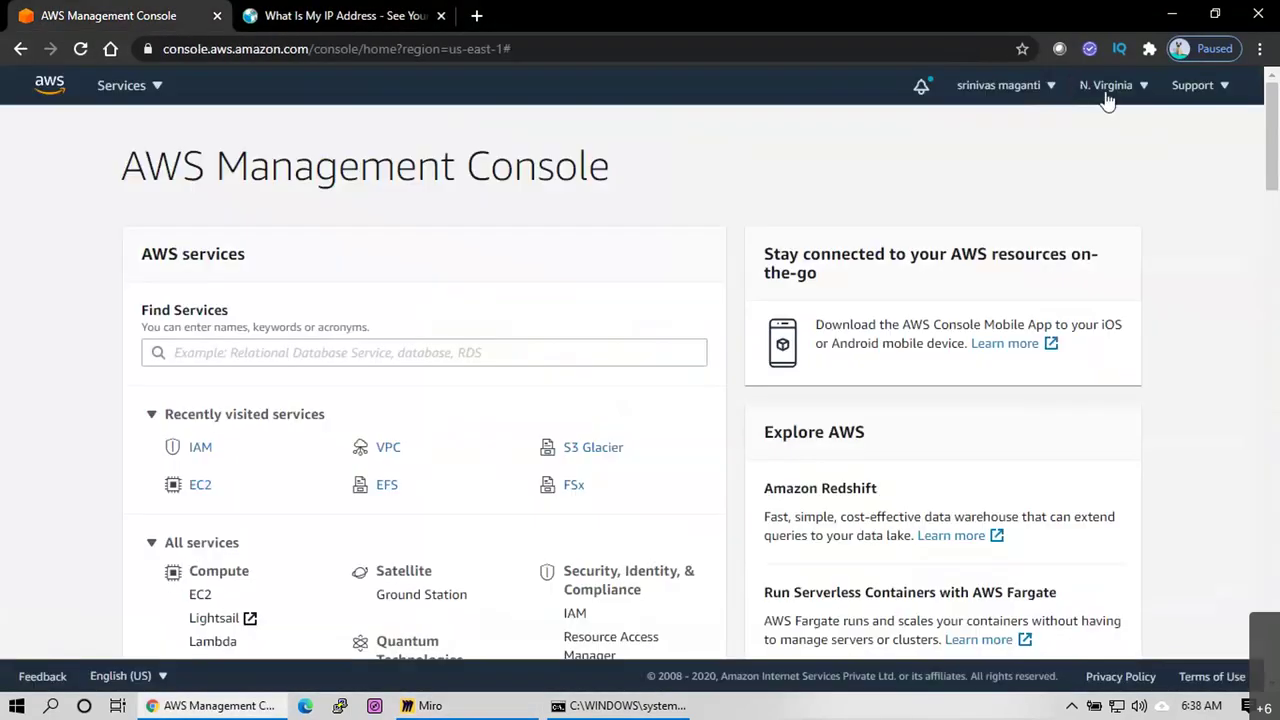
left_click(1123, 91)
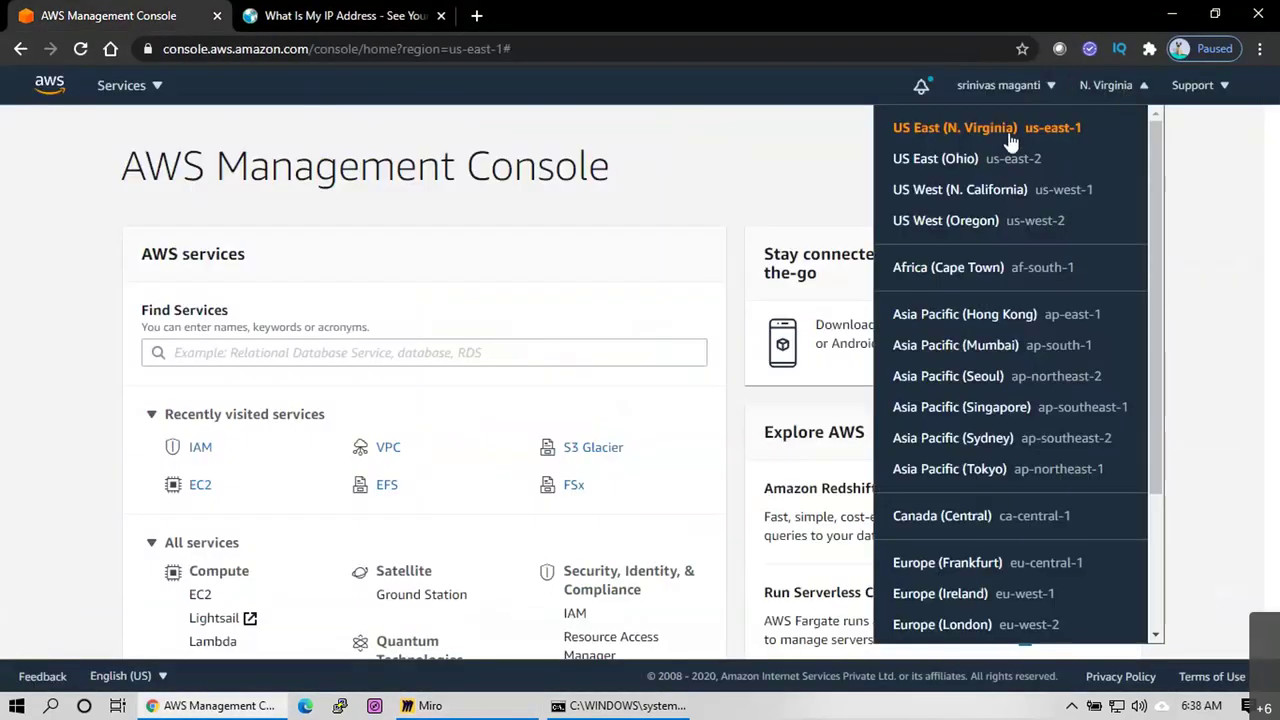
scroll(997, 360, "down", 3)
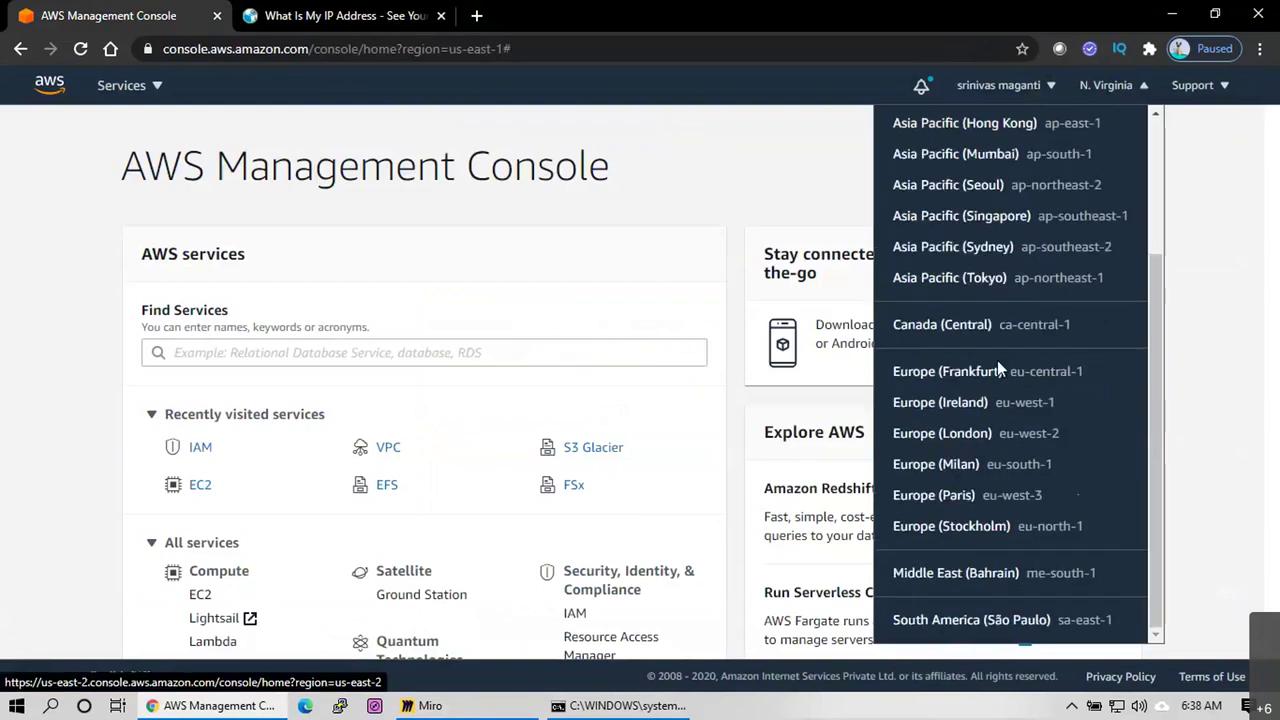
scroll(1022, 288, "up", 3)
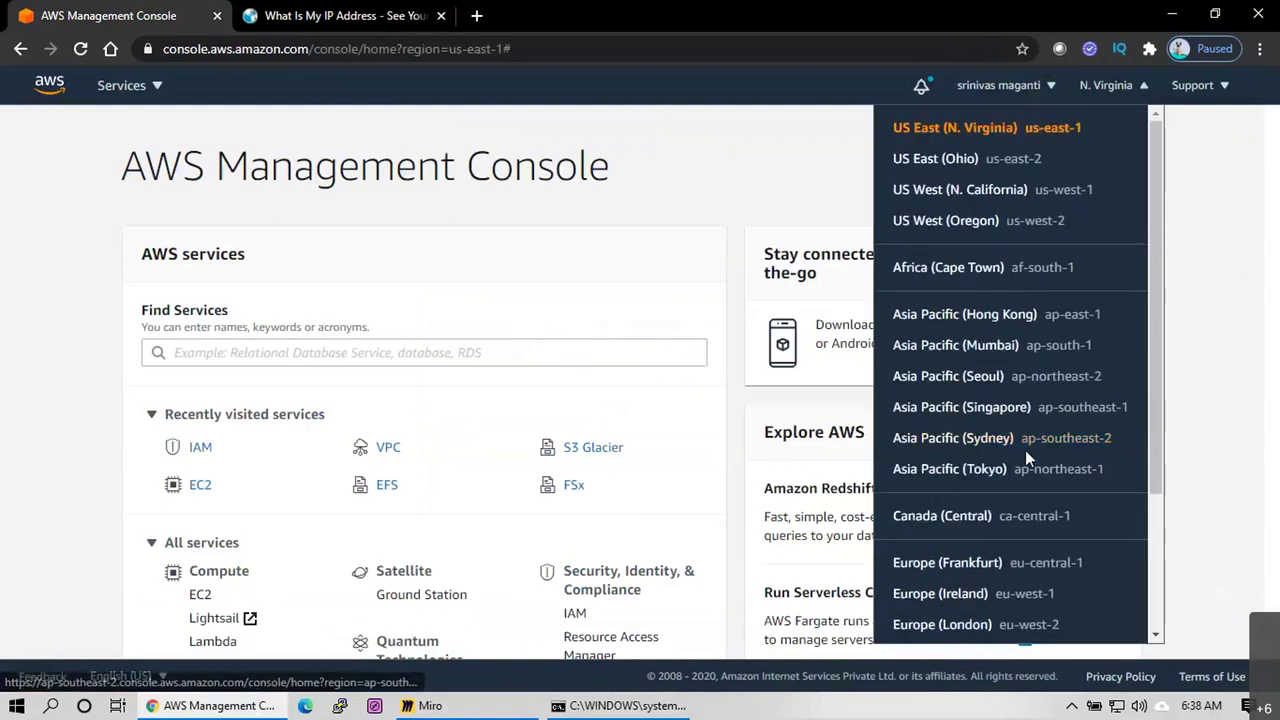
left_click_drag(578, 53, 158, 20)
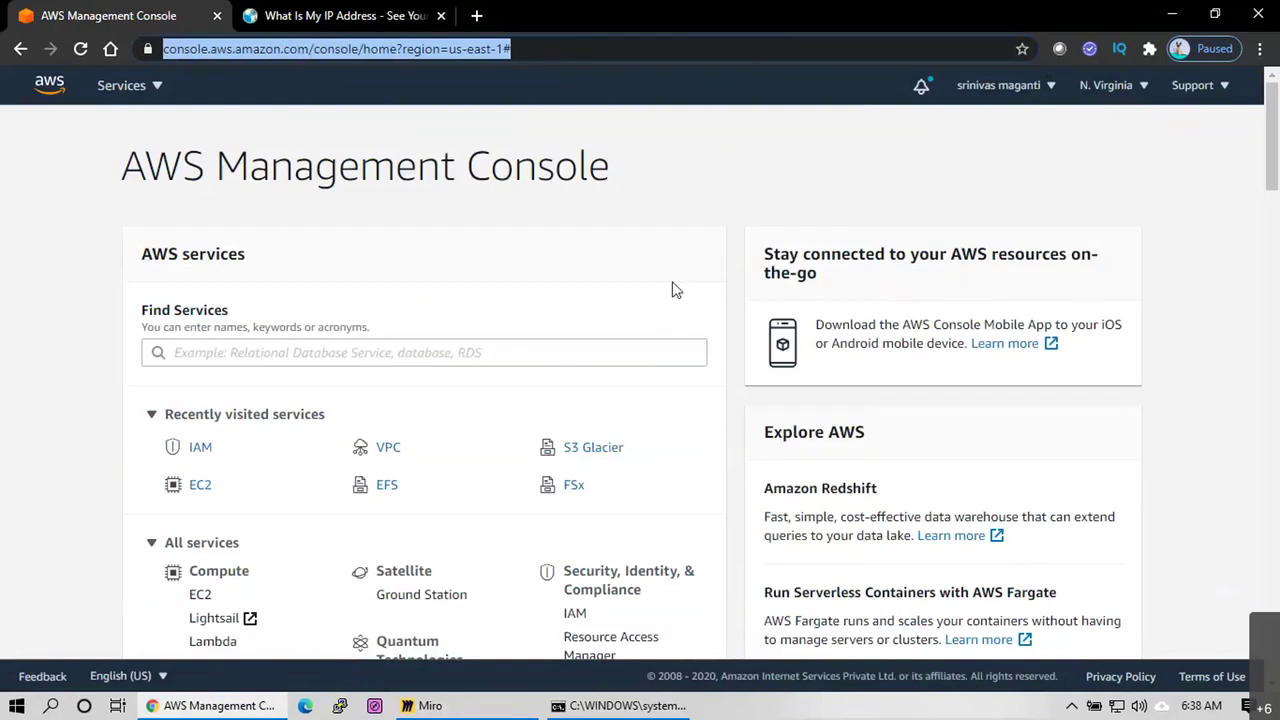
Open a new Windows command prompt with cmd
key("super+r")
type("cmd")
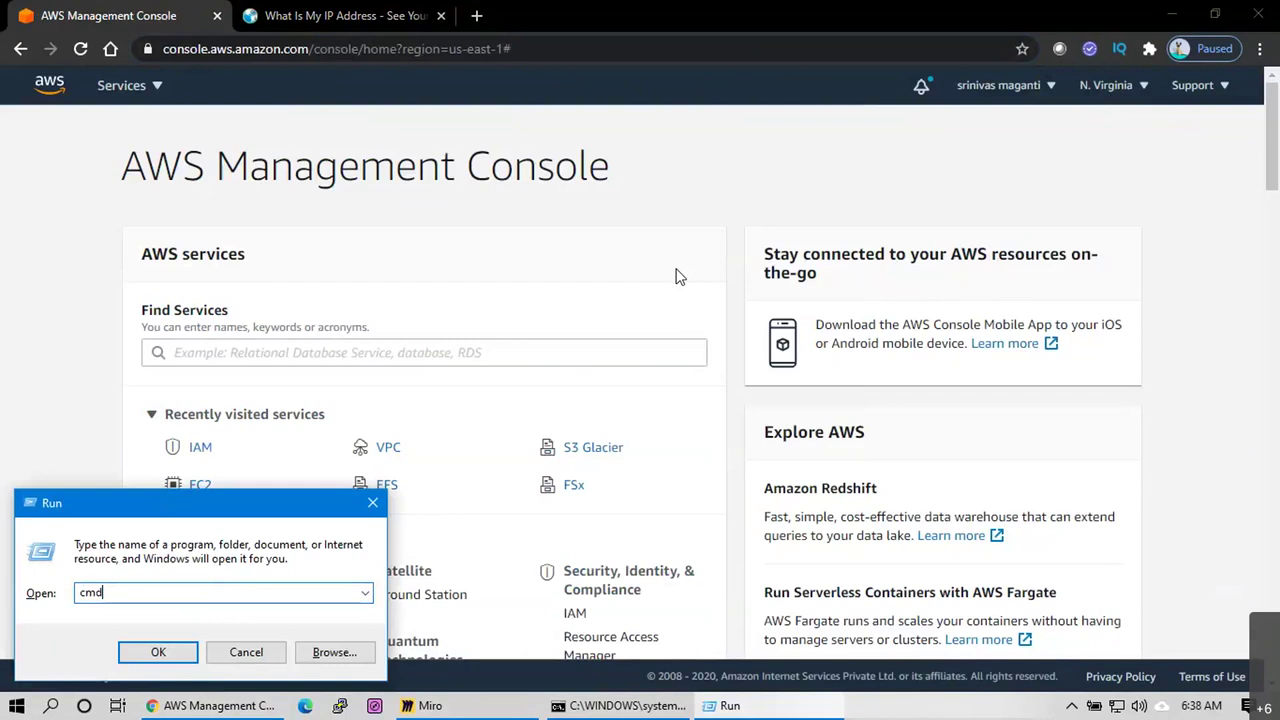
key("Return")
type("nslookup")
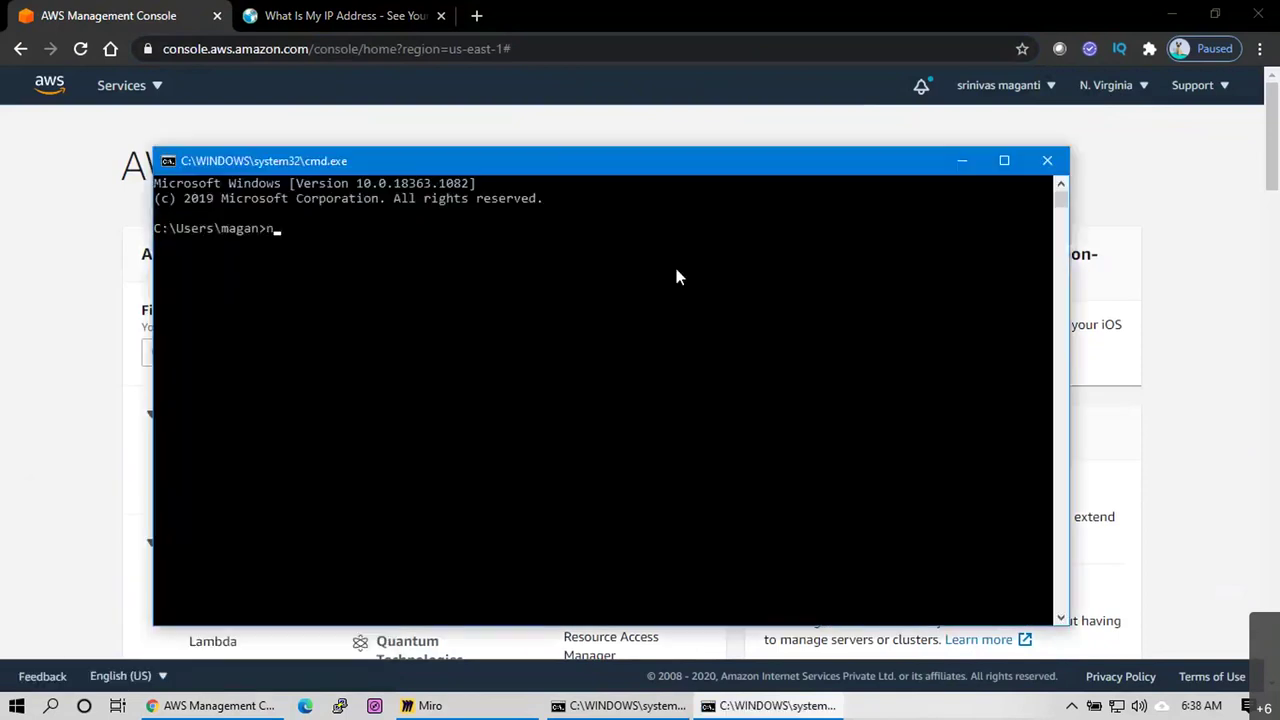
key("BackSpace")
key("BackSpace")
key("BackSpace")
key("BackSpace")
key("BackSpace")
key("BackSpace")
key("BackSpace")
key("BackSpace")
key("BackSpace")
Ping console.aws.amazon.com from the command prompt, copying the host name from the console's web address
type("ping")
left_click_drag(352, 48, 207, 50)
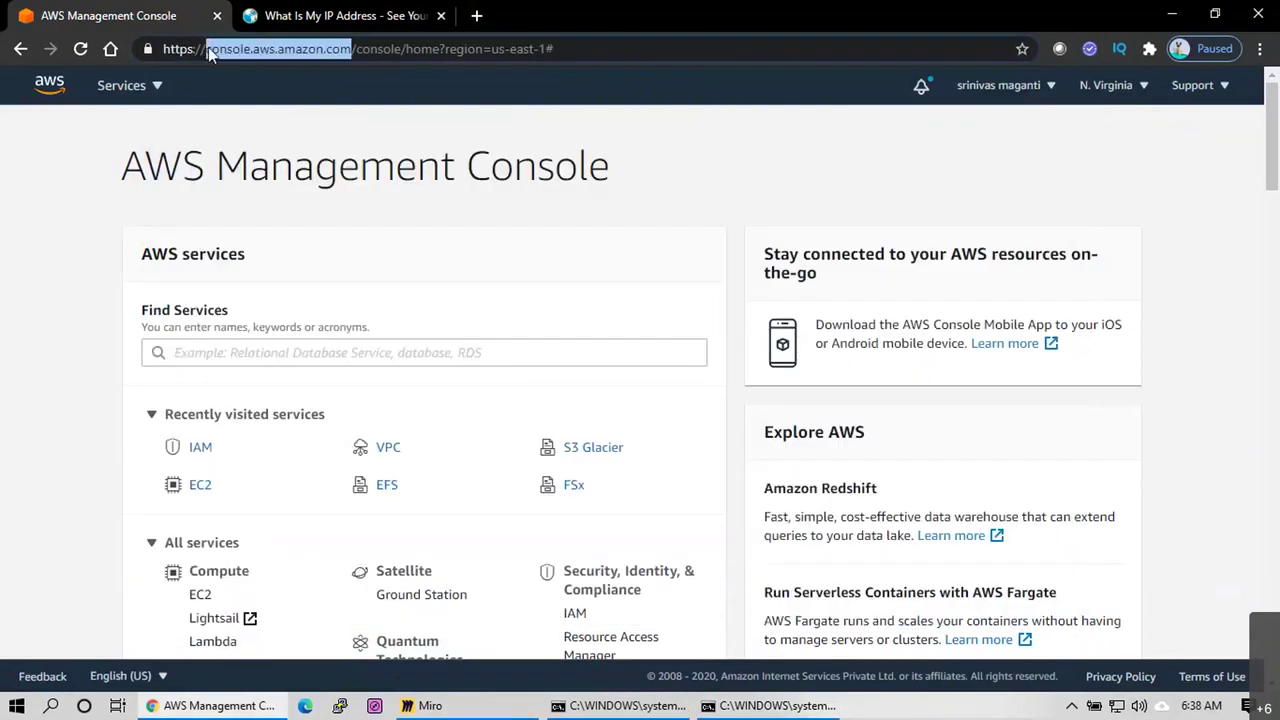
key("ctrl+c")
key("alt+Tab")
right_click(608, 313)
key("Return")
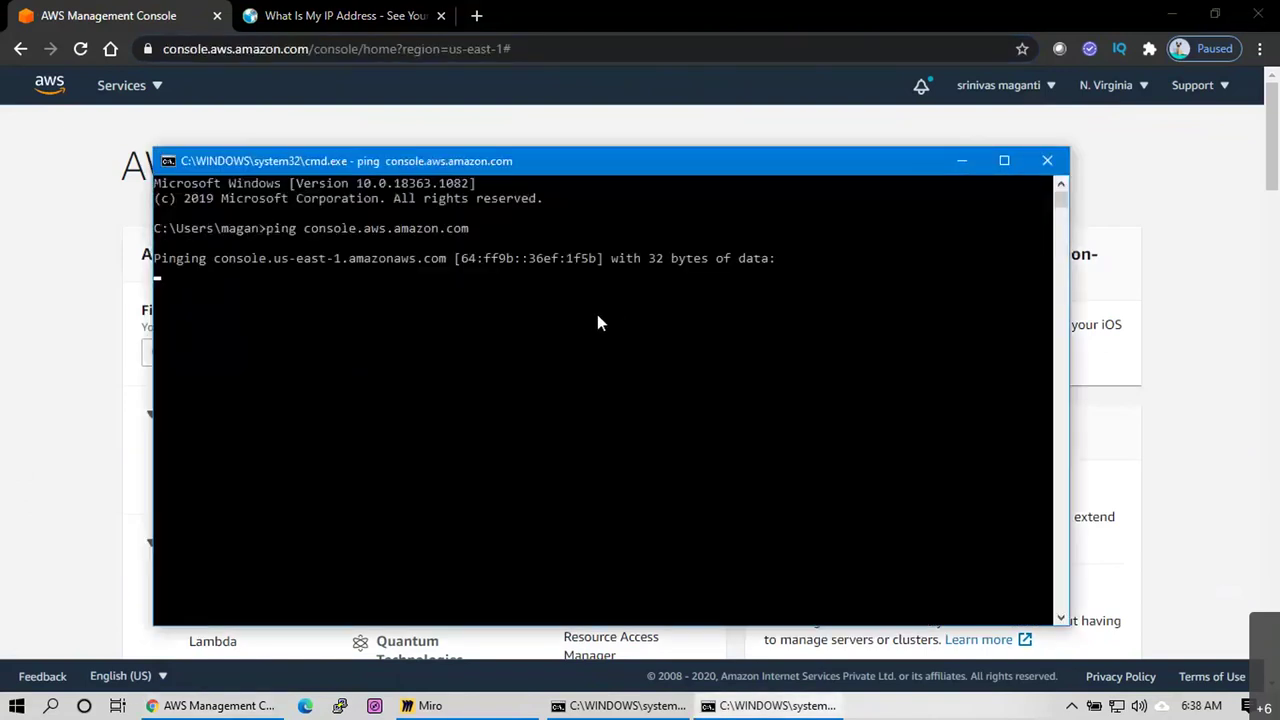
Stop the running ping, rerun it on console.aws.amazon.com with the -4 option, and highlight the resolved host name and IP address
key("ctrl+c")
key("Up")
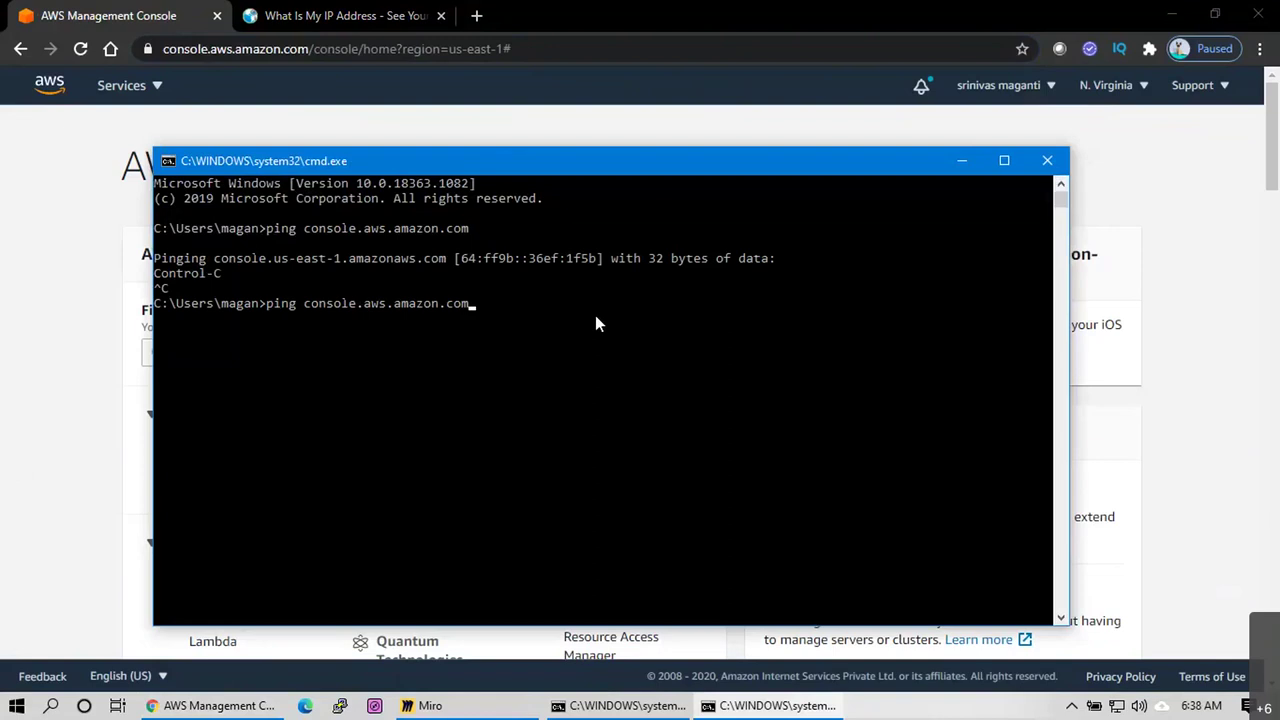
type("-4")
key("Return")
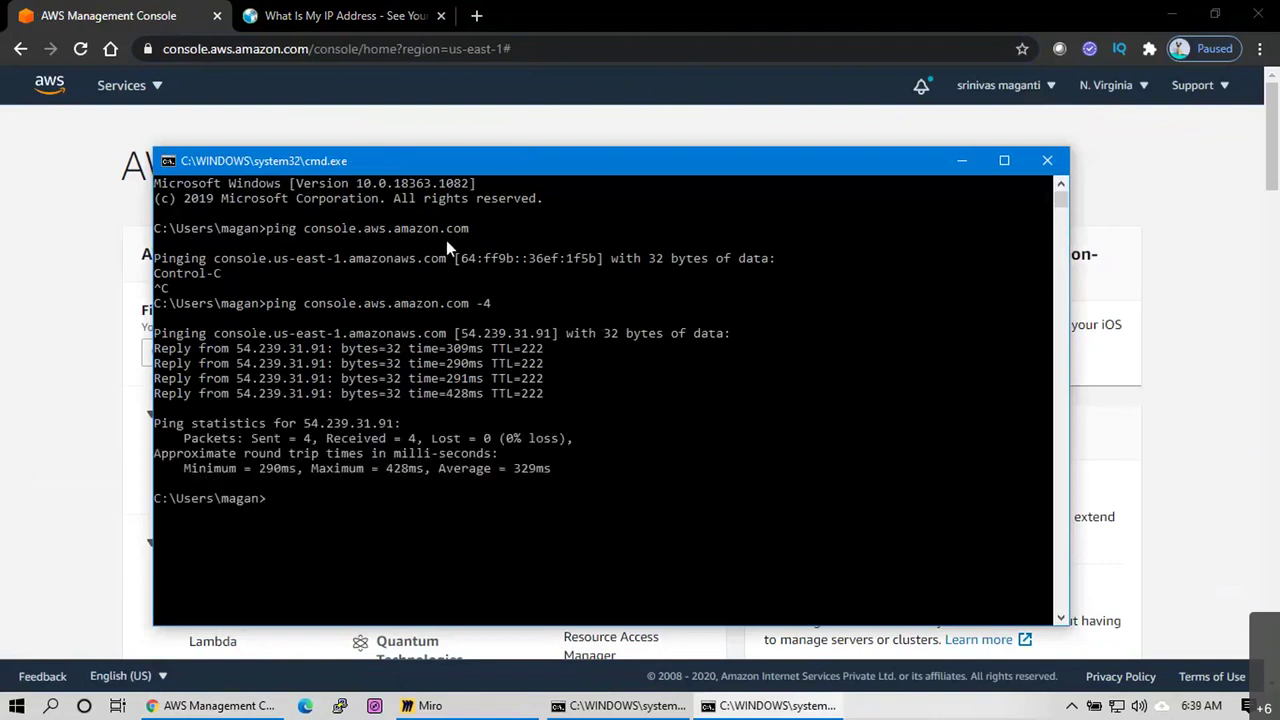
left_click_drag(220, 334, 451, 345)
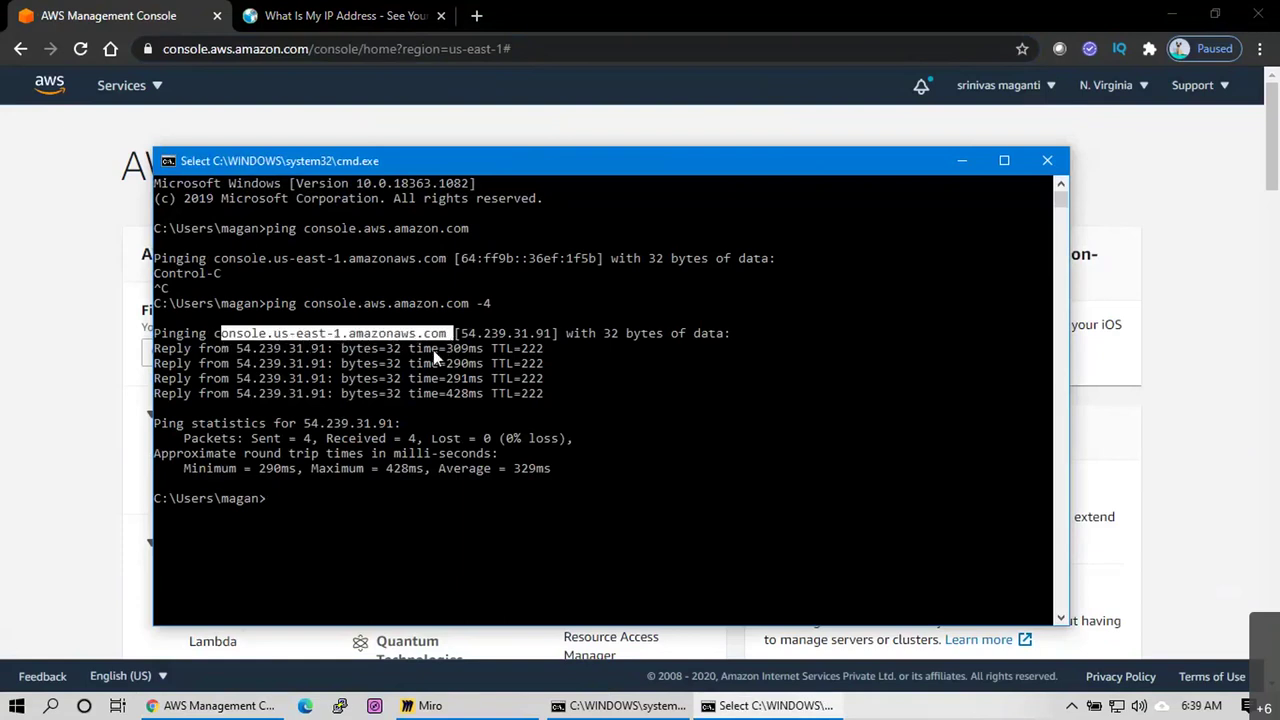
left_click(375, 393)
left_click_drag(240, 352, 460, 348)
double_click(504, 332)
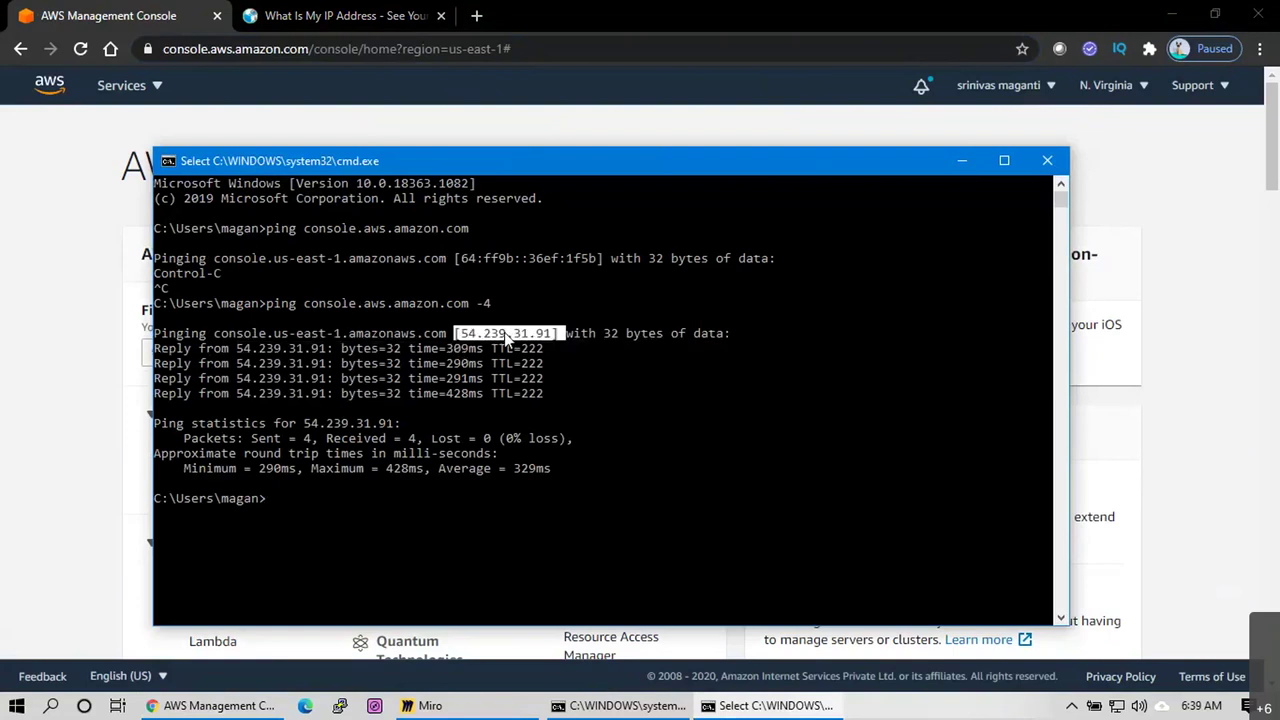
Switch the AWS console region to US East (Ohio) and copy the host name us-east-2.console.aws.amazon.com from the web address
left_click(1143, 86)
left_click(1018, 160)
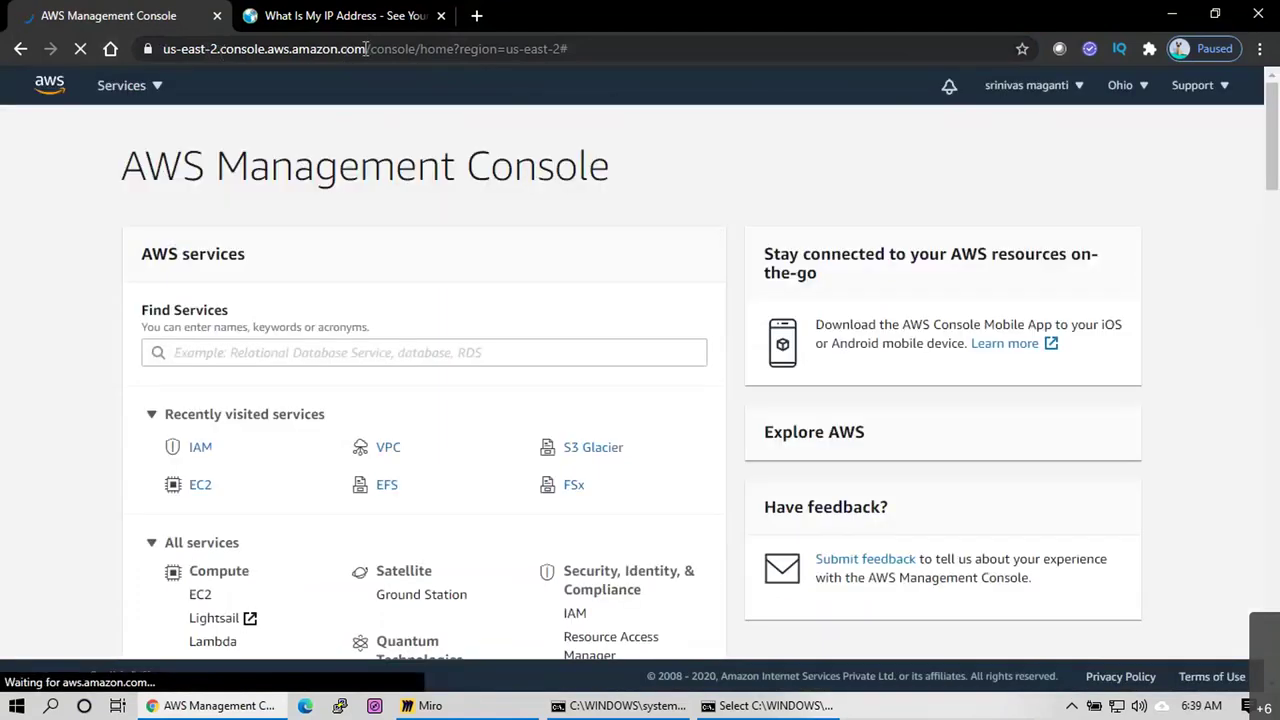
left_click_drag(366, 48, 410, 42)
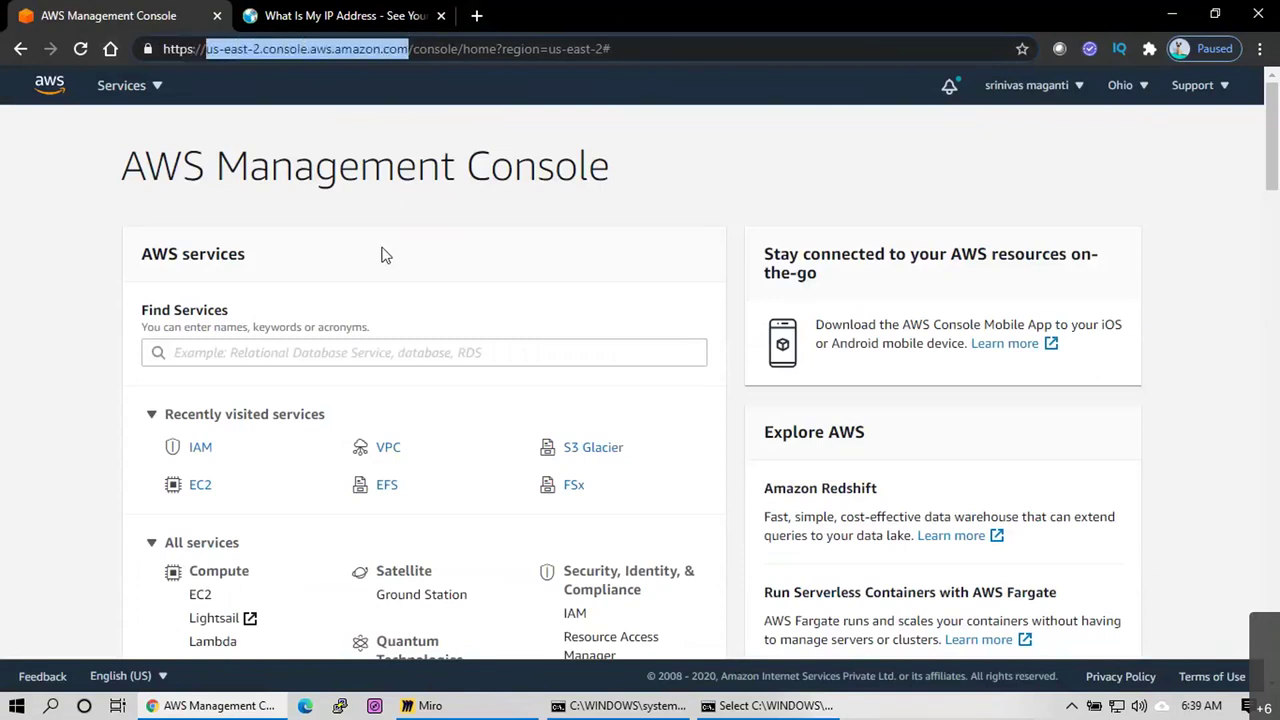
key("alt+Tab")
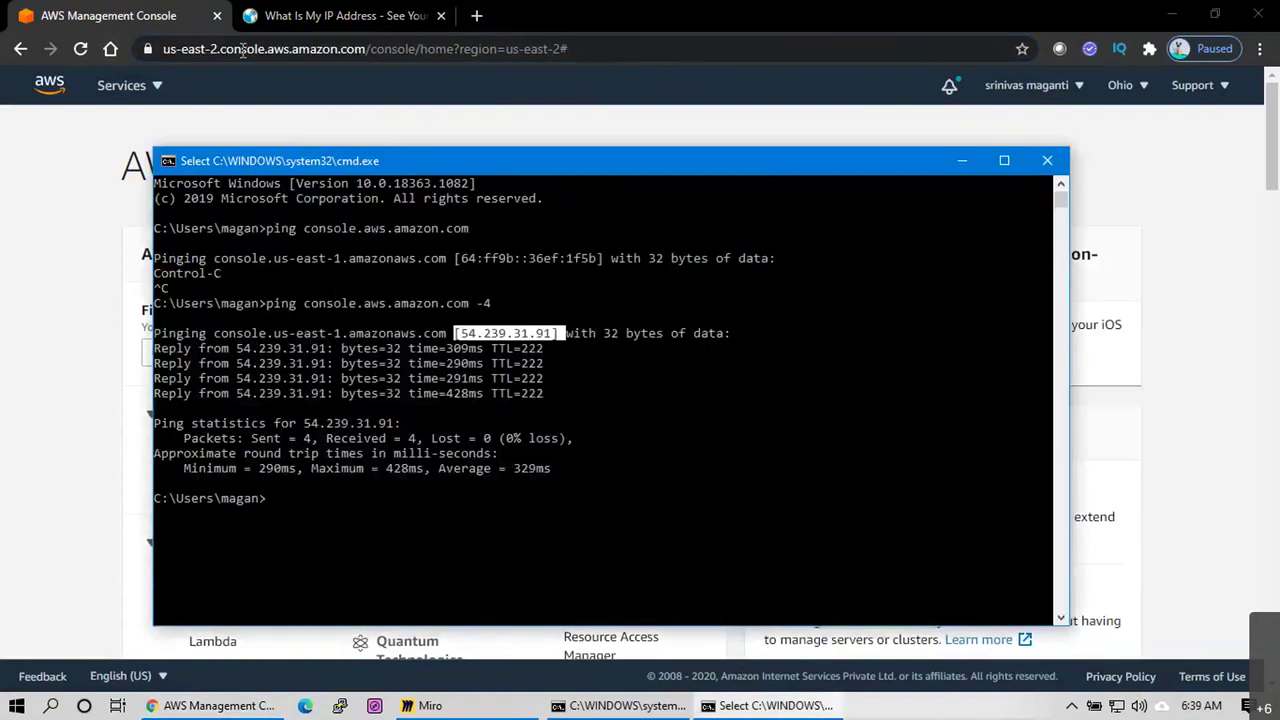
key("alt+Tab")
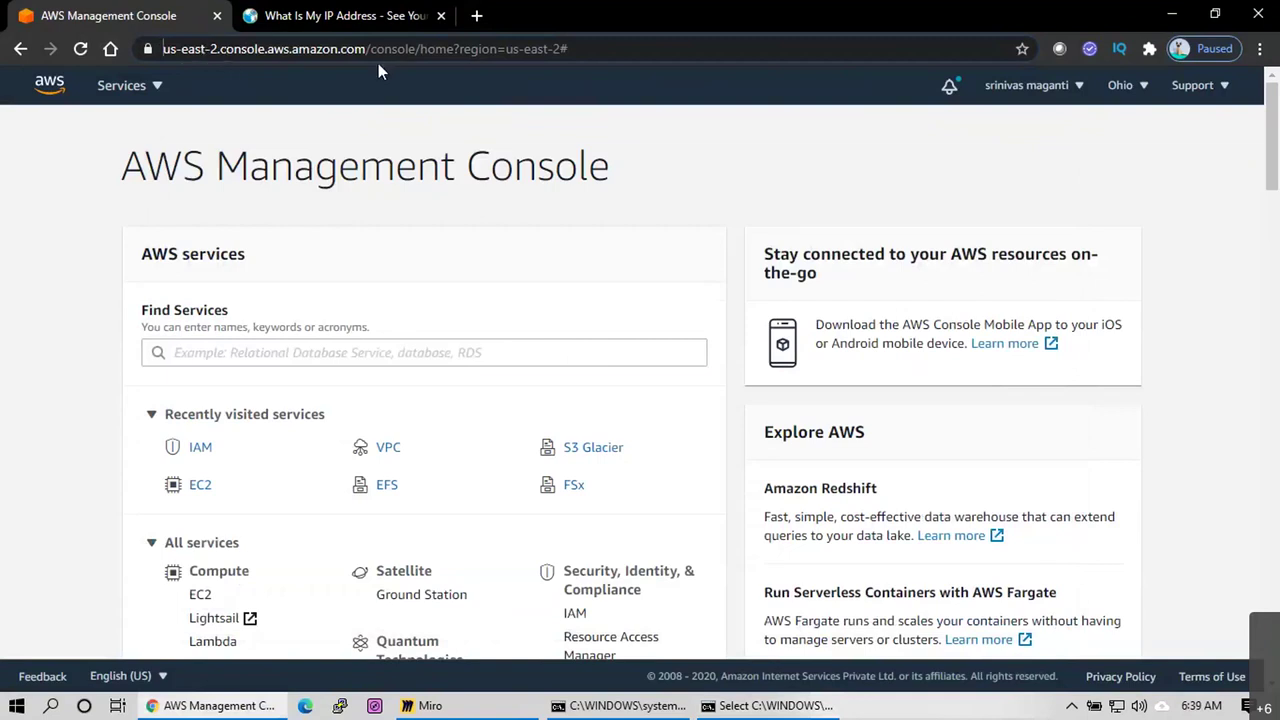
Ping us-east-2.console.aws.amazon.com from the command prompt with the -4 option
key("alt+Tab")
key("ctrl+c")
type("ping")
key("ctrl+v")
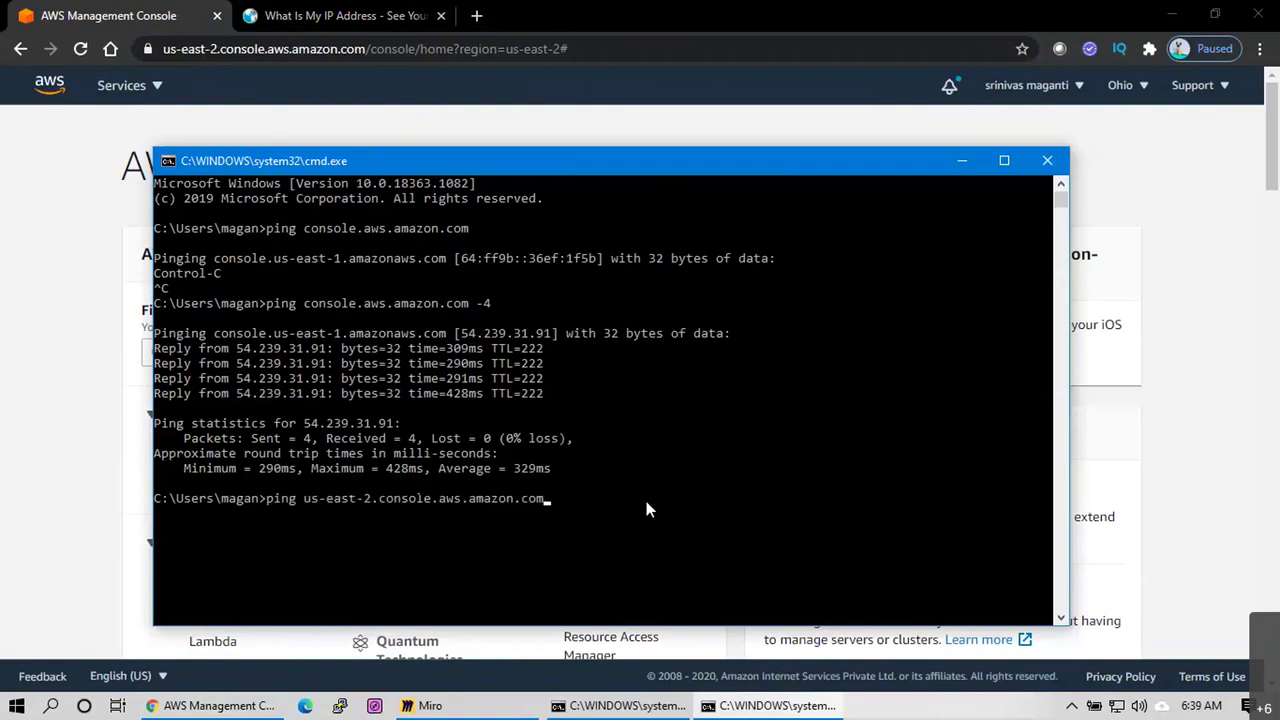
type("-4")
key("Return")
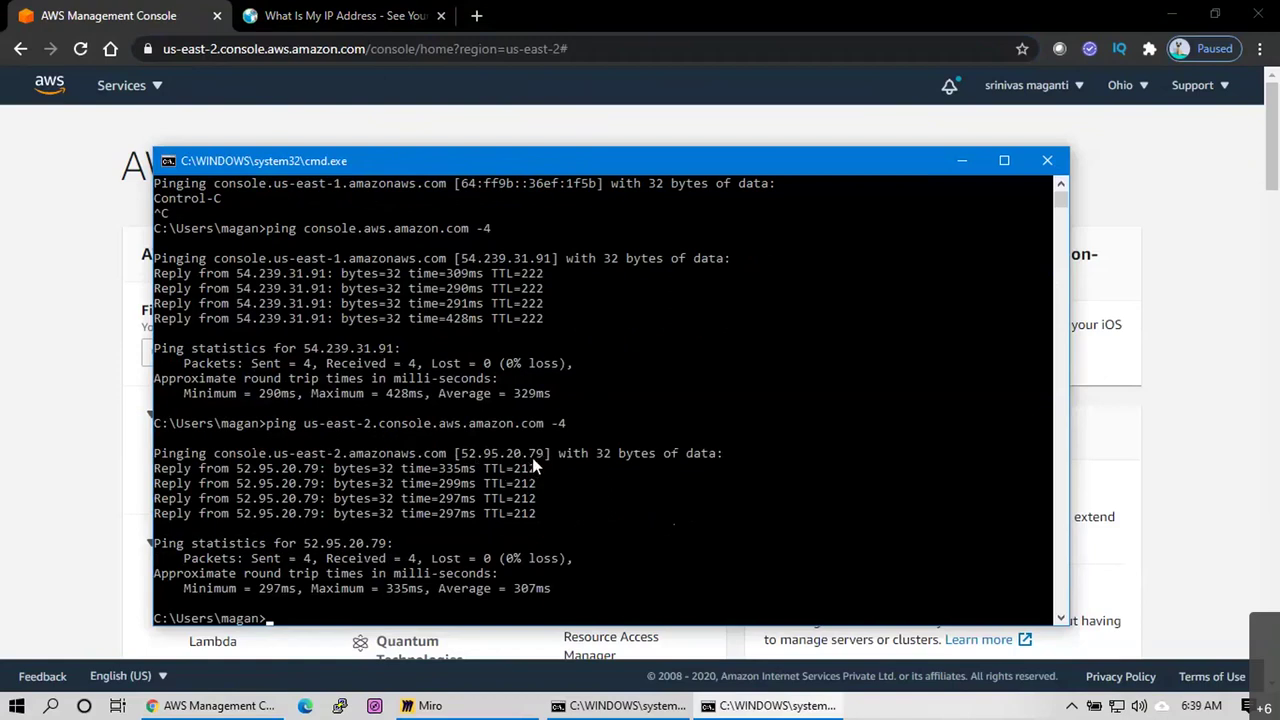
Switch the AWS console region to Asia Pacific (Mumbai) and select the host name ap-south-1.console.aws.amazon.com in the web address
left_click(1188, 333)
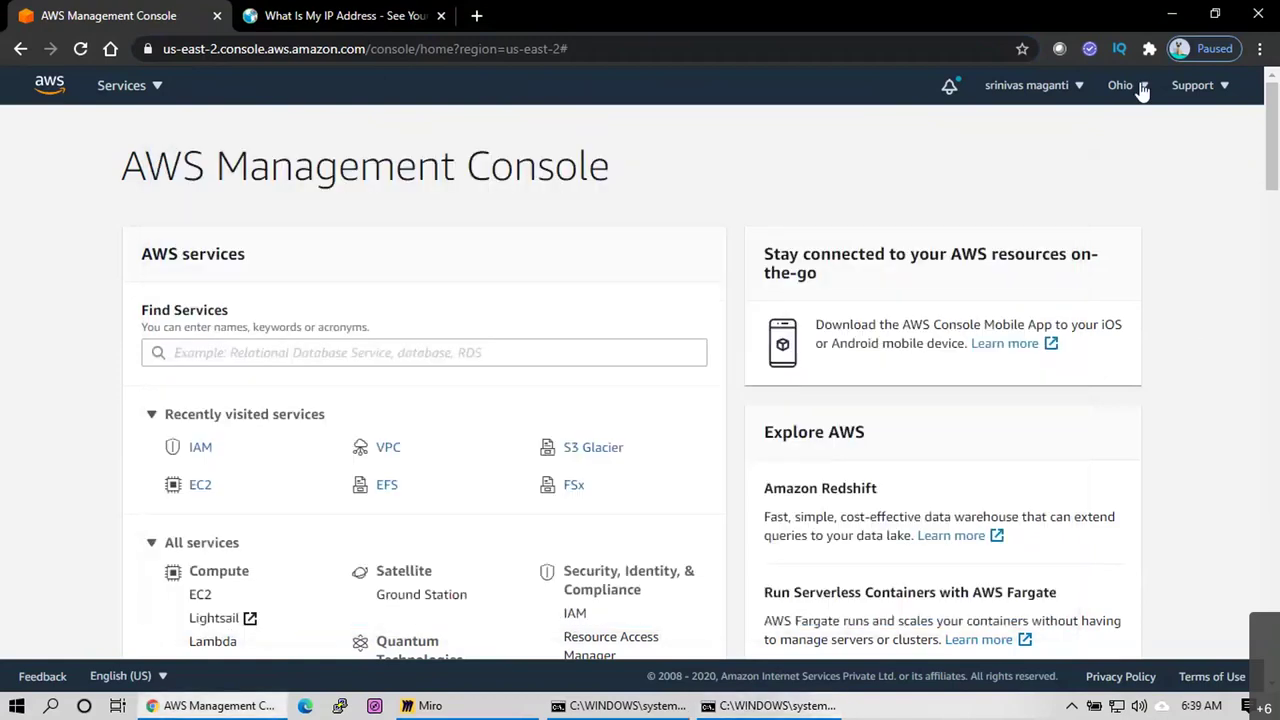
left_click(1142, 88)
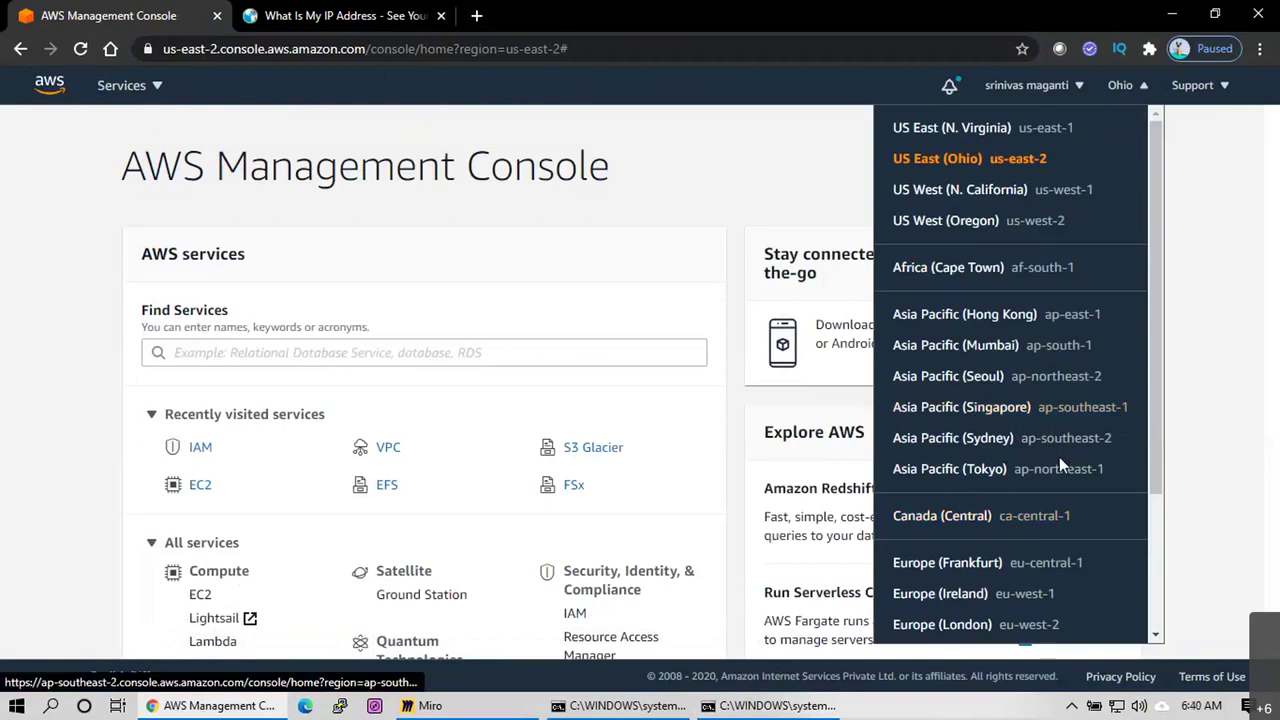
left_click(1058, 345)
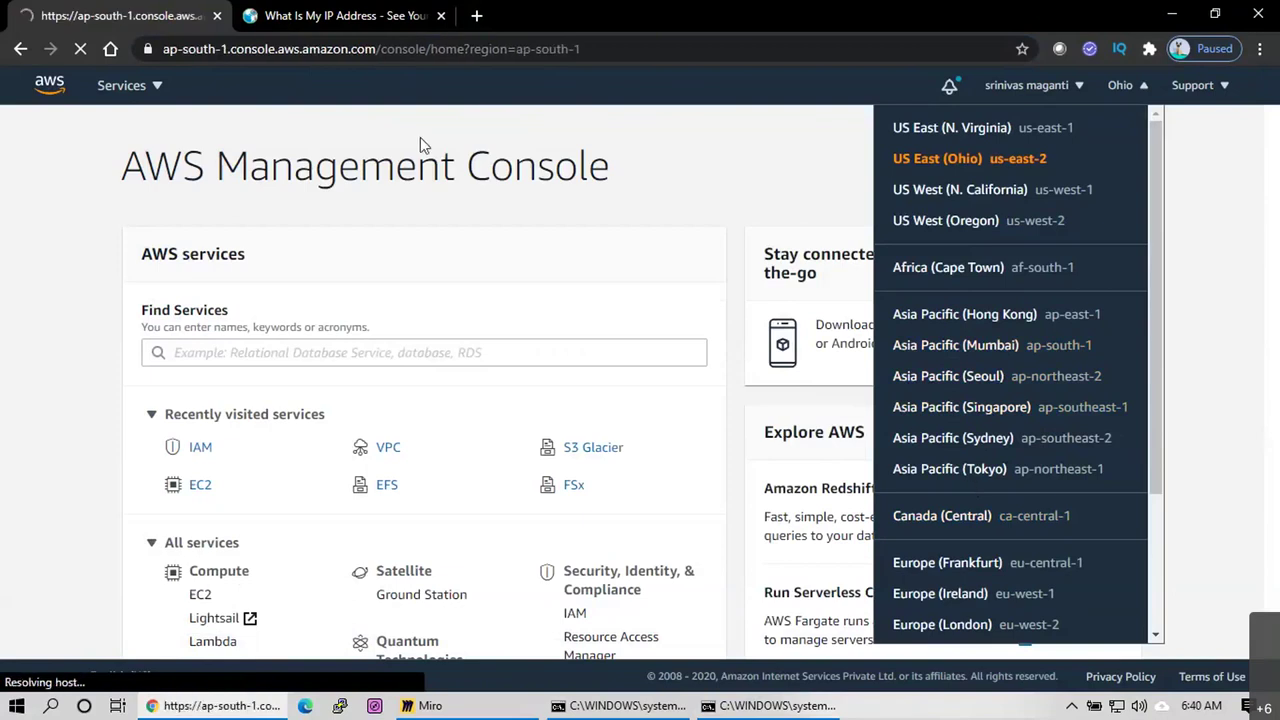
left_click_drag(376, 52, 414, 48)
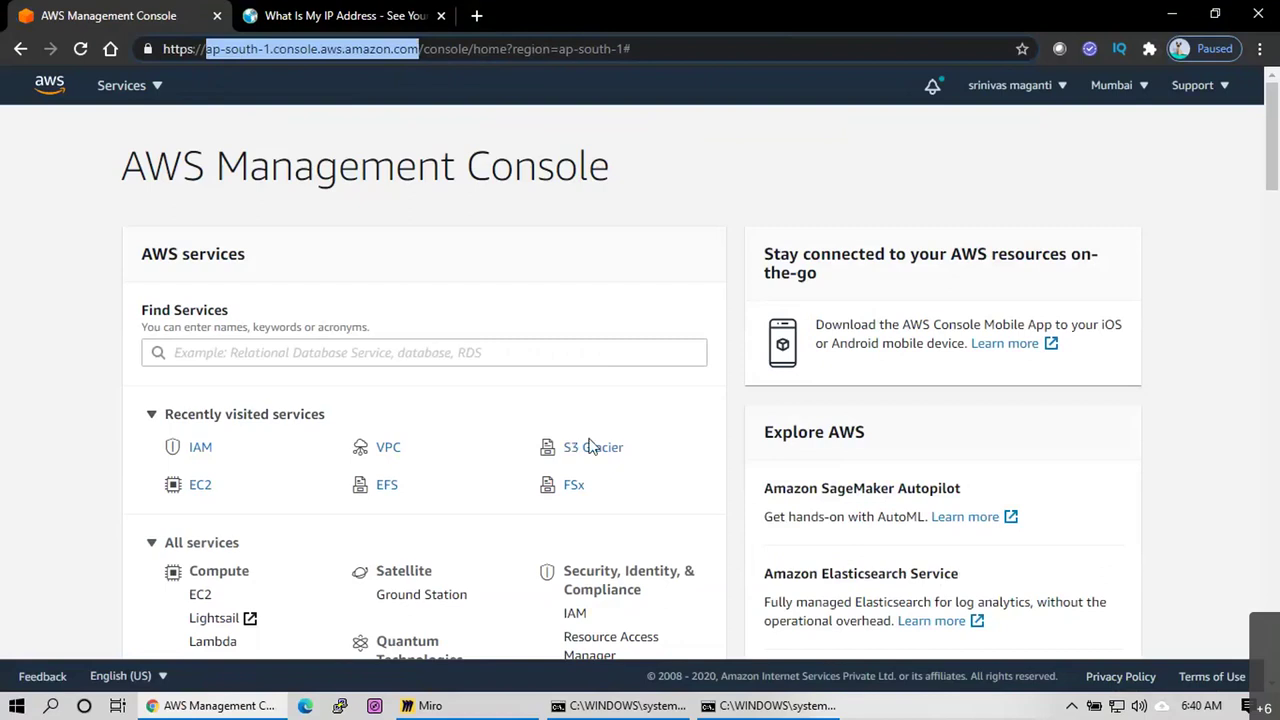
Ping ap-south-1.console.aws.amazon.com from the command prompt with the -4 option and compare the replies with the earlier pings
key("alt+Tab")
type("ping")
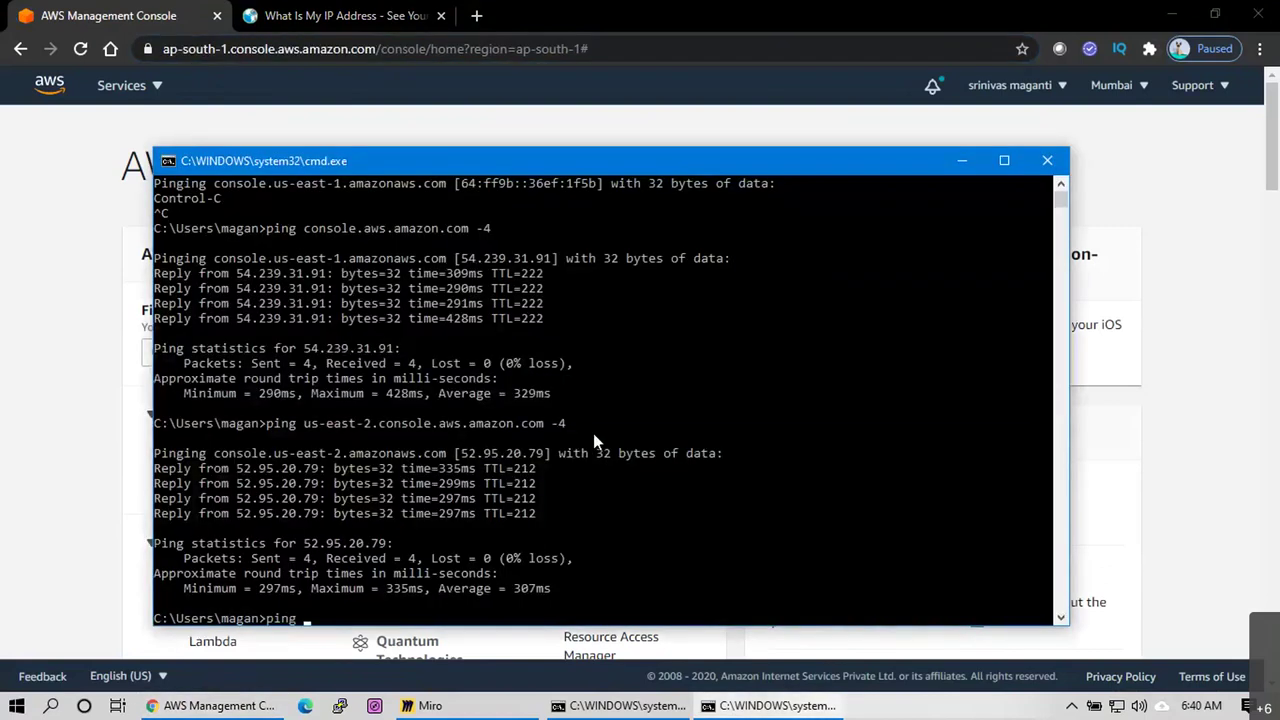
key("ctrl+v")
type("-4")
key("Return")
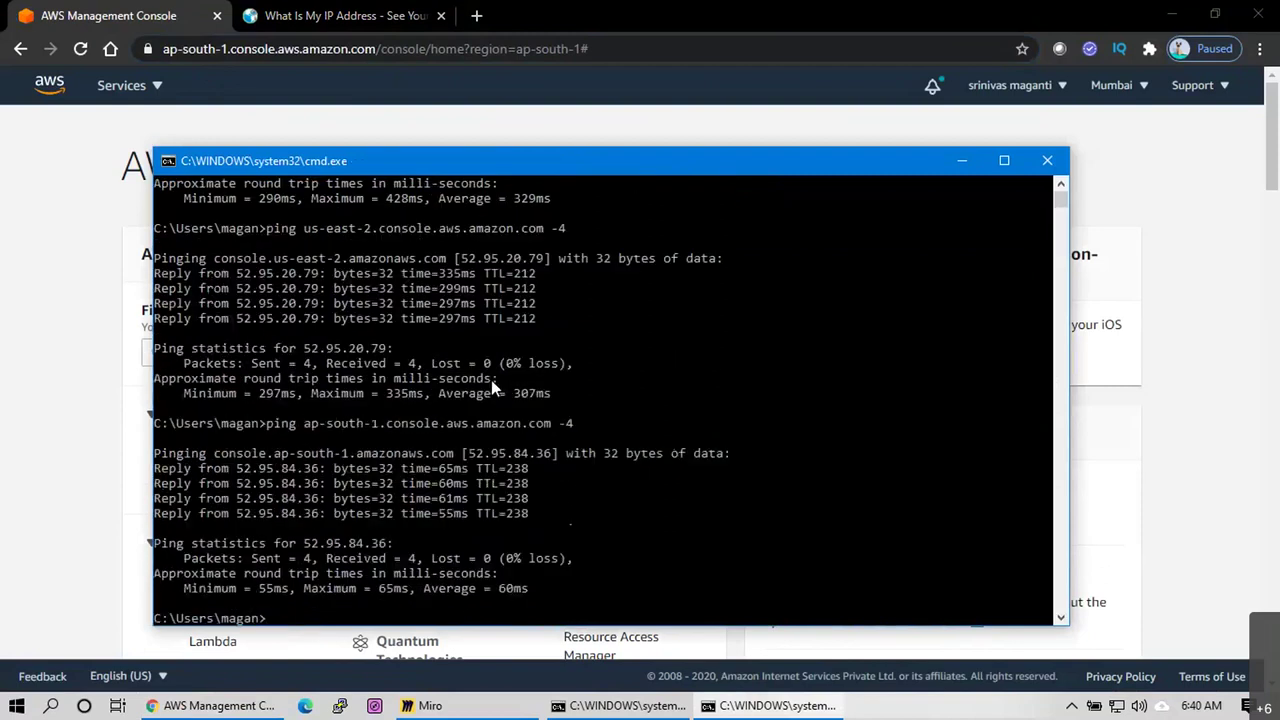
key("Return")
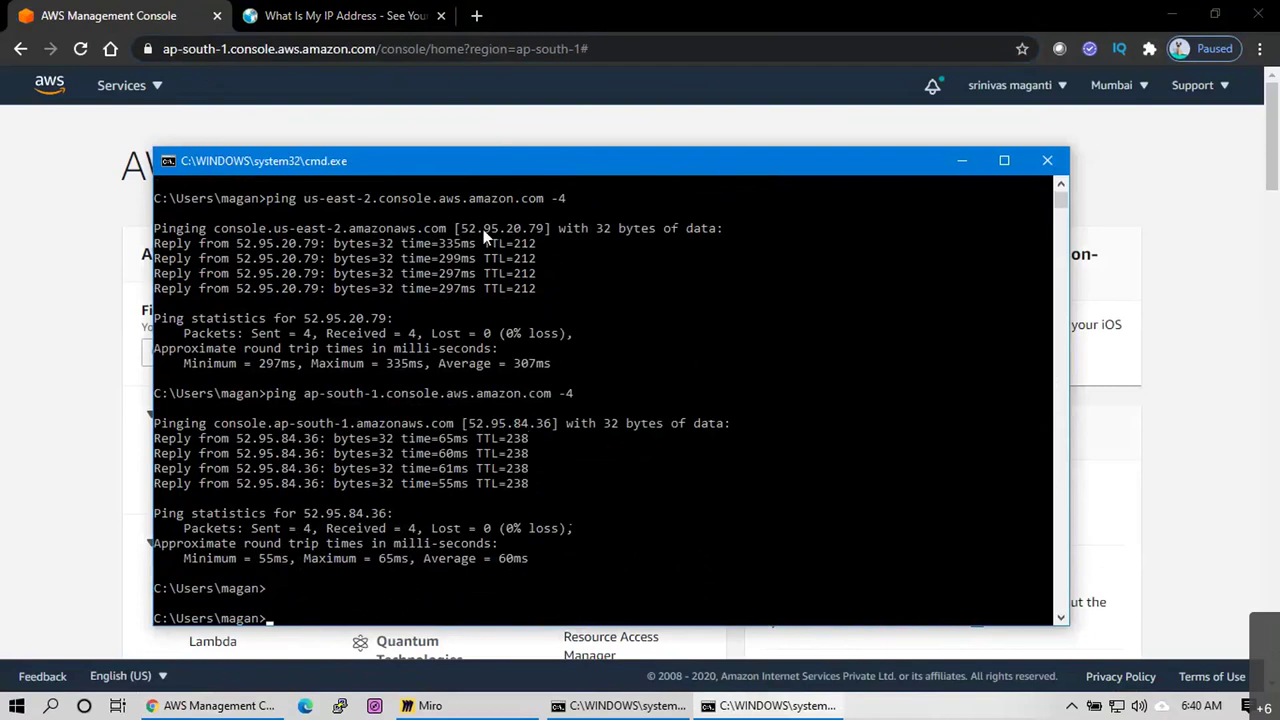
scroll(504, 297, "up", 5)
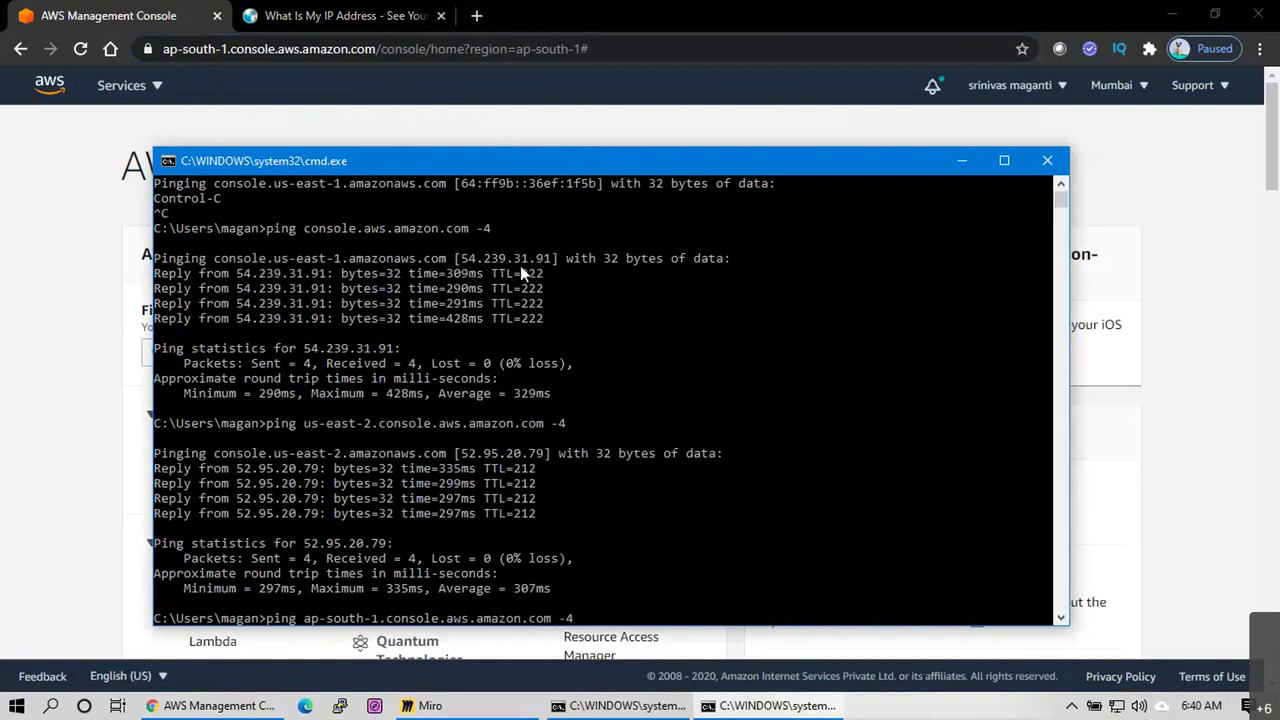
scroll(533, 273, "down", 4)
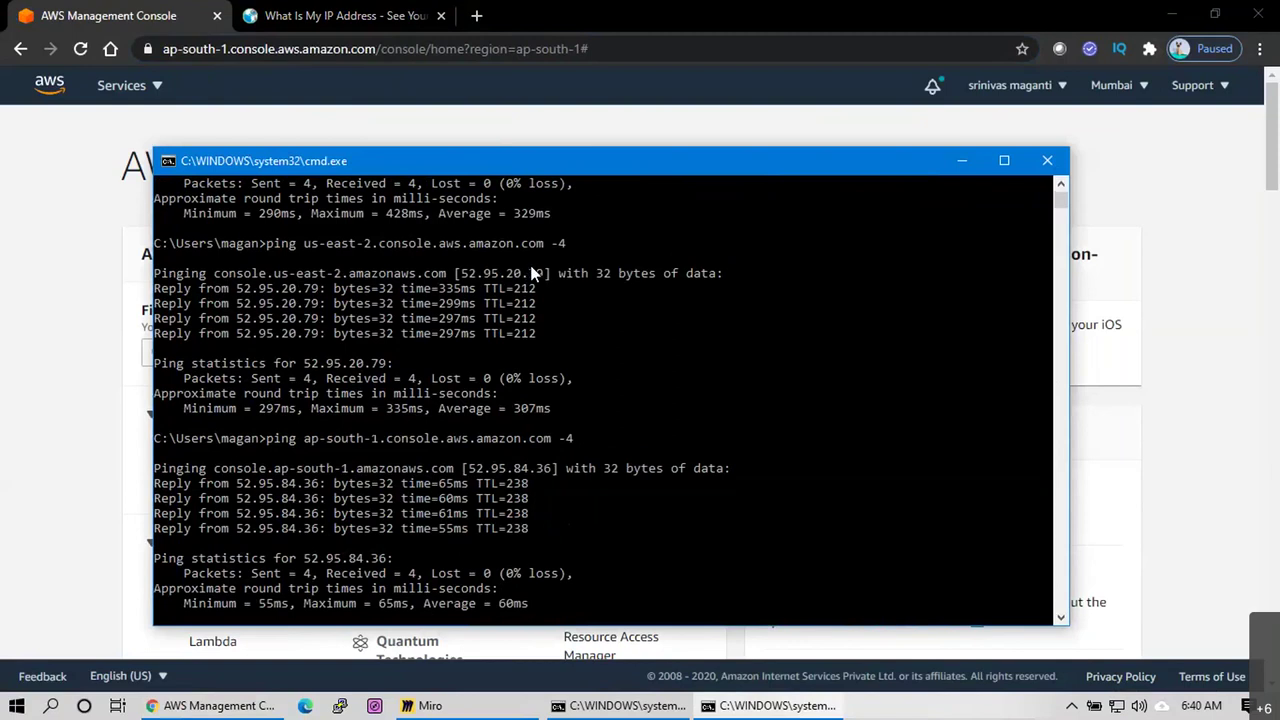
Switch the AWS console region to US East (N. Virginia) and show the list of available regions
left_click(1138, 100)
left_click(1137, 92)
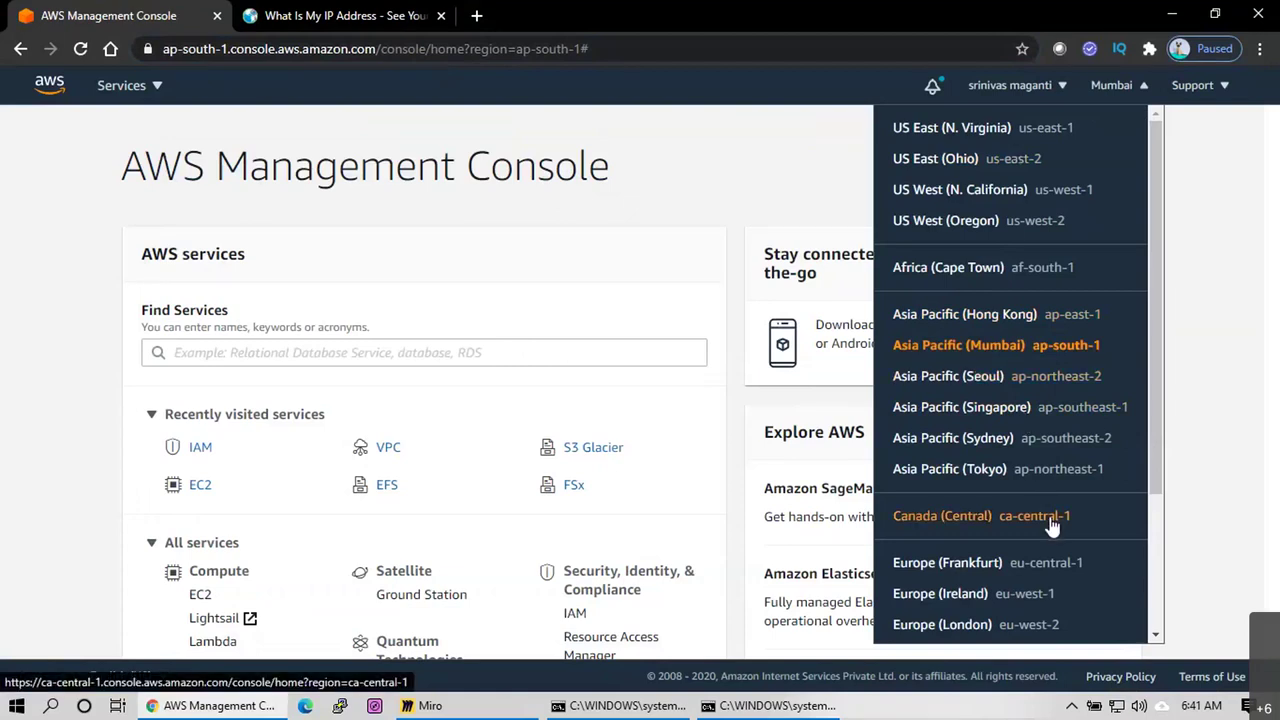
scroll(1050, 520, "down", 2)
scroll(1049, 517, "up", 2)
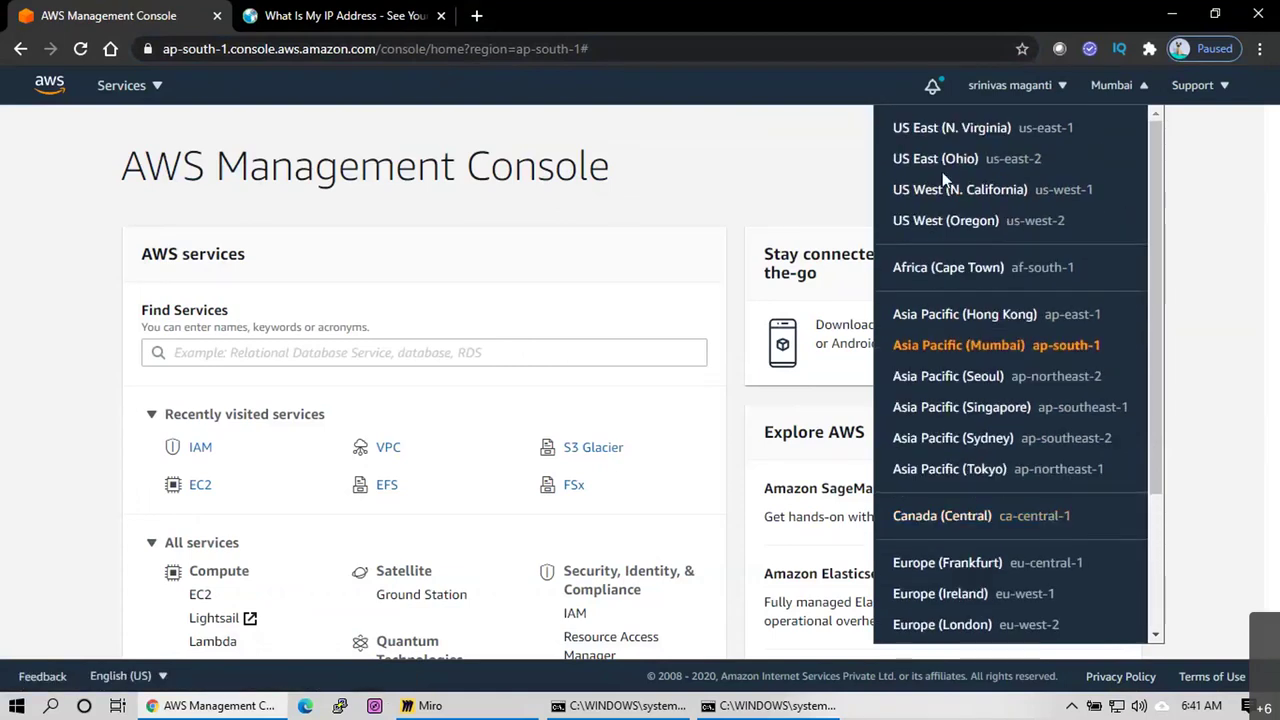
triple_click(953, 128)
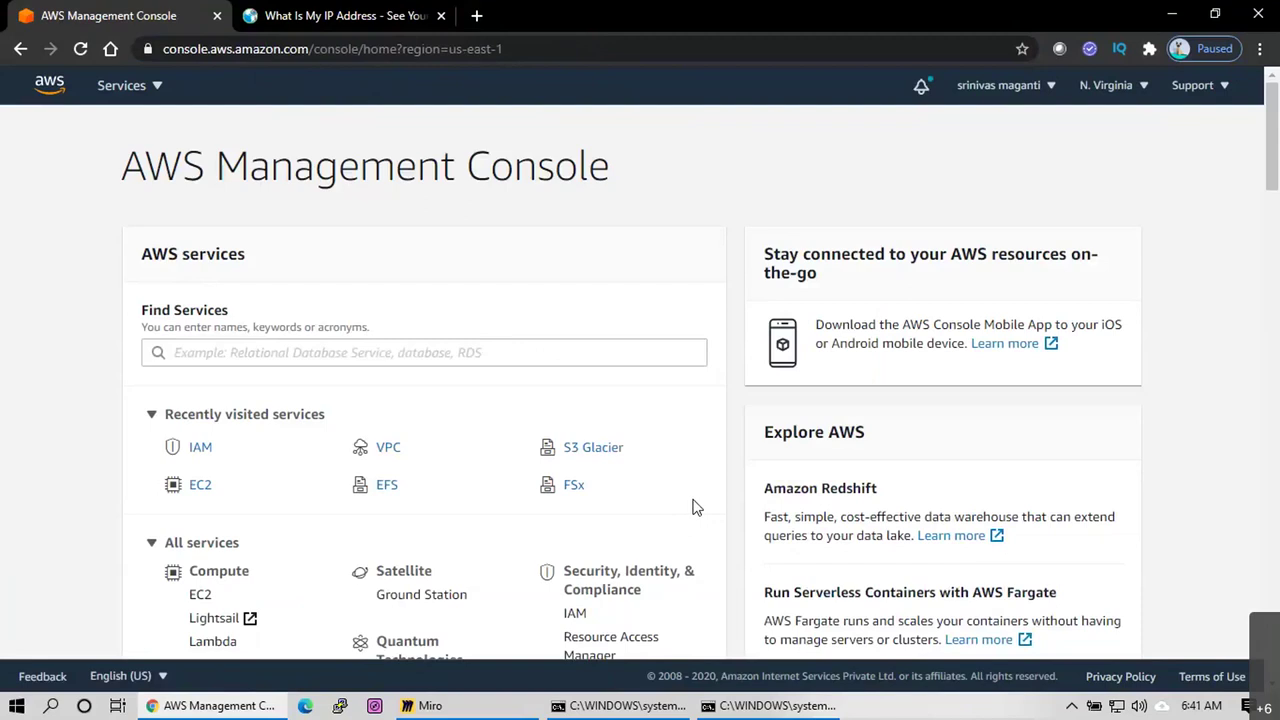
left_click(1105, 88)
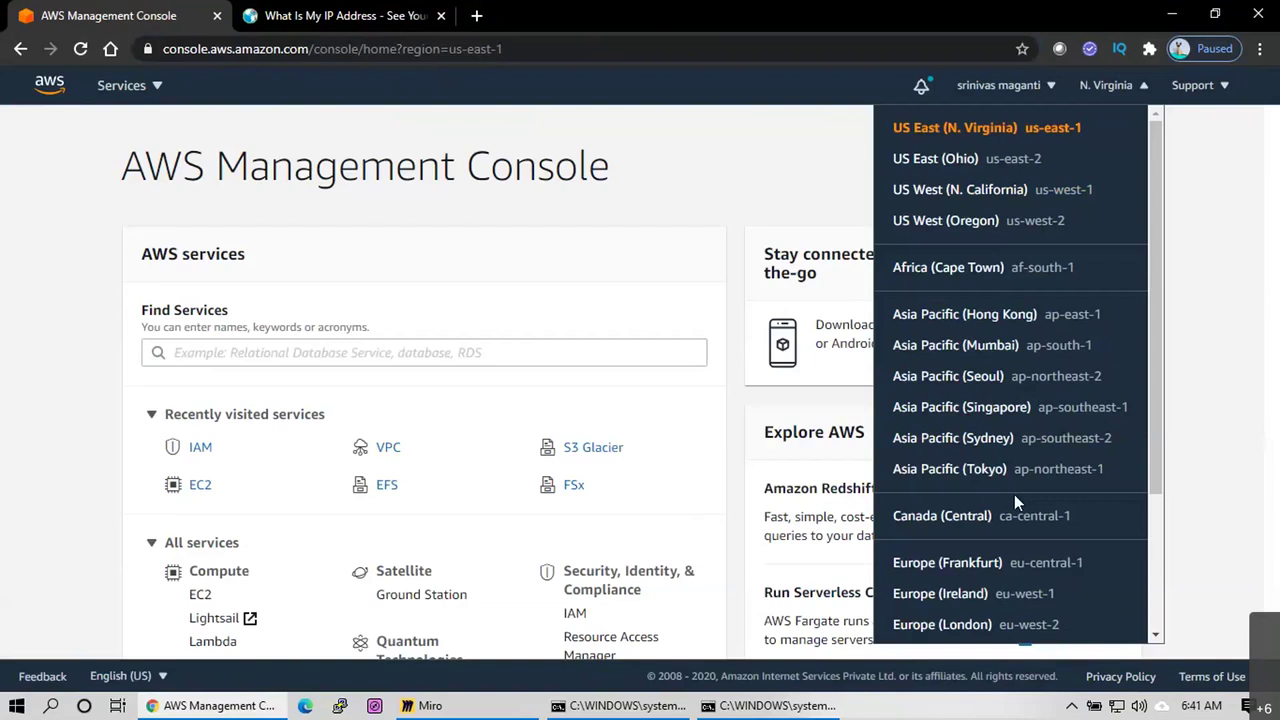
Switch to Miro, shrink the US-EAST-1 location label and move it just below the rectangle's lower-left corner
key("alt+Tab")
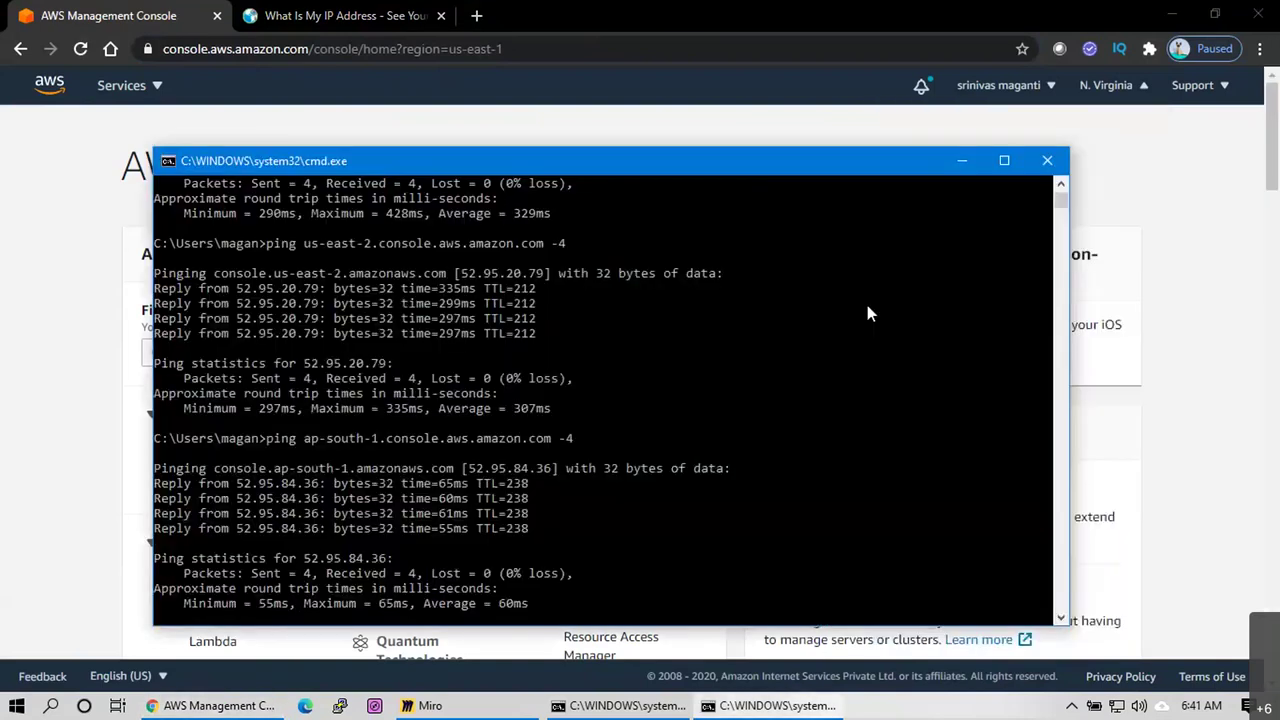
key("alt+Tab")
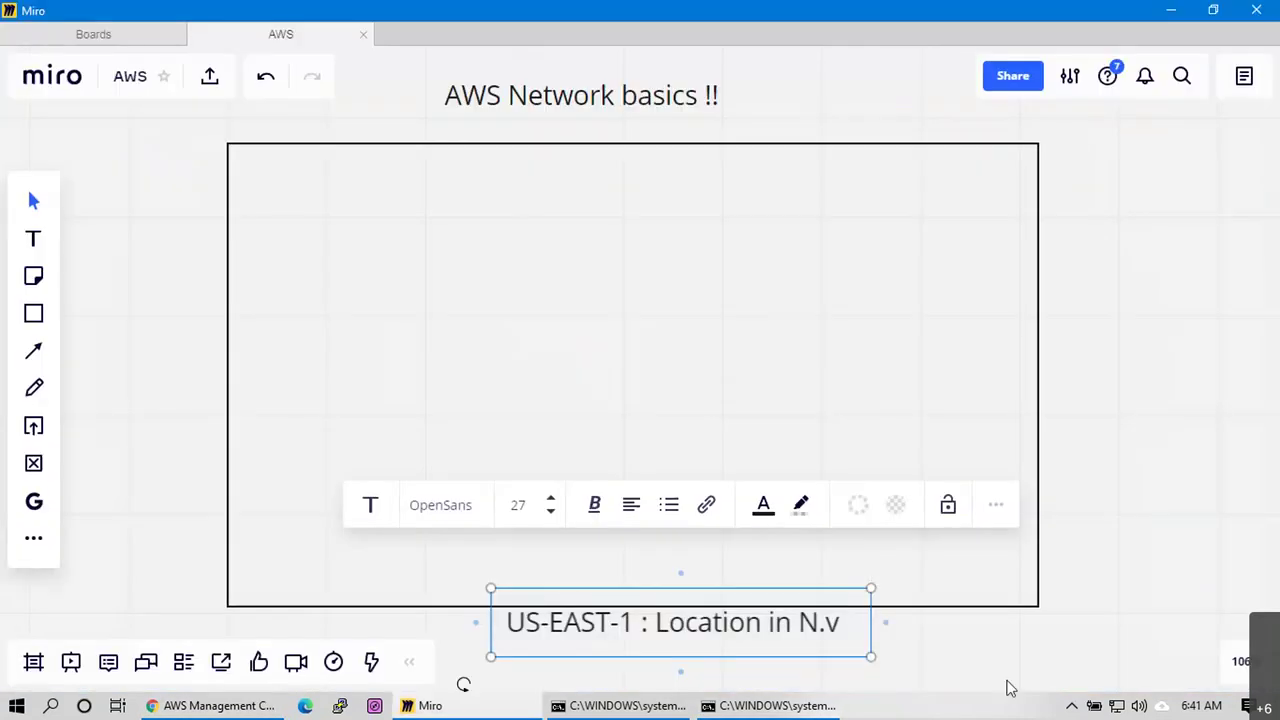
left_click(790, 655)
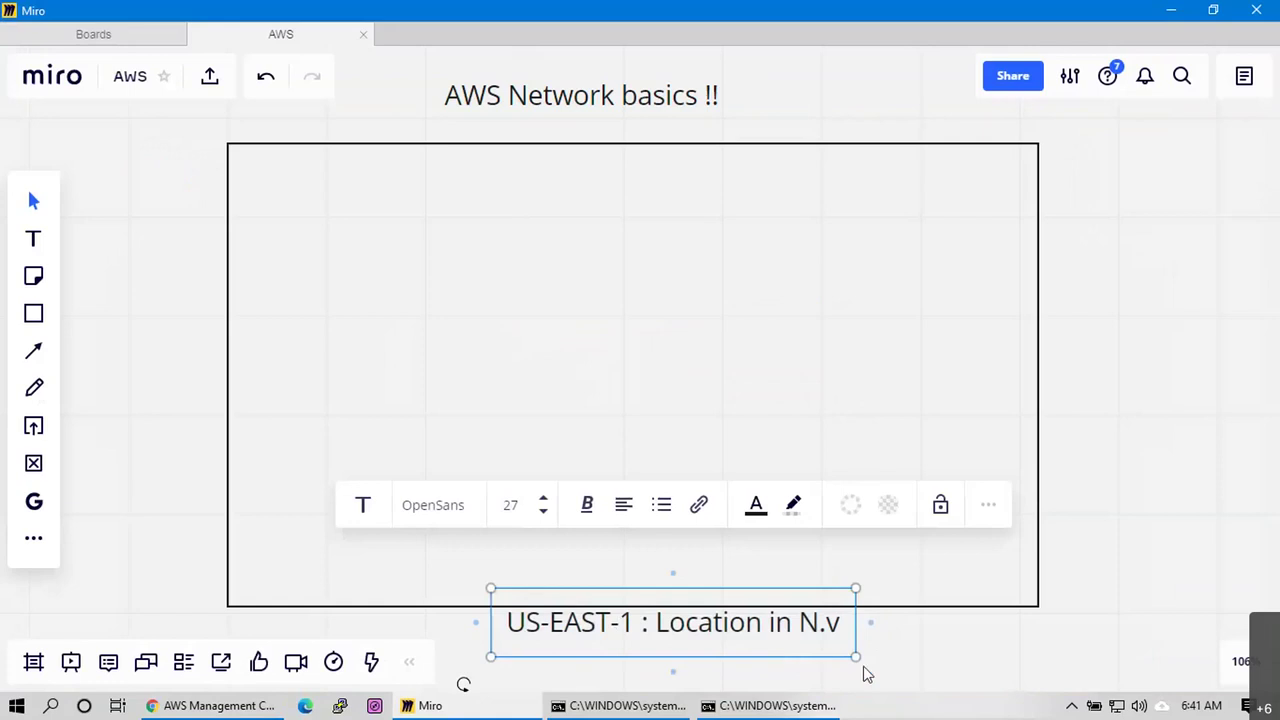
left_click_drag(849, 656, 794, 644)
left_click_drag(674, 629, 398, 633)
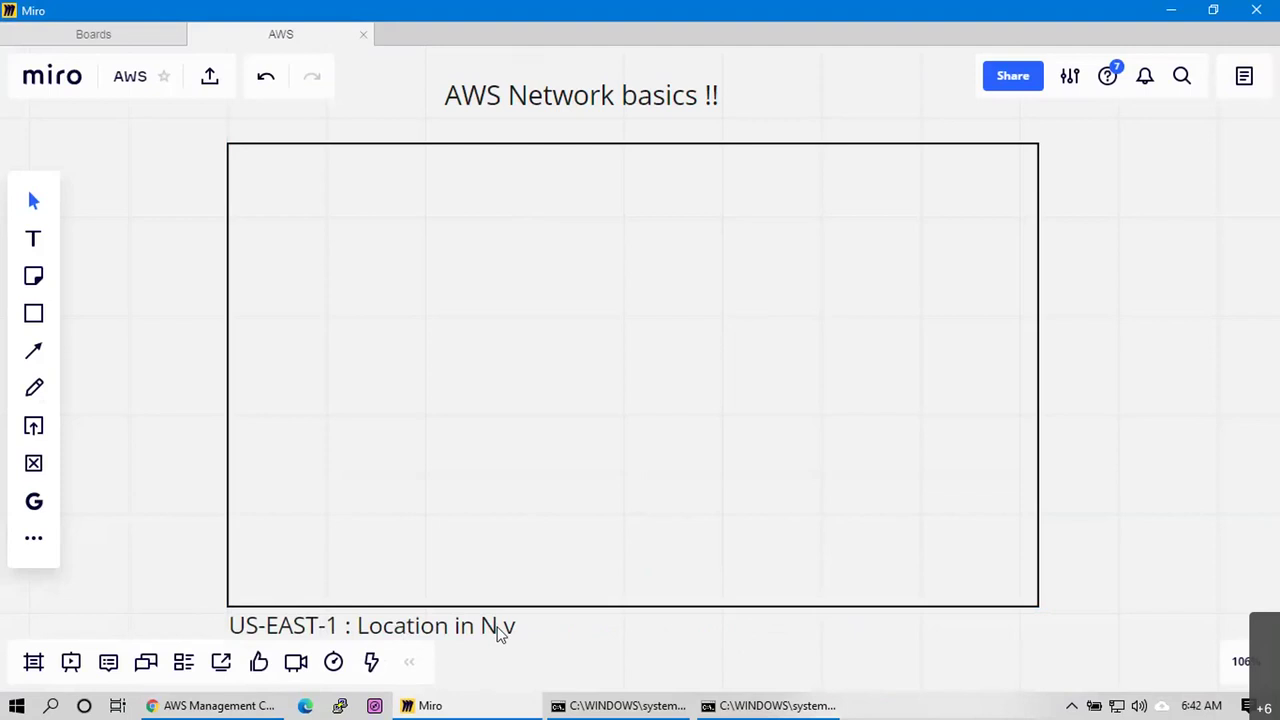
Add the text "VPC: 10.0.0.0/16 or 172.16.0.0/16 or 192.168.0.0/16" below the rectangle and move it closer to the US-EAST-1 label
left_click(33, 238)
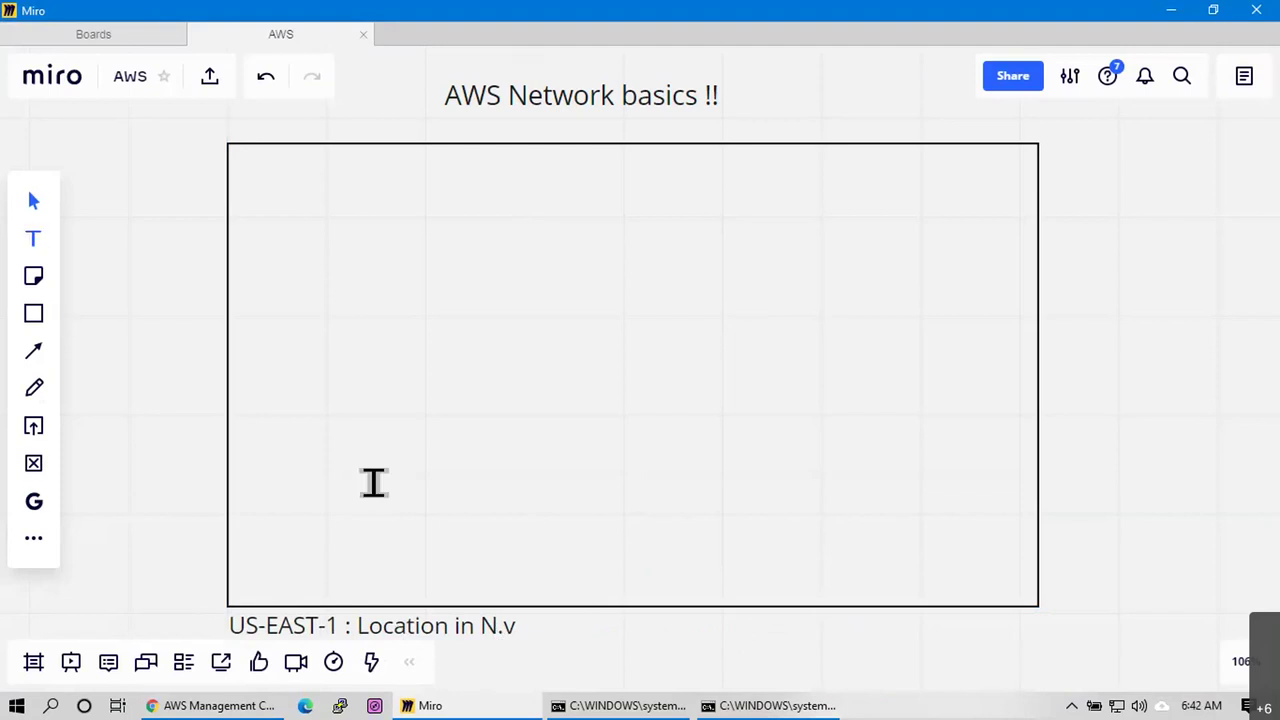
left_click(611, 626)
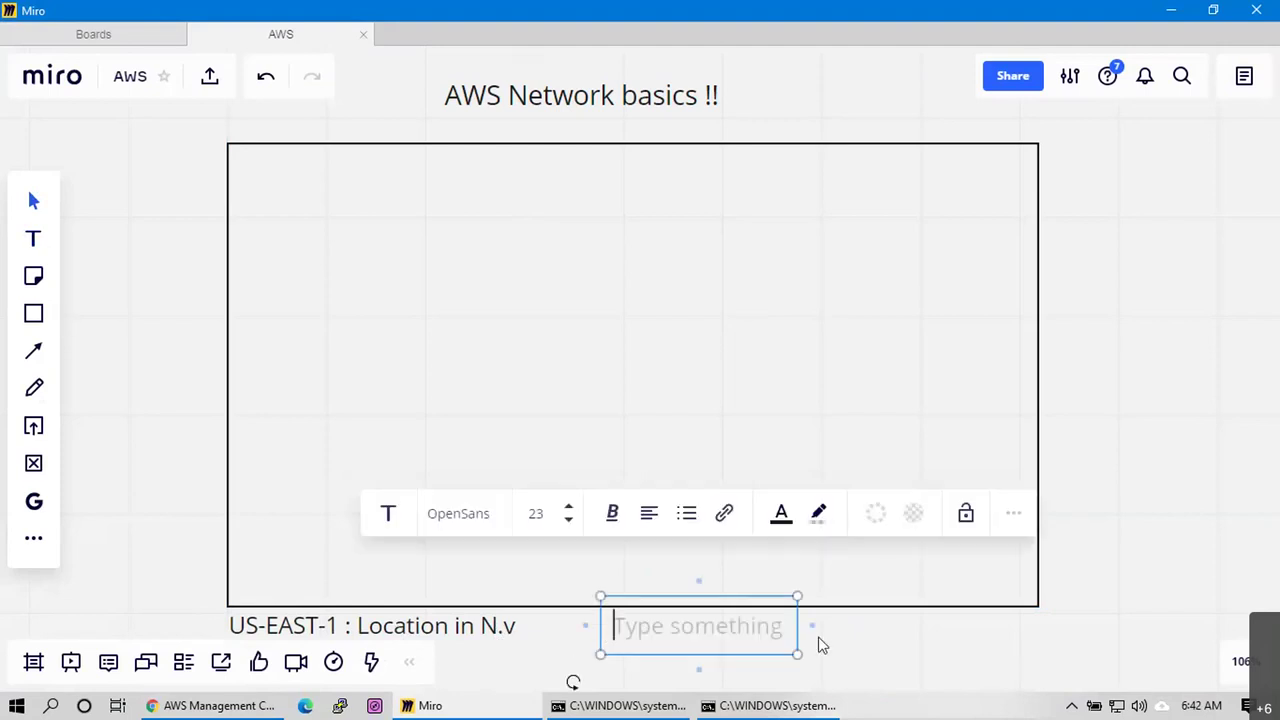
type("VPC: ")
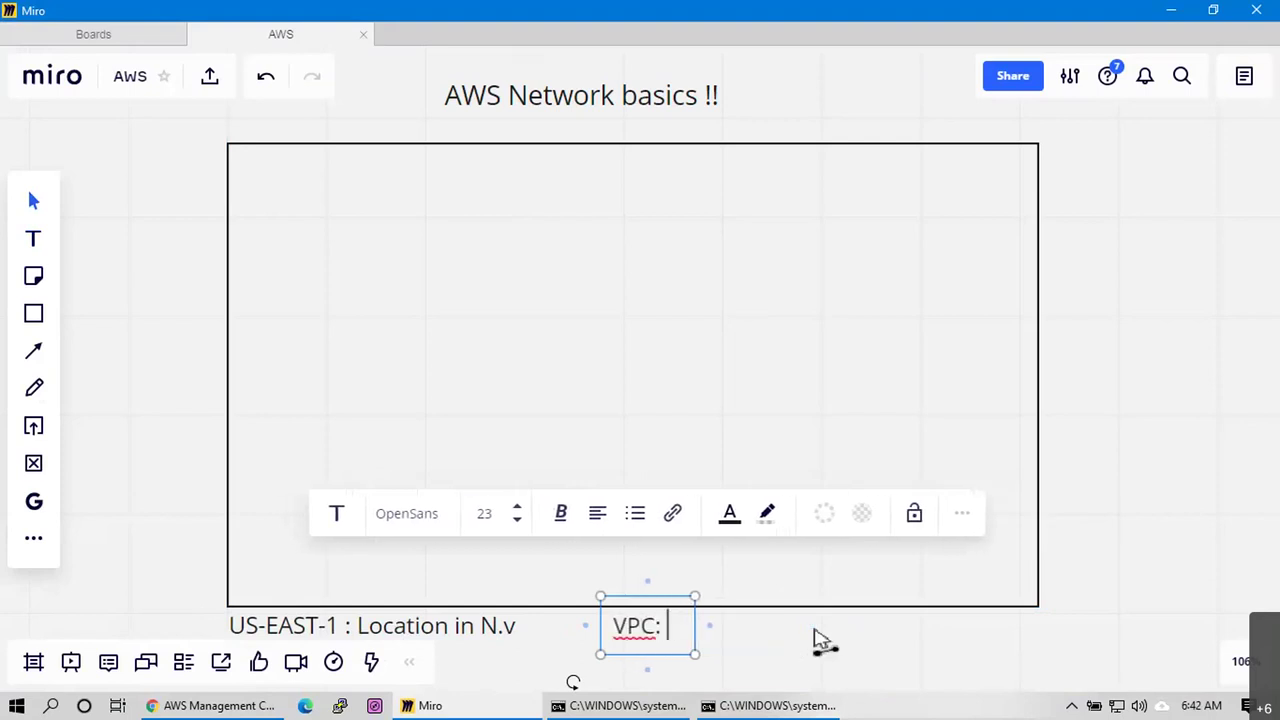
type("1")
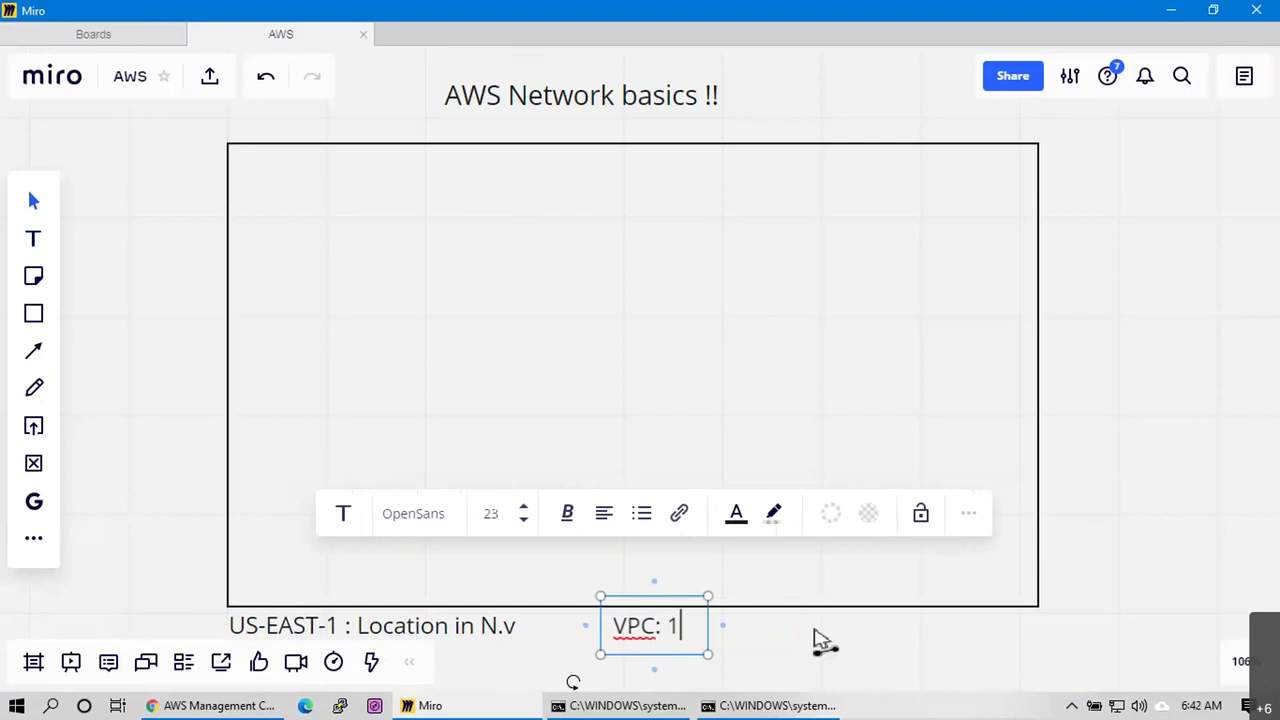
type("0.0.0.")
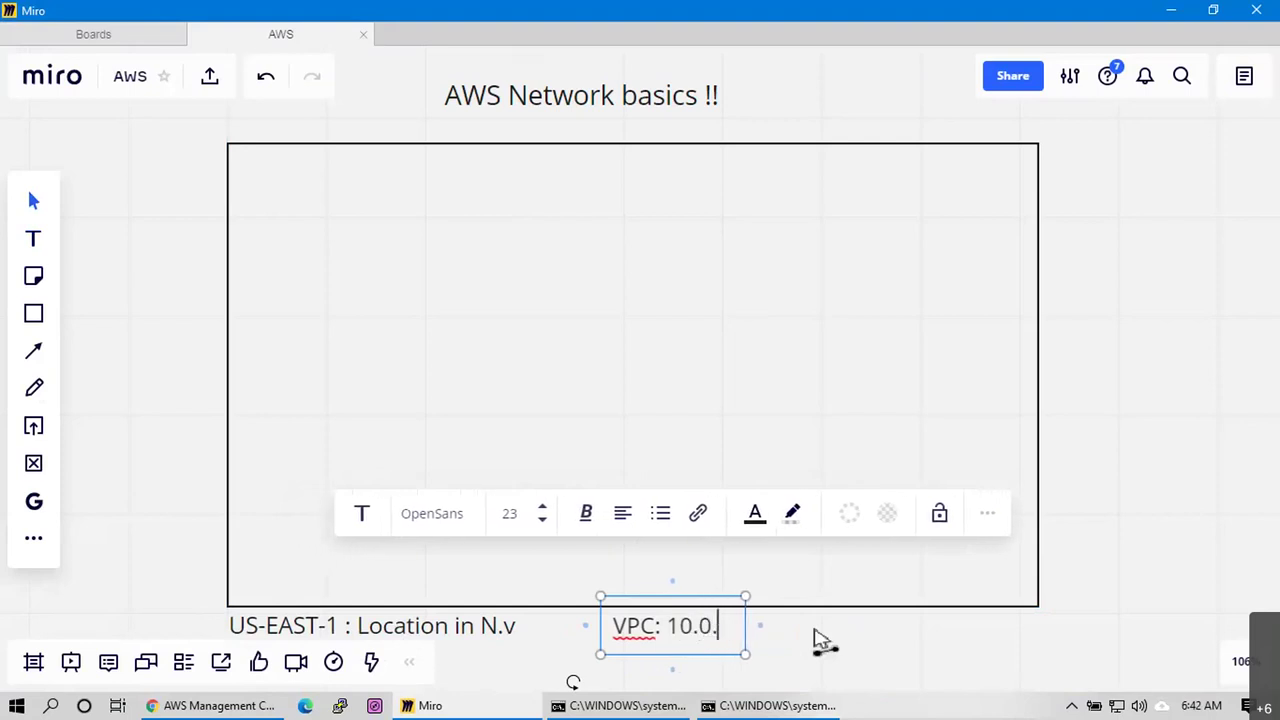
type("0.0/1")
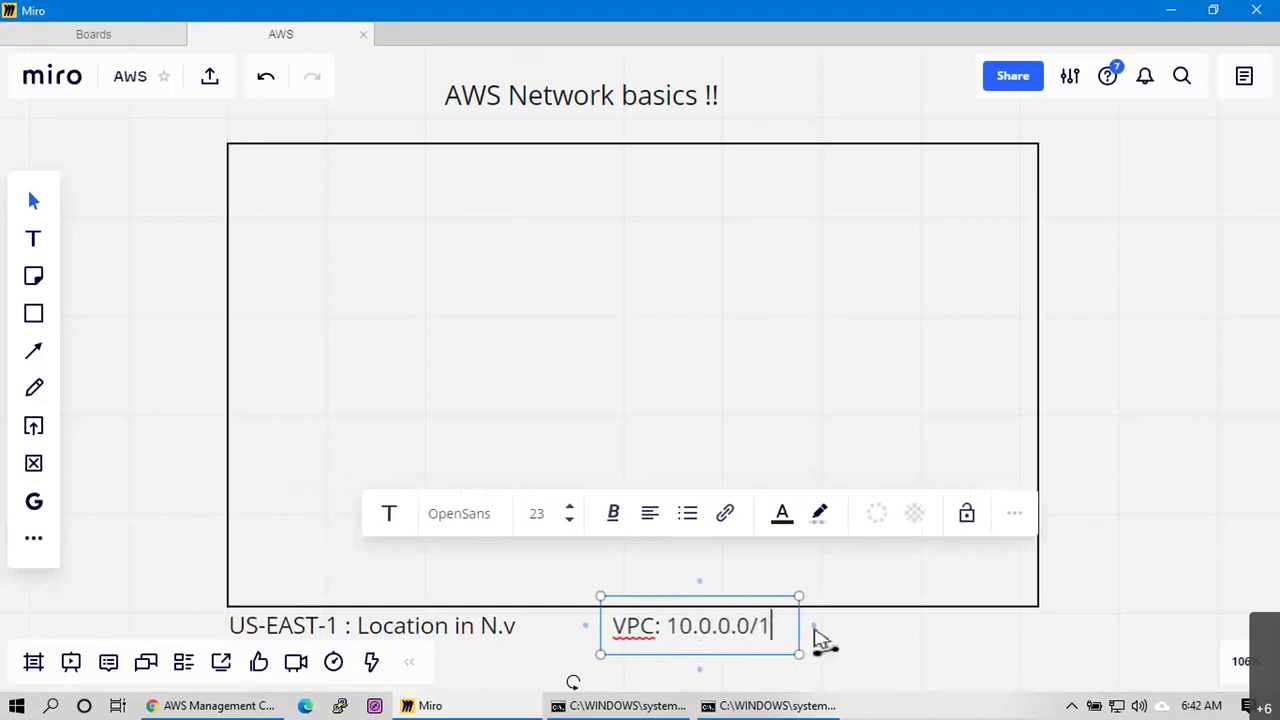
type("6 o")
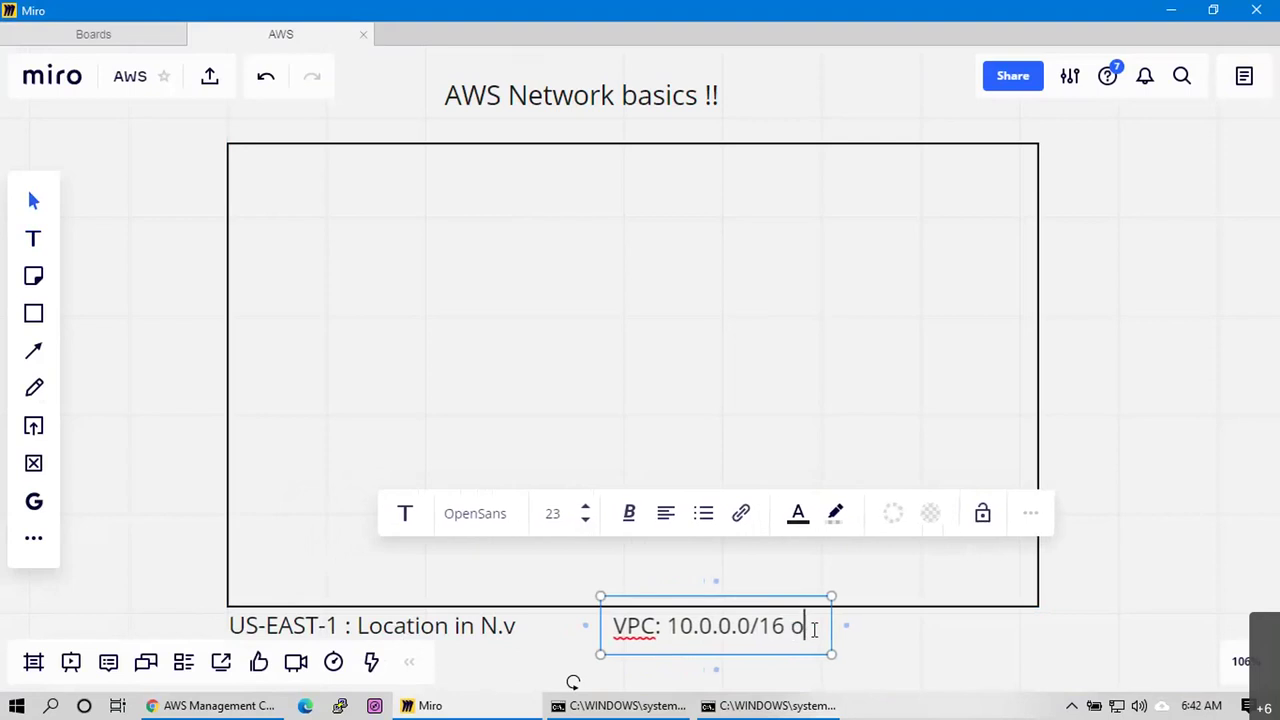
type("r 172.1")
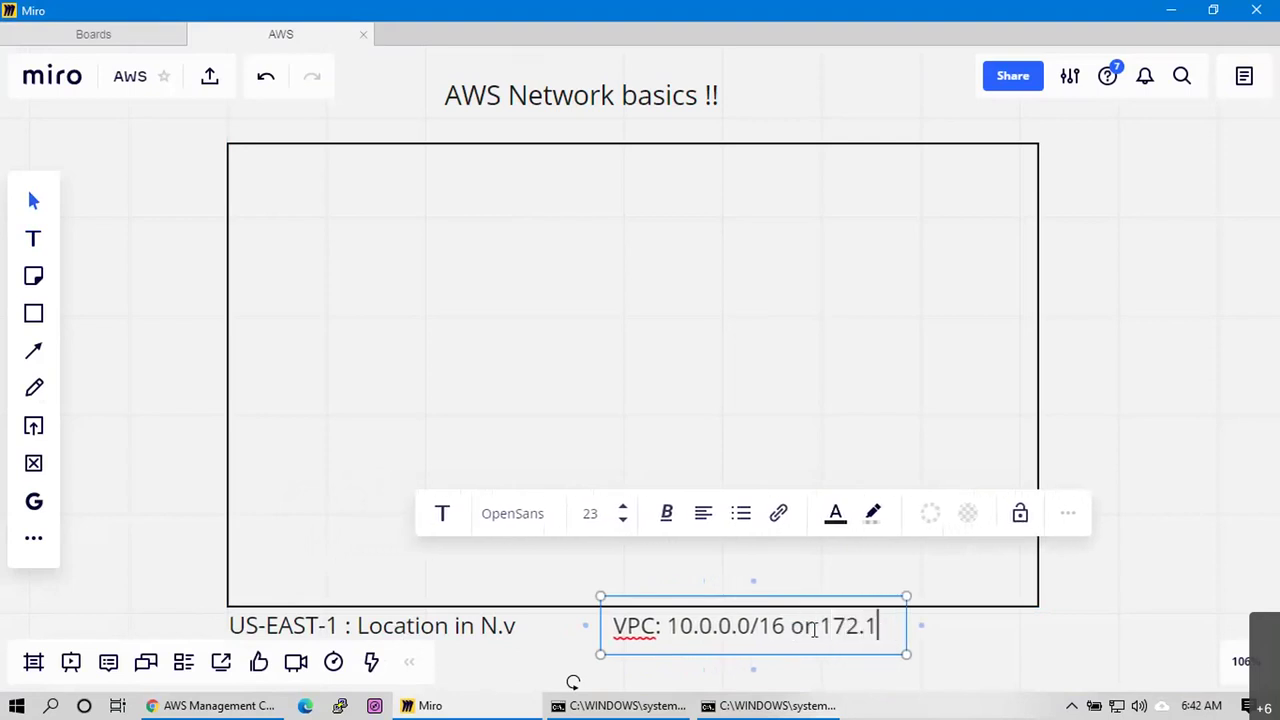
type("6.0.0/1")
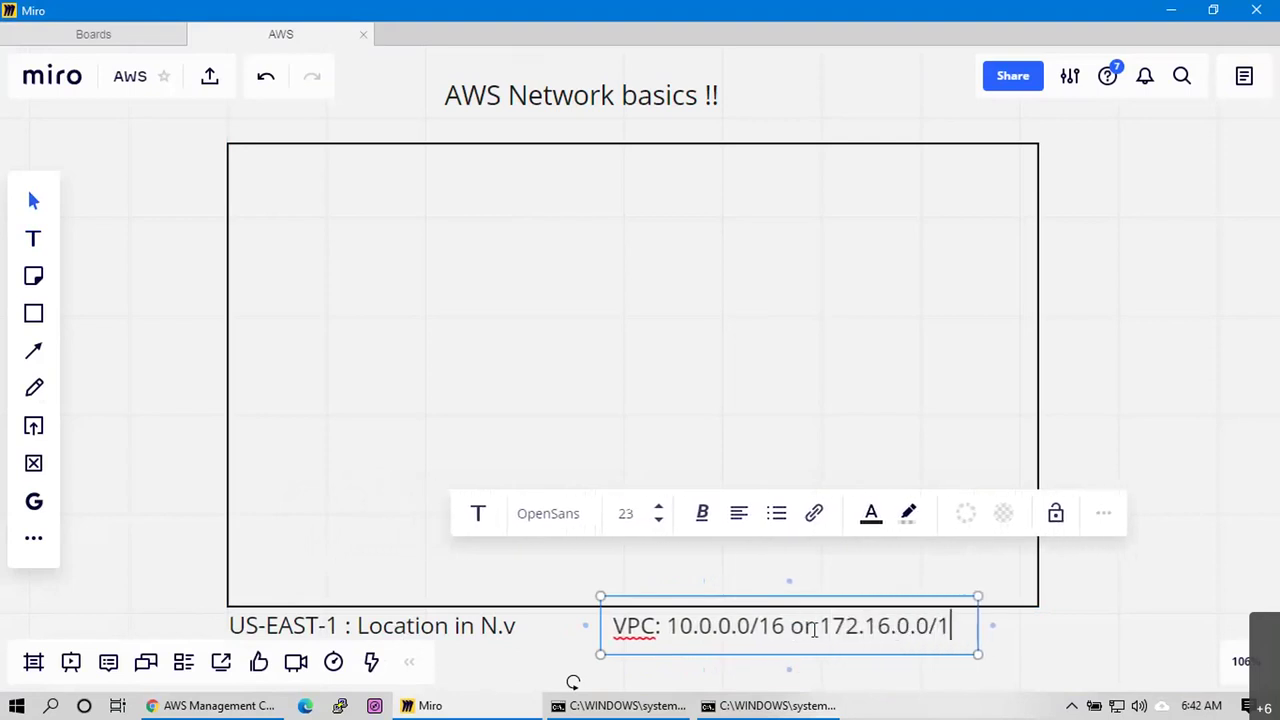
type("6 or 192")
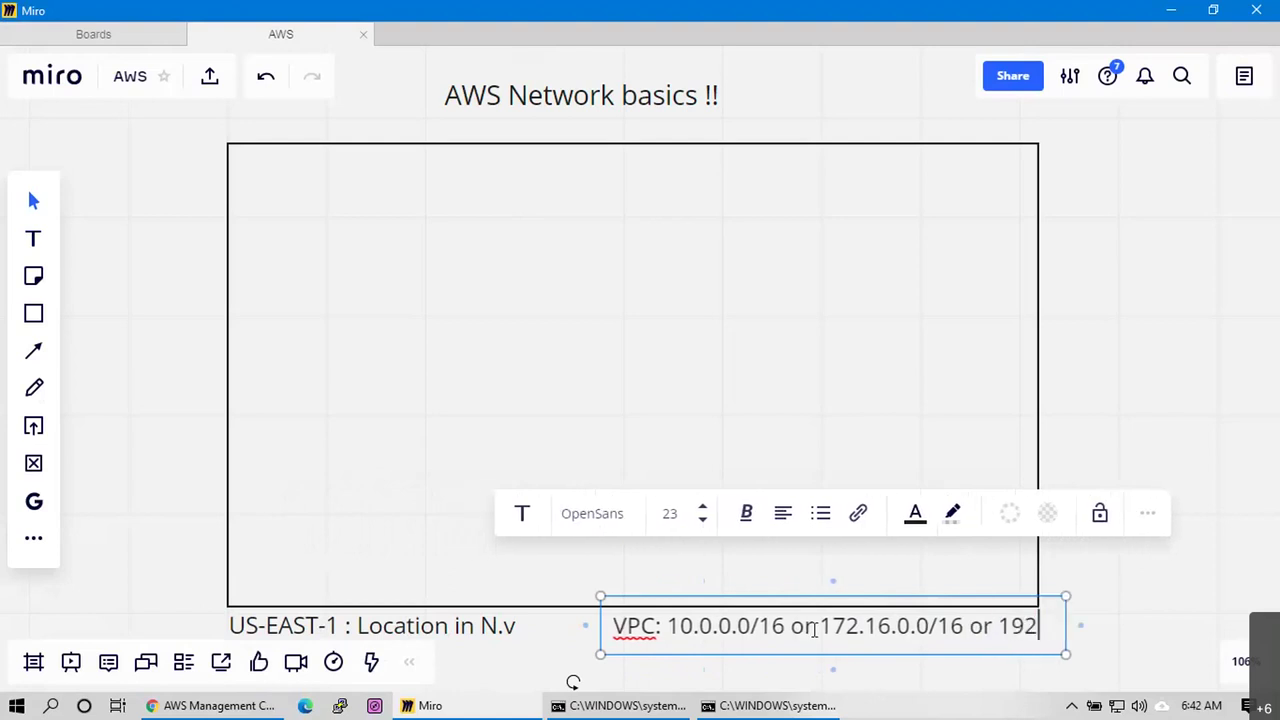
type(".168.0")
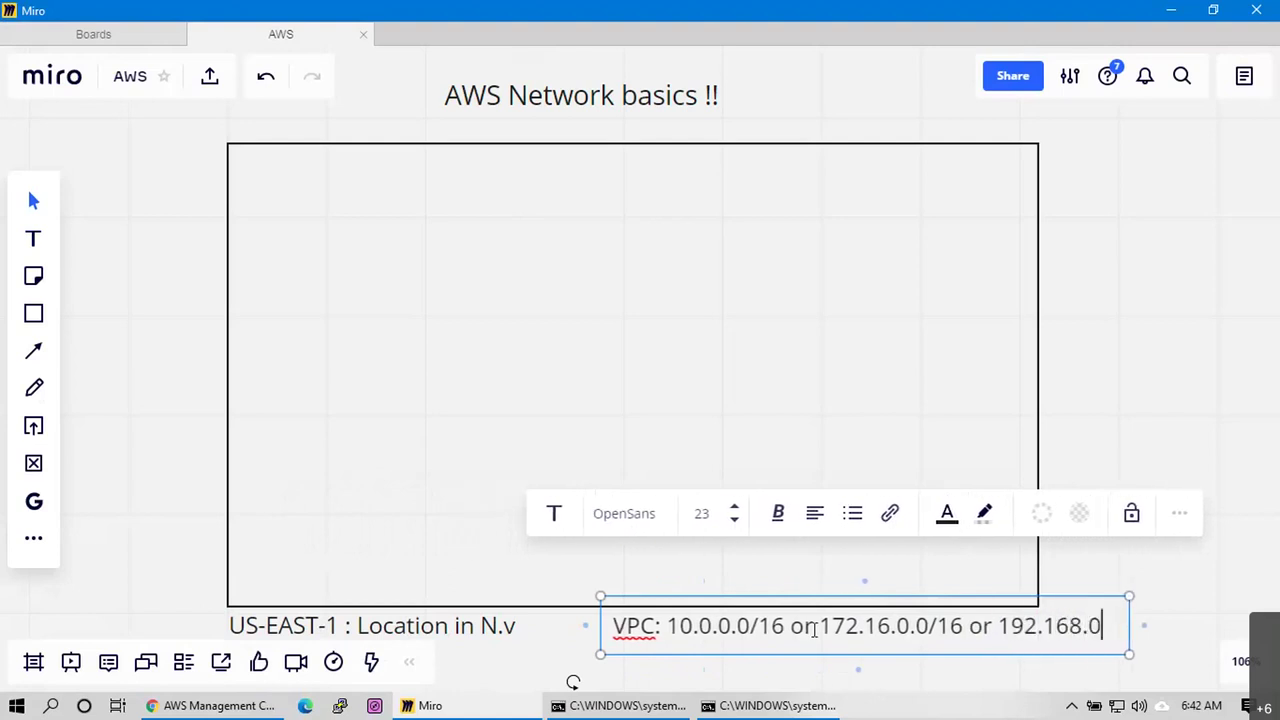
type(".0/16")
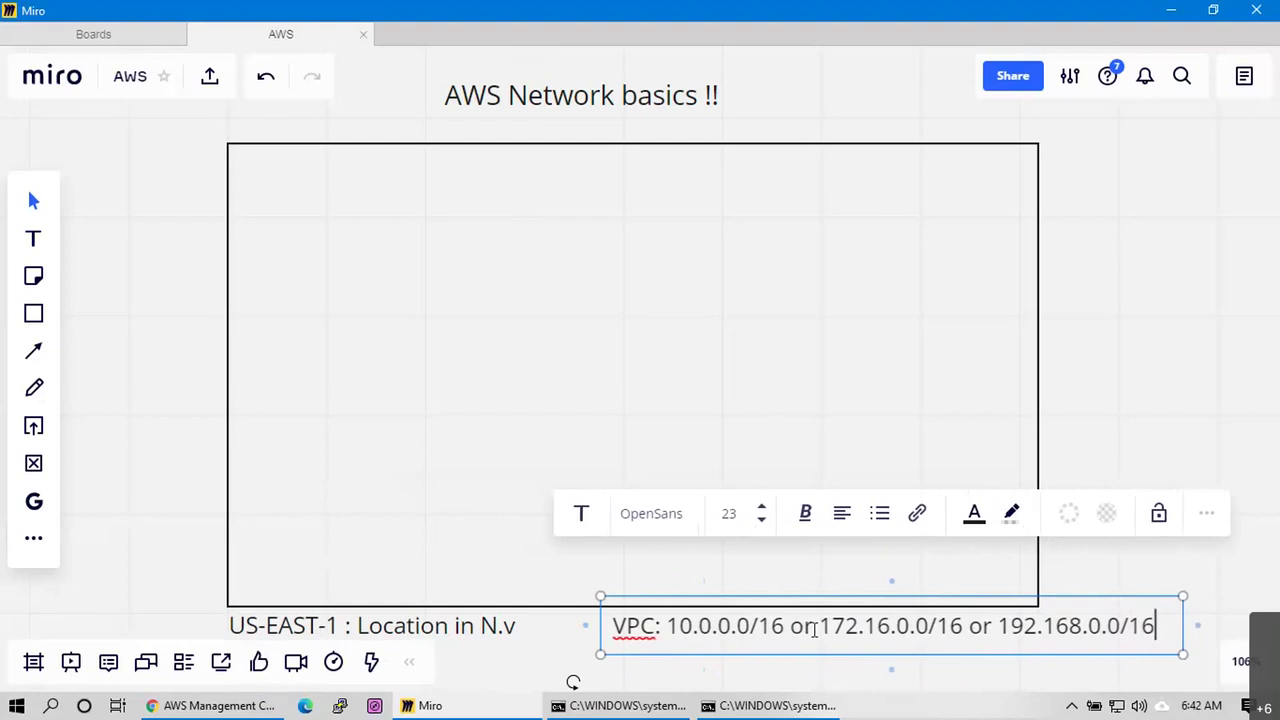
left_click(1026, 551)
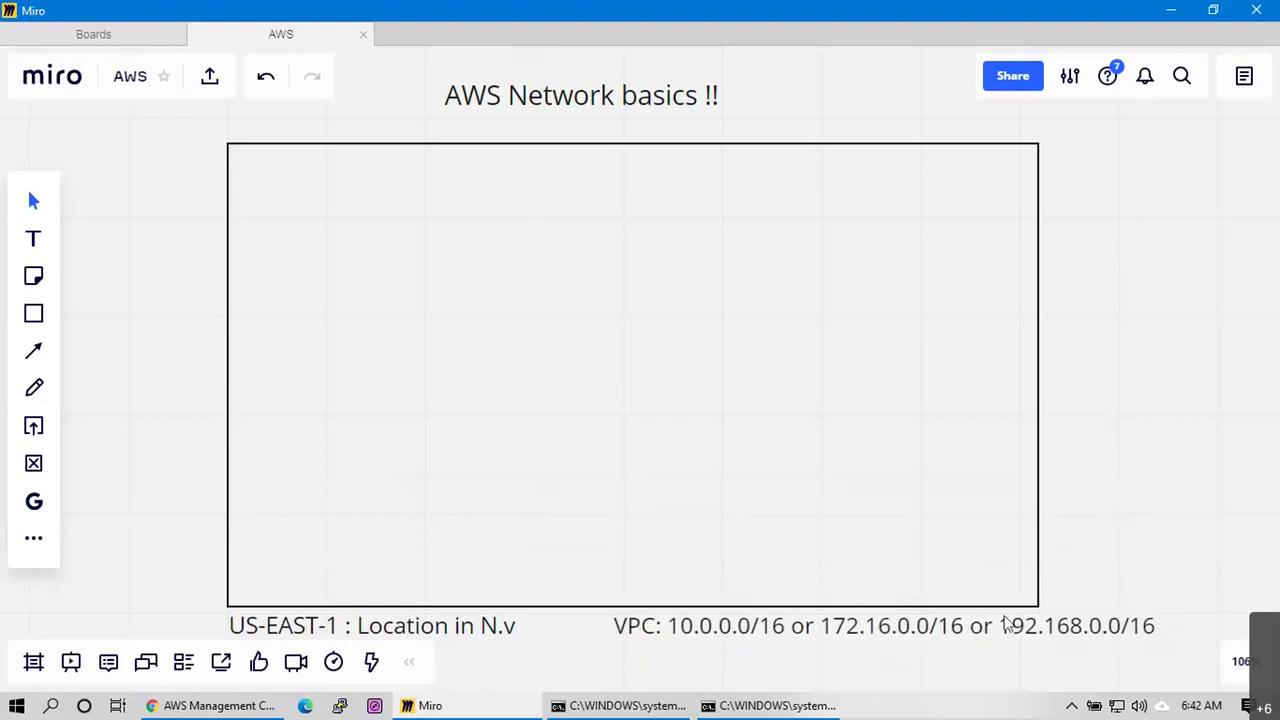
left_click_drag(1009, 631, 946, 631)
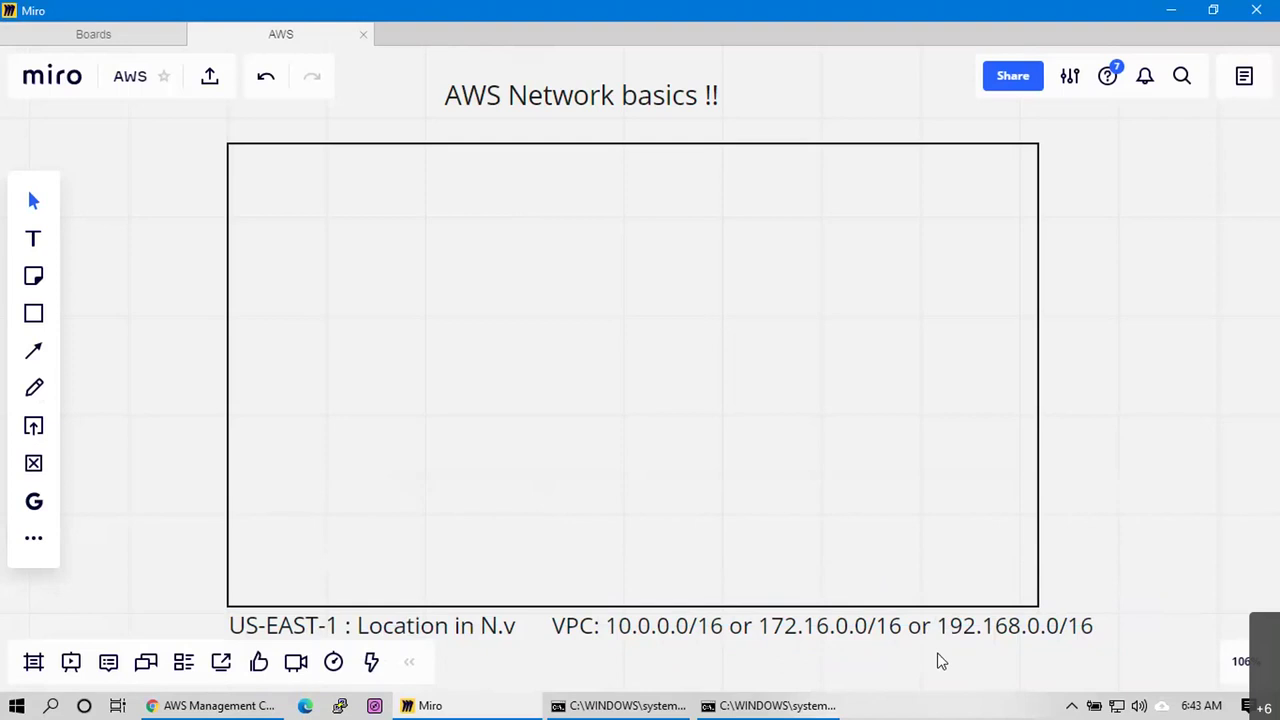
Add the text "10.209.0.0/16" inside the rectangle near its upper-left corner
left_click(36, 238)
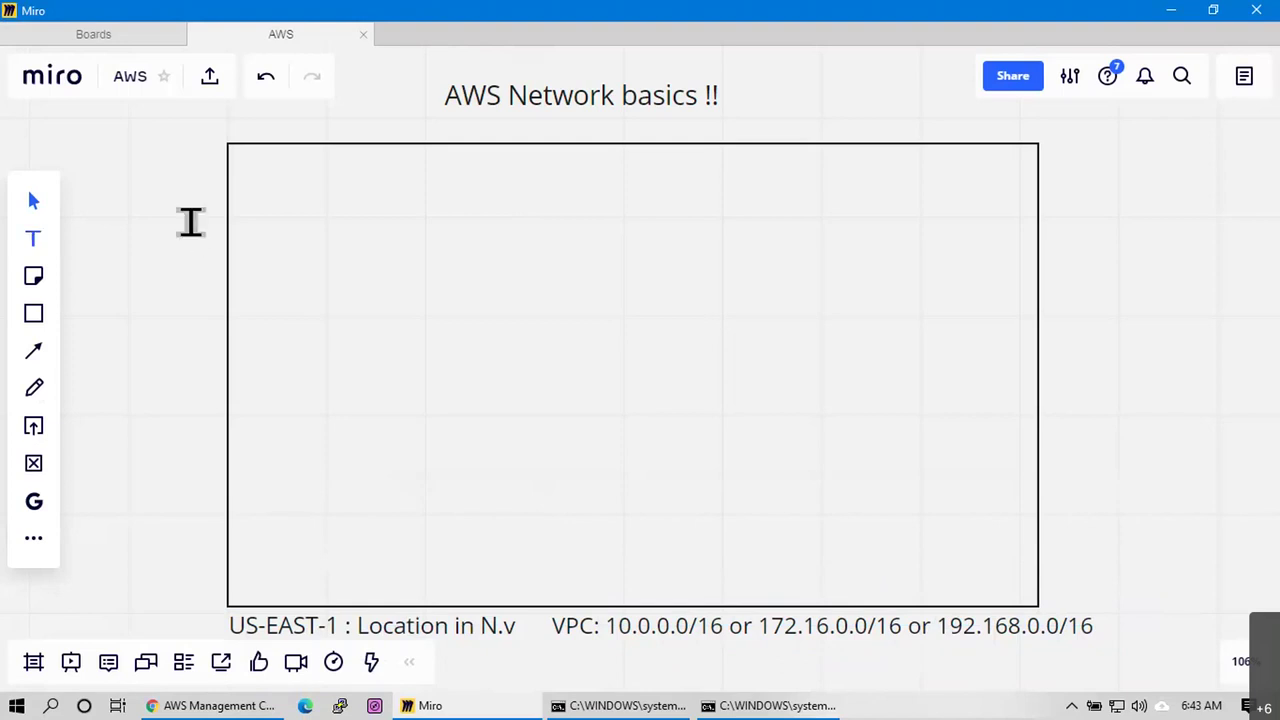
left_click(283, 185)
type("10.20")
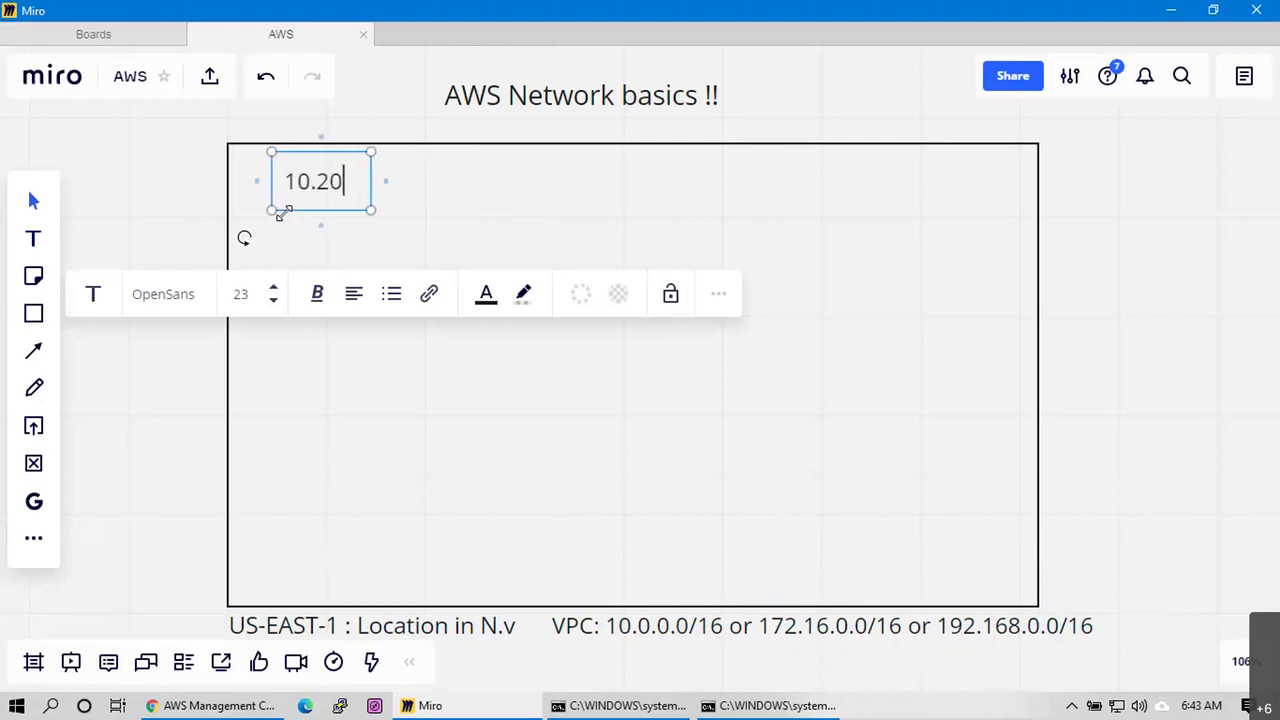
type("9.0.0/16")
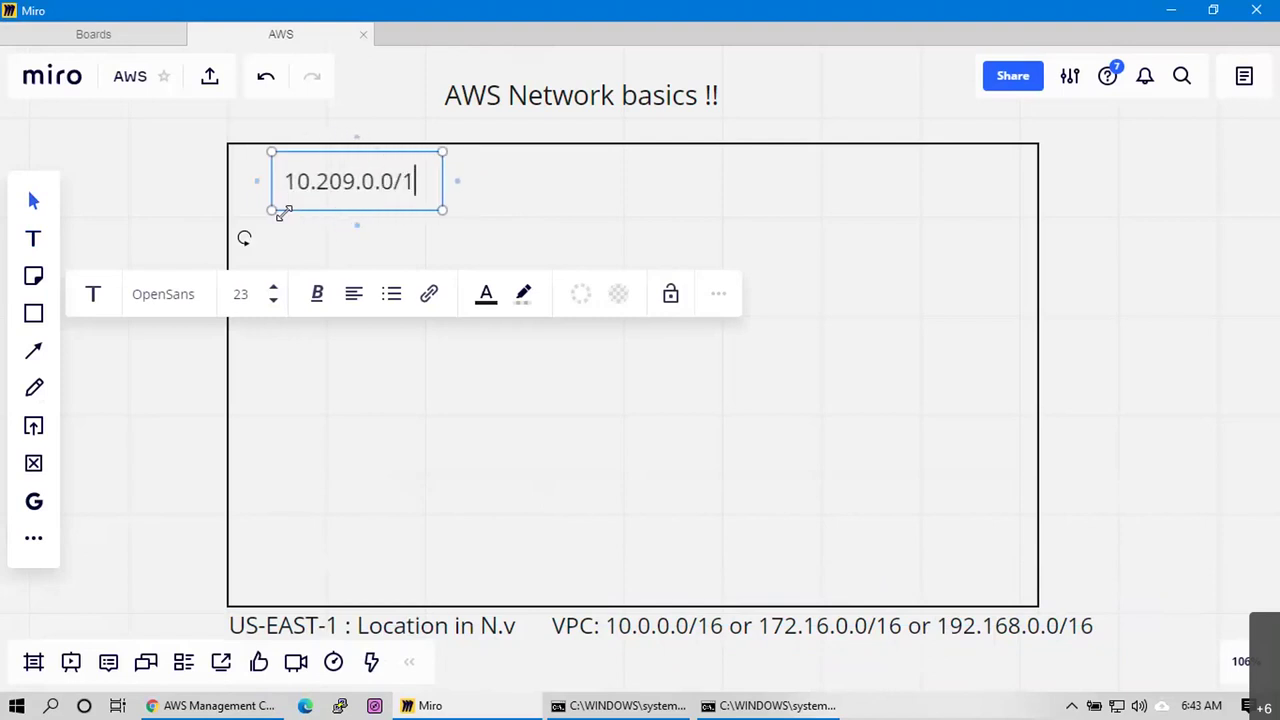
left_click(643, 214)
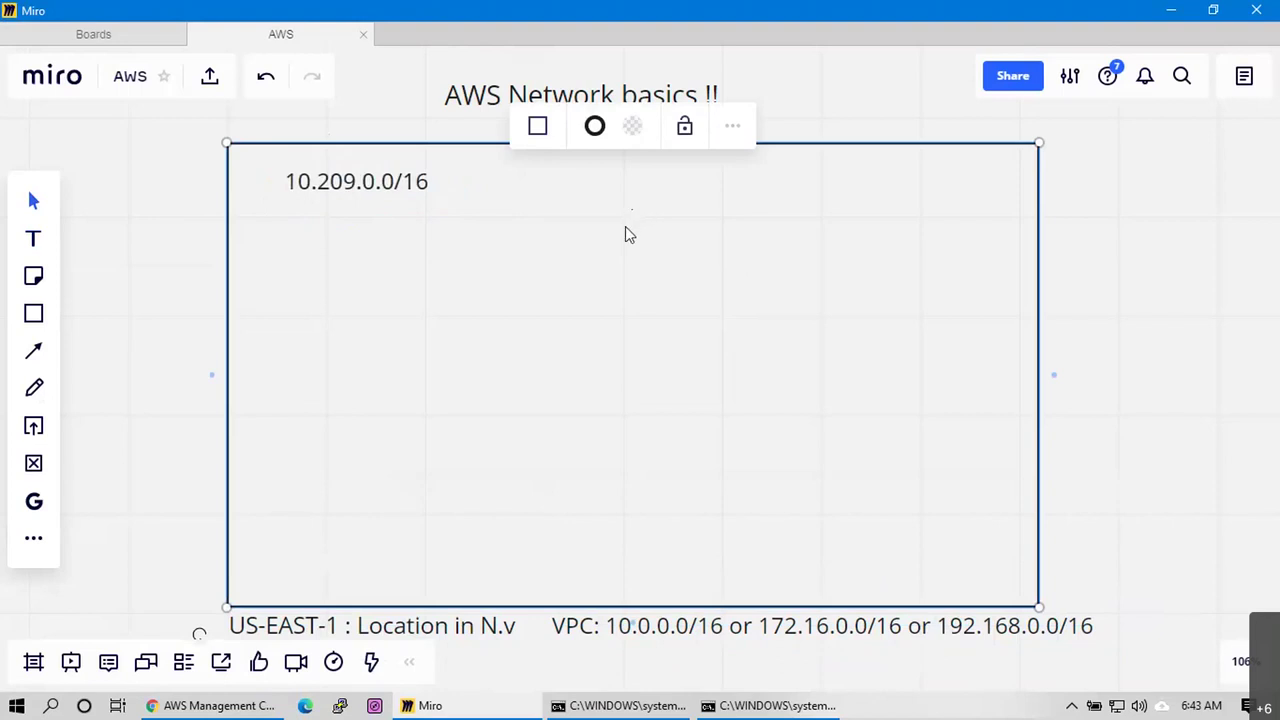
Sketch an "ABC" note inside the rectangle with the Pen tool and draw an arrow from it to the 10.209.0.0/16 text
left_click(35, 390)
left_click_drag(800, 192, 830, 190)
mouse_move(803, 228)
left_mouse_down()
mouse_move(868, 190)
mouse_move(912, 235)
mouse_move(882, 232)
mouse_move(900, 215)
mouse_move(826, 251)
mouse_move(480, 180)
mouse_move(481, 191)
left_mouse_up()
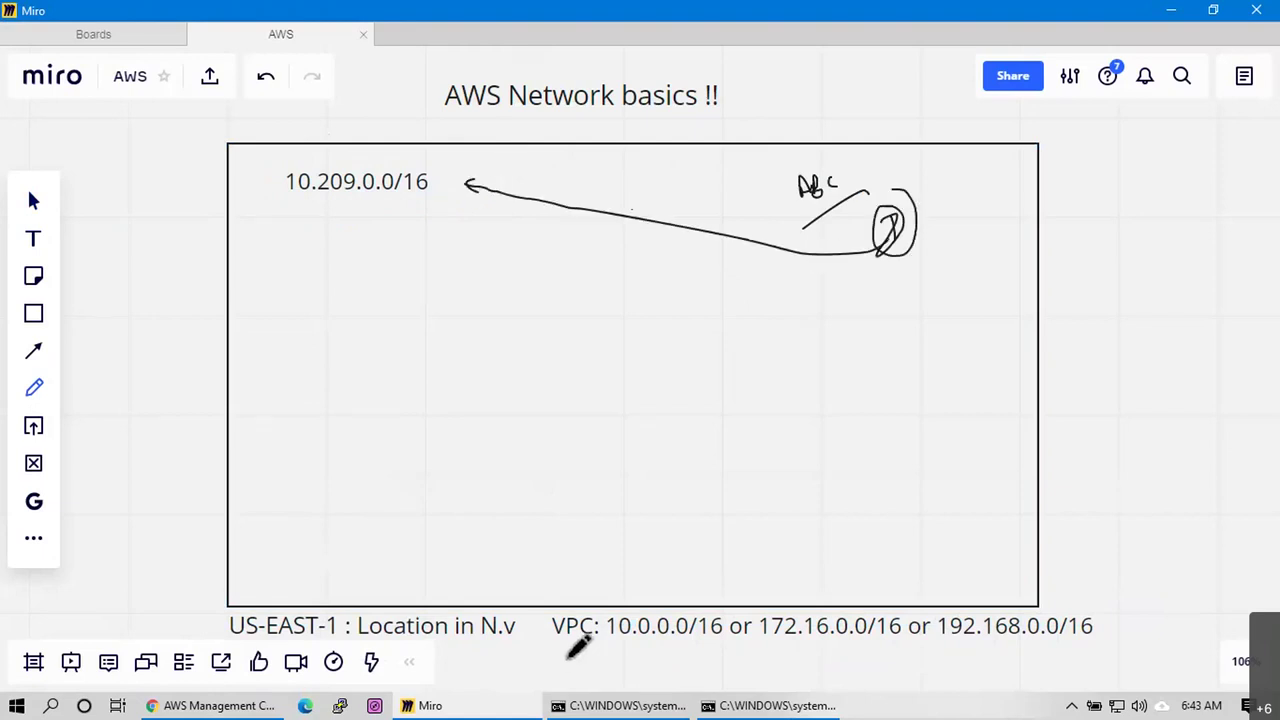
Underline VPC with the pen and draw a line from the rectangle's right edge to a handwritten "ON" note outside it
left_click_drag(565, 646, 582, 646)
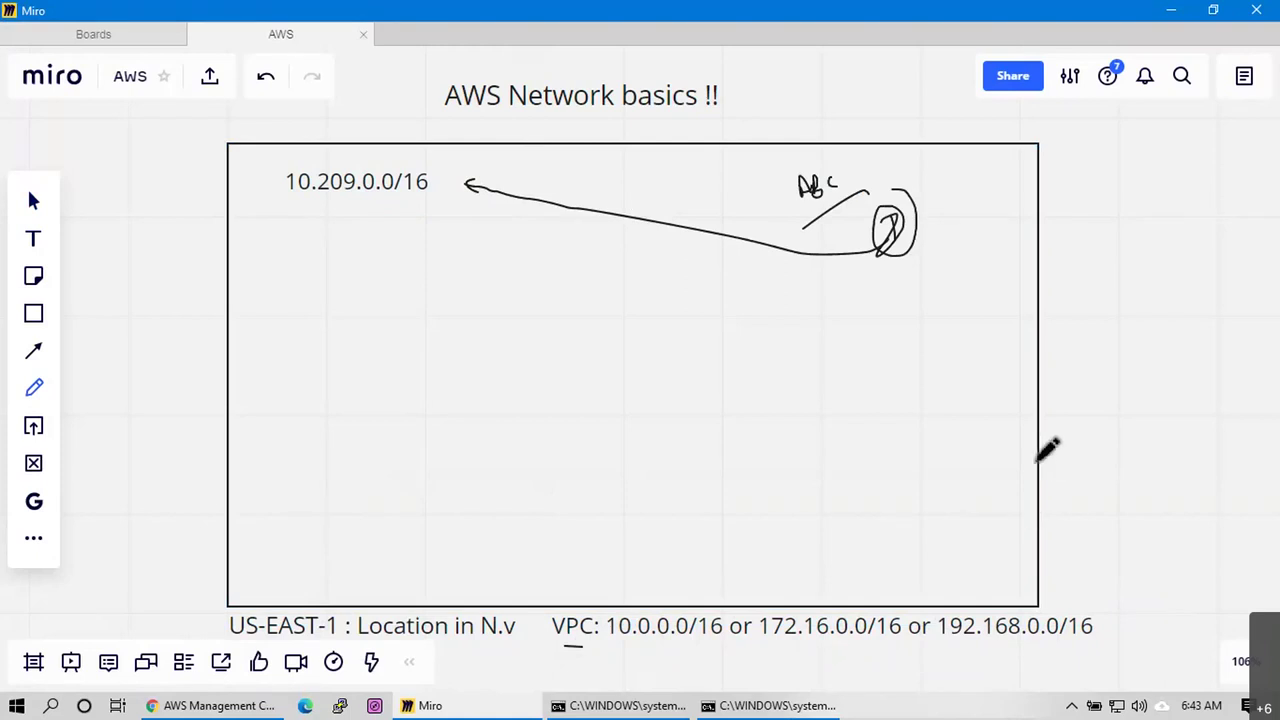
mouse_move(1036, 447)
left_mouse_down()
mouse_move(1149, 441)
mouse_move(1165, 385)
mouse_move(1170, 437)
mouse_move(1187, 449)
left_mouse_up()
mouse_move(1180, 404)
left_mouse_down()
mouse_move(1177, 418)
mouse_move(1181, 404)
mouse_move(1212, 410)
left_mouse_up()
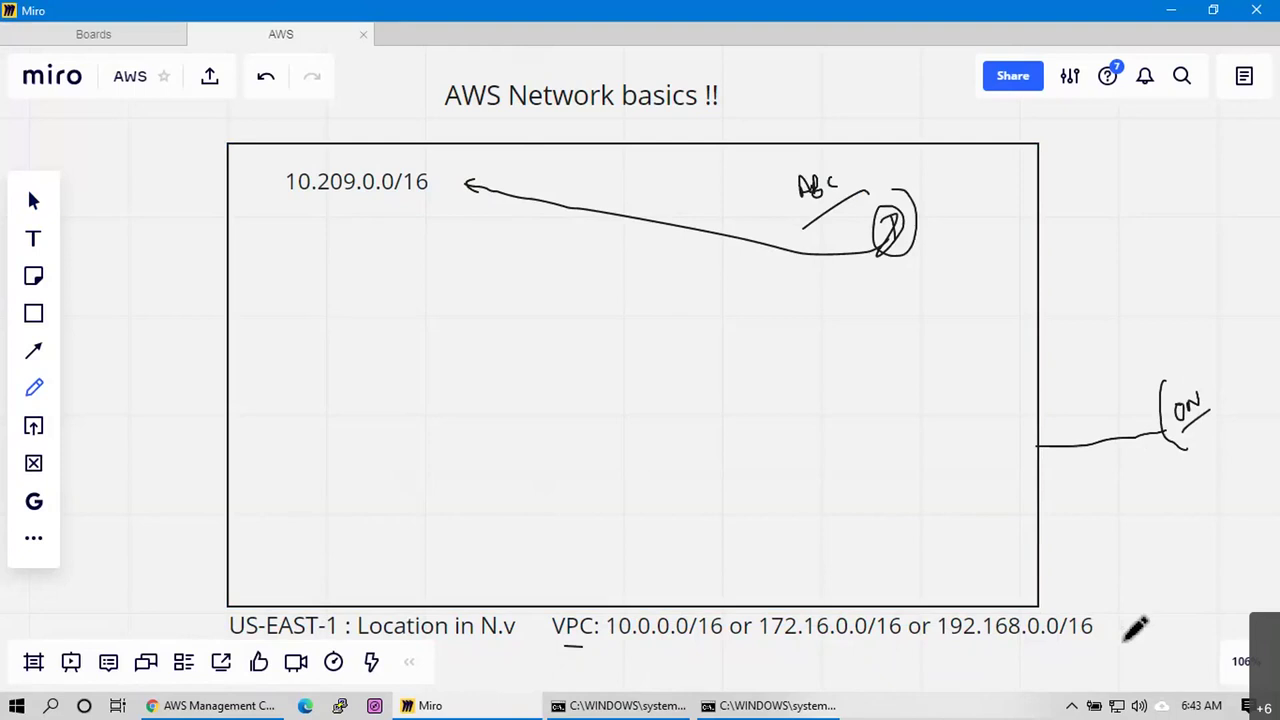
Undo all the pen sketches and the 10.209.0.0/16 text, keeping the rectangle and the labels below it
key("ctrl+z")
key("ctrl+z")
key("ctrl+z")
key("ctrl+z")
key("ctrl+z")
key("ctrl+z")
key("ctrl+z")
key("ctrl+z")
key("ctrl+z")
key("ctrl+z")
key("ctrl+z")
key("ctrl+z")
key("ctrl+z")
key("ctrl+z")
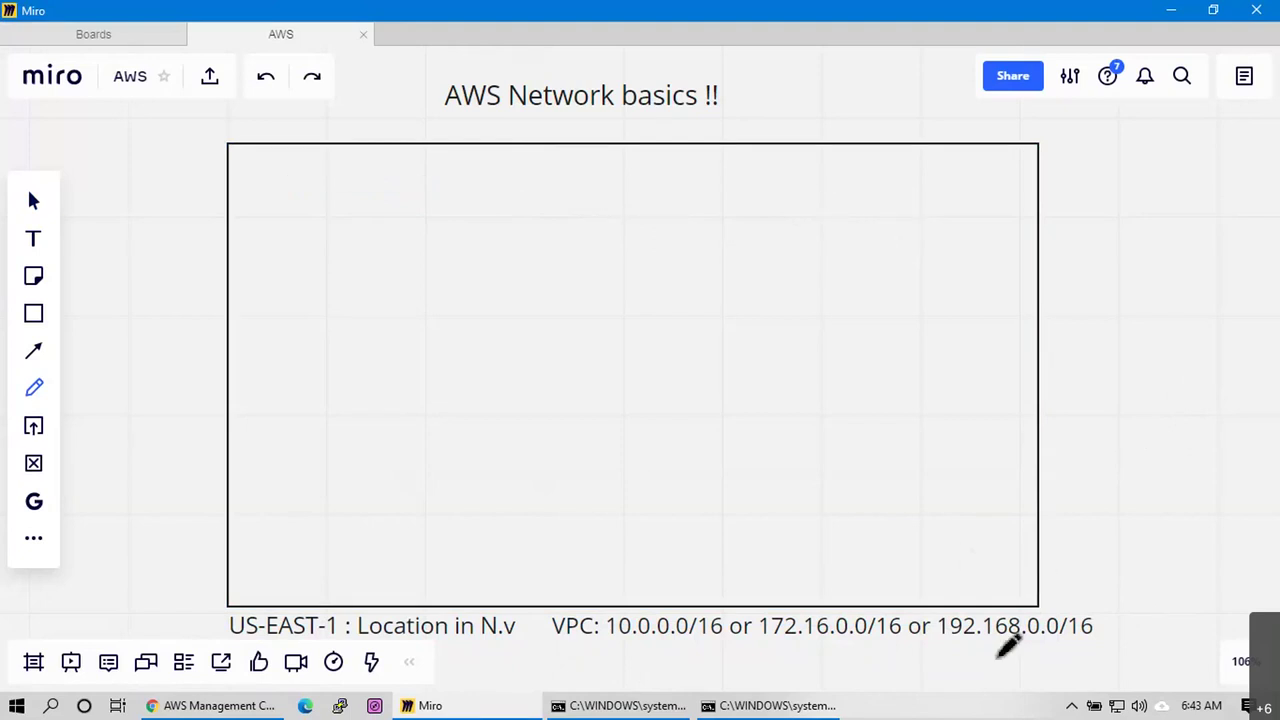
Draw a tall, narrow rounded rectangle inside the US-EAST-1 rectangle near its left edge
left_click(33, 313)
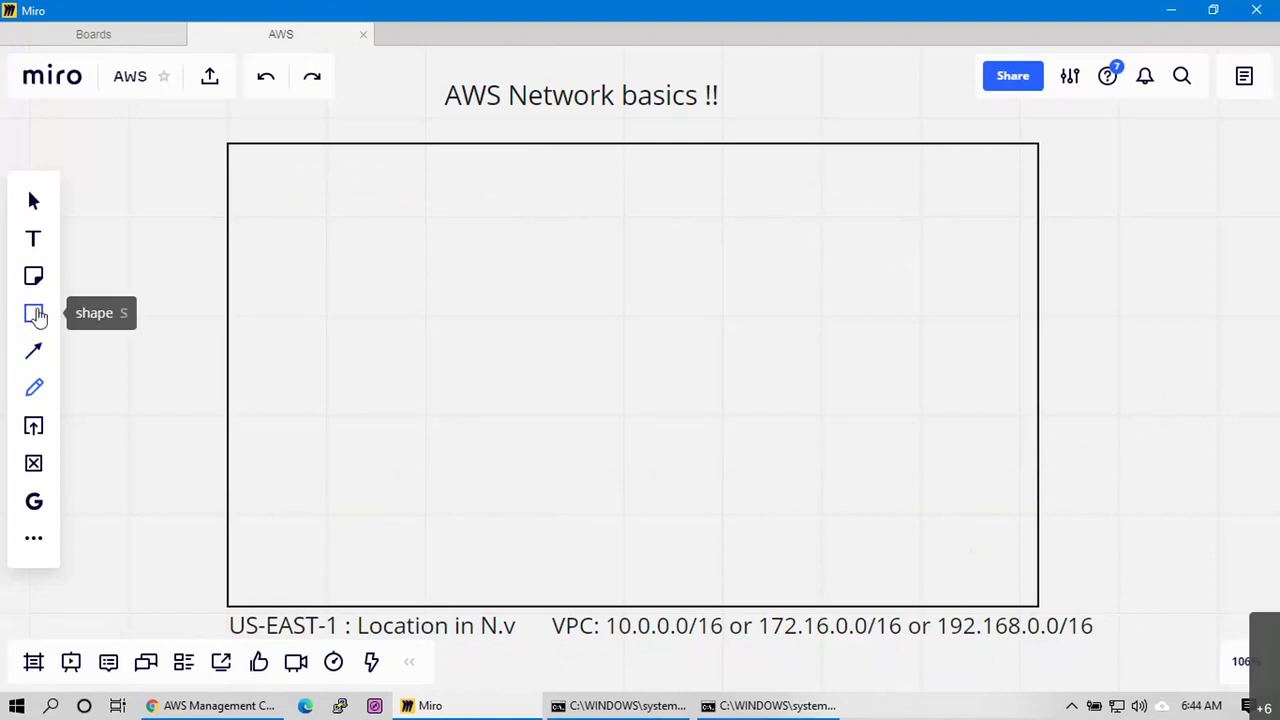
left_click(135, 254)
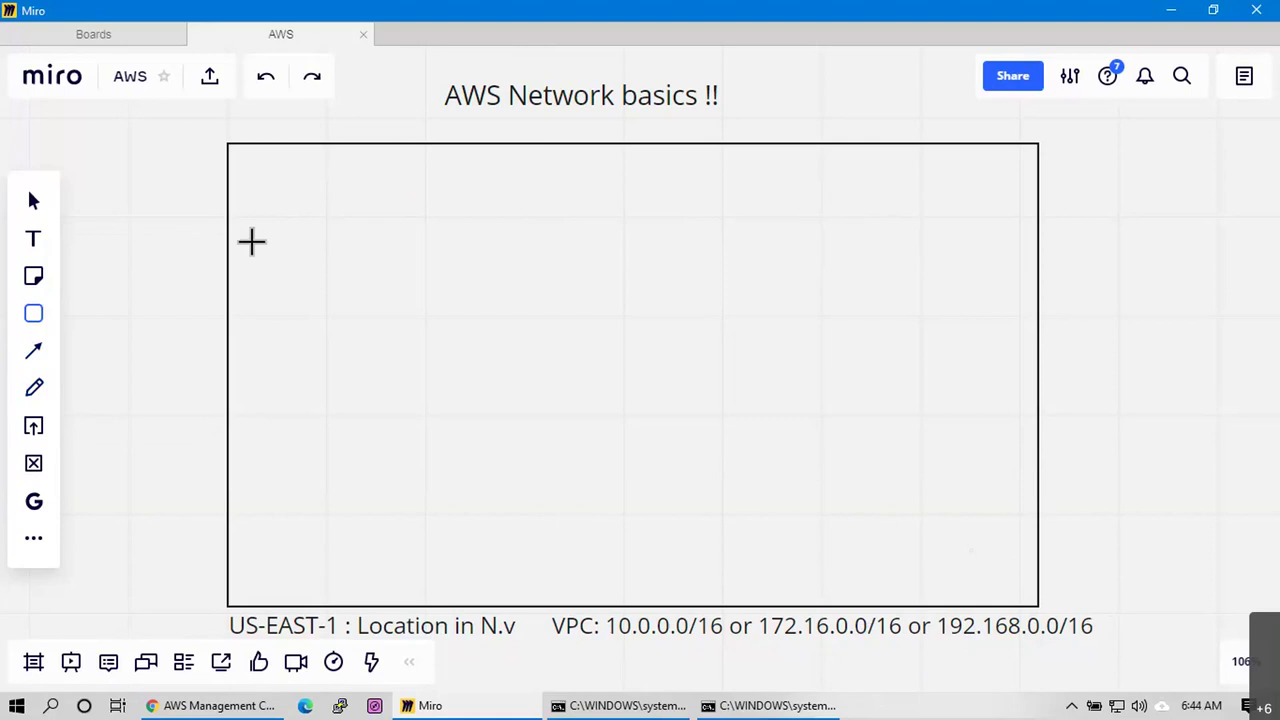
left_click(290, 190)
mouse_move(330, 242)
left_mouse_down()
mouse_move(414, 543)
mouse_move(390, 568)
left_mouse_up()
Copy the rounded rectangle and place four copies in an evenly spaced row to its right inside the region rectangle
key("ctrl+c")
key("ctrl+v")
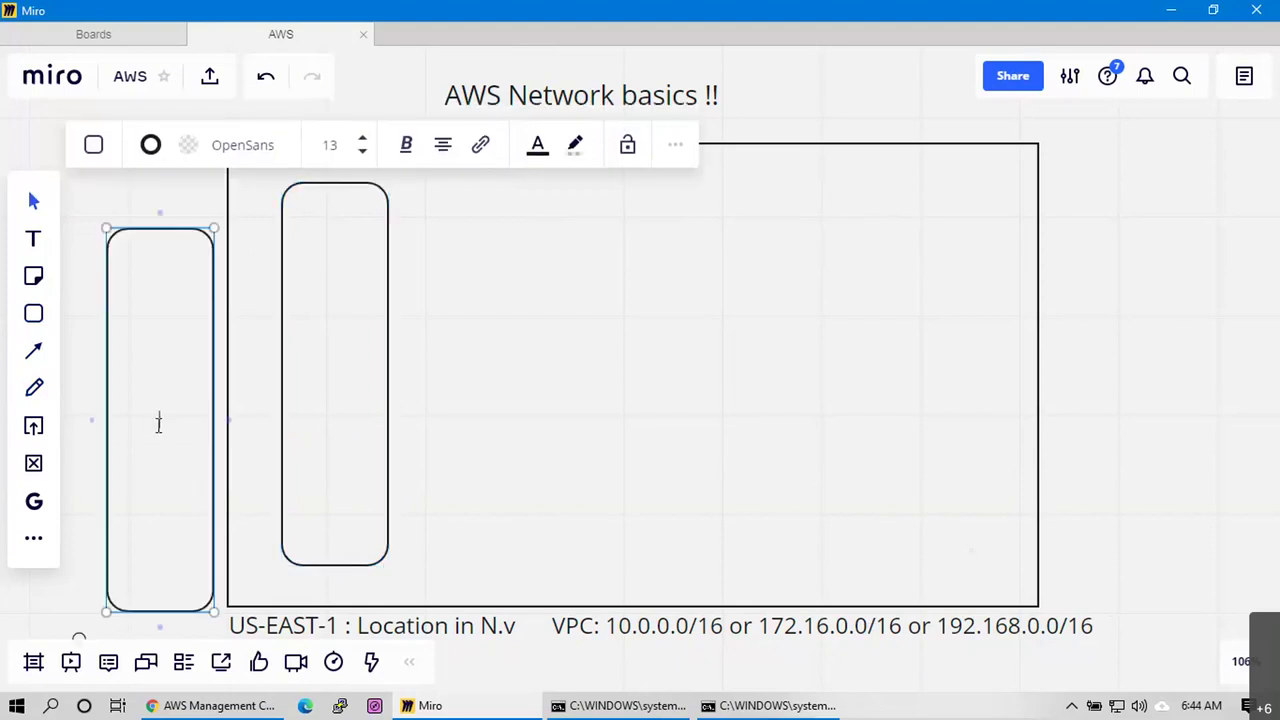
left_click_drag(157, 451, 440, 403)
key("ctrl+v")
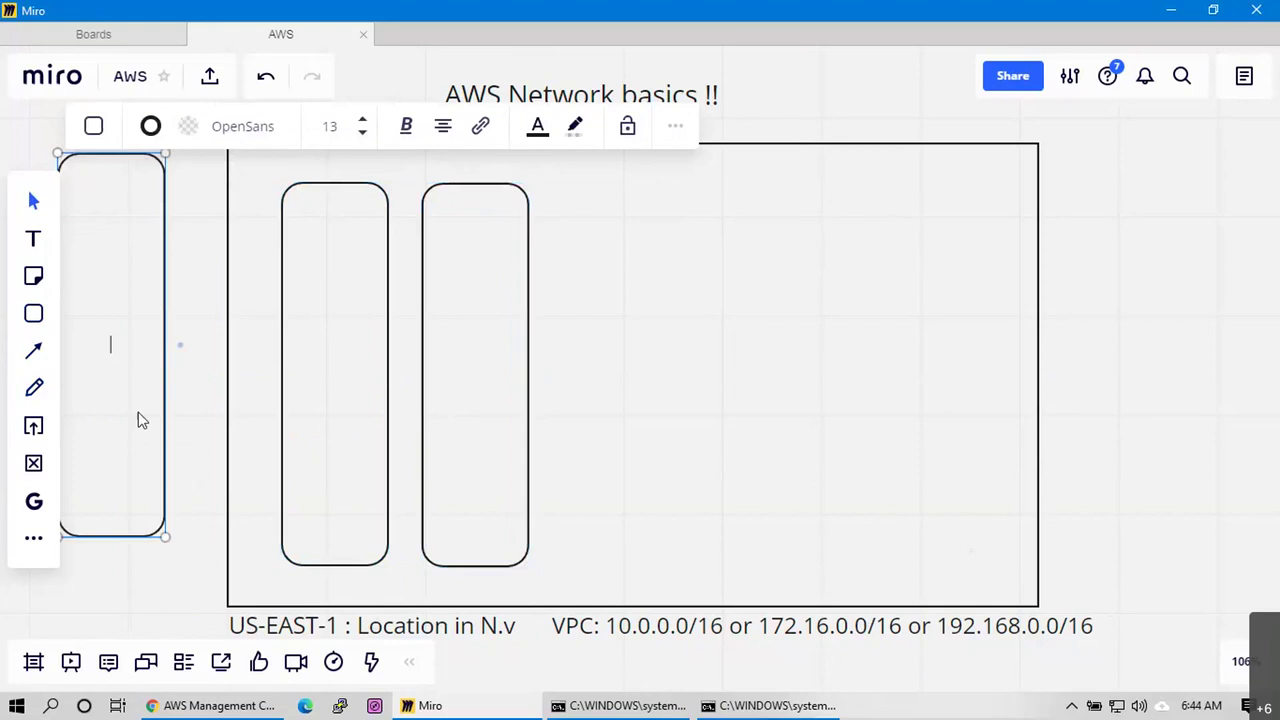
left_click_drag(123, 423, 625, 455)
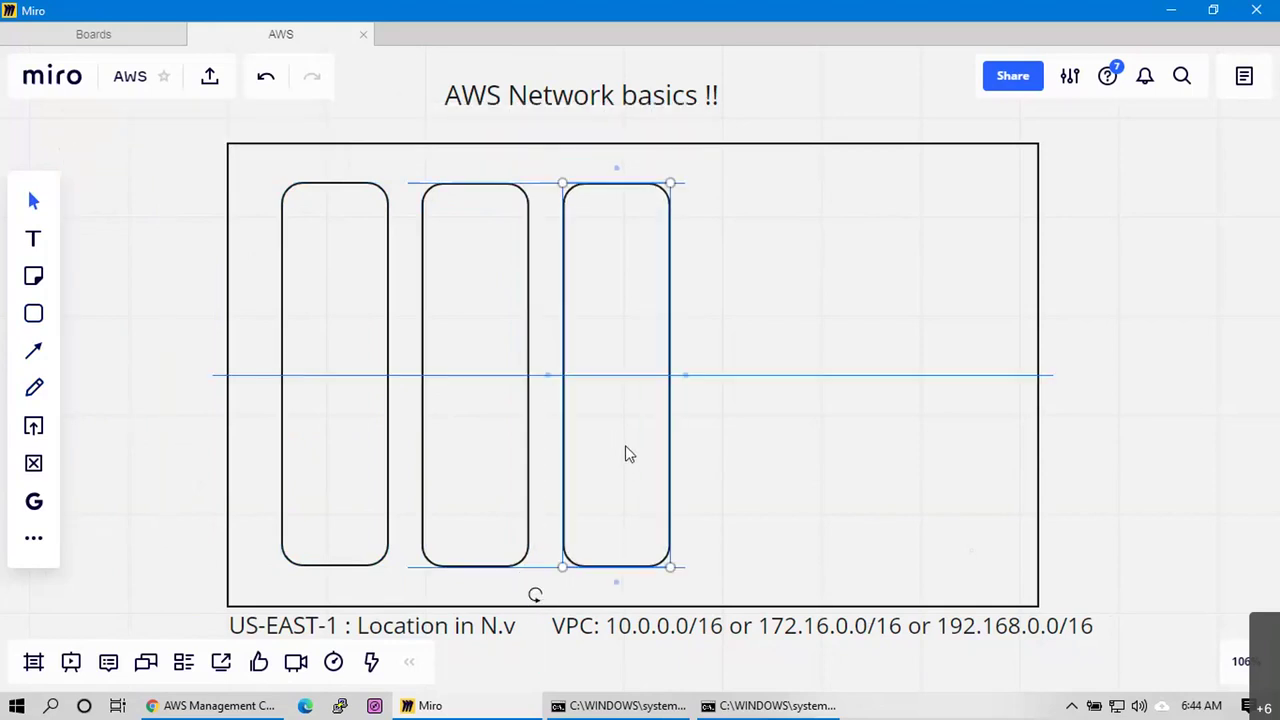
left_click_drag(538, 443, 538, 443)
left_click(100, 355)
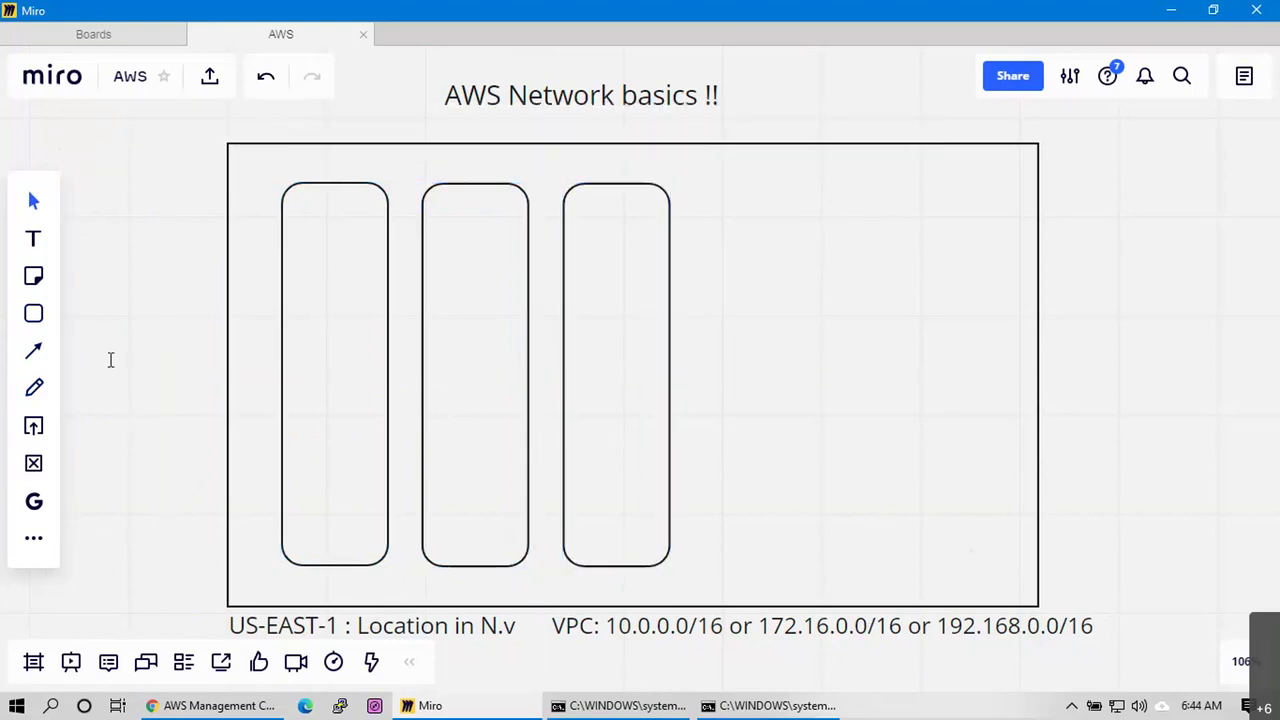
key("ctrl+v")
left_click_drag(228, 397, 792, 420)
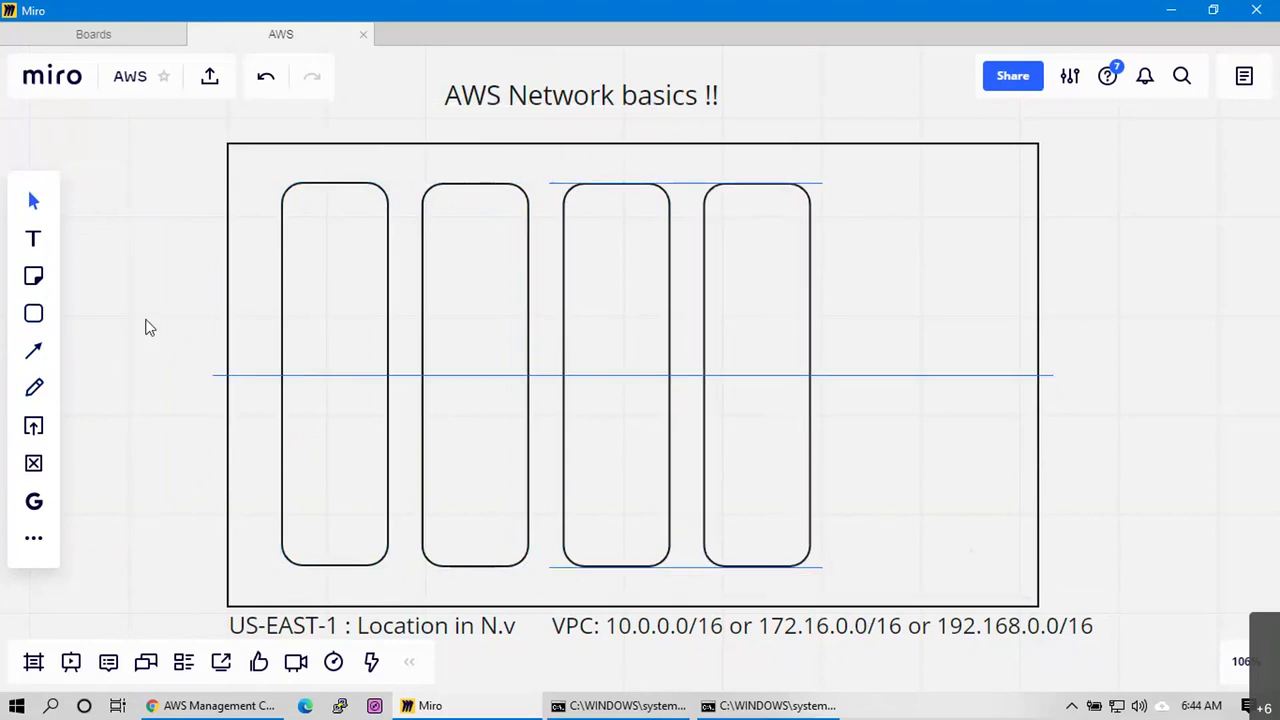
key("ctrl+v")
left_click(222, 306)
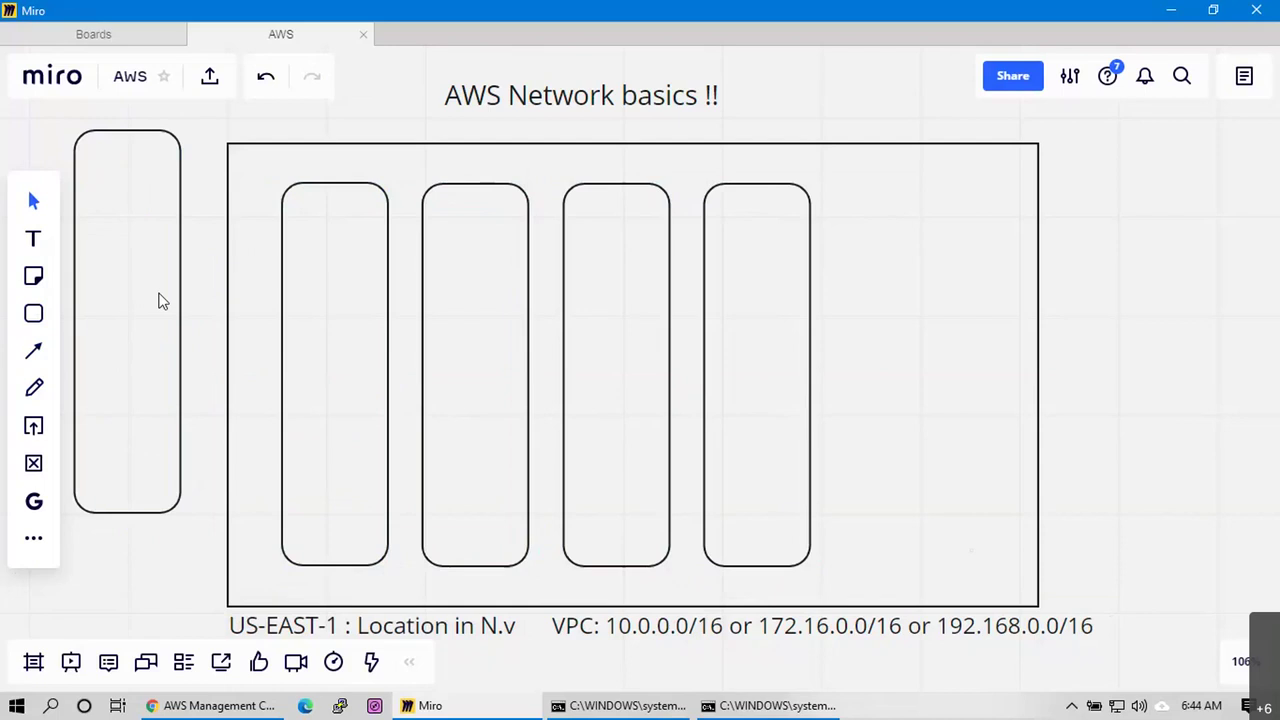
left_click_drag(160, 309, 917, 363)
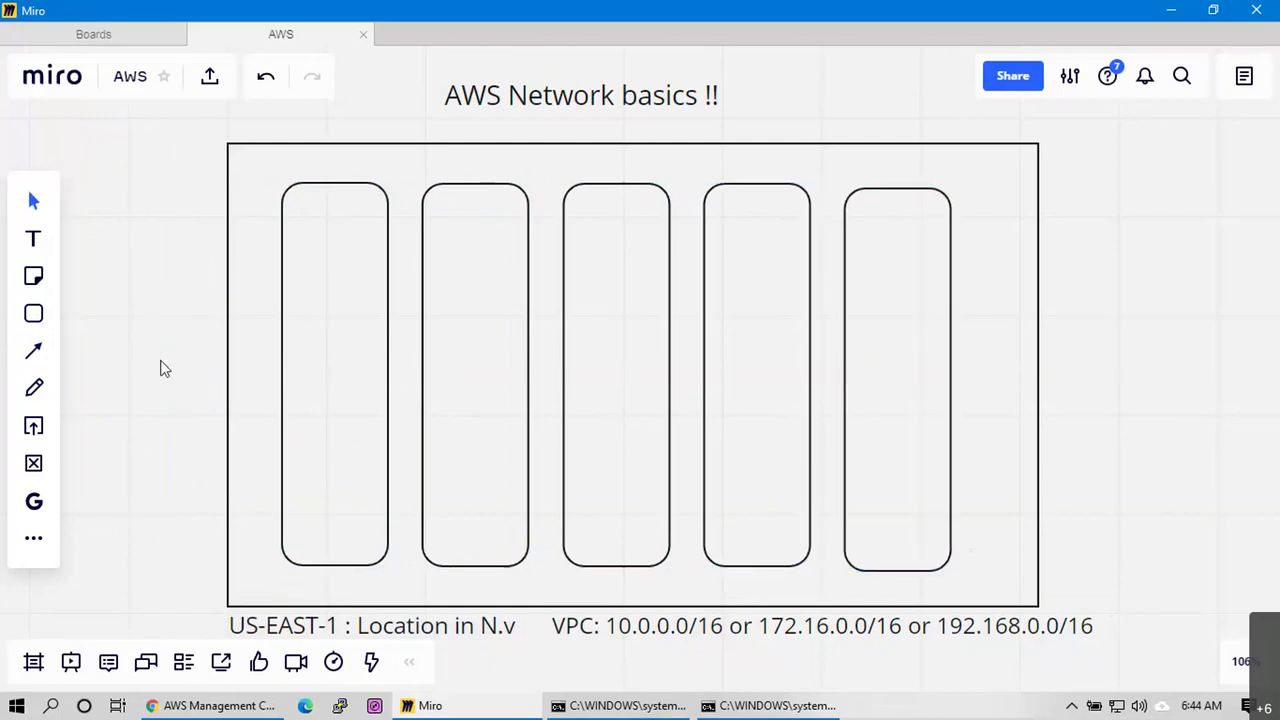
Widen the region rectangle to the right and place another copy of the rounded rectangle at the end of the row
key("ctrl+v")
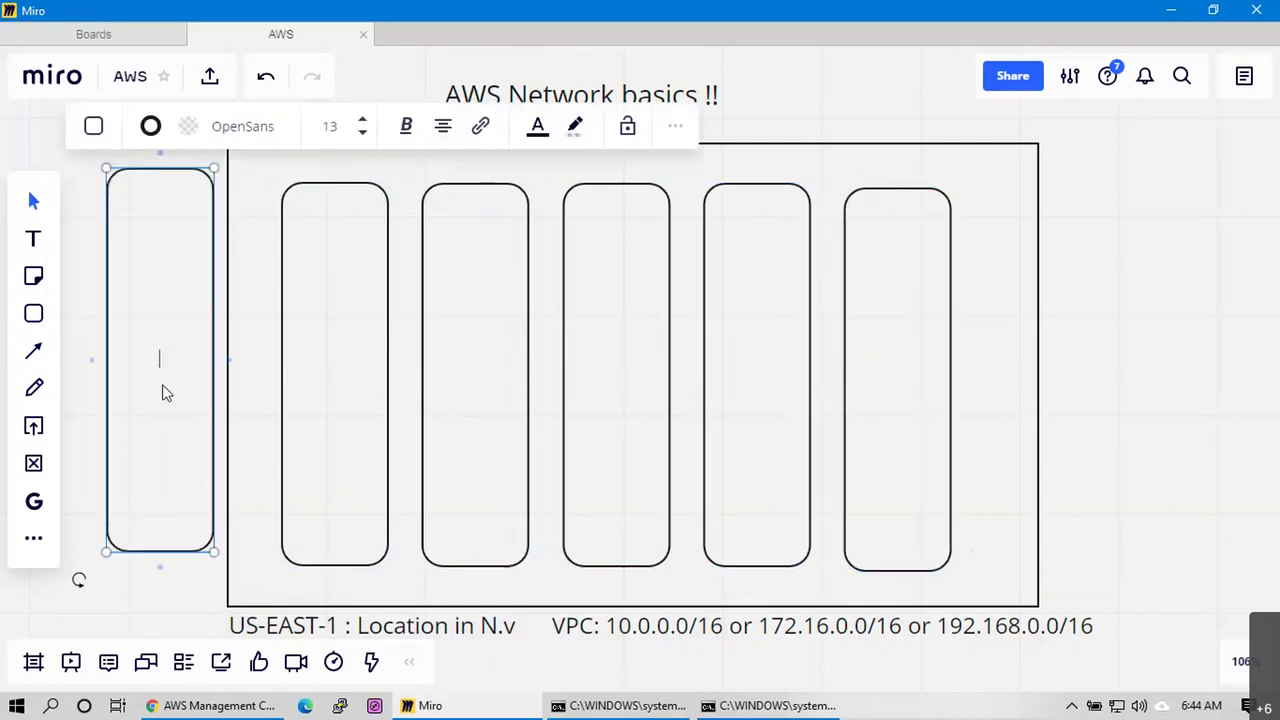
left_click(1039, 396)
left_click_drag(1039, 396, 1108, 397)
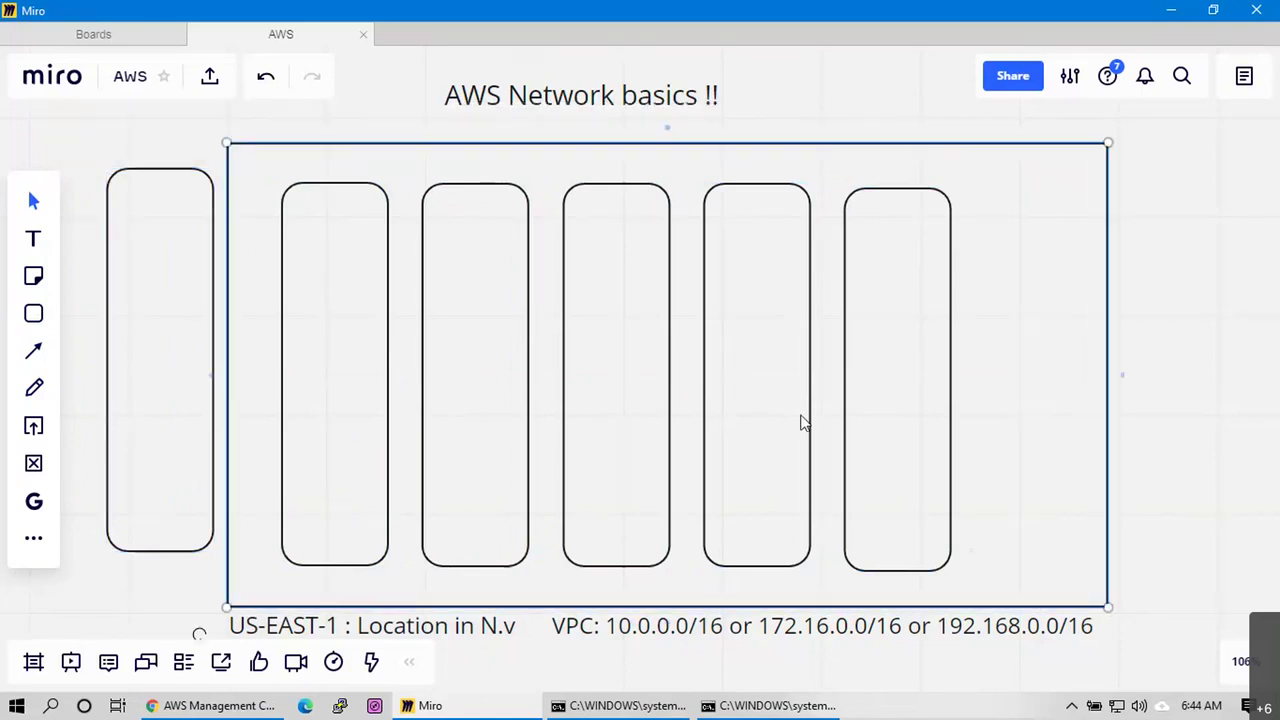
left_click_drag(195, 388, 1066, 407)
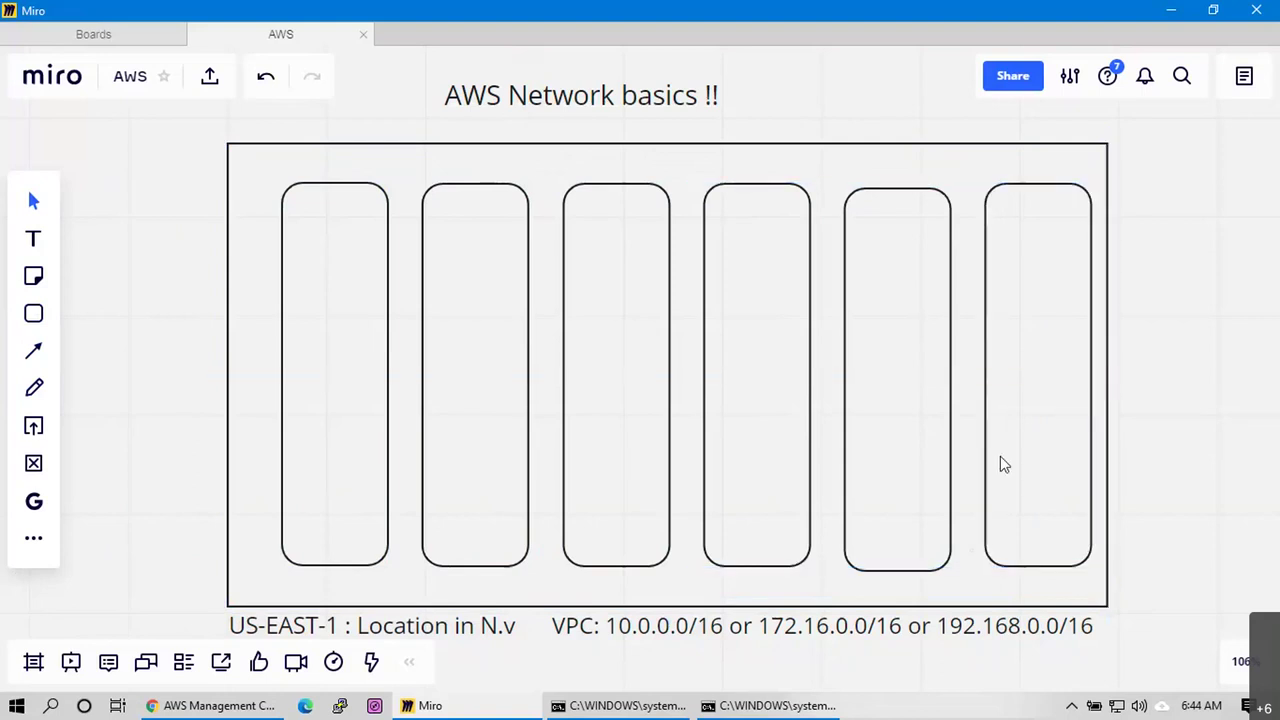
Switch to the AWS Management Console in Chrome and return to the Miro board
key("alt+Tab")
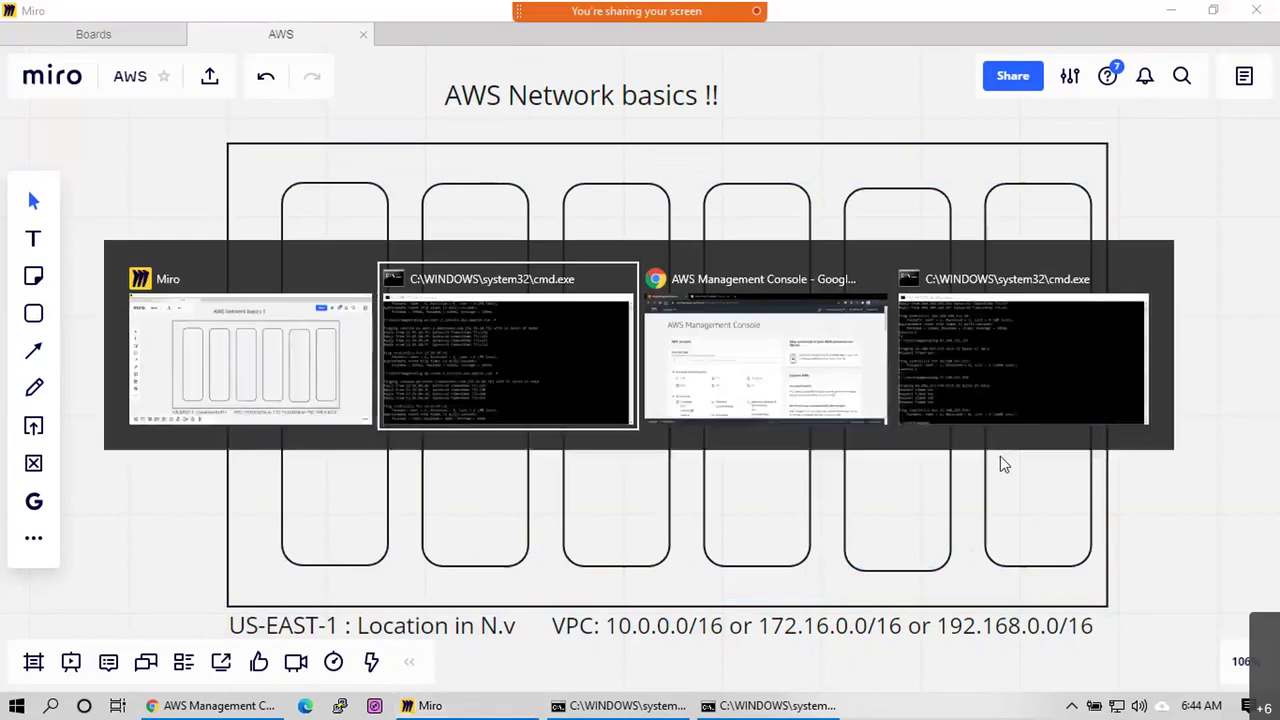
key("alt+Tab")
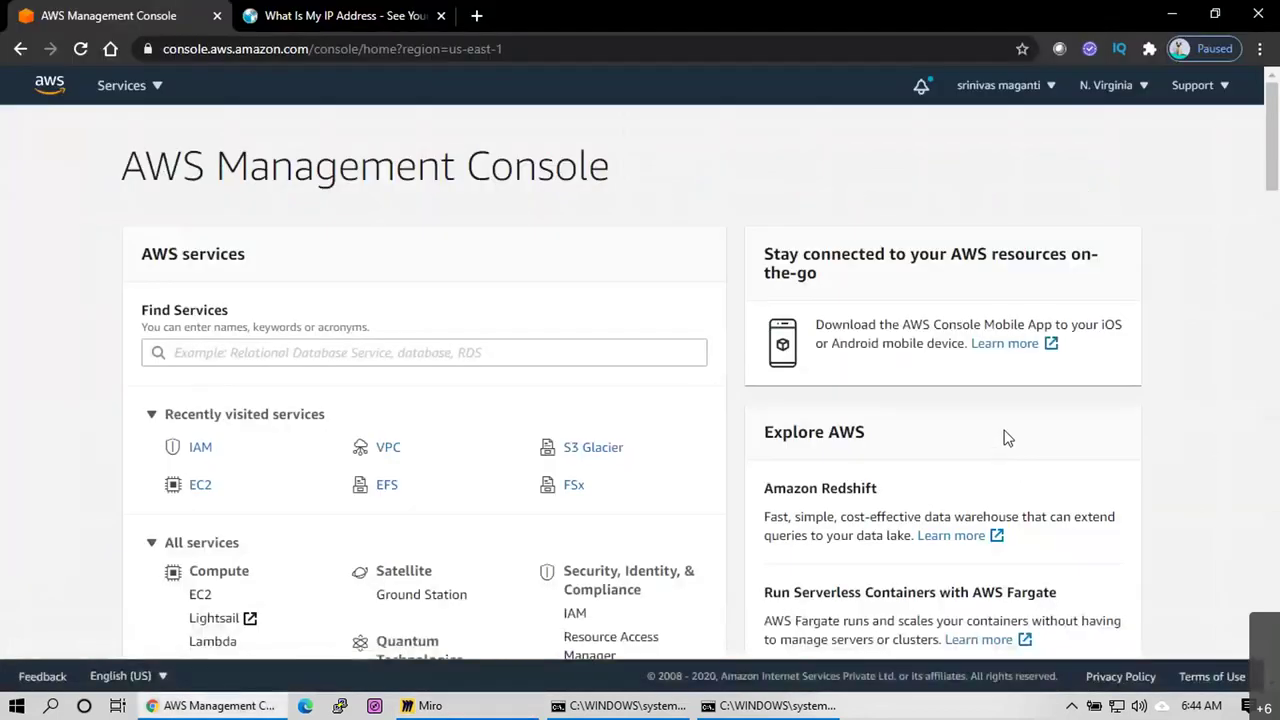
key("alt+Tab")
Shift the first three rounded rectangles slightly left, keeping them aligned and spaced across the region rectangle
left_click_drag(349, 414, 333, 420)
left_click_drag(443, 434, 431, 434)
left_click_drag(584, 452, 582, 454)
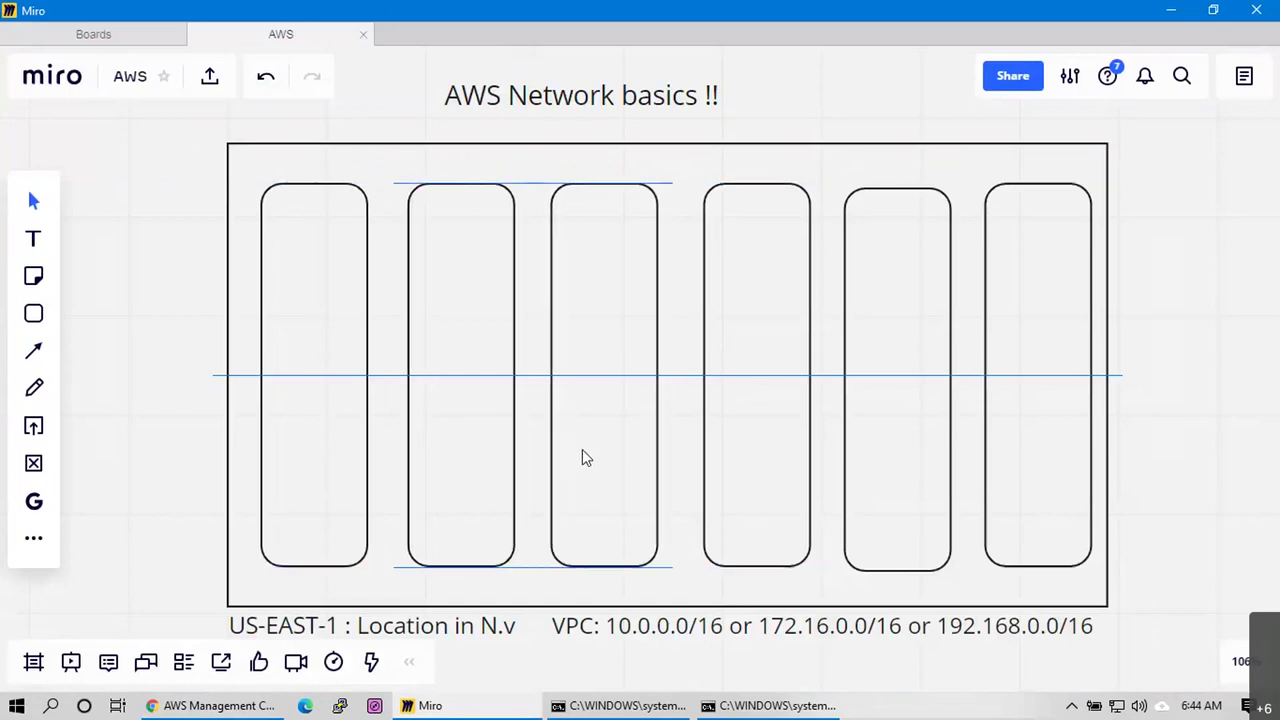
left_click(740, 476)
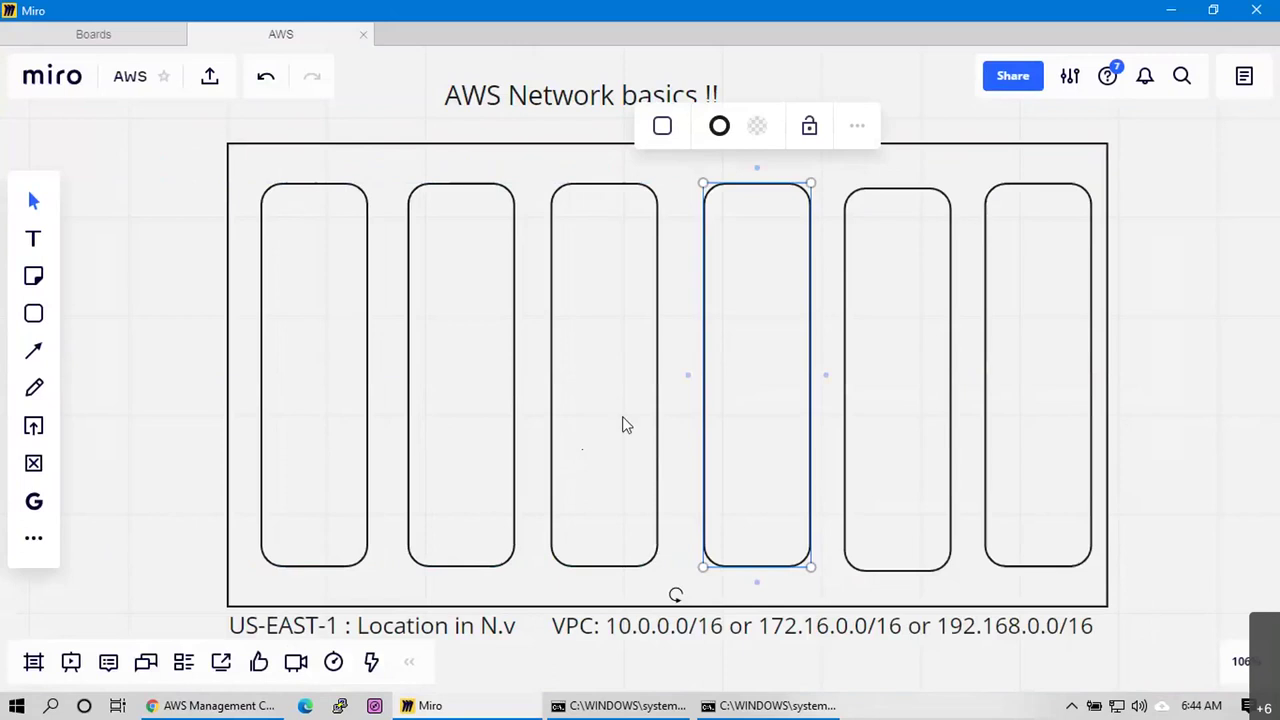
Add the text label "us-east-1a" above the first rounded rectangle and shrink it to size 18
left_click(36, 243)
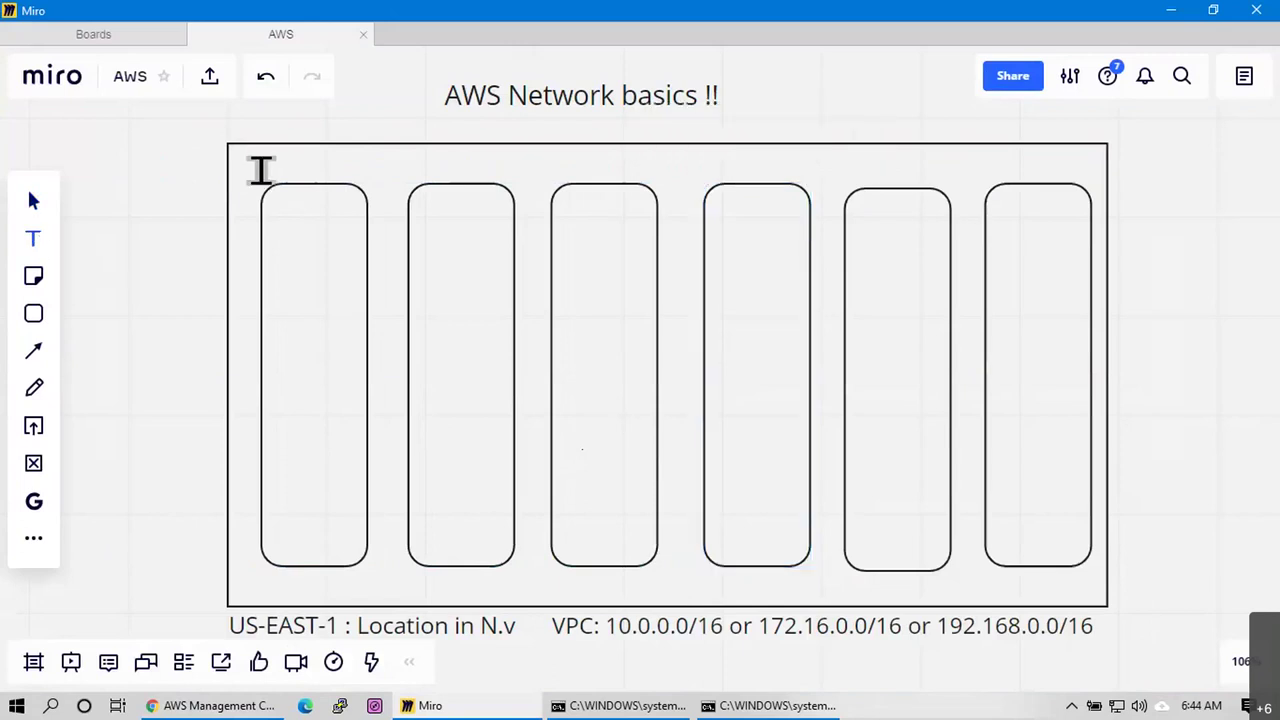
left_click(258, 170)
type("us")
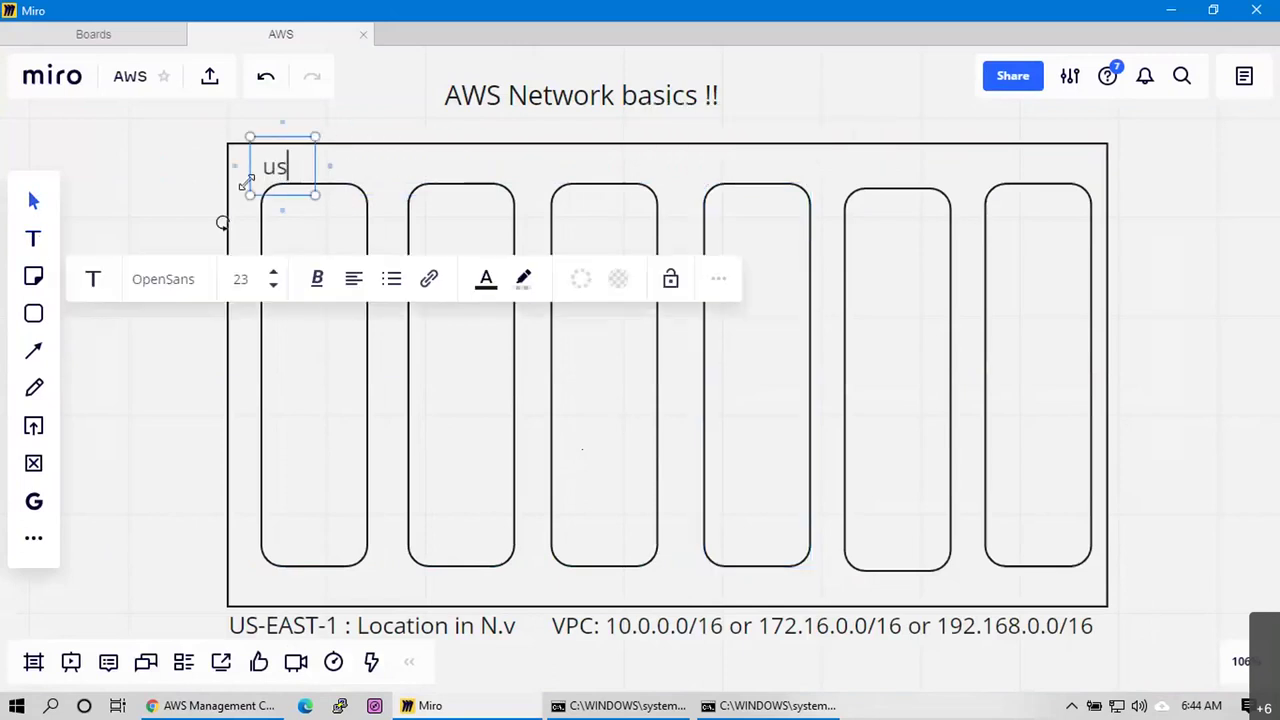
type("-east-1a")
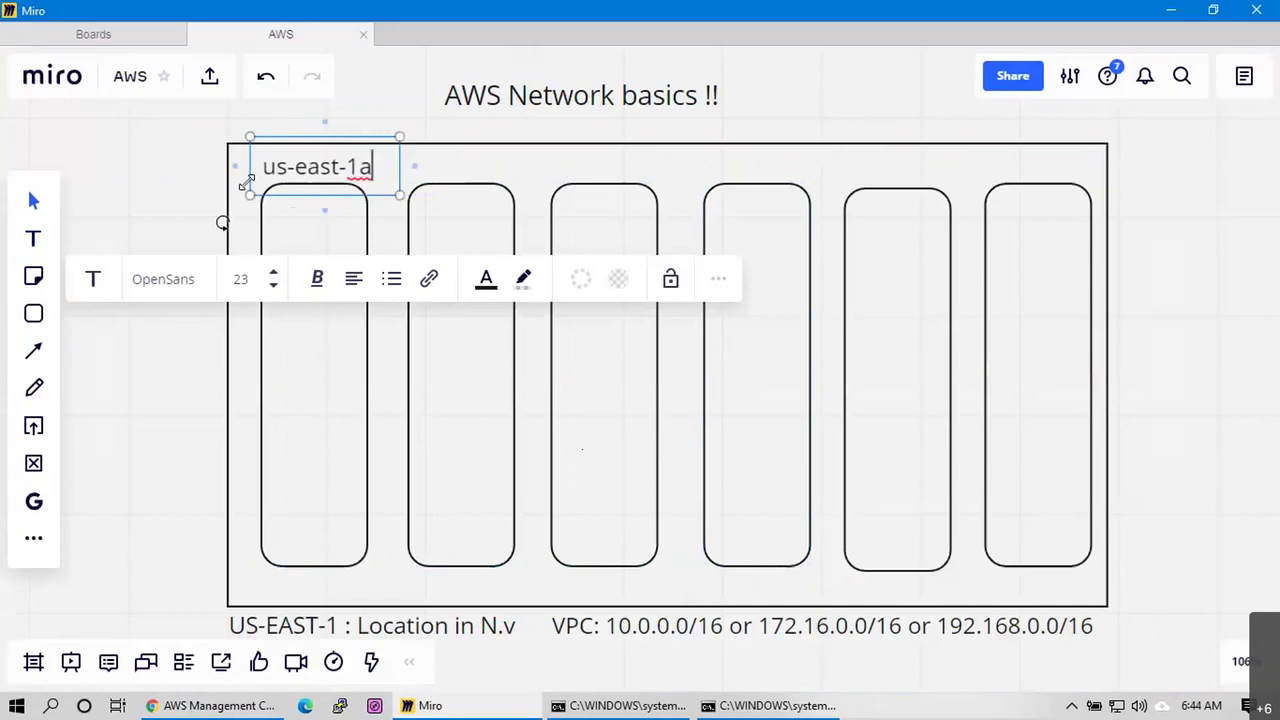
left_click_drag(399, 195, 369, 186)
left_click(136, 181)
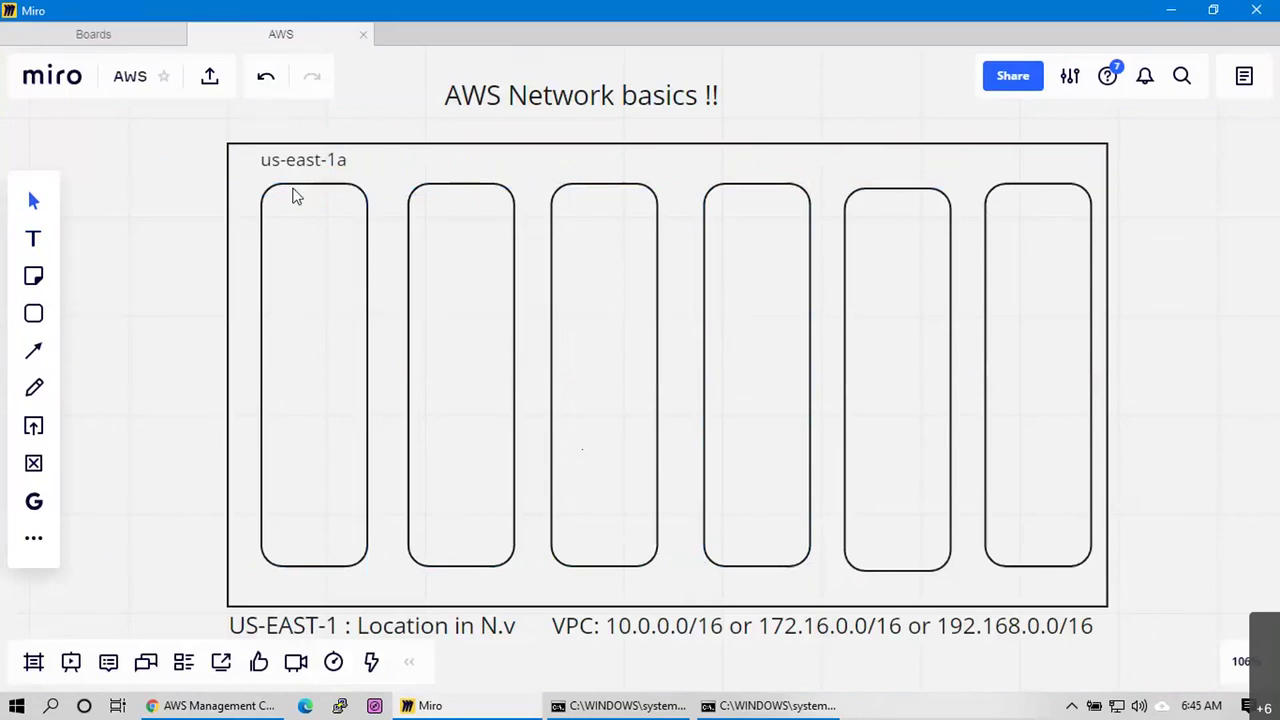
Duplicate the us-east-1a label above the second rounded rectangle and change the copy to "us-east-1b"
left_click(310, 170)
left_click_drag(310, 170, 502, 169)
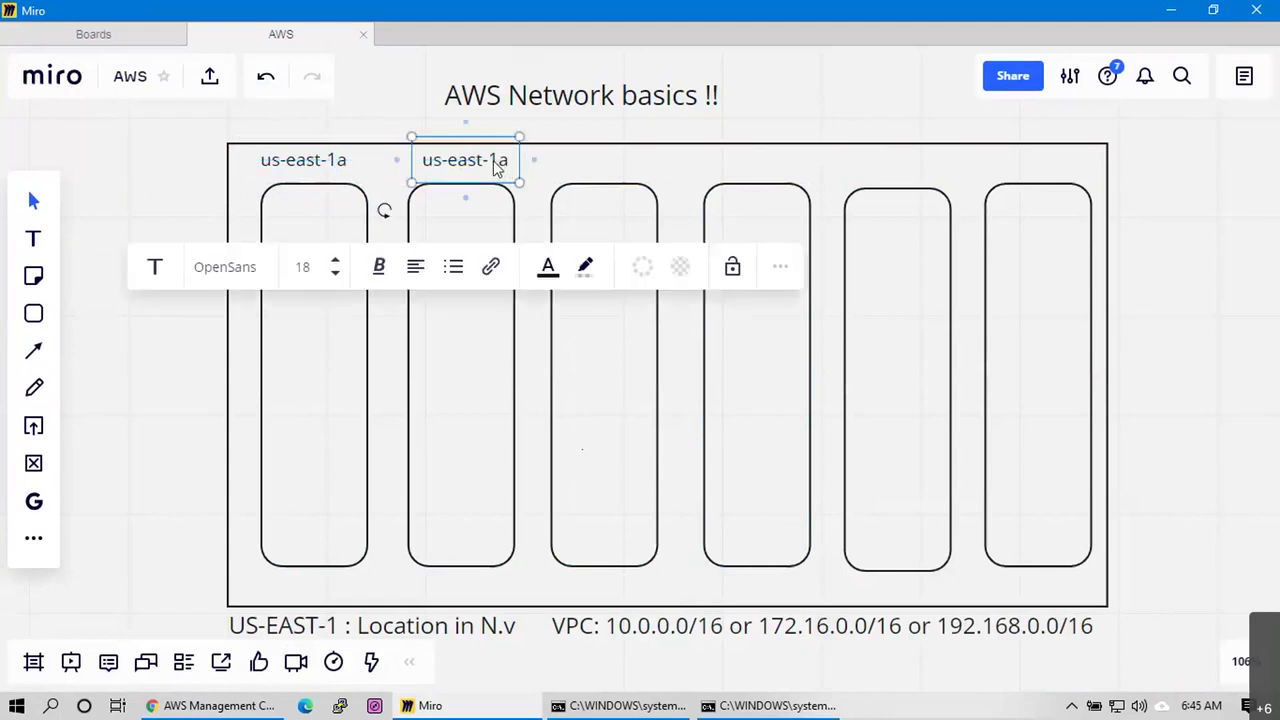
left_click(735, 190)
left_click(487, 158)
left_click(486, 160)
key("BackSpace")
type("b")
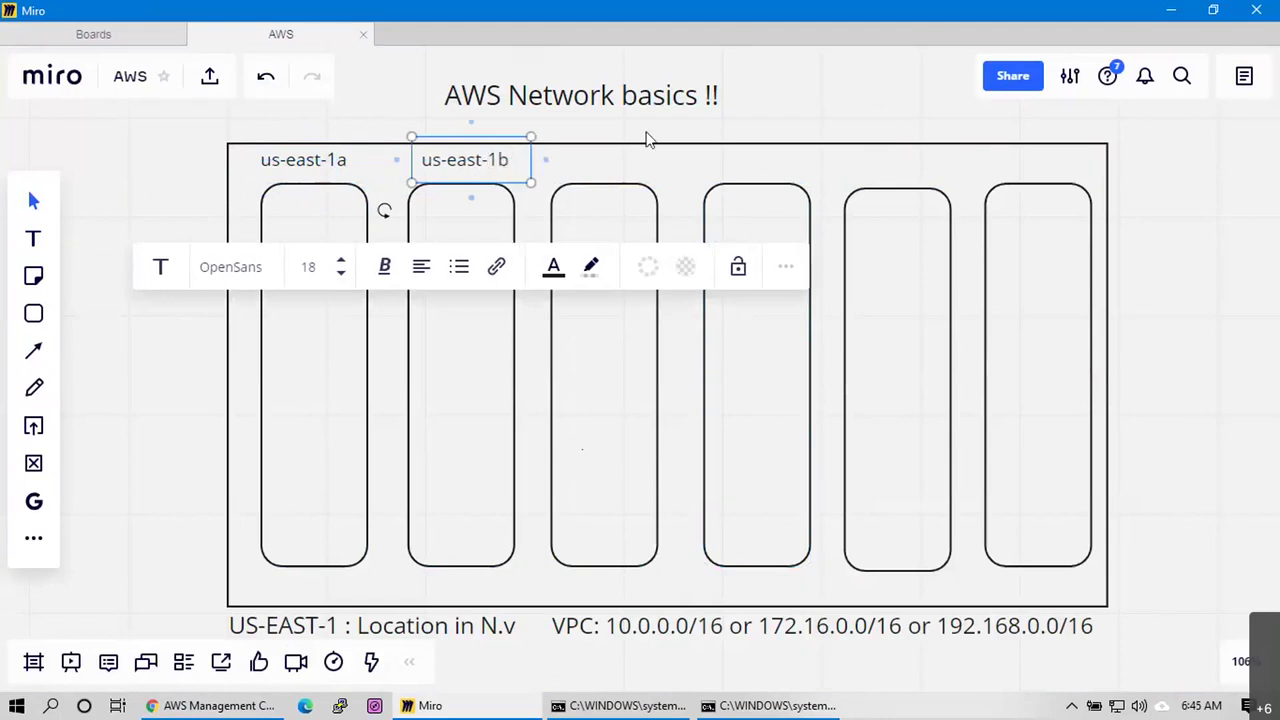
Paste a label above the last rounded rectangle, change it to "us-east-1f", and align the fifth rounded rectangle with the row
scroll(997, 190, "up", 1)
left_click(997, 192)
key("ctrl+v")
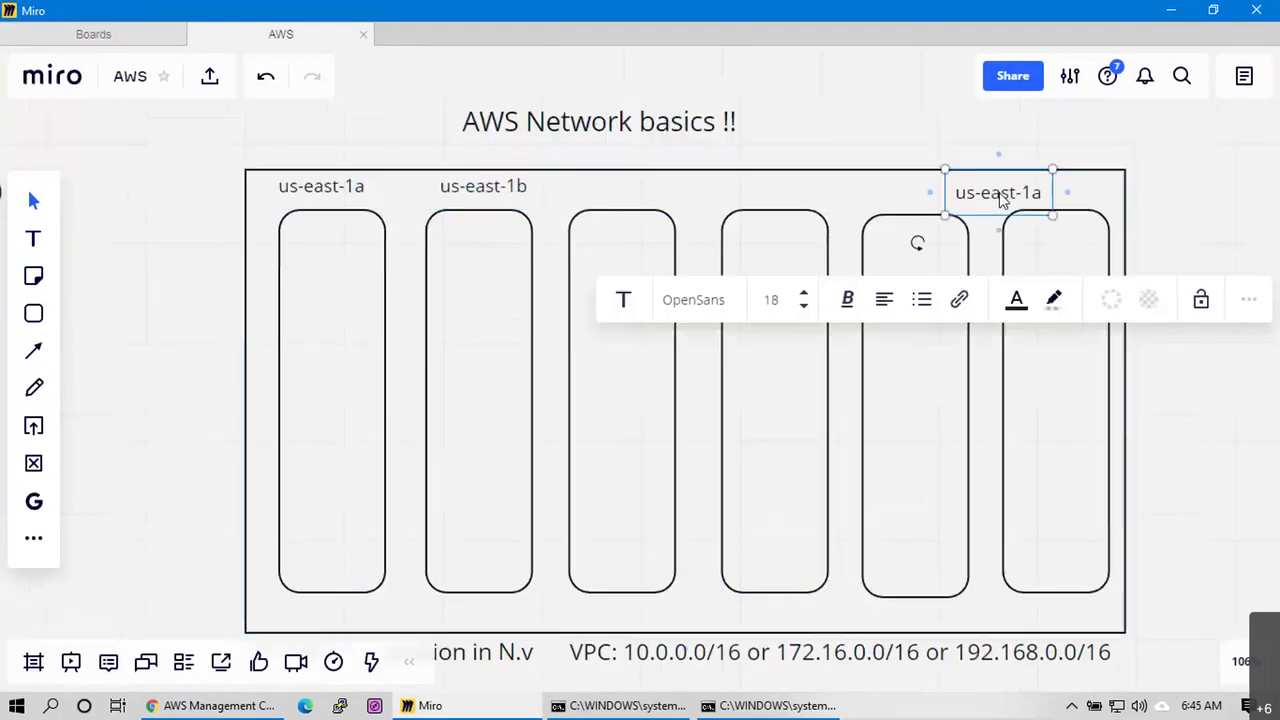
left_click_drag(1005, 200, 1092, 203)
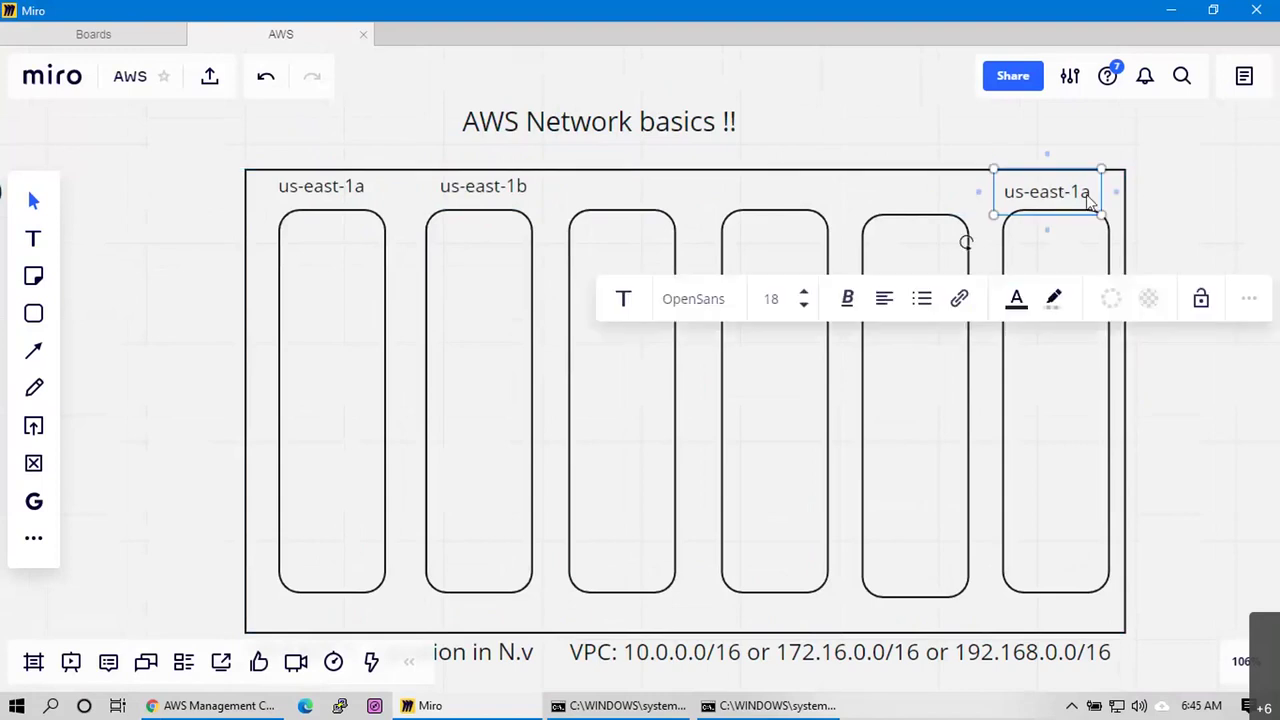
double_click(1084, 206)
key("BackSpace")
type("f")
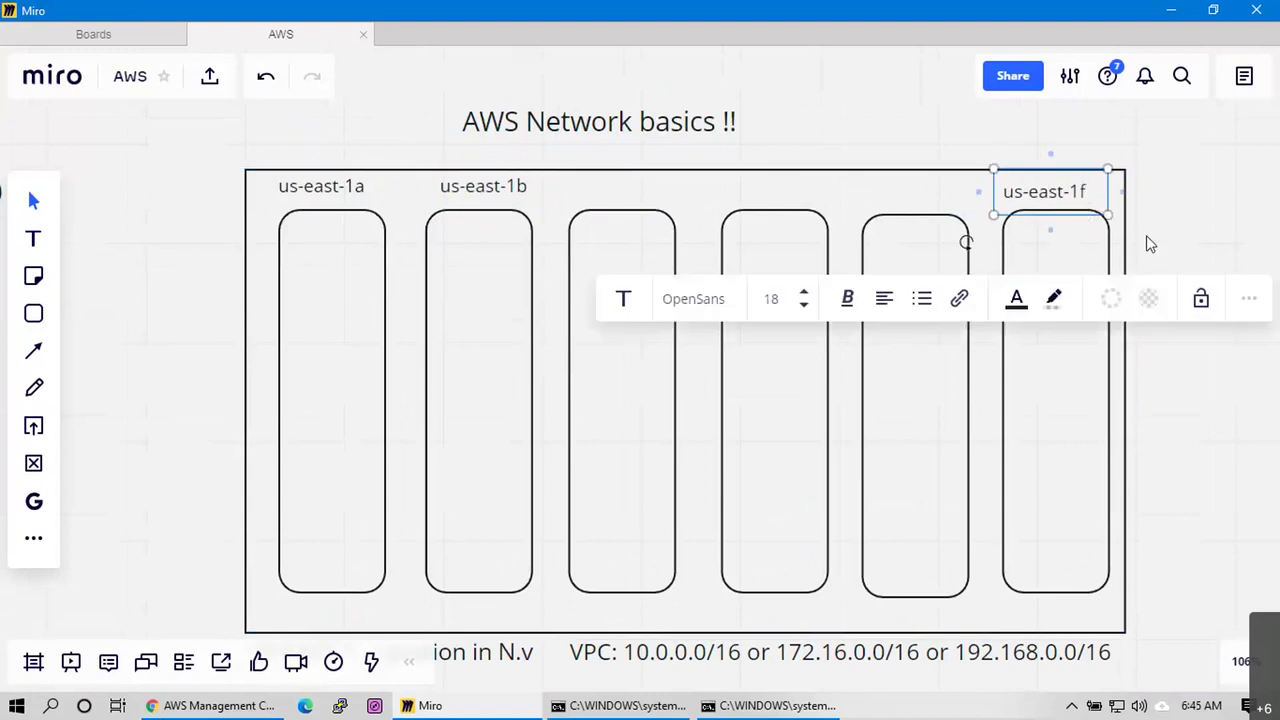
left_click(1177, 236)
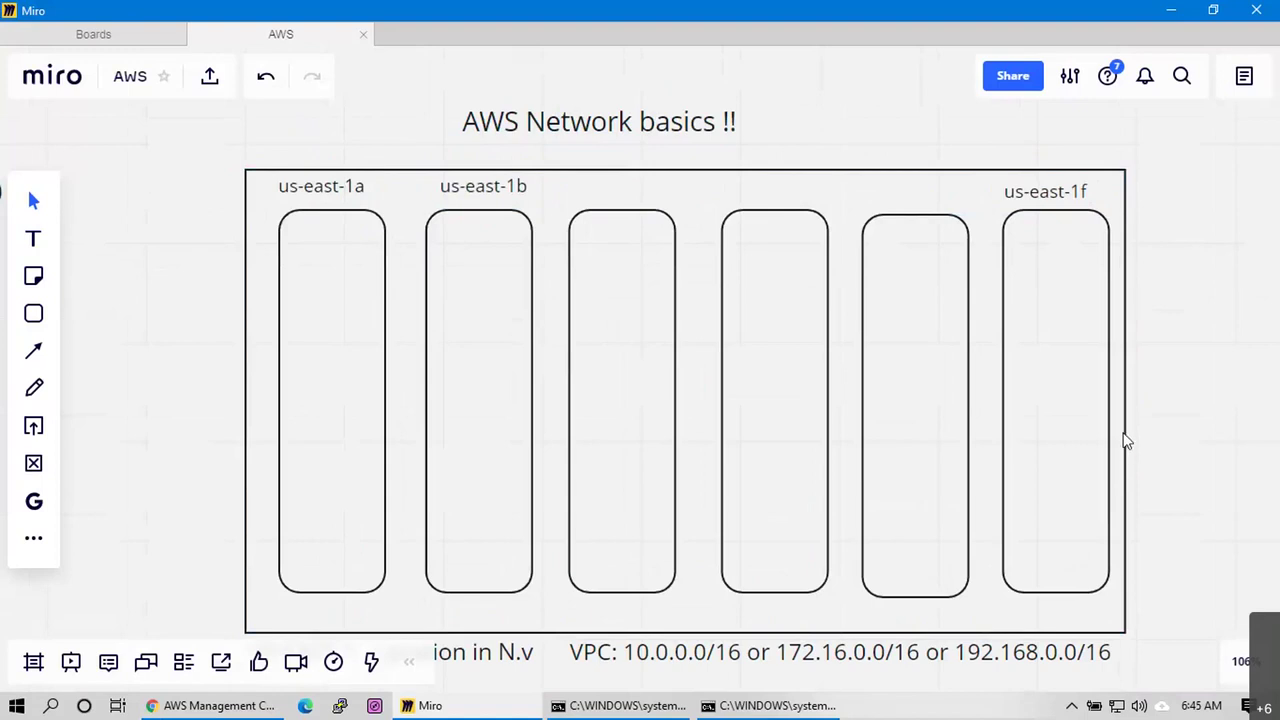
left_click_drag(923, 477, 924, 472)
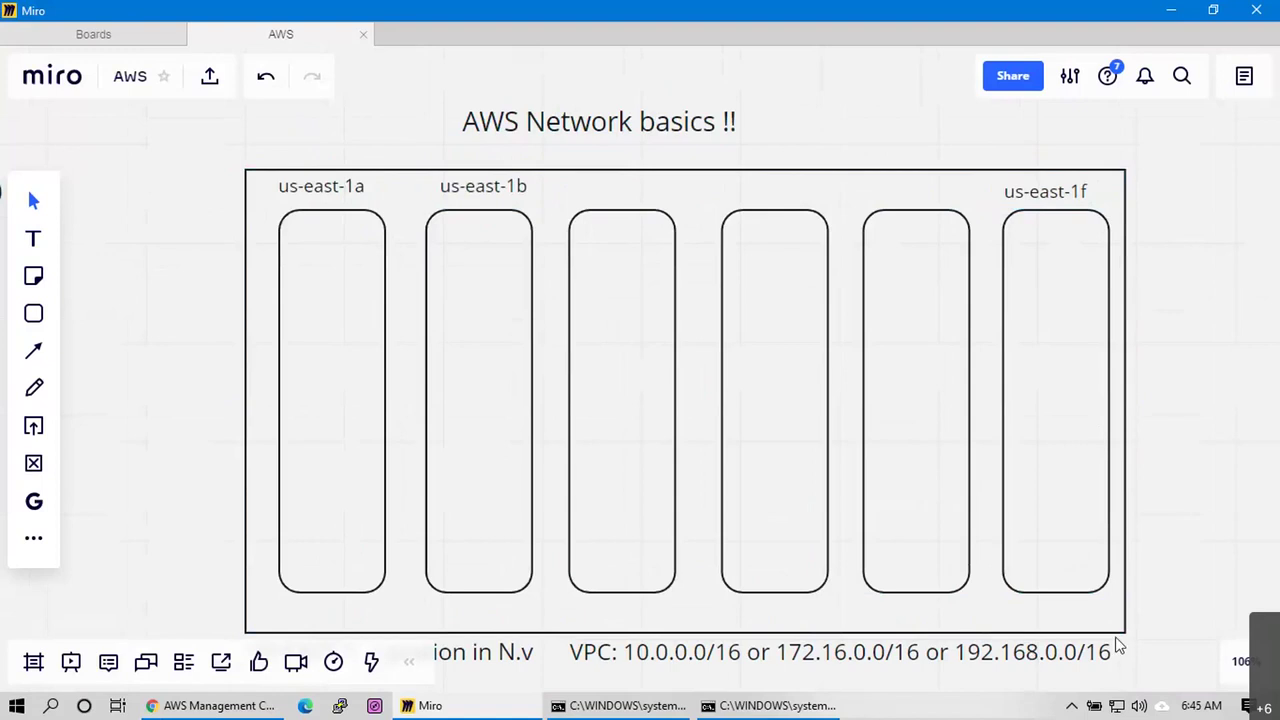
Add the text "10.0.0.0" outside the region rectangle beside its upper-right corner
scroll(608, 654, "down", 1)
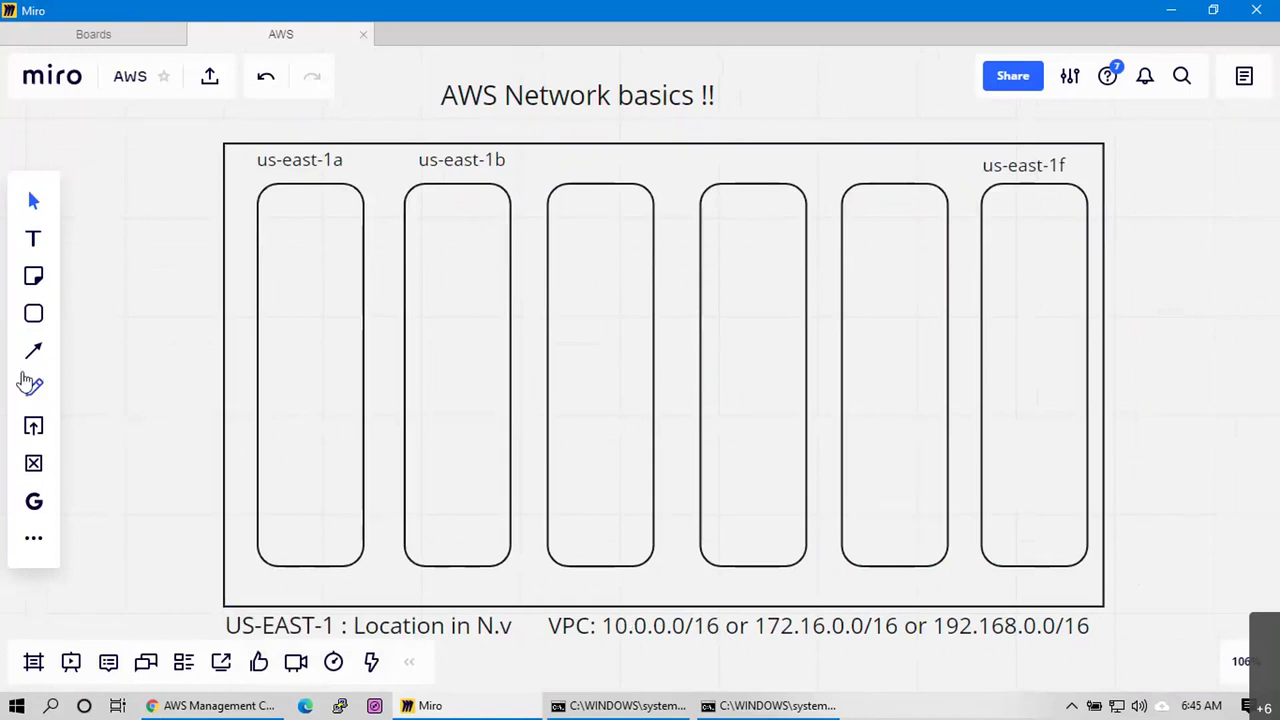
left_click(33, 247)
left_click(1145, 167)
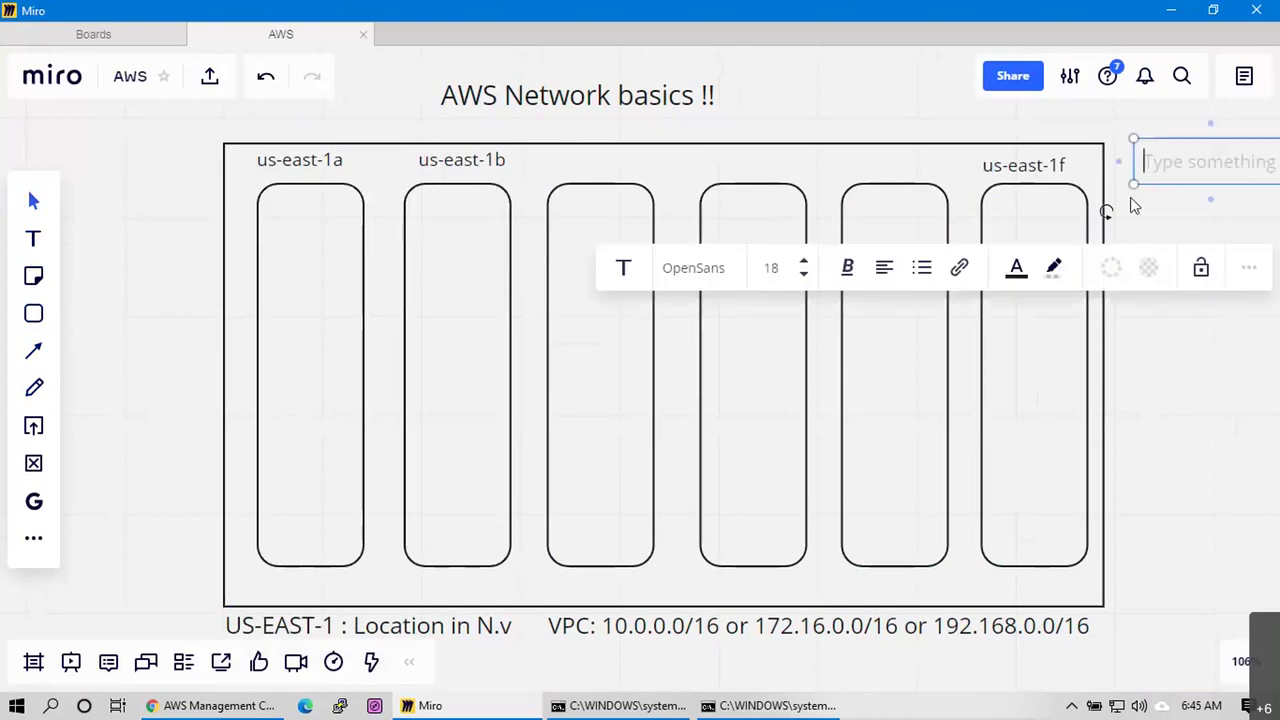
type("10.0.0.0")
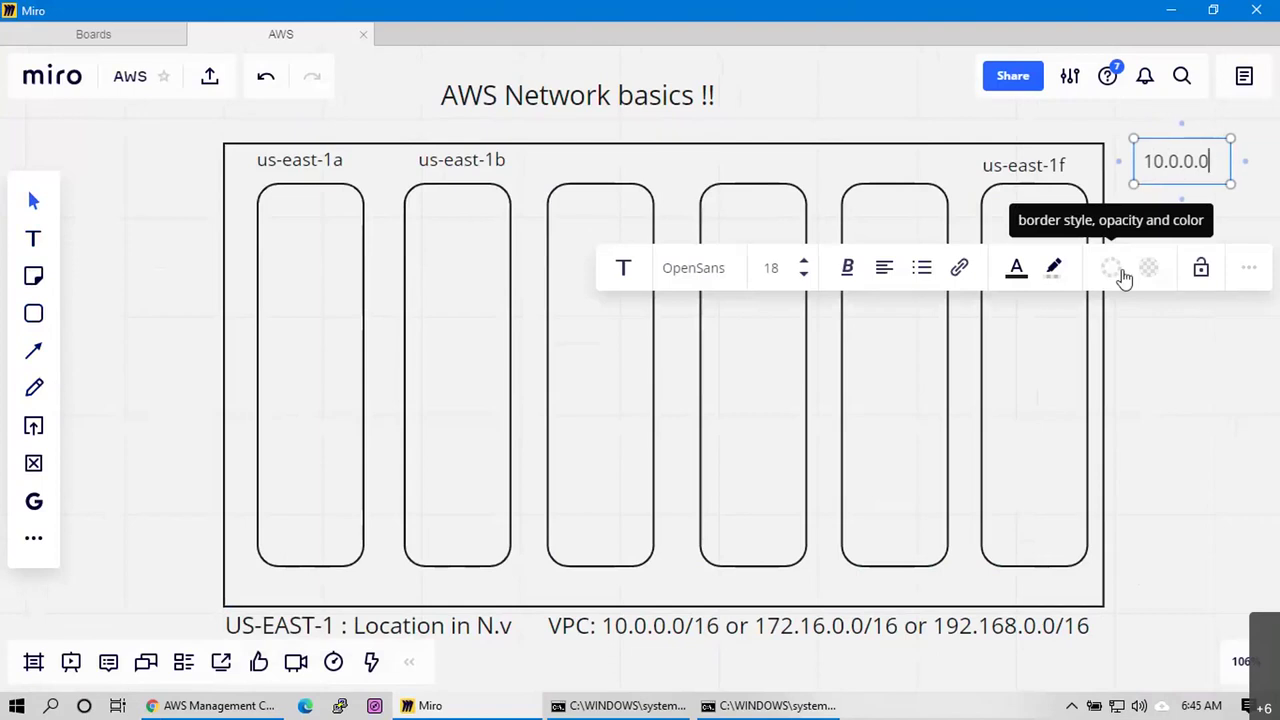
Add the text "10.0.255.255" outside the region rectangle by its lower-right corner and nudge it slightly left
left_click(36, 241)
left_click(1131, 591)
type("10.0.")
type("1")
key("BackSpace")
type("244")
key("BackSpace")
key("BackSpace")
type("5")
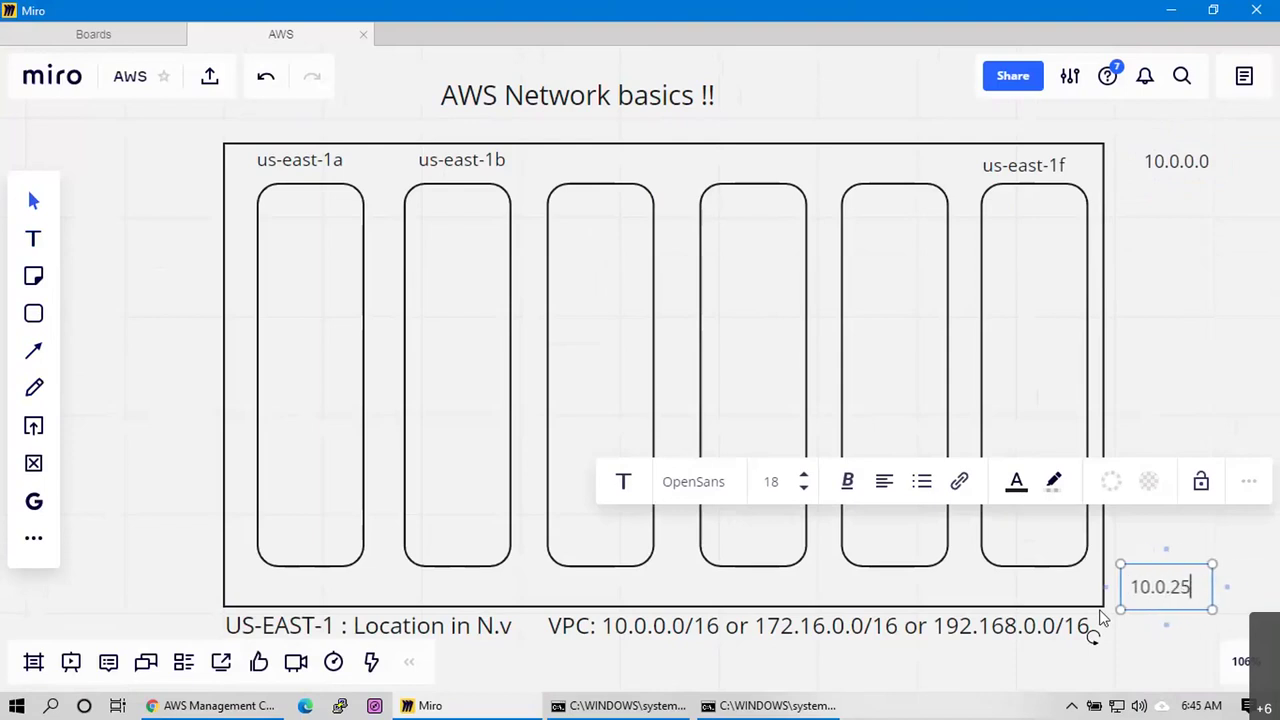
type("5.255")
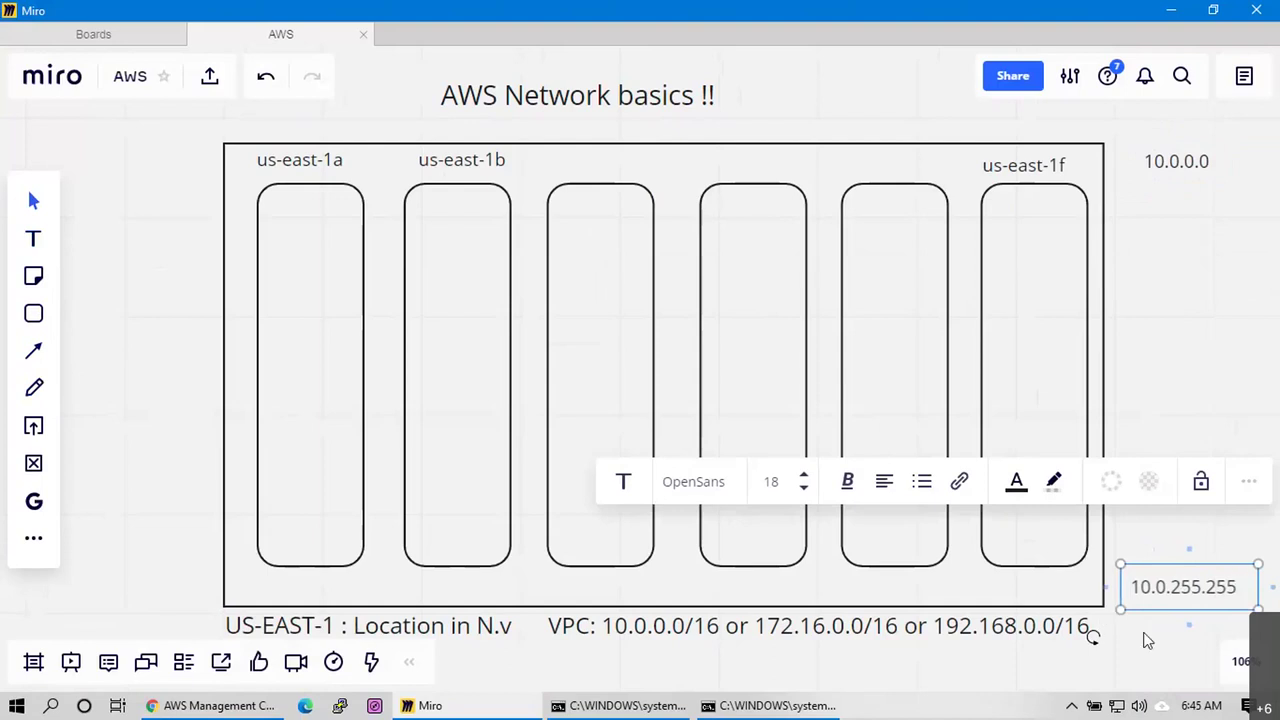
left_click(1050, 317)
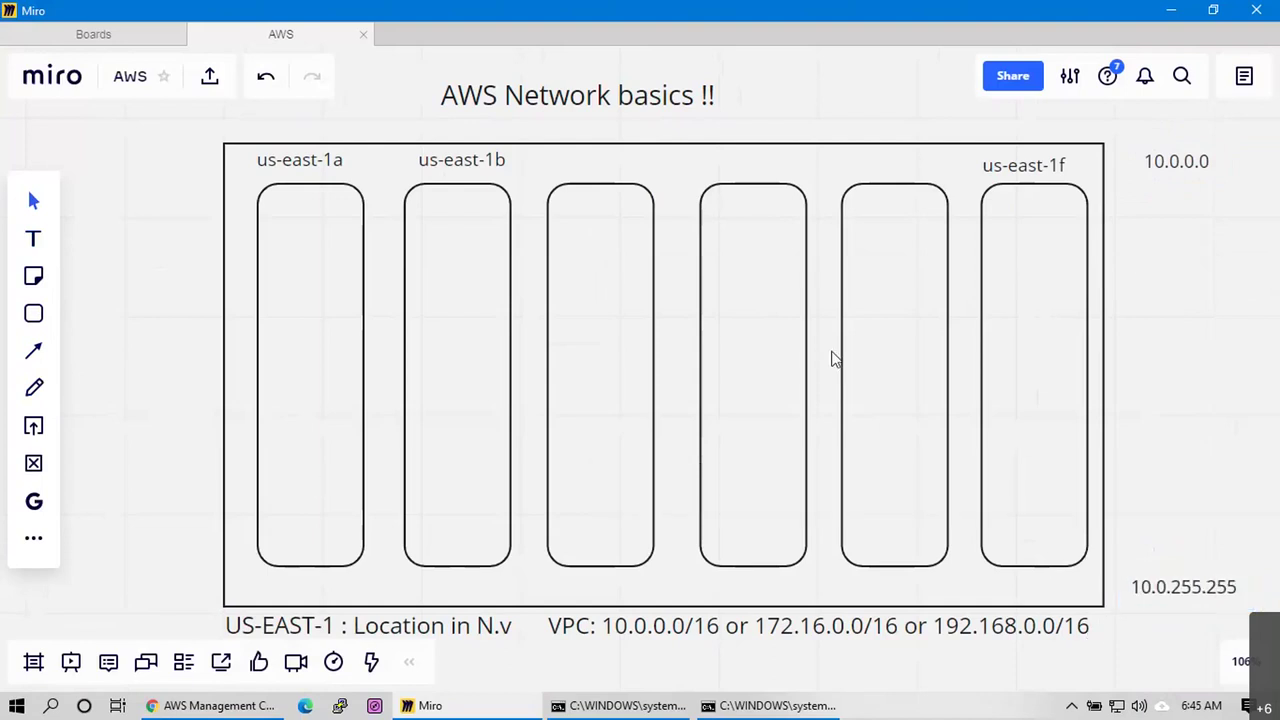
left_click_drag(1135, 590, 1128, 593)
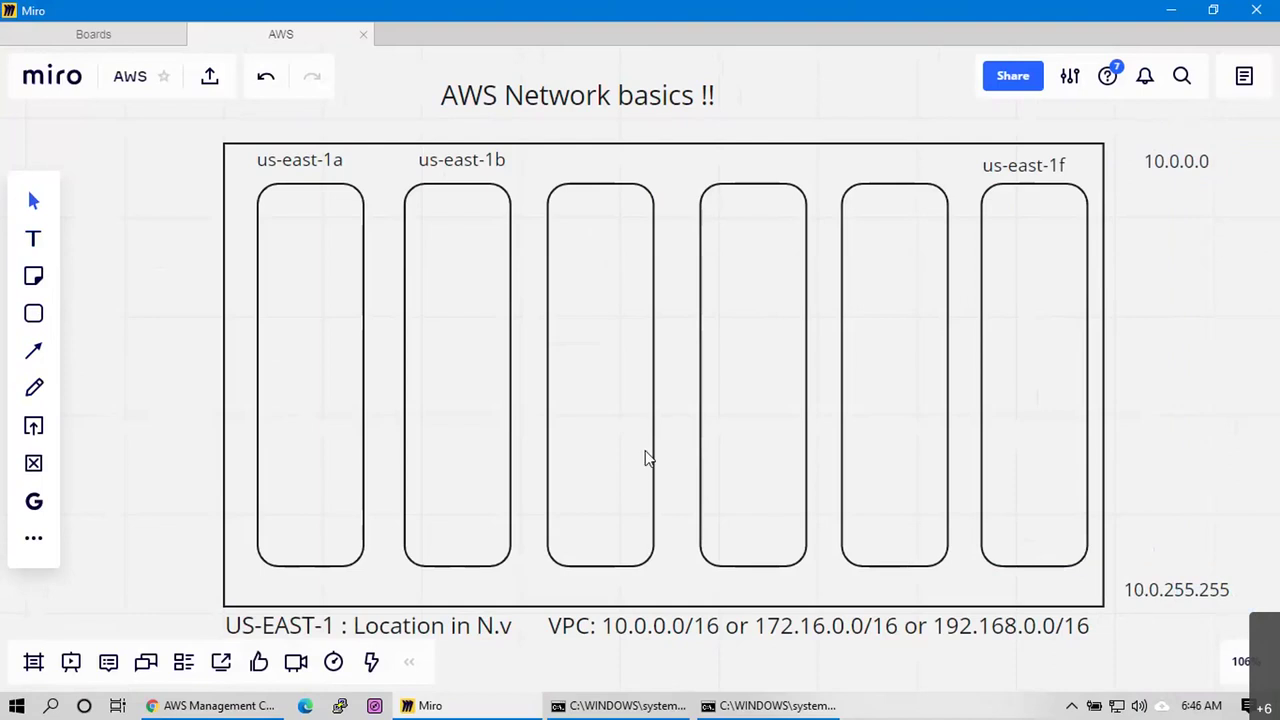
Draw a wide, short rectangle across the upper part of all six rounded rectangles and nudge it into place inside the region rectangle
left_click(33, 313)
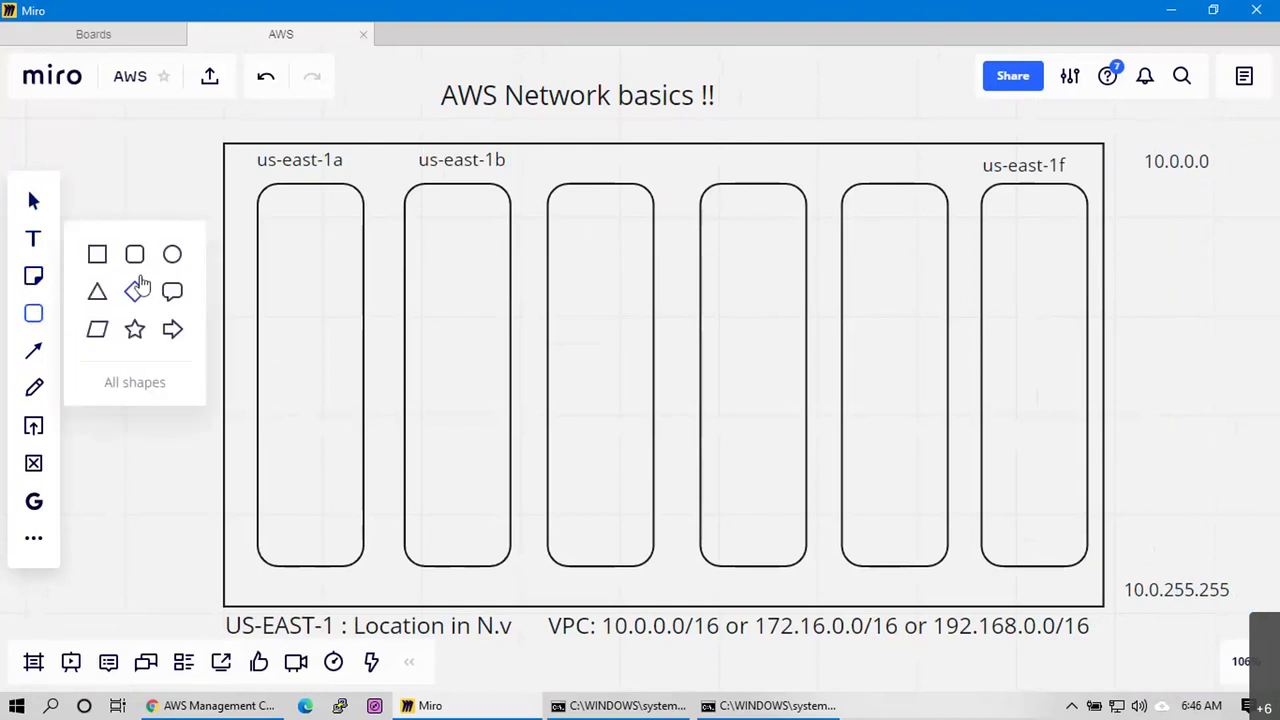
left_click(97, 254)
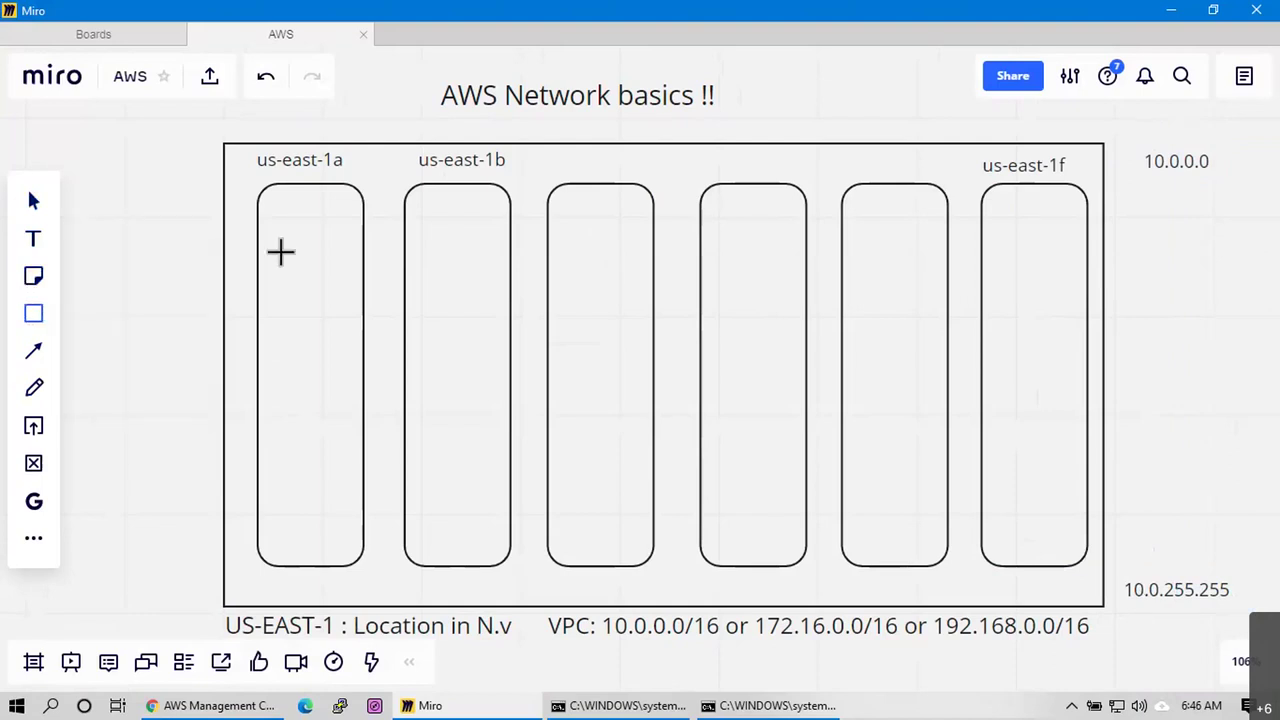
left_click_drag(247, 204, 1097, 274)
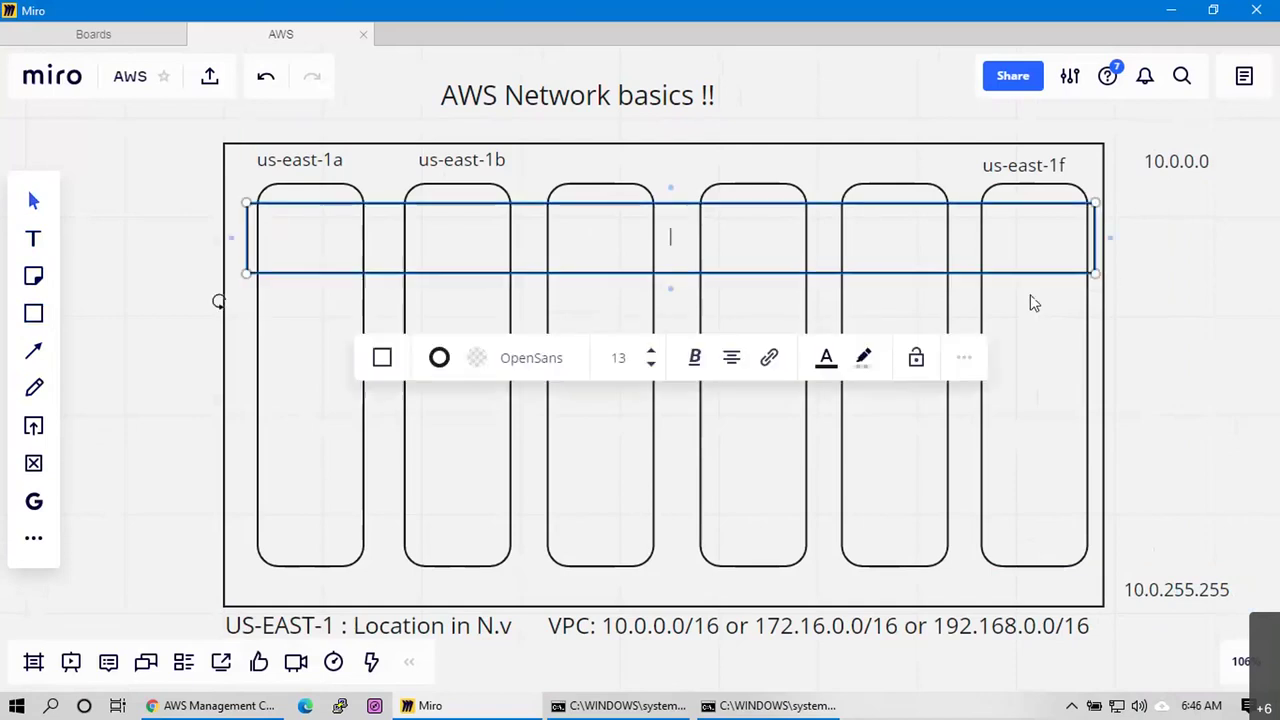
left_click_drag(613, 252, 618, 257)
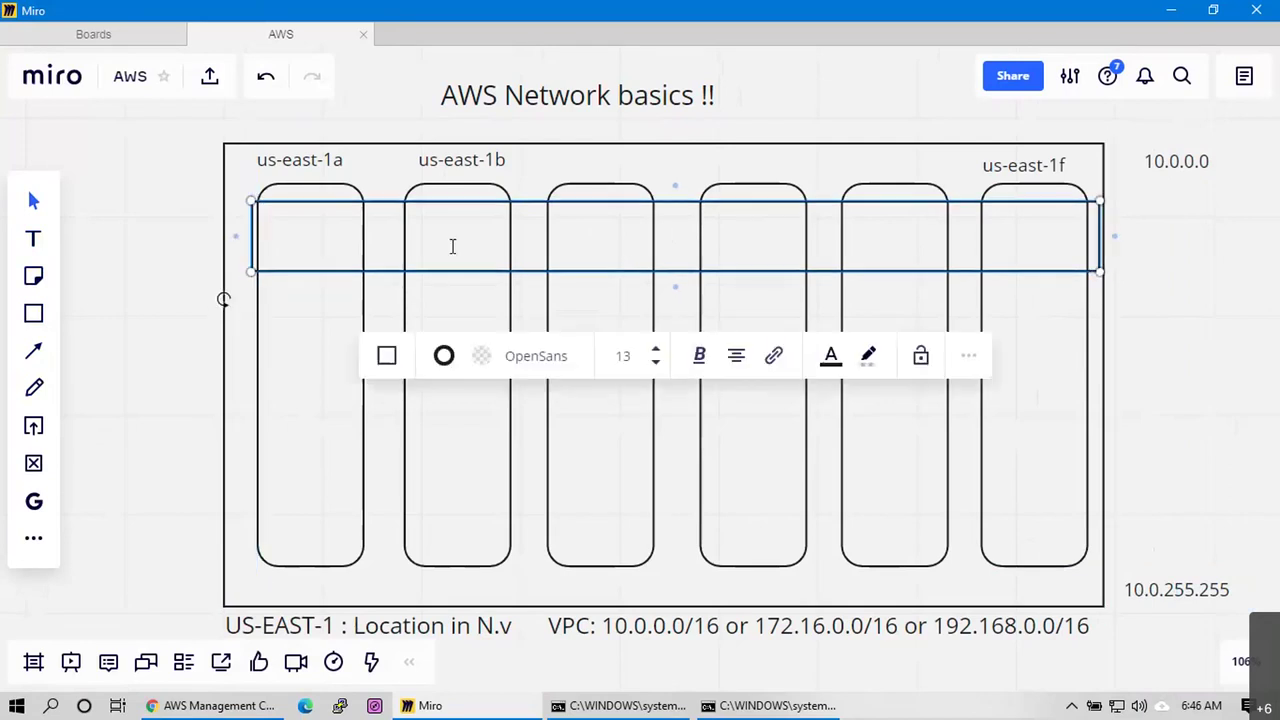
Give the wide rectangle a red outline at the minimum thickness
left_click(446, 359)
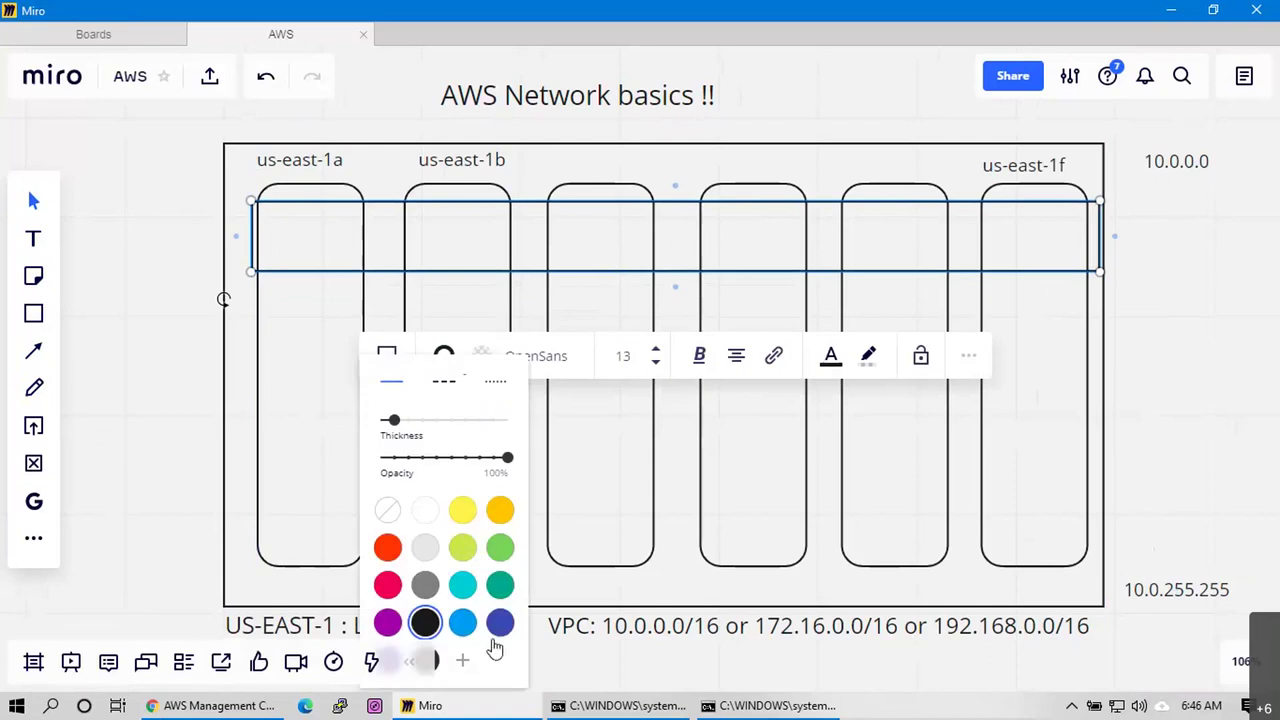
left_click(499, 588)
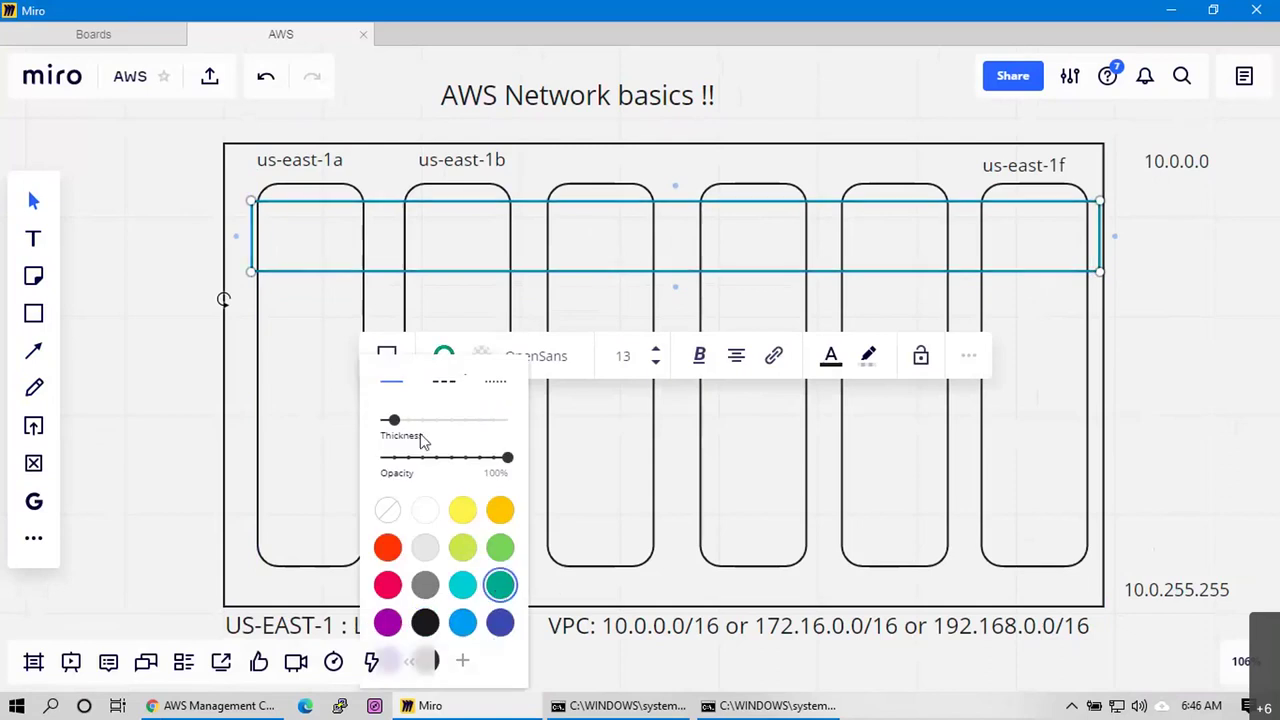
left_click_drag(384, 424, 362, 425)
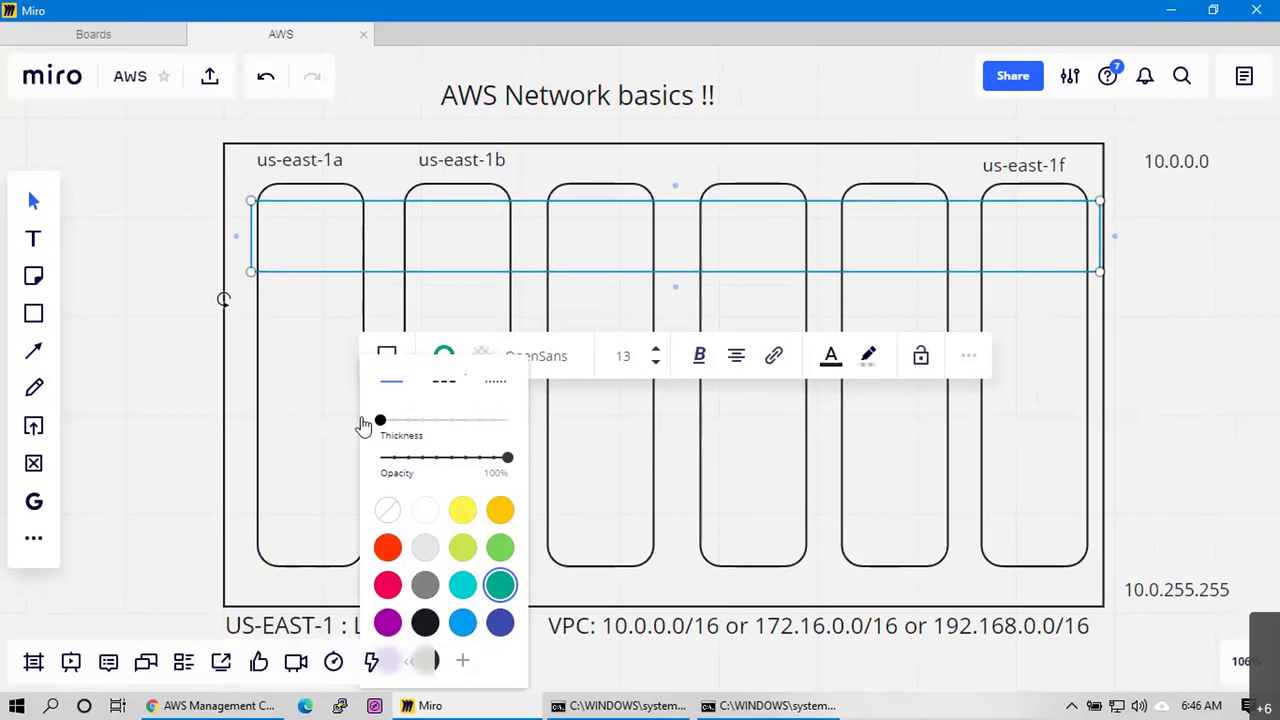
left_click(387, 549)
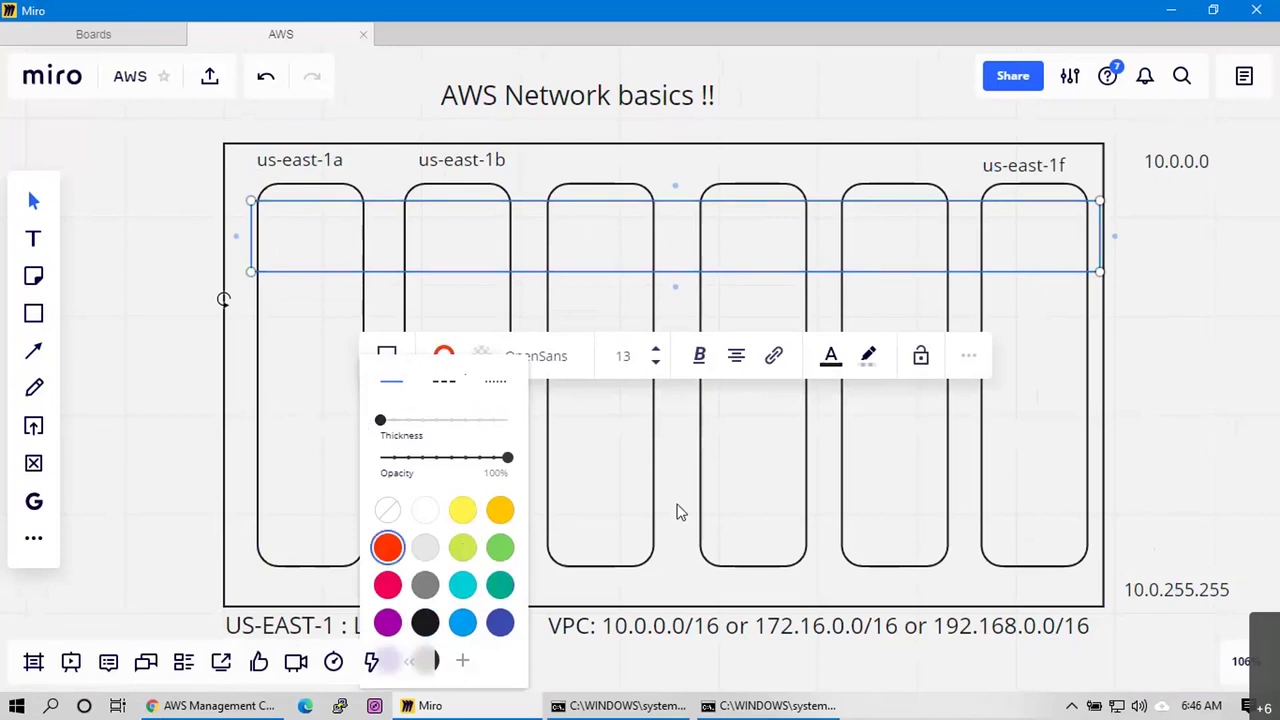
left_click(789, 454)
left_click(1054, 371)
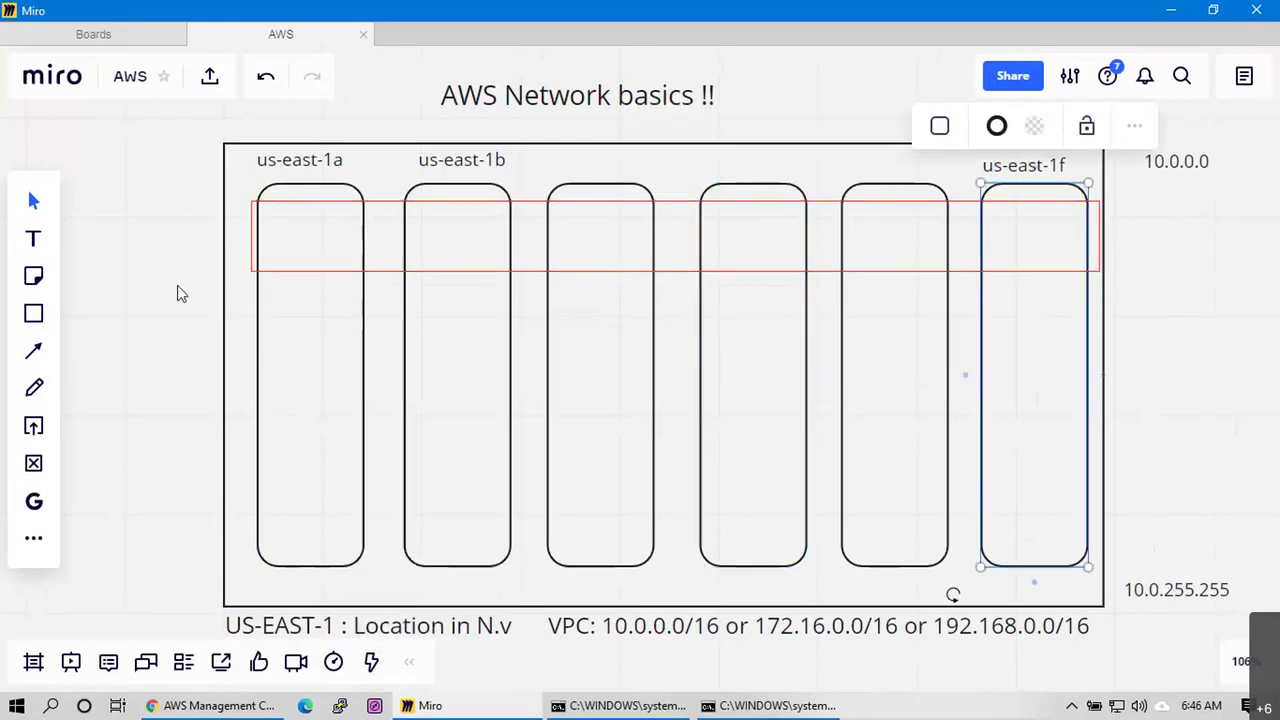
Draw a short arrow from outside the region rectangle pointing at the nearer end of the wide red rectangle
left_click(33, 350)
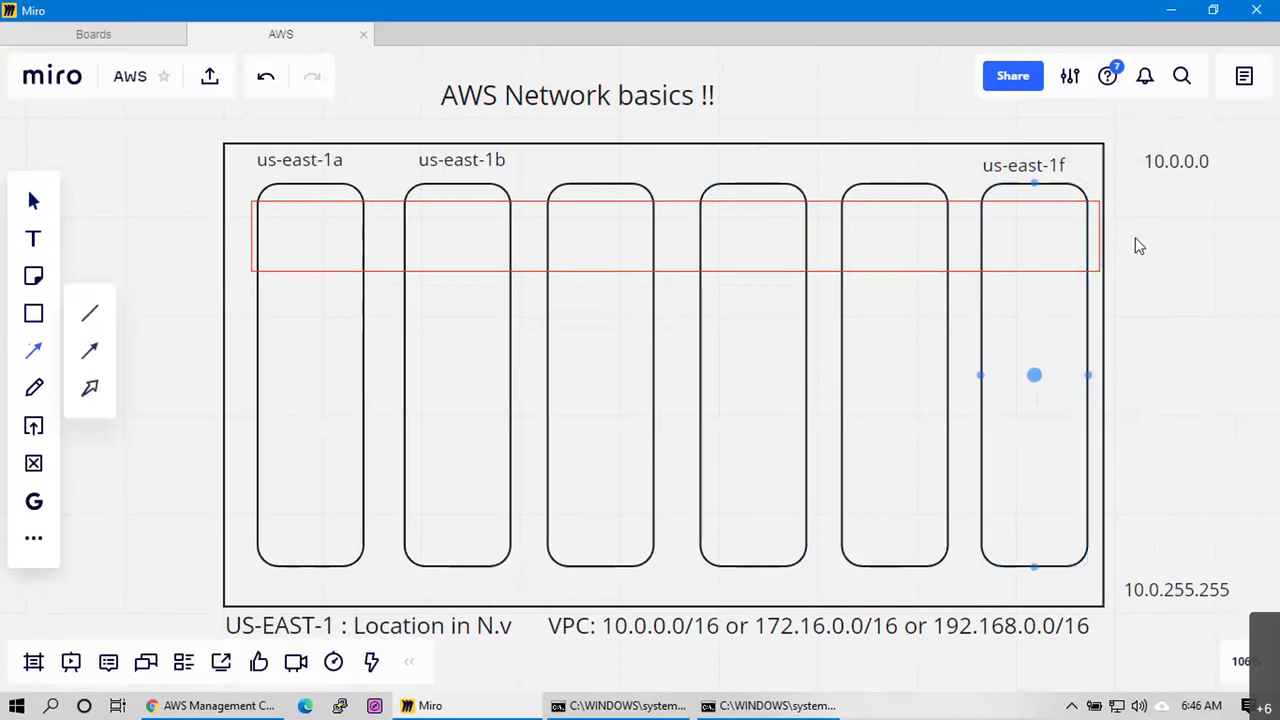
left_click_drag(1145, 236, 1103, 236)
key("Escape")
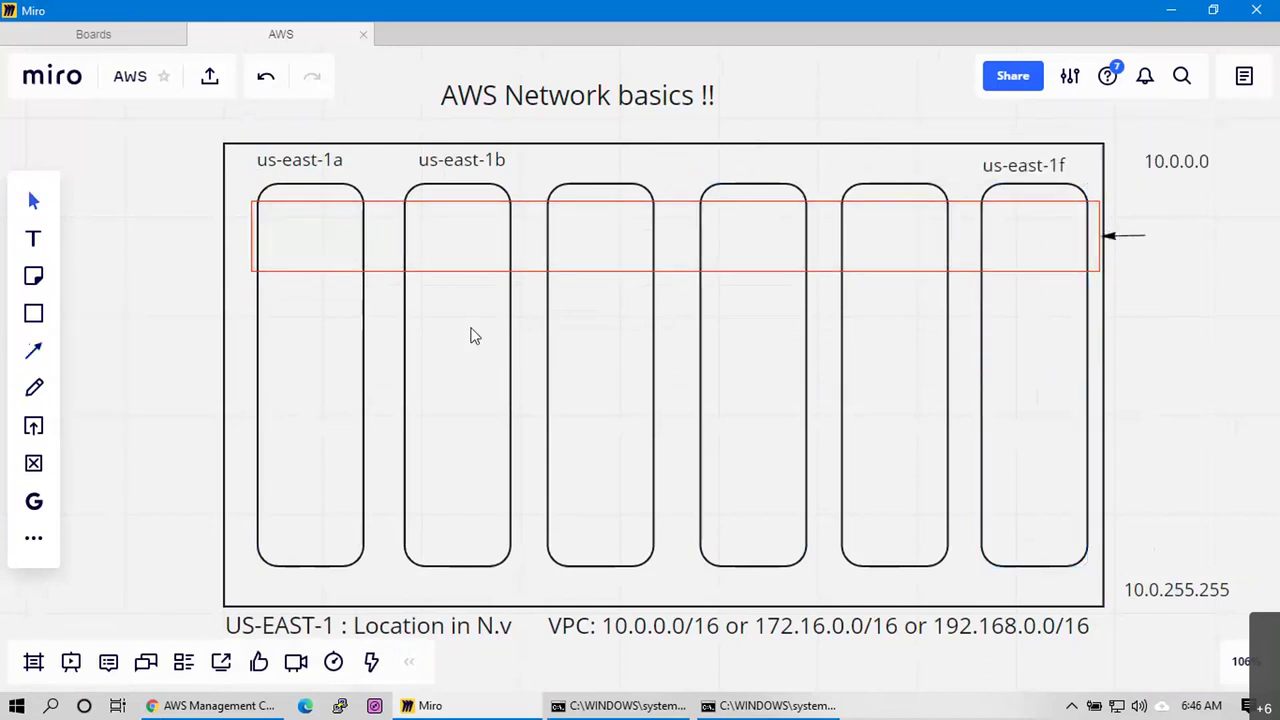
Add a two-line label reading "10.0.0.0/24" and "10.0.0.255" and position it at the tail of the short arrow
left_click(33, 240)
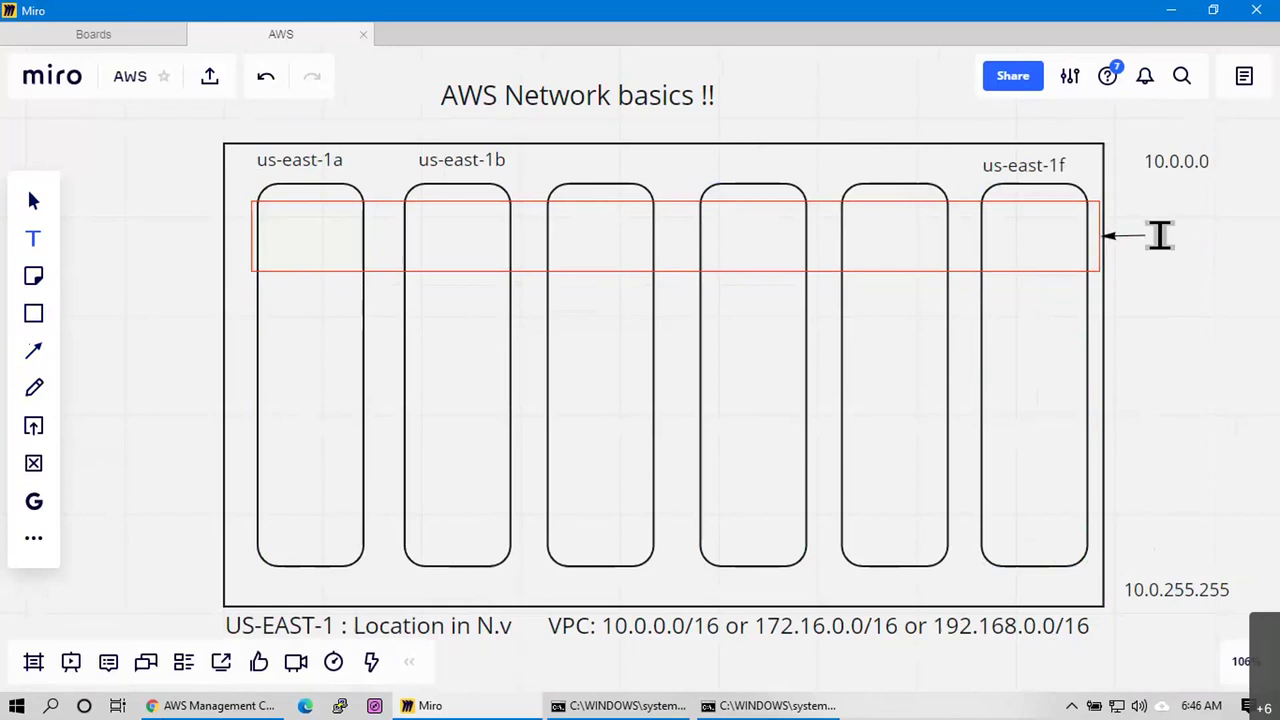
left_click(1159, 235)
type("10.")
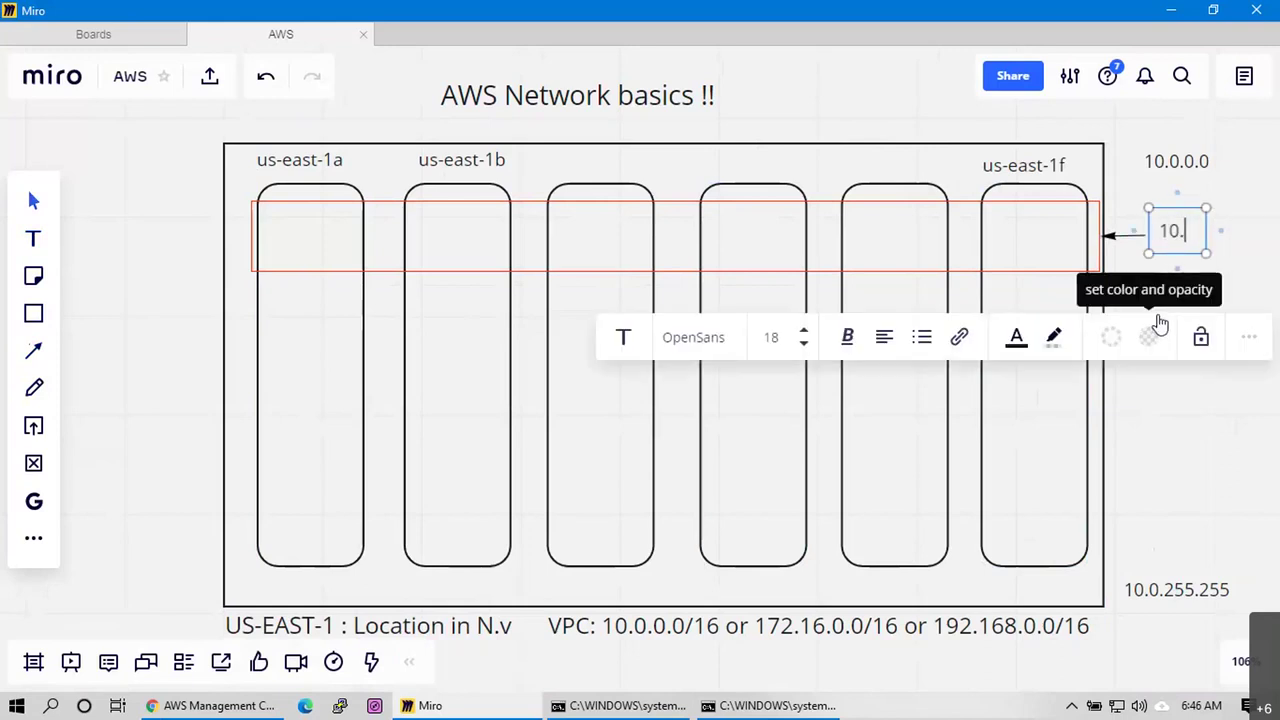
type("0.0.0/24")
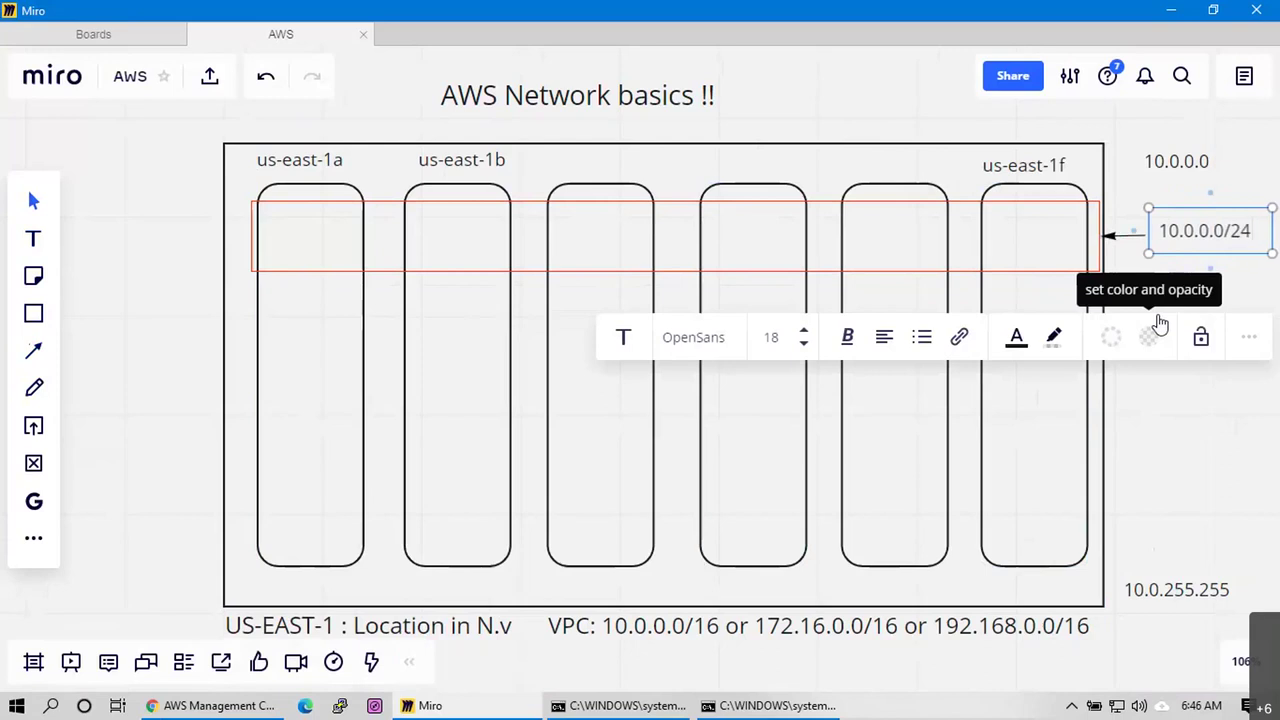
key("Return")
type("10.0.0.255")
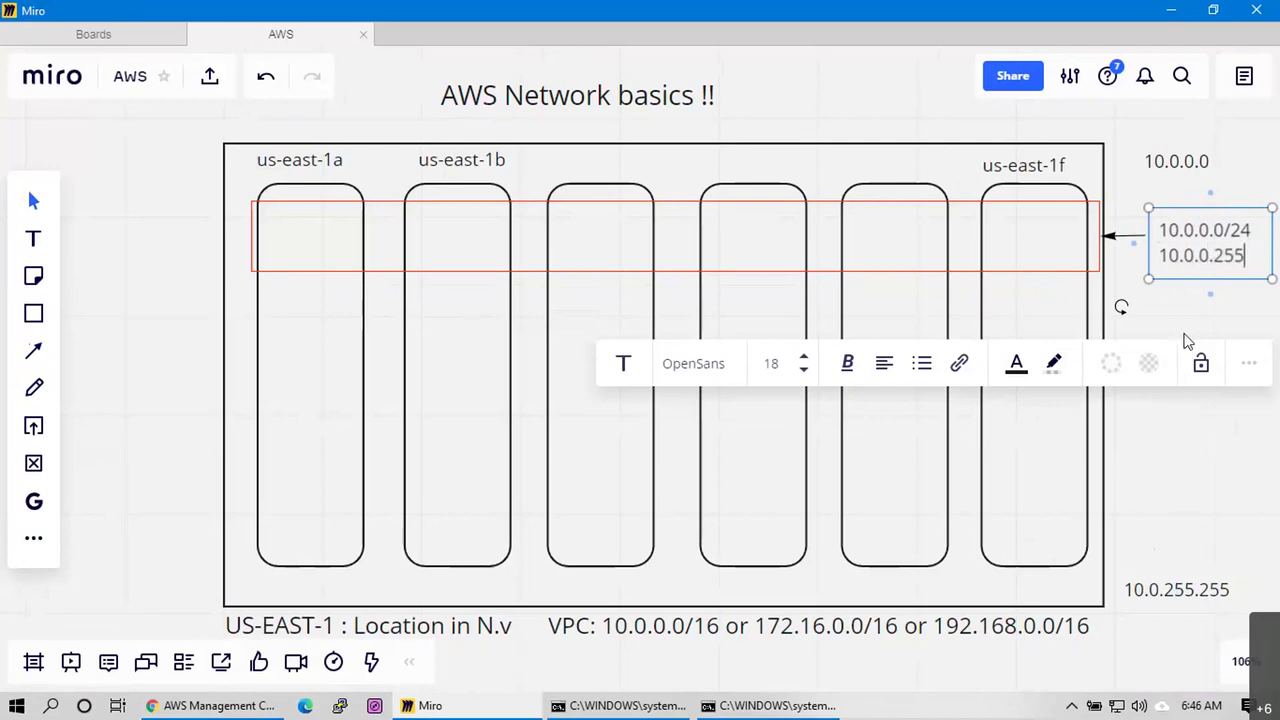
left_click_drag(1205, 262, 1171, 248)
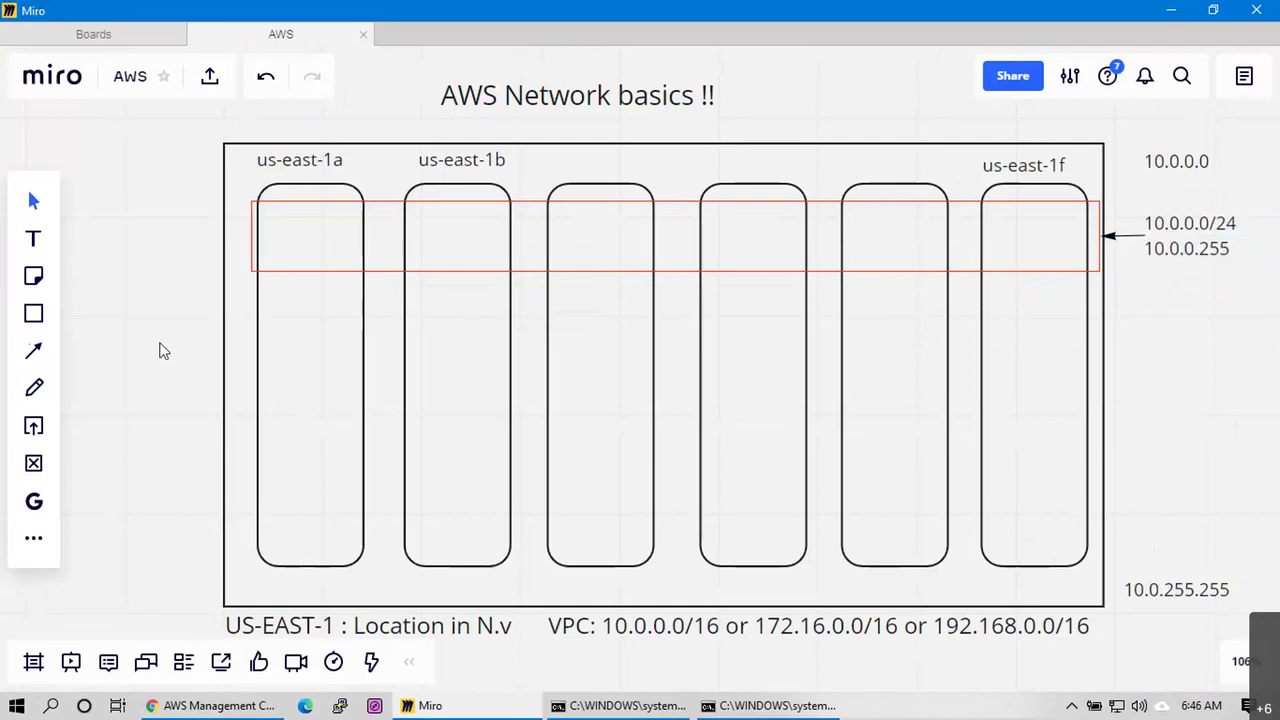
Draw a small teal-green outlined rounded rectangle across the us-east-1a column and an arrow to it from outside the region rectangle
left_click(33, 313)
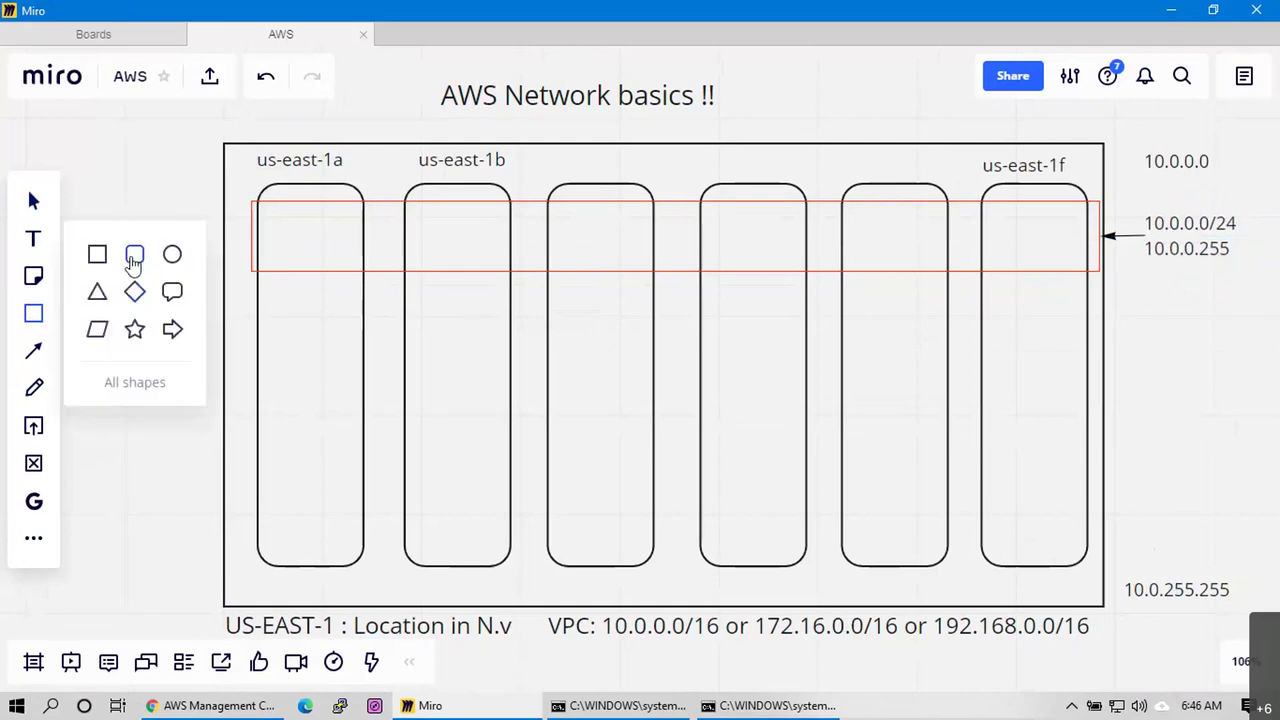
left_click(134, 256)
left_click_drag(270, 318, 381, 378)
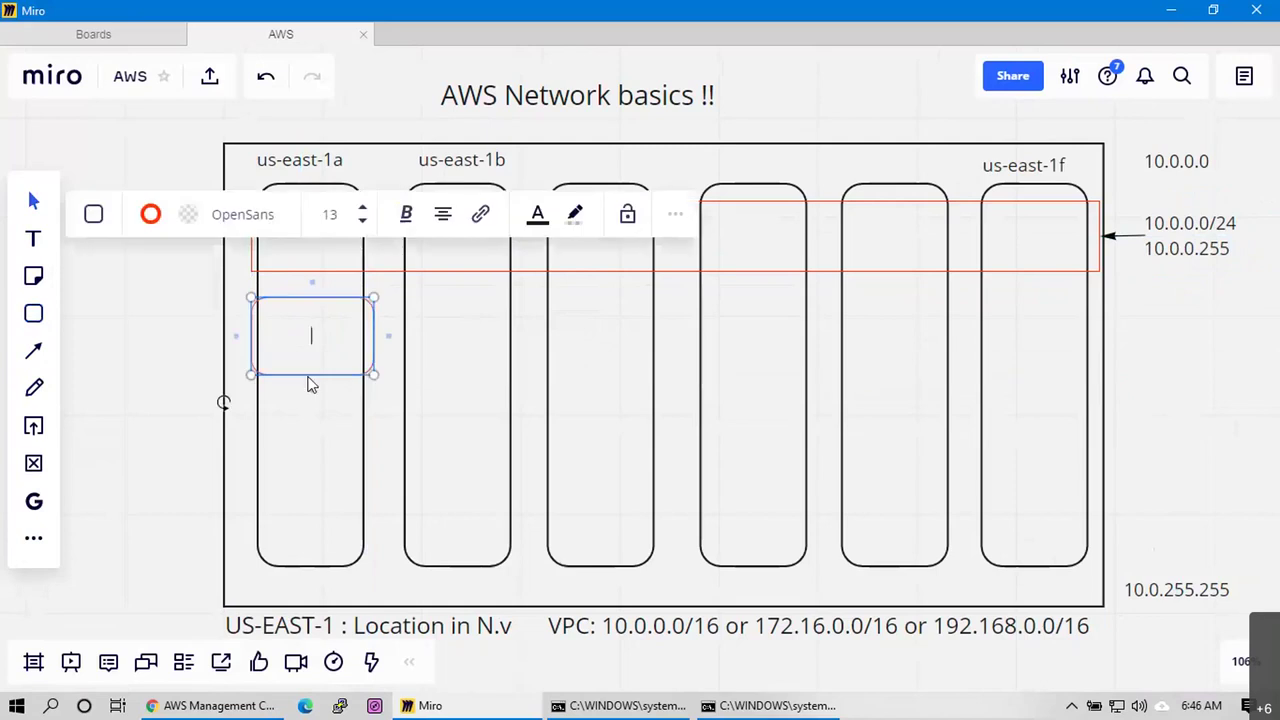
left_click(150, 214)
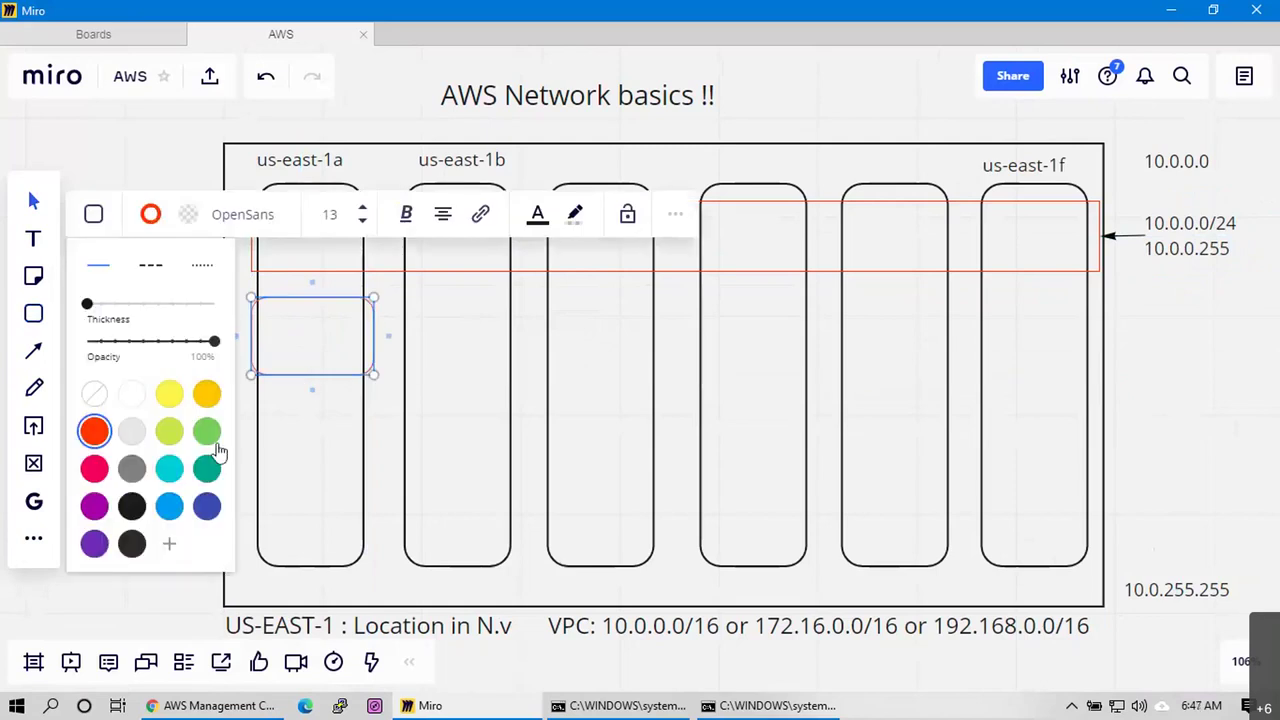
left_click(207, 470)
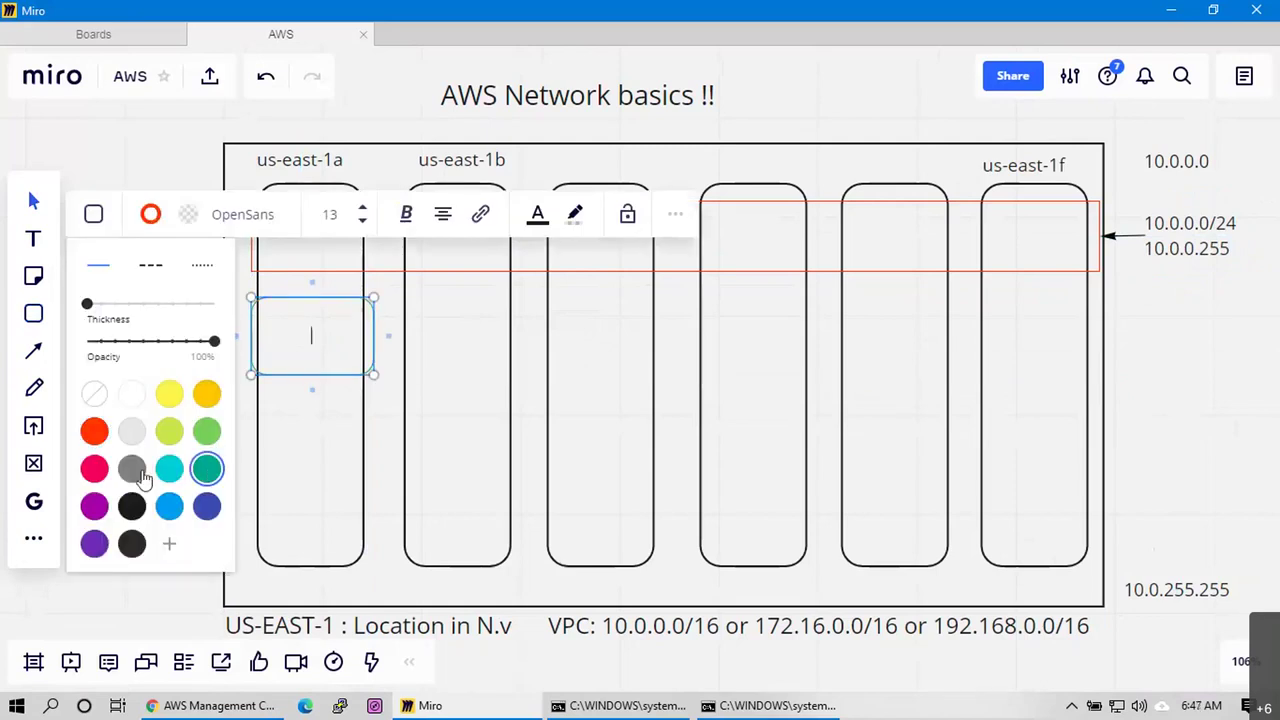
left_click(387, 463)
left_click(36, 354)
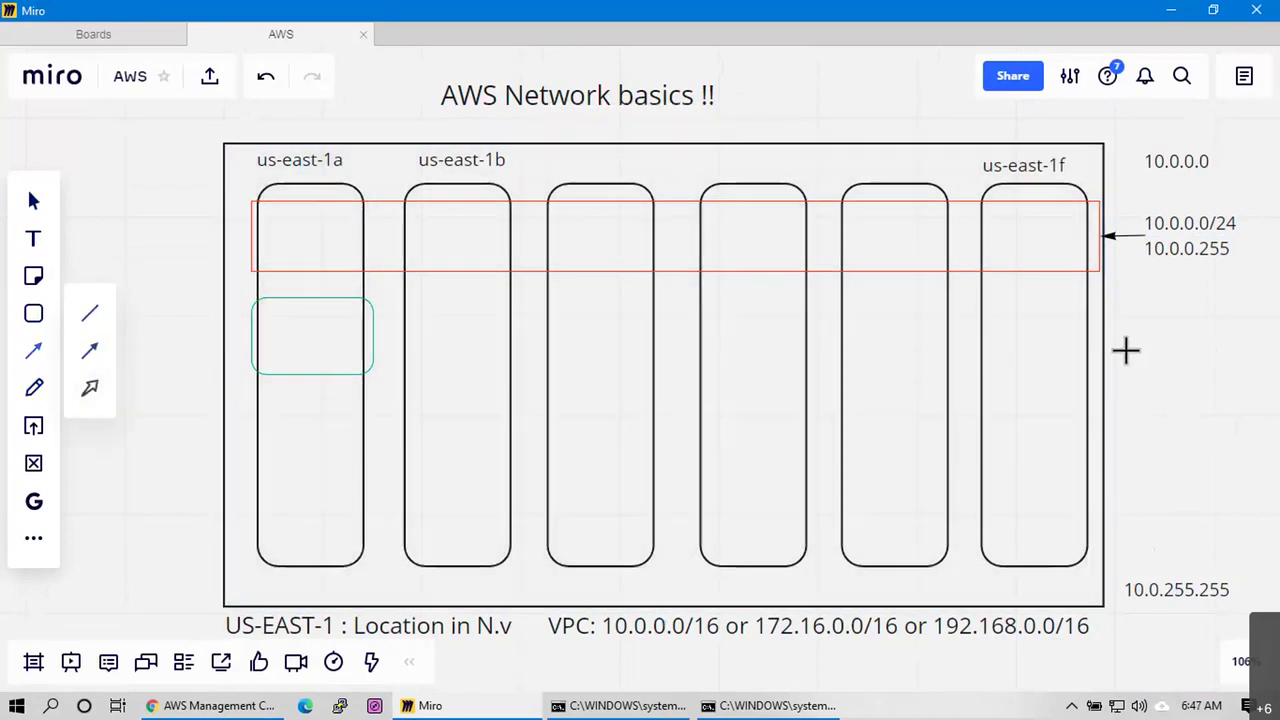
left_click_drag(1118, 343, 380, 340)
Add a label reading "10.0.1.0/24" and "10.0.1.0 - 255" at the long arrow's tail, widened so each entry fits on one line
key("t")
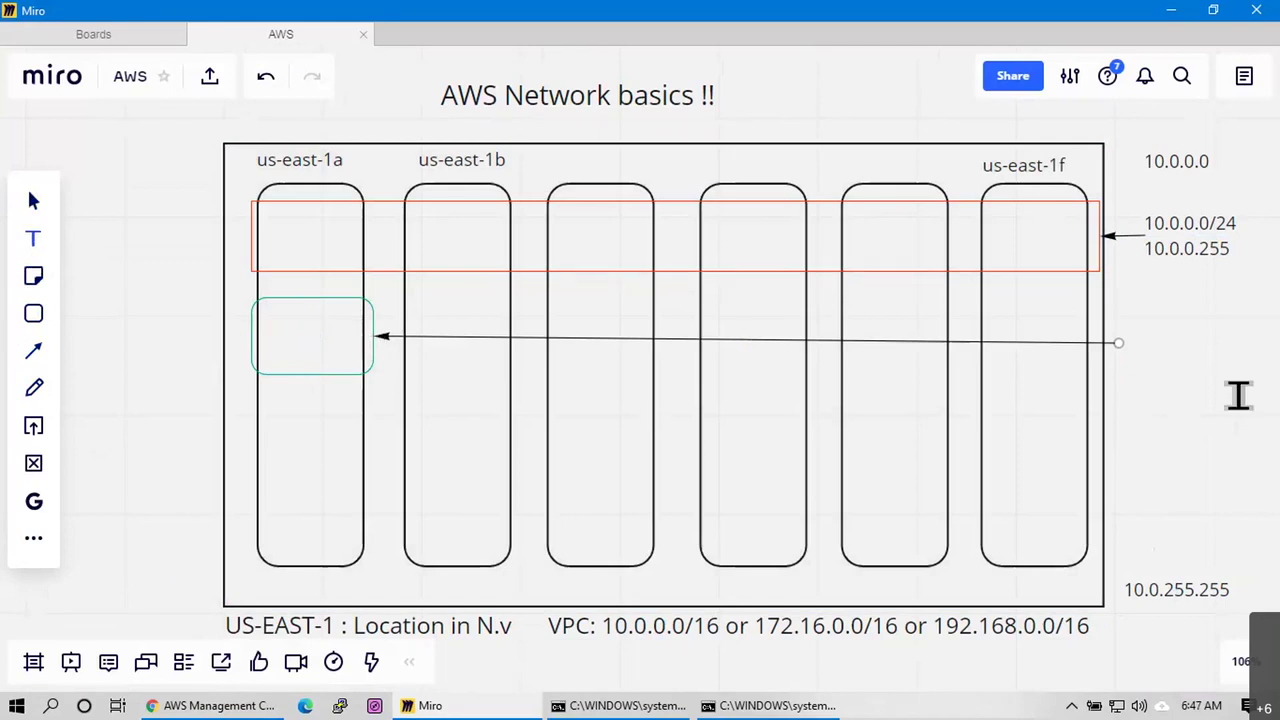
left_click(1140, 330)
type("10.1.")
key("BackSpace")
key("BackSpace")
type("0.1.0/24")
key("Return")
type("10.0.0")
key("BackSpace")
type("1.o")
key("BackSpace")
type("0 - 255")
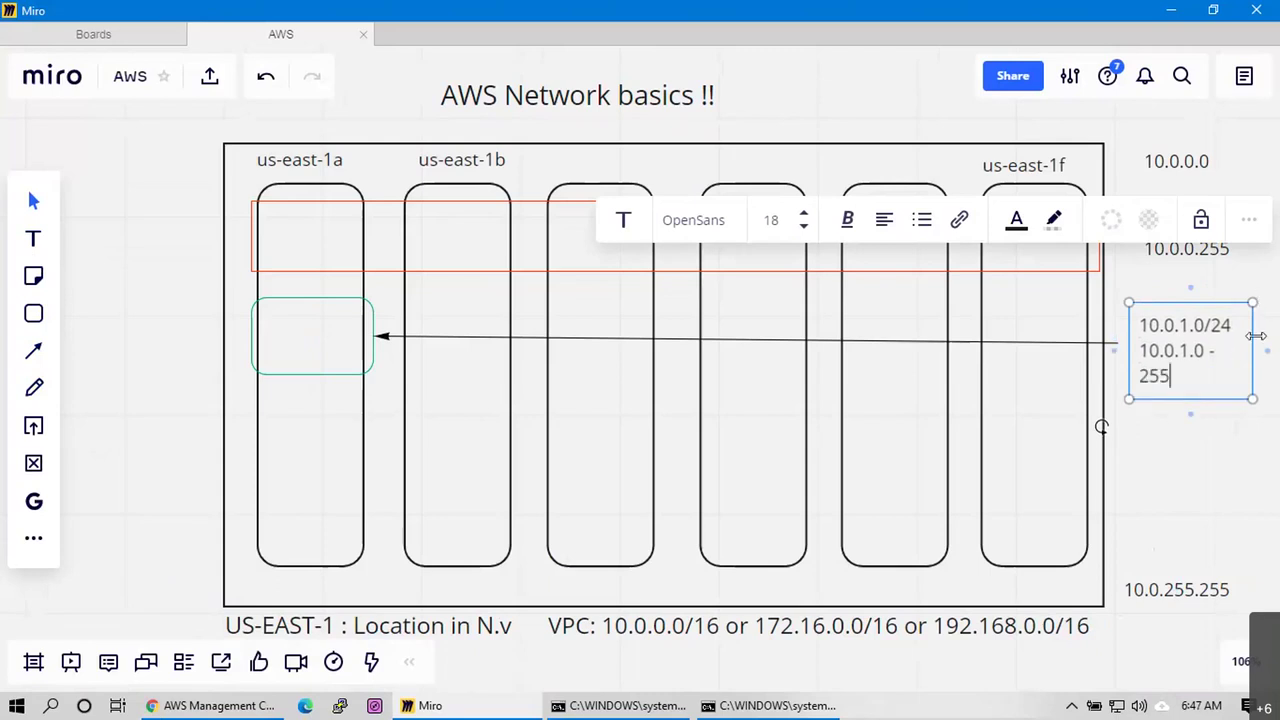
left_click_drag(1256, 336, 1270, 336)
left_click(1203, 381)
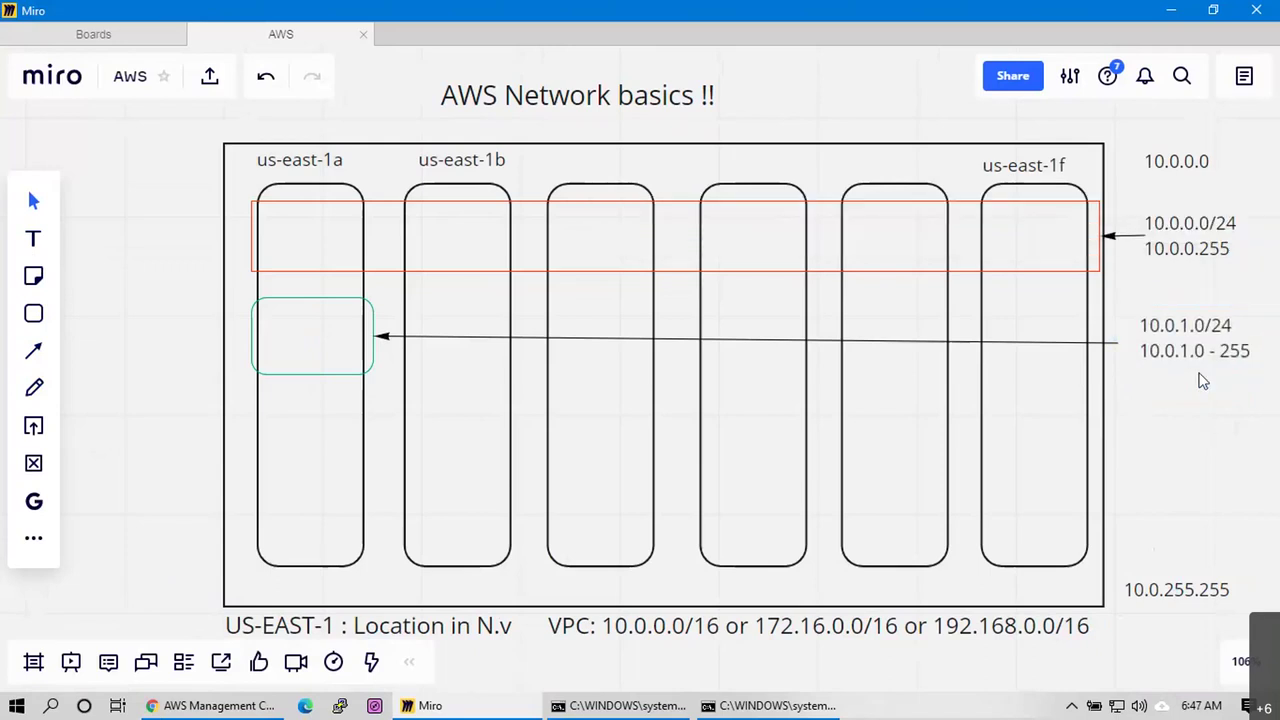
Move the 10.0.1.0/24 label, its arrow's tail and the green rounded rectangle up to level the arrow, and shift the wide red rectangle slightly
left_click_drag(1195, 340, 1194, 322)
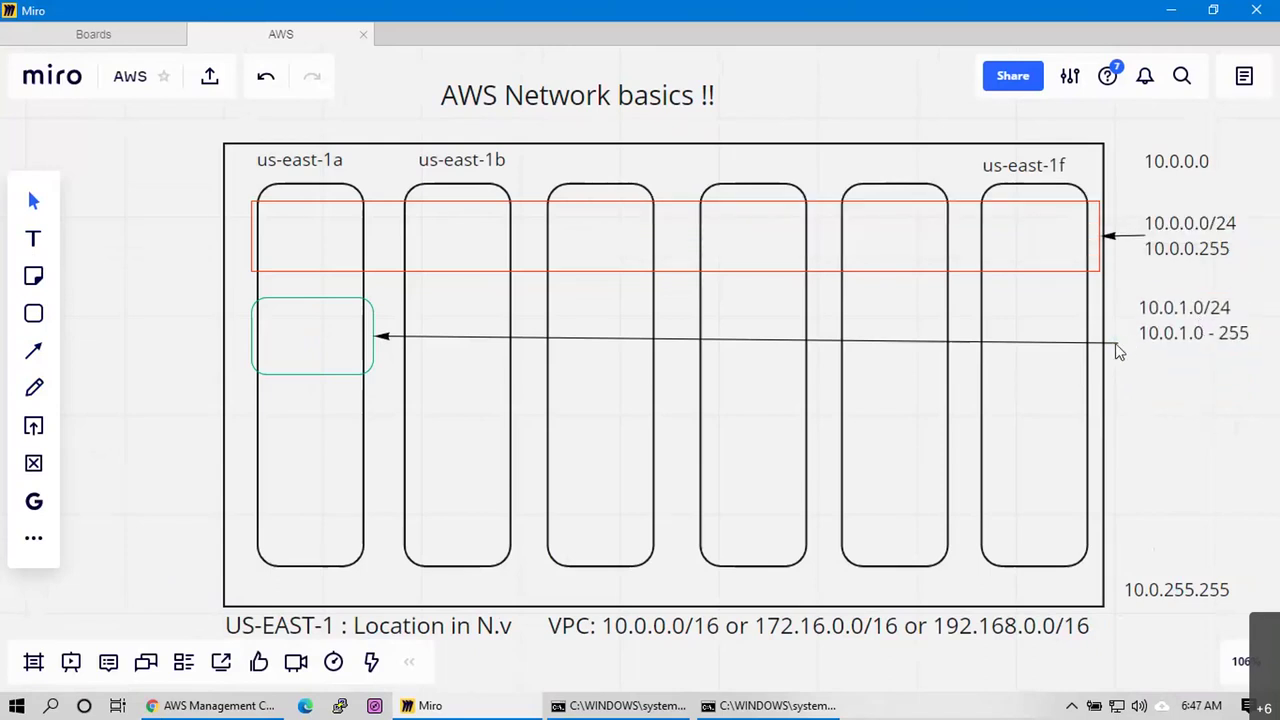
left_click(1115, 343)
mouse_move(1115, 343)
left_mouse_down()
mouse_move(1120, 313)
mouse_move(1130, 325)
left_mouse_up()
left_click_drag(257, 337, 311, 356)
left_click_drag(313, 357, 315, 357)
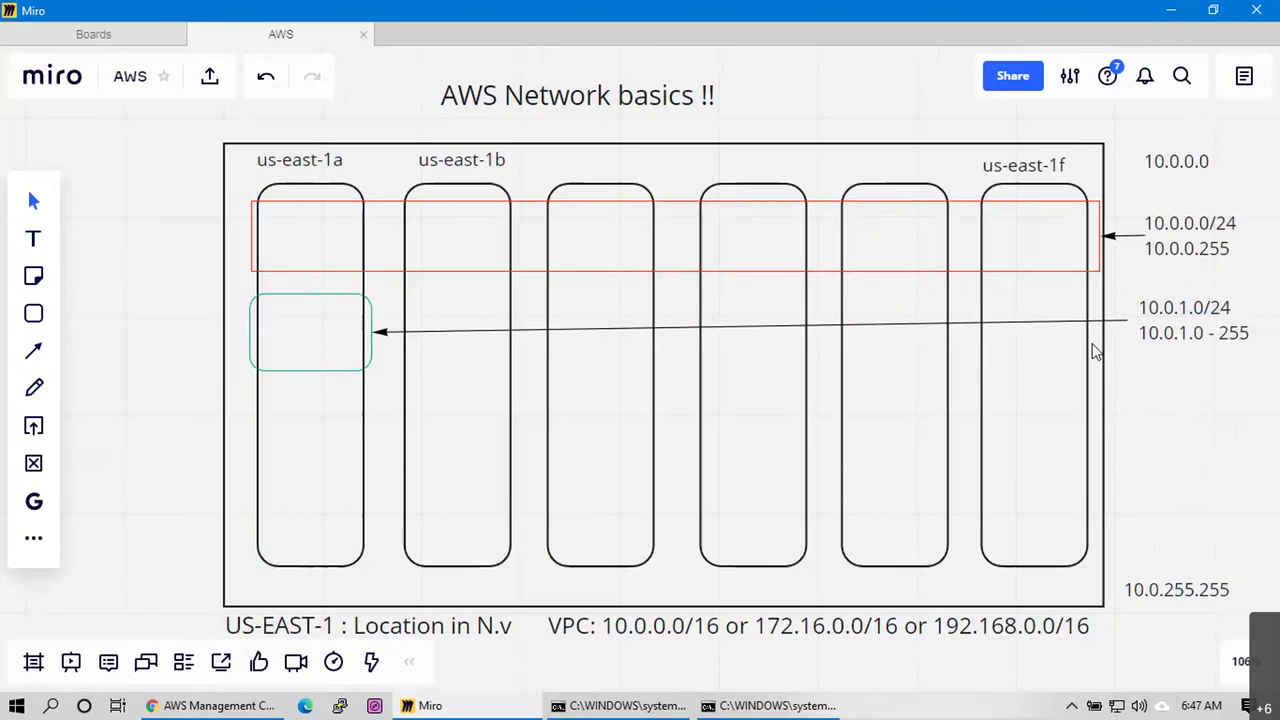
mouse_move(314, 351)
left_mouse_down()
mouse_move(316, 335)
mouse_move(310, 345)
left_mouse_up()
left_click_drag(386, 262, 386, 263)
Draw a small red-outlined rounded rectangle across the middle of the fifth column and an arrow to it from outside the region rectangle
left_click(33, 313)
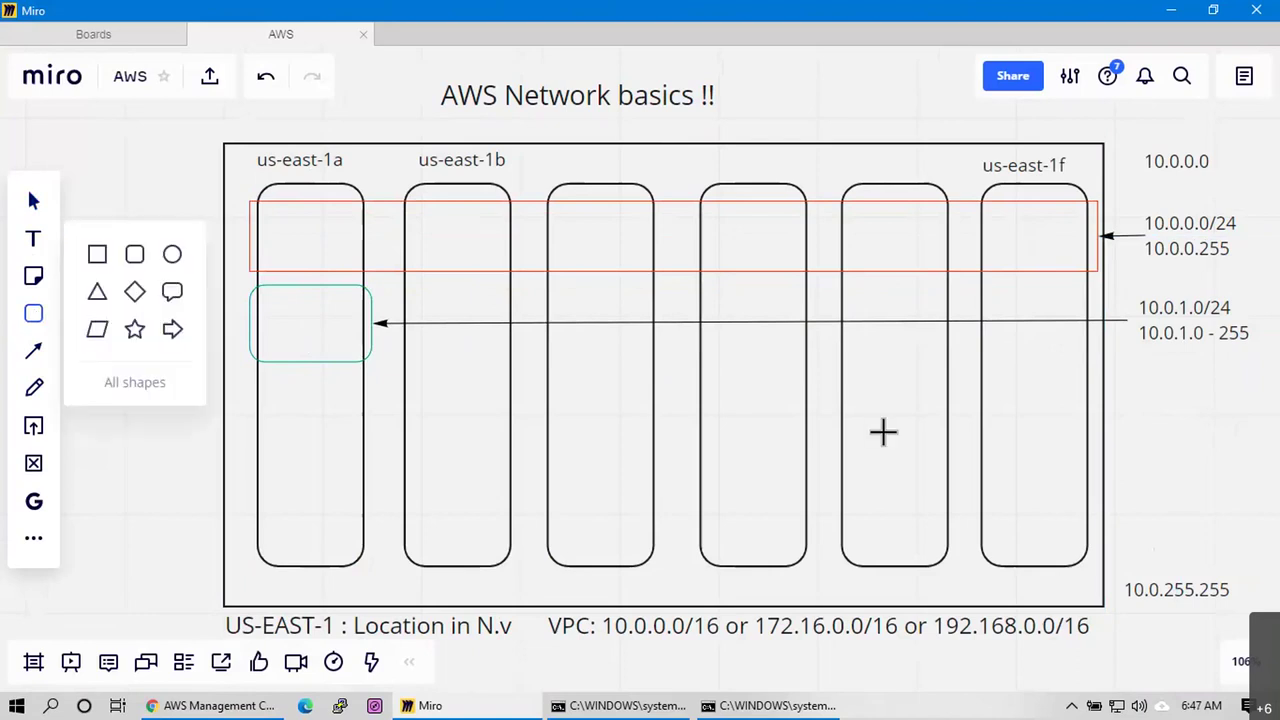
left_click_drag(840, 357, 961, 429)
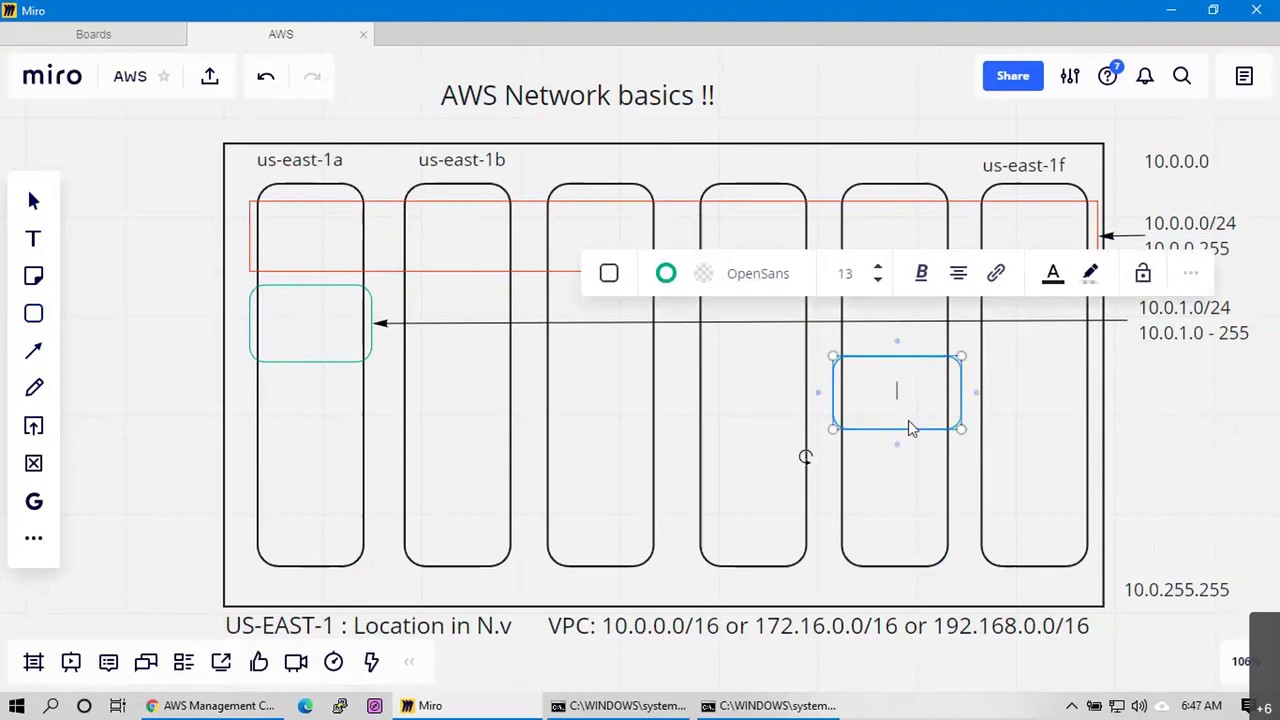
left_click(666, 273)
left_click(610, 491)
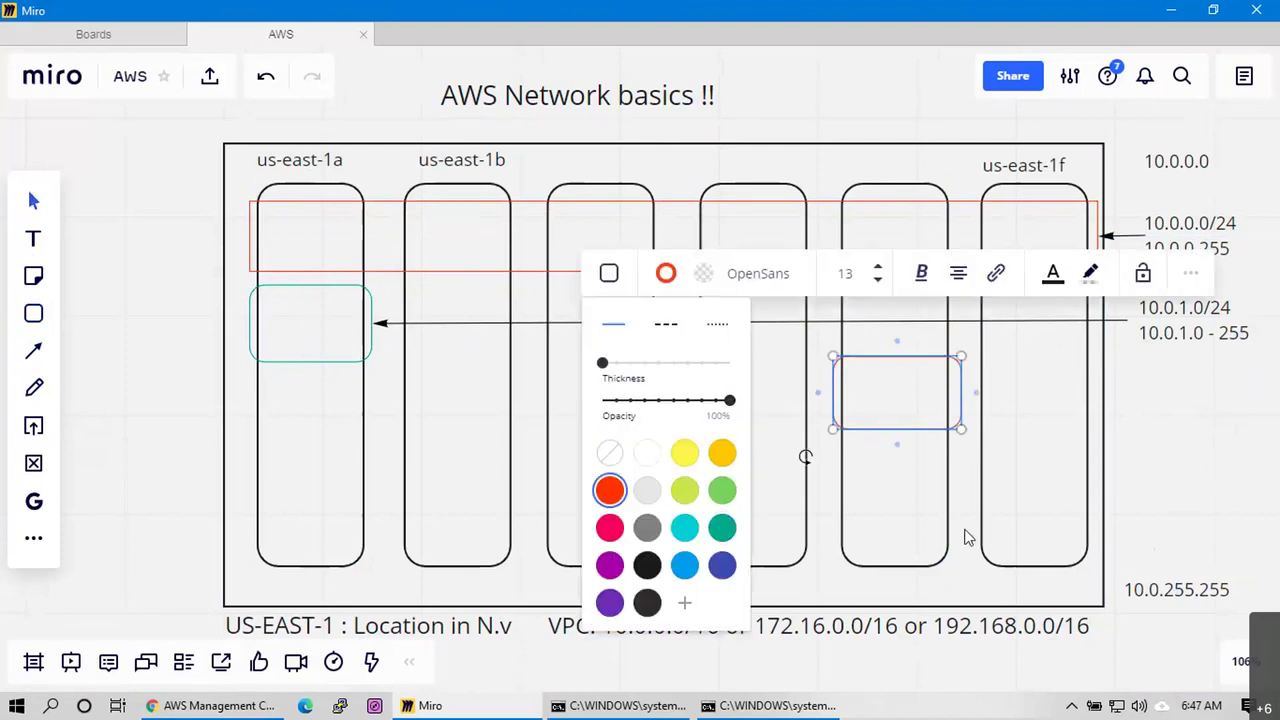
left_click(980, 534)
left_click(33, 350)
left_click_drag(1135, 370, 926, 395)
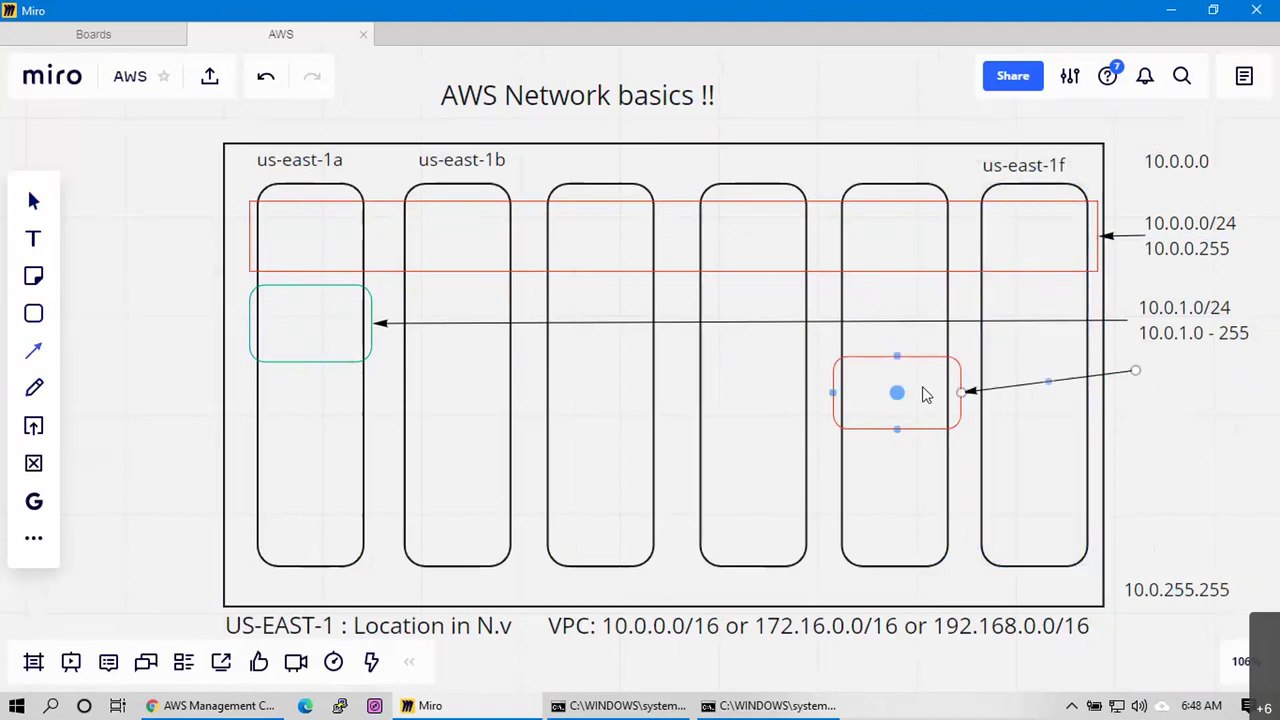
Add a label reading "10.0.2.0/24" and "10.0.2.0 -255" at the newest arrow's tail, with each entry on one line
left_click(33, 241)
left_click(1152, 371)
type("10.")
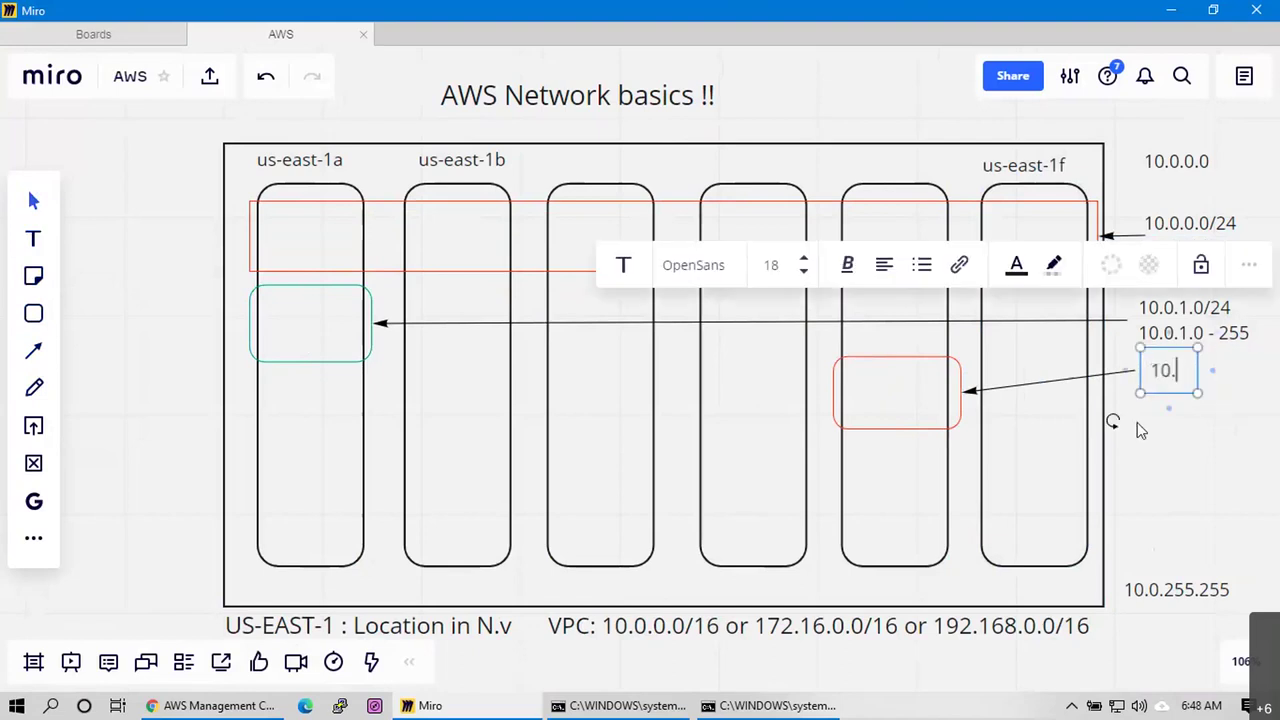
type("0.")
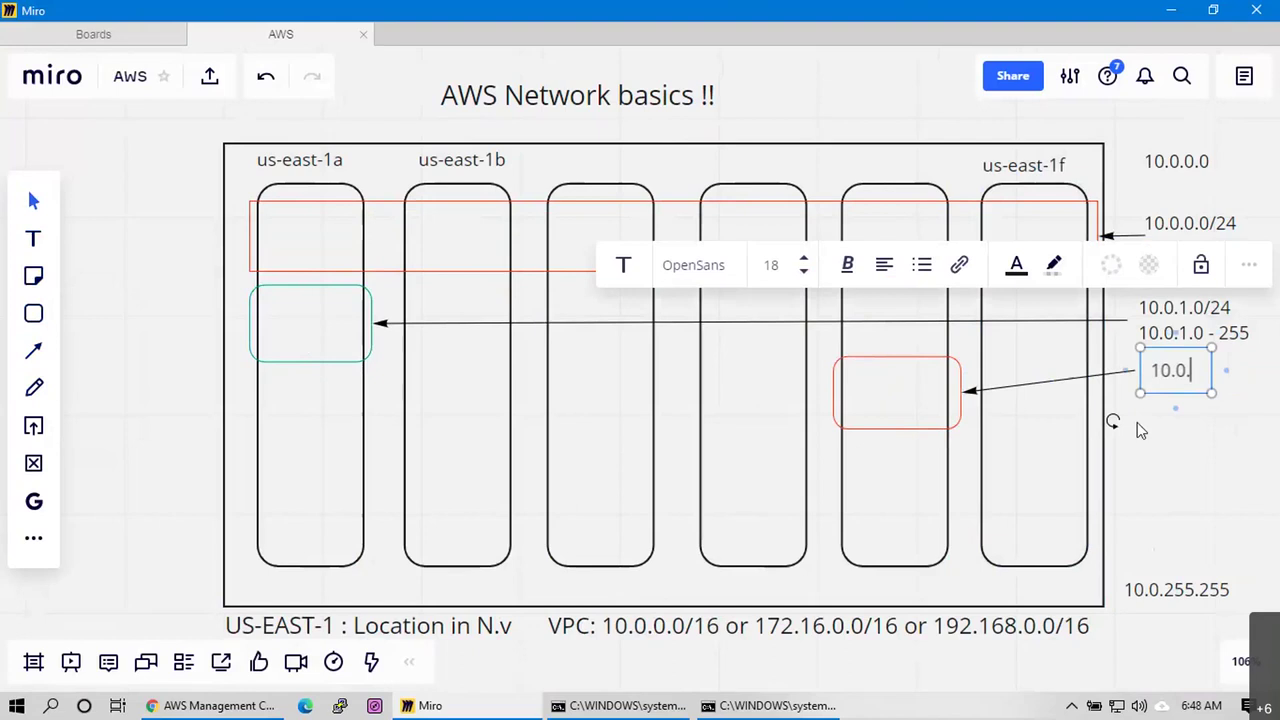
type("2.0/24")
key("Return")
type("10.0.2")
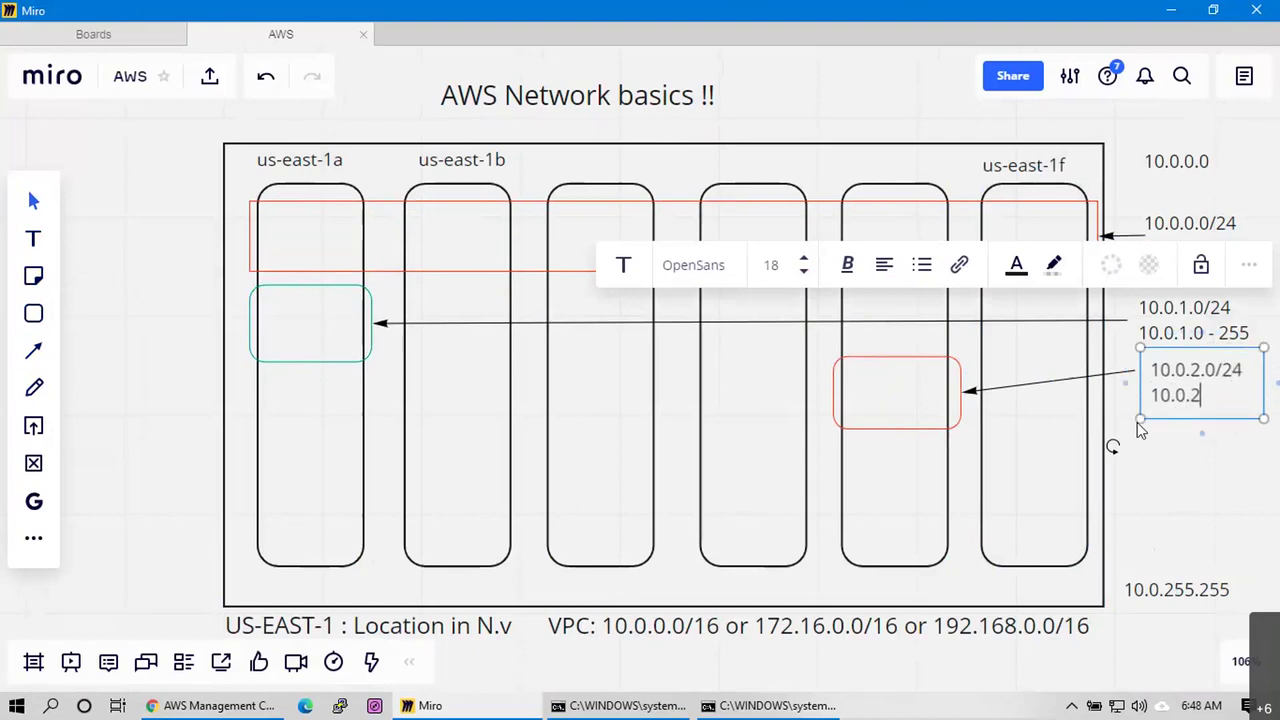
type(".0 -255")
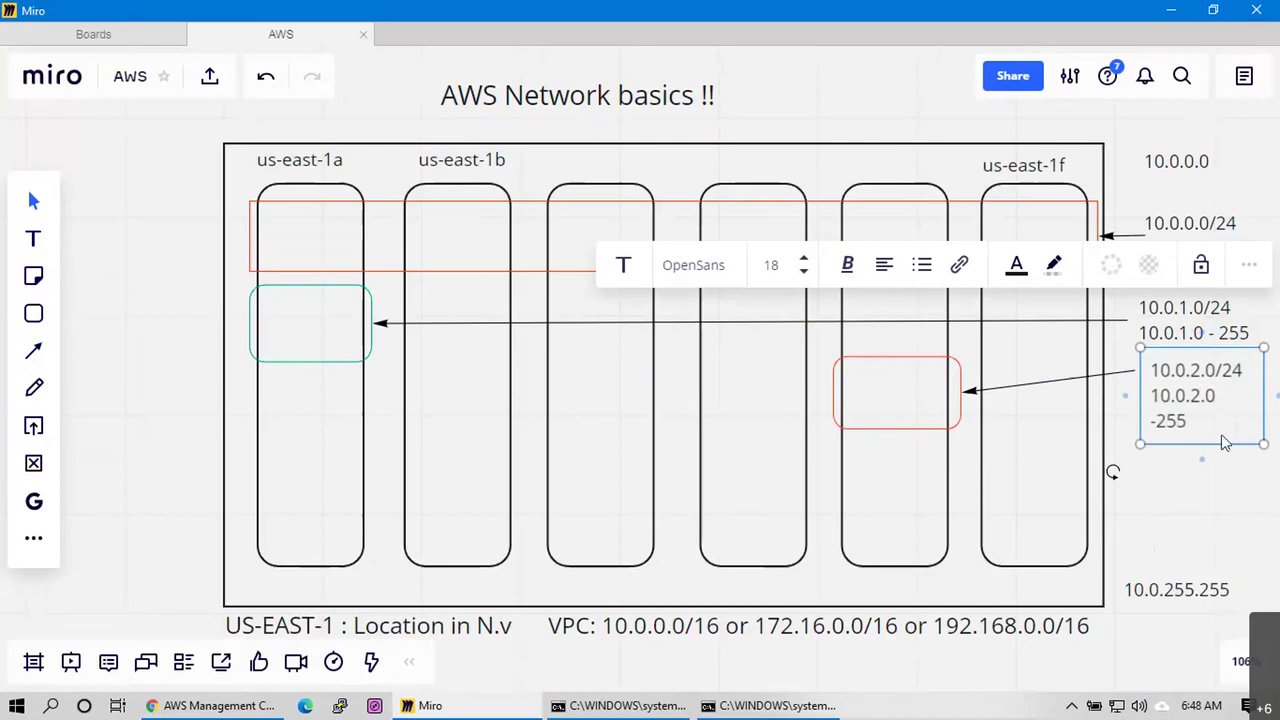
left_click_drag(1266, 396, 1201, 396)
left_click(1225, 478)
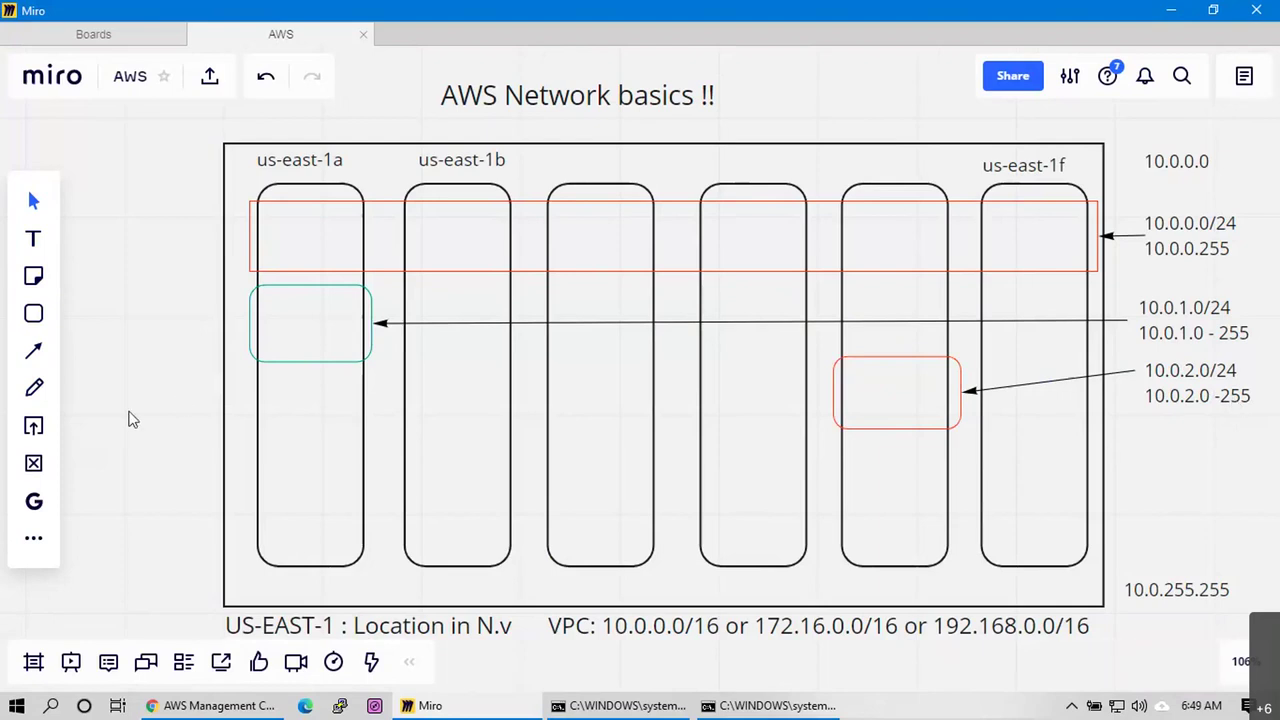
Move the CIDR size list clear of the toolbar so its entries from 10.0.0.0/16 downwards can be read in full
left_click_drag(128, 420, 917, 397)
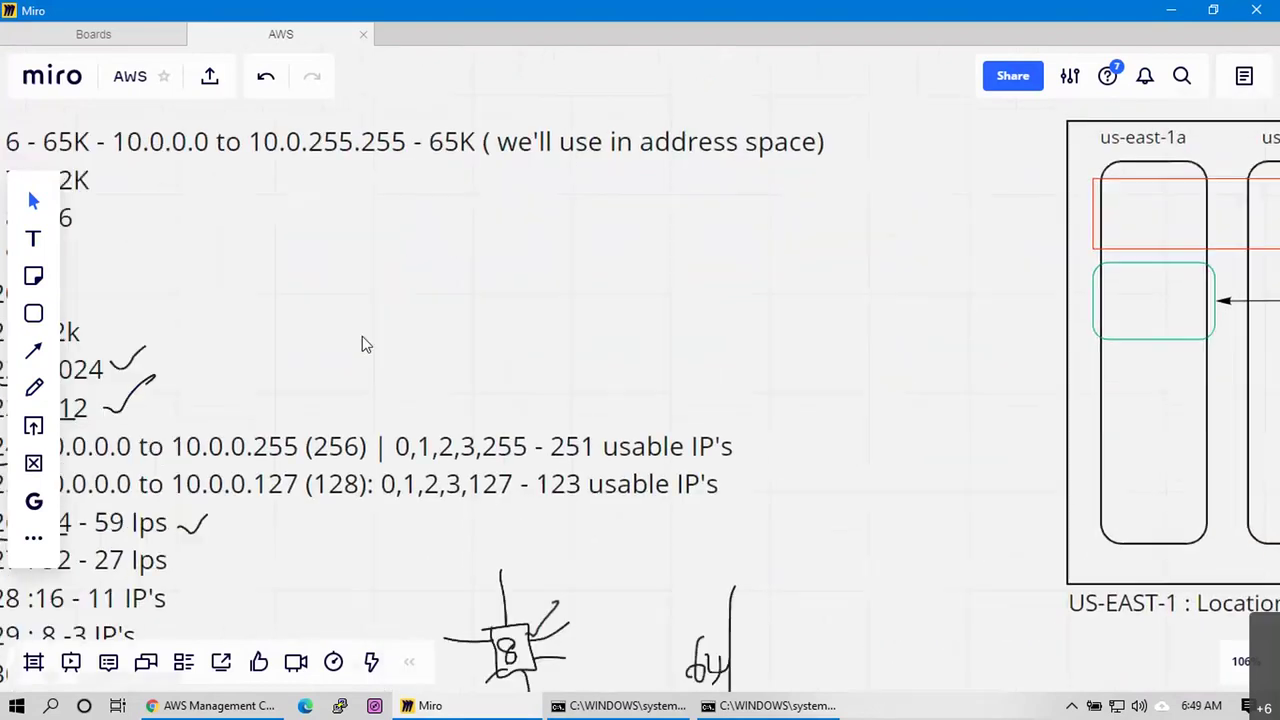
left_click_drag(362, 338, 516, 188)
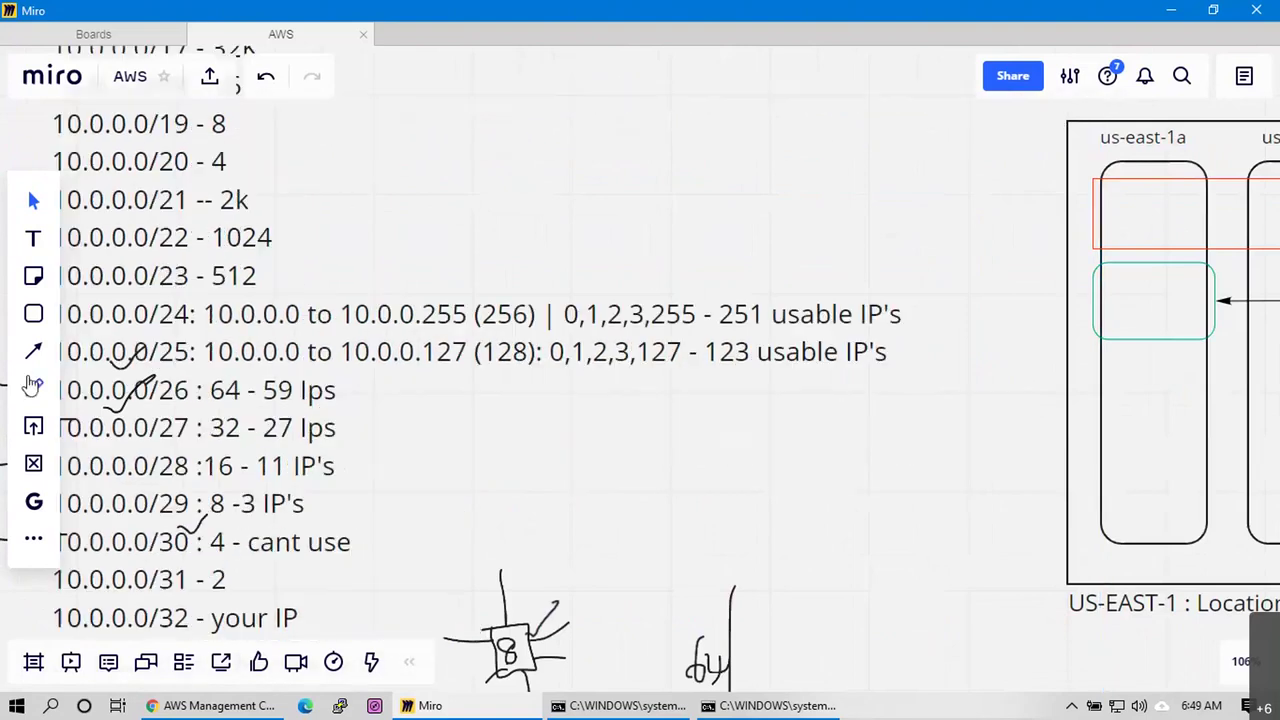
key("p")
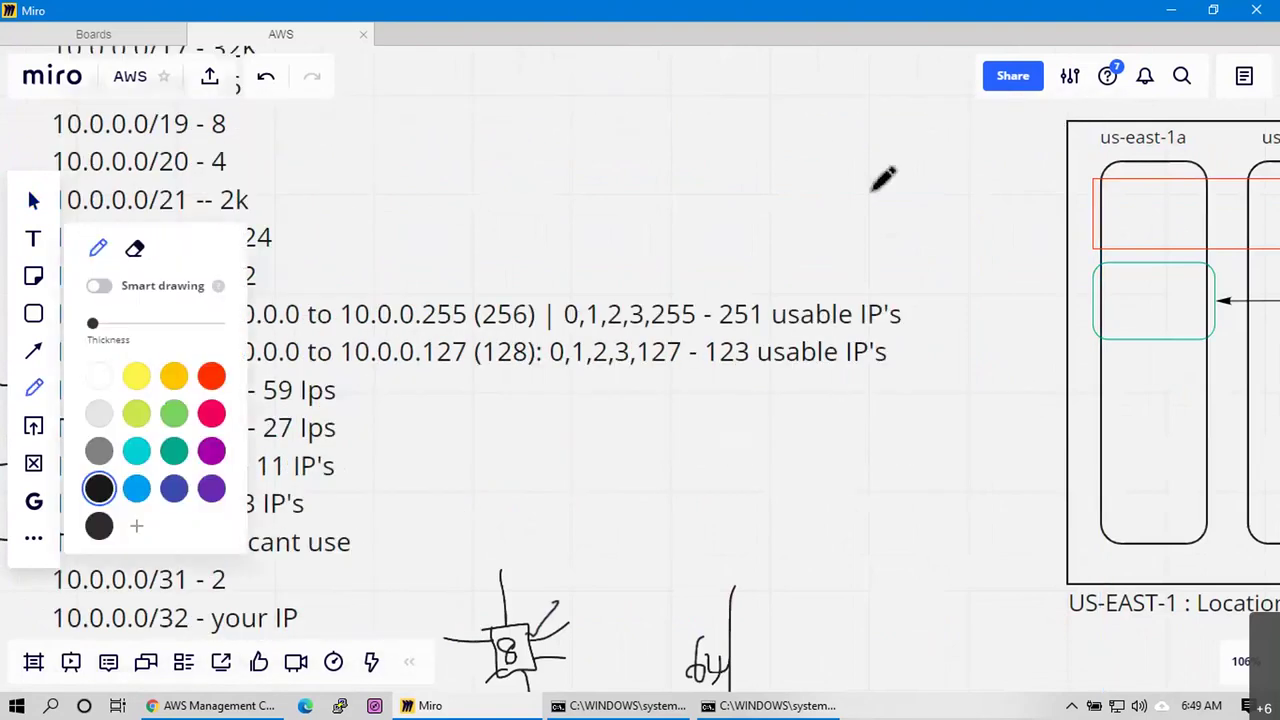
left_click(33, 200)
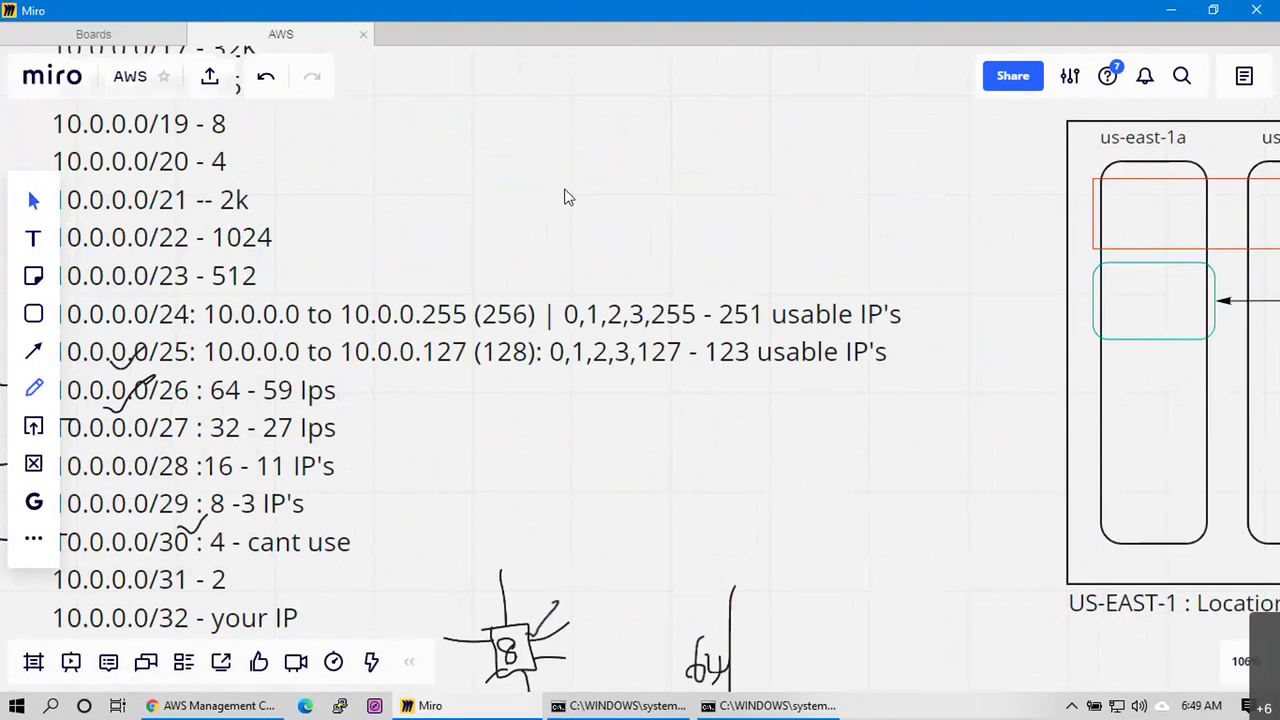
scroll(565, 197, "up", 3)
Draw freehand check marks above the 10.0.0.0/16 range and the 10.0.0.0/24 usable IPs, plus a small arrow pointing to the /16 line
key("p")
mouse_move(458, 93)
left_mouse_down()
mouse_move(474, 100)
mouse_move(520, 50)
left_mouse_up()
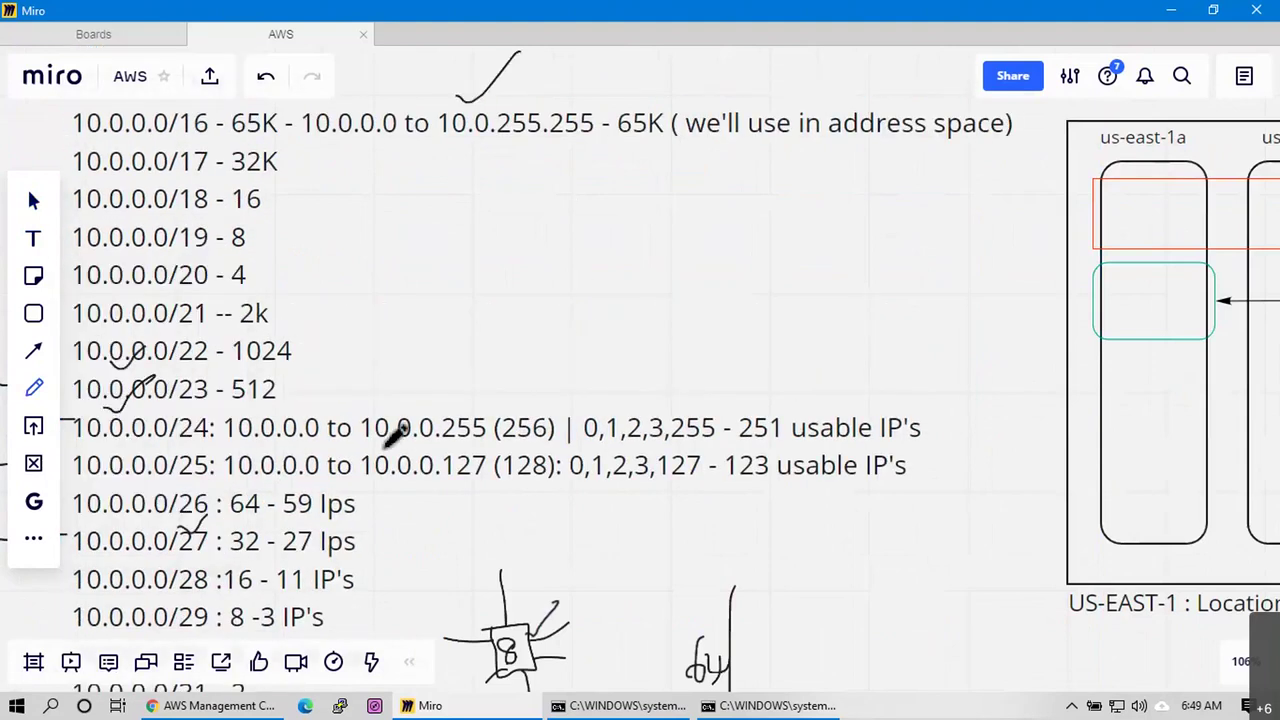
left_click(35, 389)
left_click_drag(830, 405, 886, 357)
mouse_move(828, 398)
left_mouse_down()
mouse_move(844, 412)
mouse_move(877, 372)
left_mouse_up()
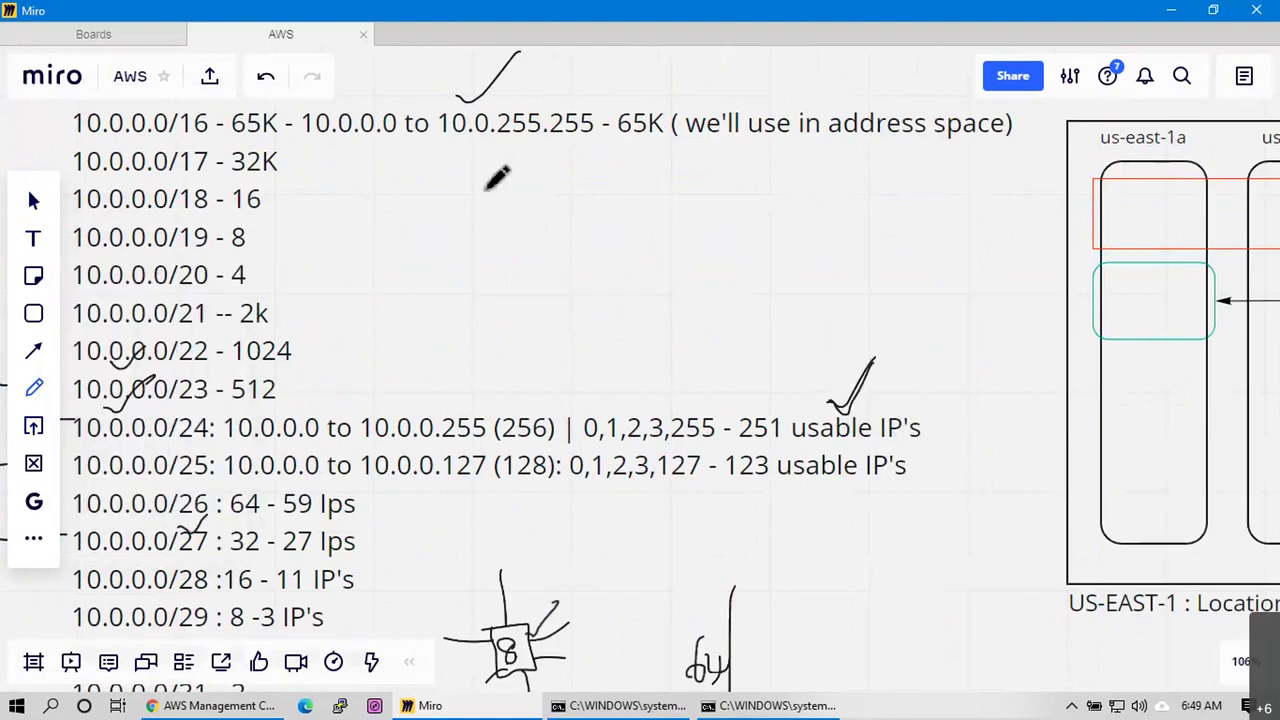
left_click_drag(22, 127, 49, 131)
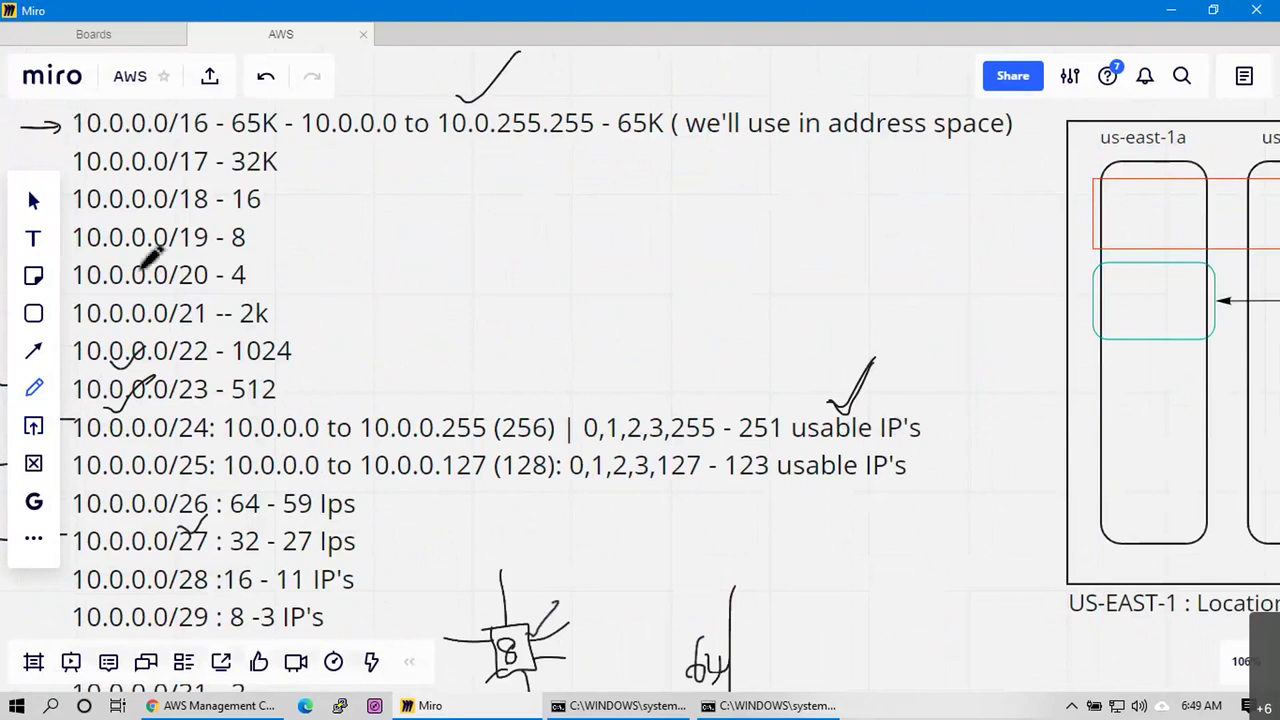
Handwrite underlined numbers at the ends of the /24 and /25 lines, underline the 128, and go over the /16 arrow again
mouse_move(895, 393)
left_mouse_down()
mouse_move(902, 378)
mouse_move(917, 399)
left_mouse_up()
left_click_drag(34, 126, 46, 118)
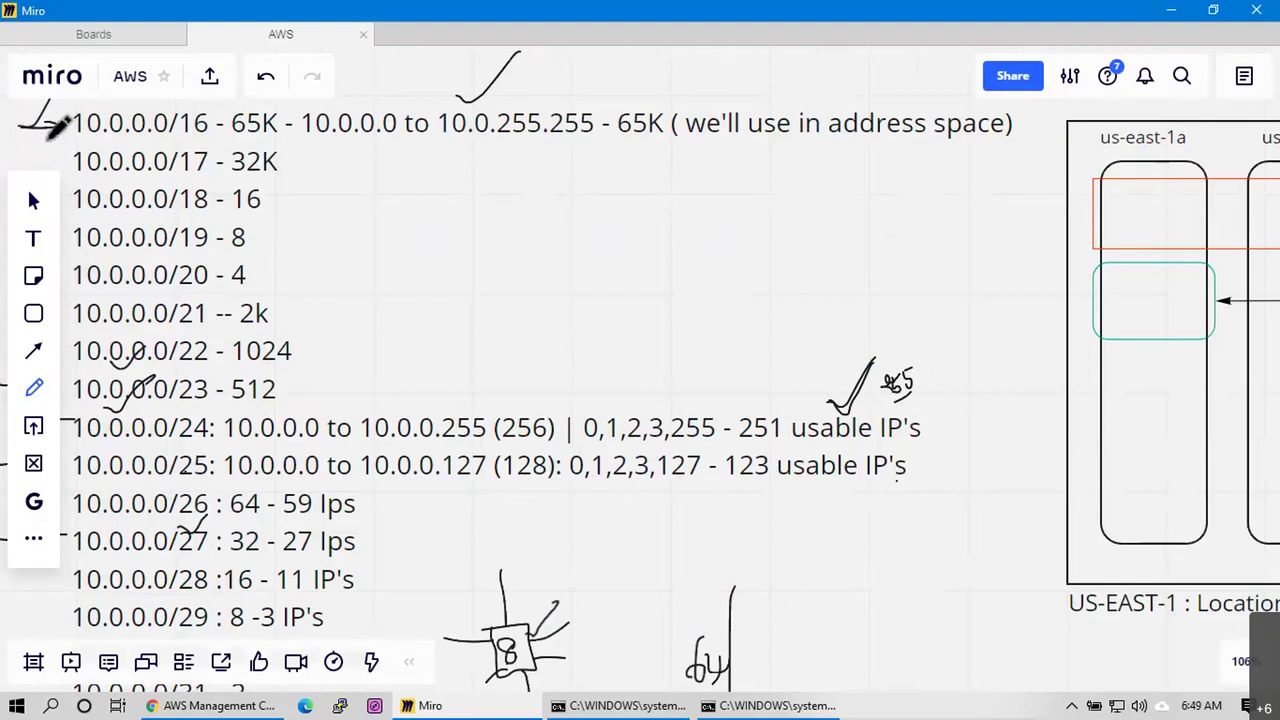
left_click(921, 461)
left_click_drag(922, 452, 956, 465)
left_click_drag(939, 489, 958, 477)
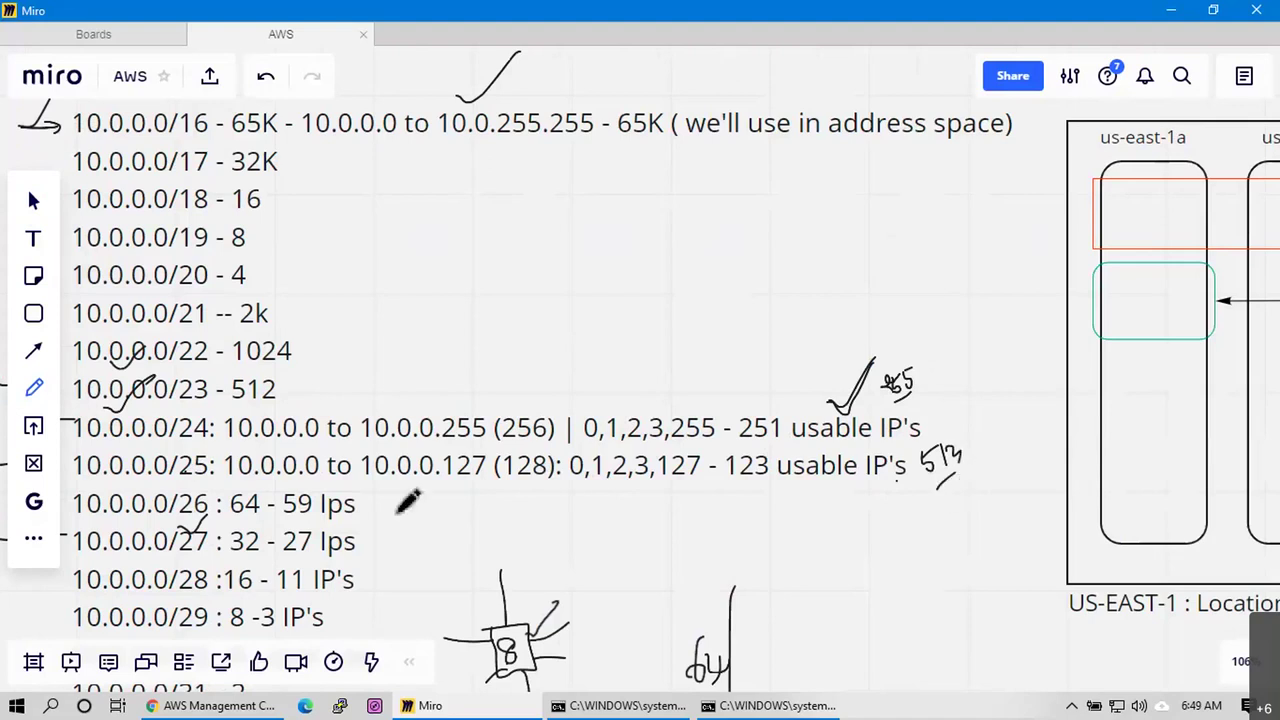
left_click_drag(518, 487, 540, 483)
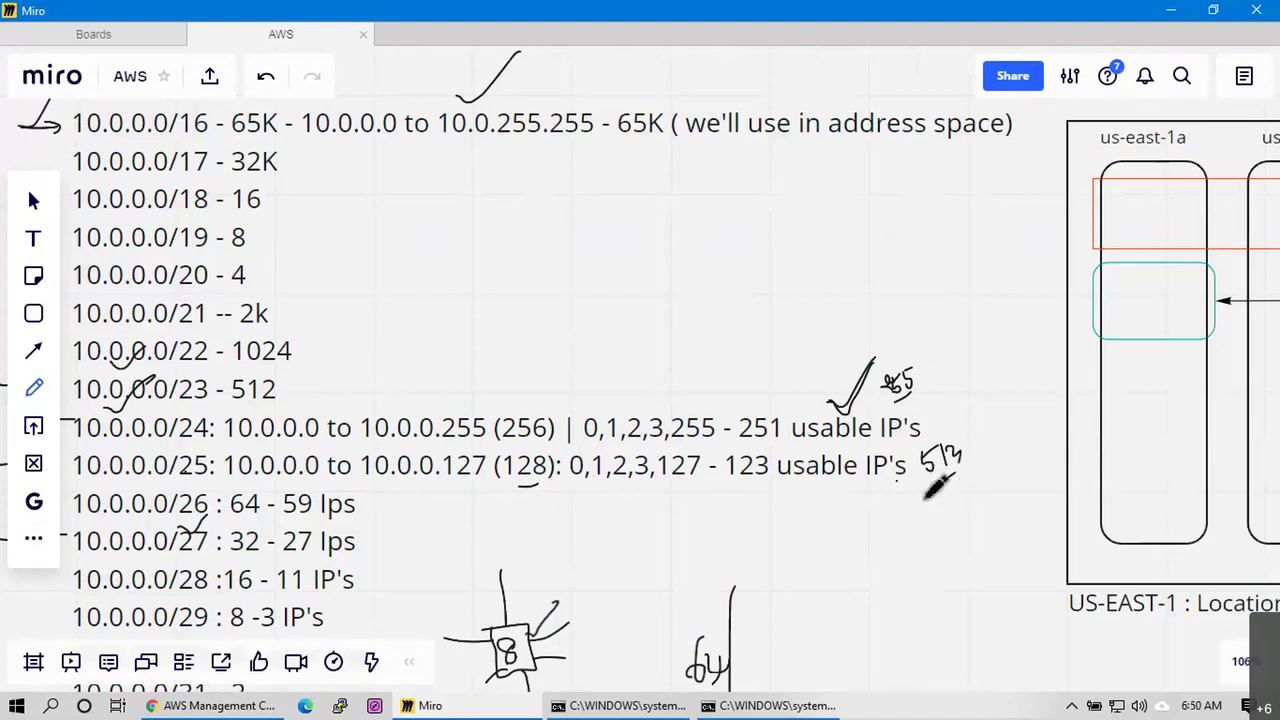
left_click_drag(937, 493, 975, 451)
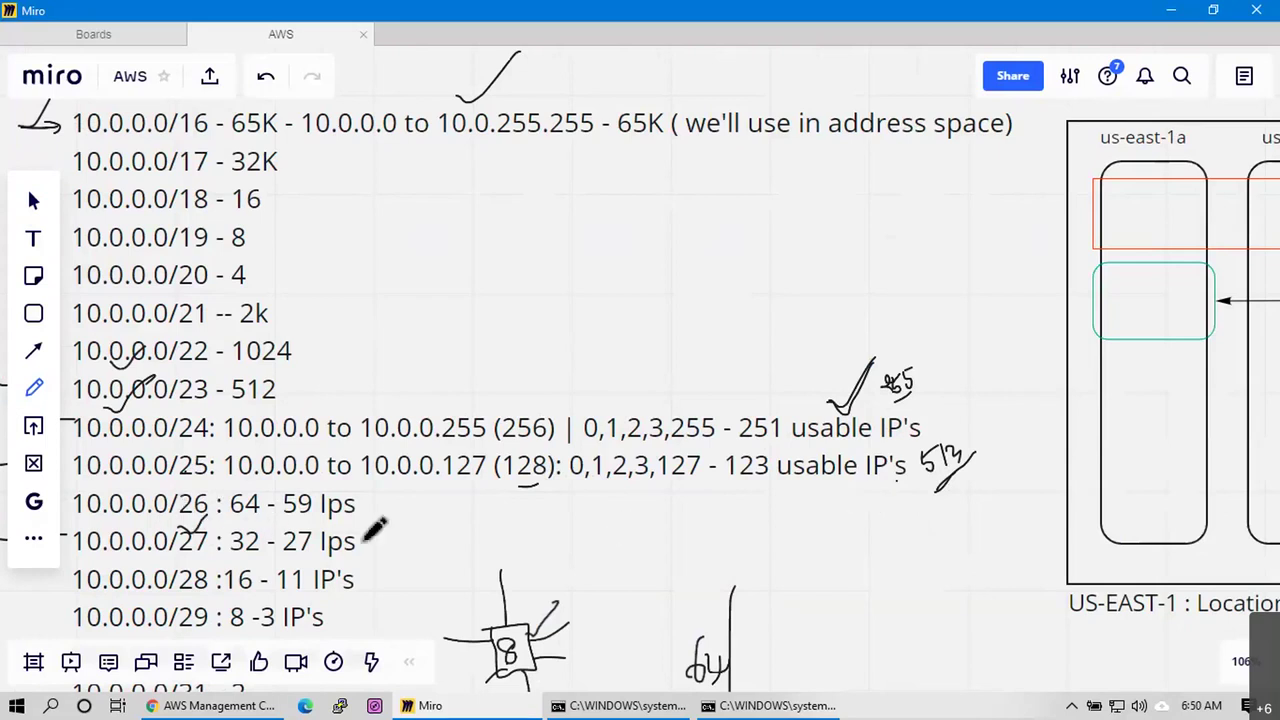
Handwrite an underlined 1024 after the /26 entry, followed by a colon and a second underlined number
mouse_move(364, 510)
left_mouse_down()
mouse_move(430, 506)
mouse_move(458, 537)
left_mouse_up()
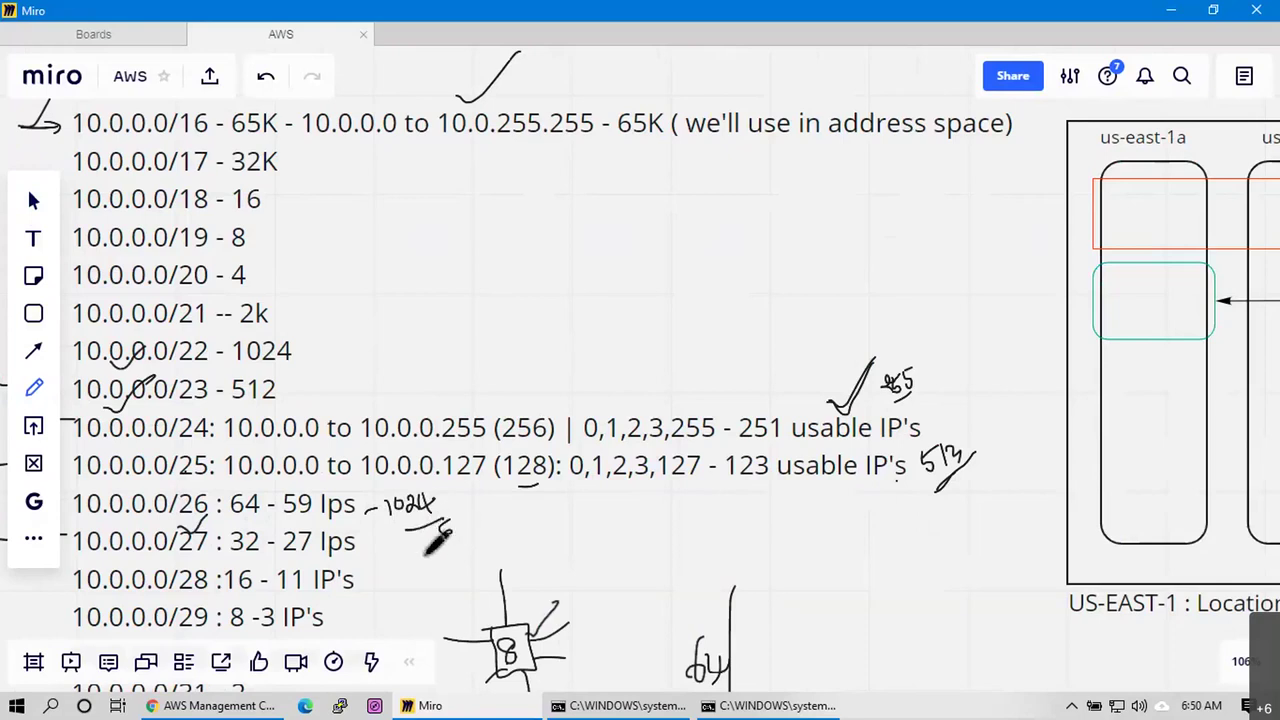
left_click(462, 521)
left_click(472, 517)
left_click_drag(476, 510, 492, 526)
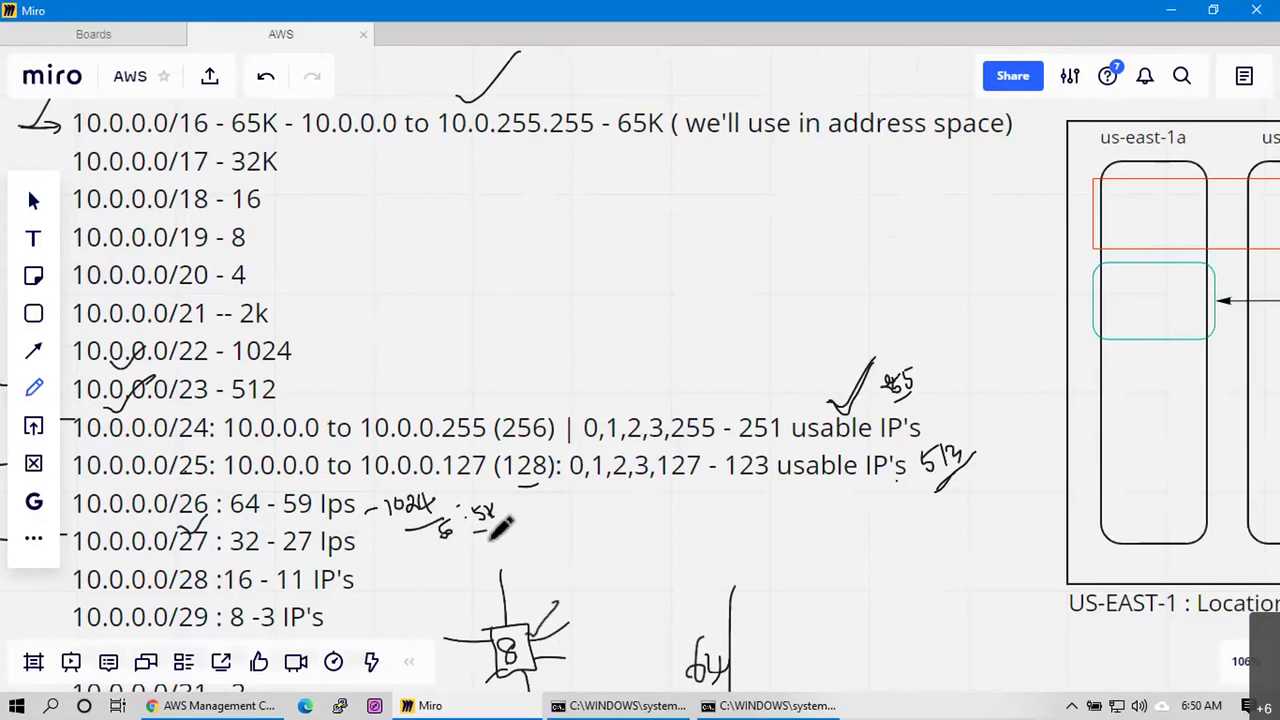
Handwrite a colon and 250 after the /25 note, and a colon and underlined 1200 after the /24 note
left_click(977, 437)
mouse_move(984, 441)
left_mouse_down()
mouse_move(992, 463)
mouse_move(1014, 432)
mouse_move(1004, 441)
left_mouse_up()
left_click(926, 369)
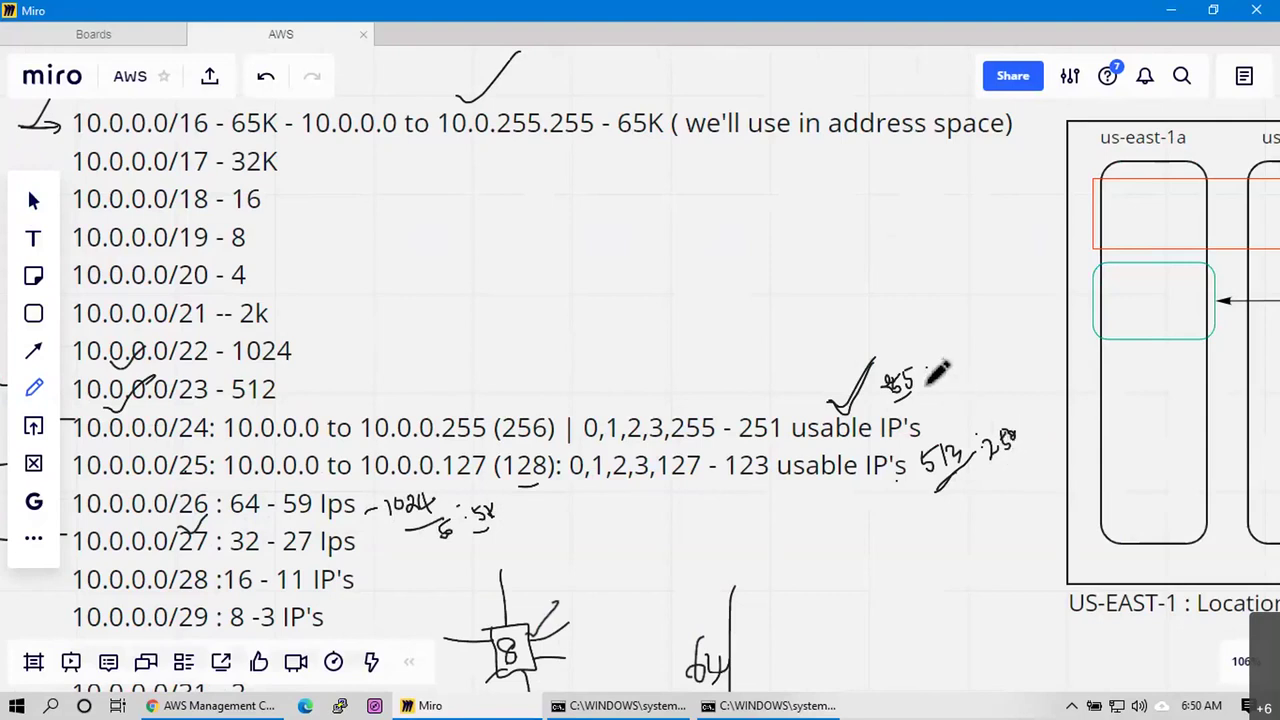
mouse_move(935, 346)
left_mouse_down()
mouse_move(933, 364)
mouse_move(959, 350)
mouse_move(970, 370)
left_mouse_up()
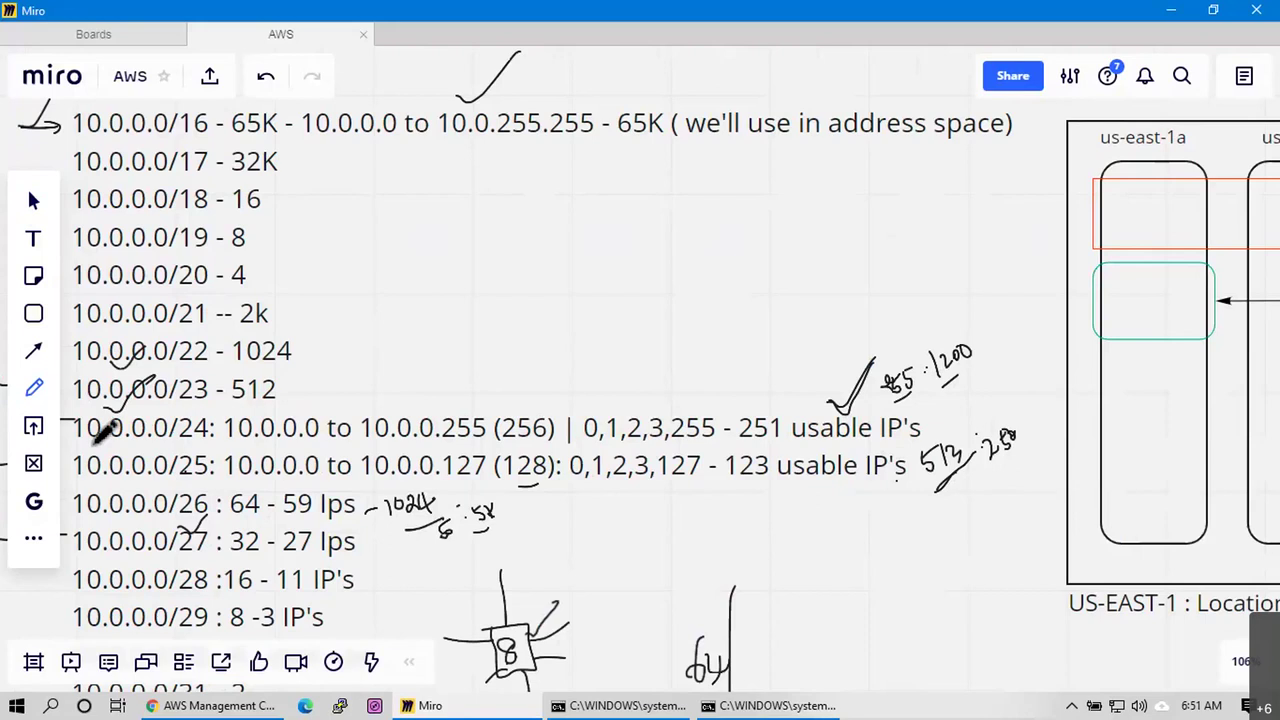
Switch to the AWS Management Console in Chrome and open the list of VPCs in the VPC service
left_click(34, 202)
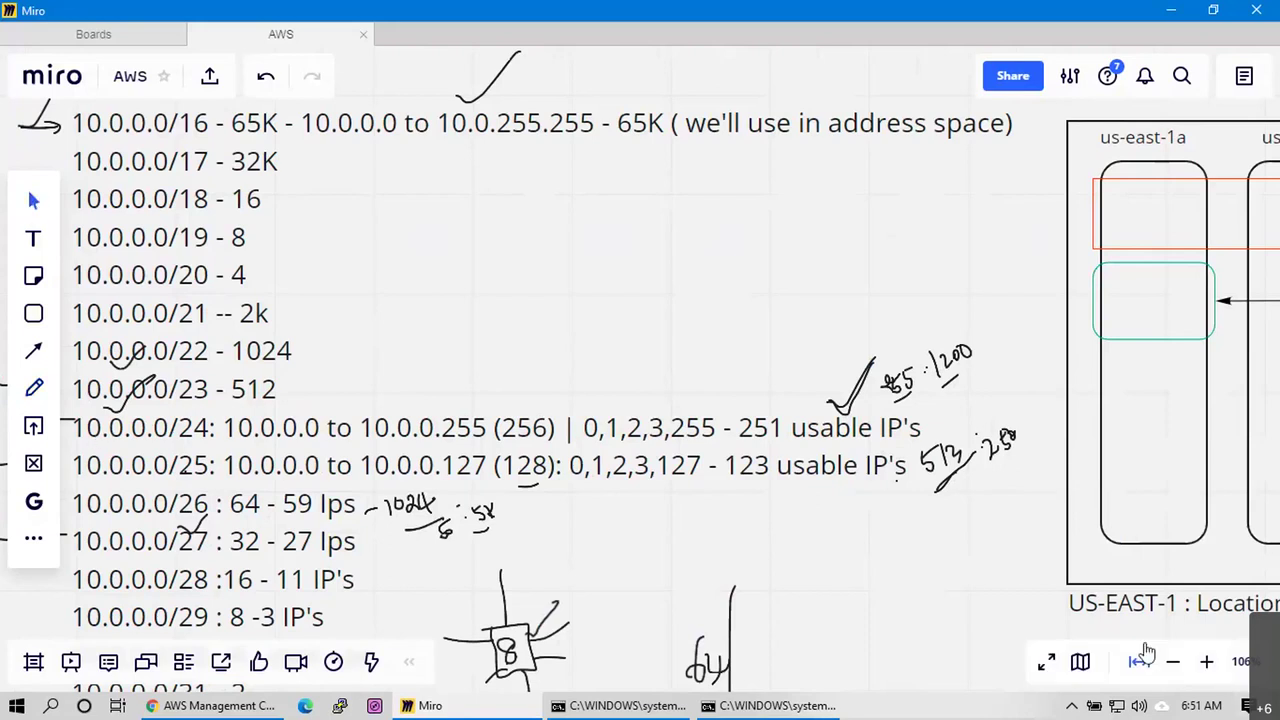
mouse_move(952, 606)
left_mouse_down()
mouse_move(229, 563)
mouse_move(626, 580)
mouse_move(1063, 643)
mouse_move(614, 649)
mouse_move(186, 617)
mouse_move(177, 629)
mouse_move(202, 628)
left_mouse_up()
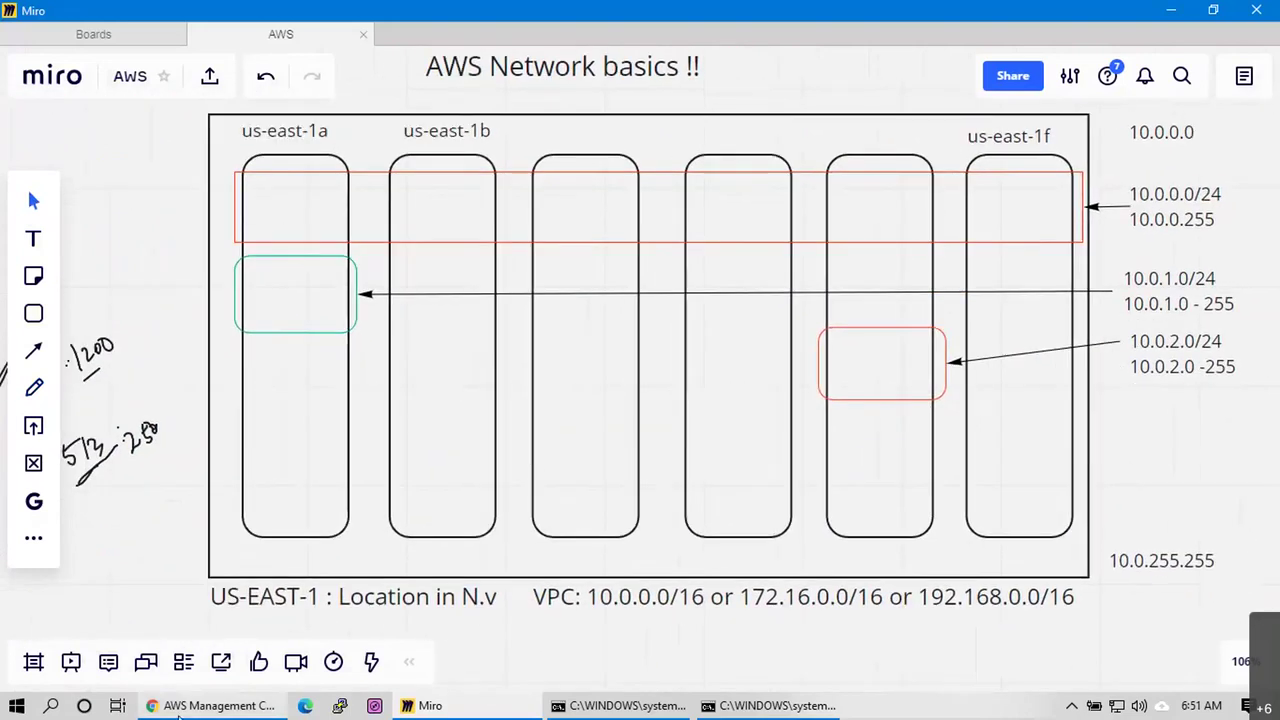
left_click(210, 705)
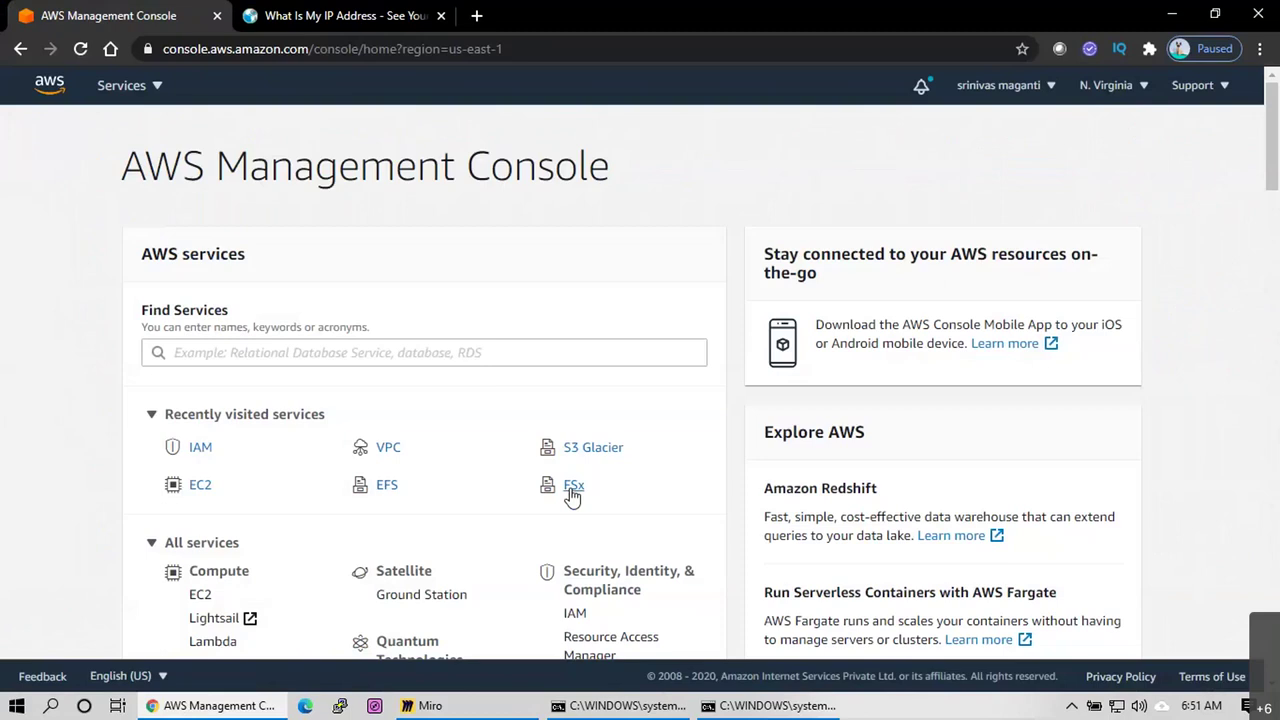
left_click(396, 452)
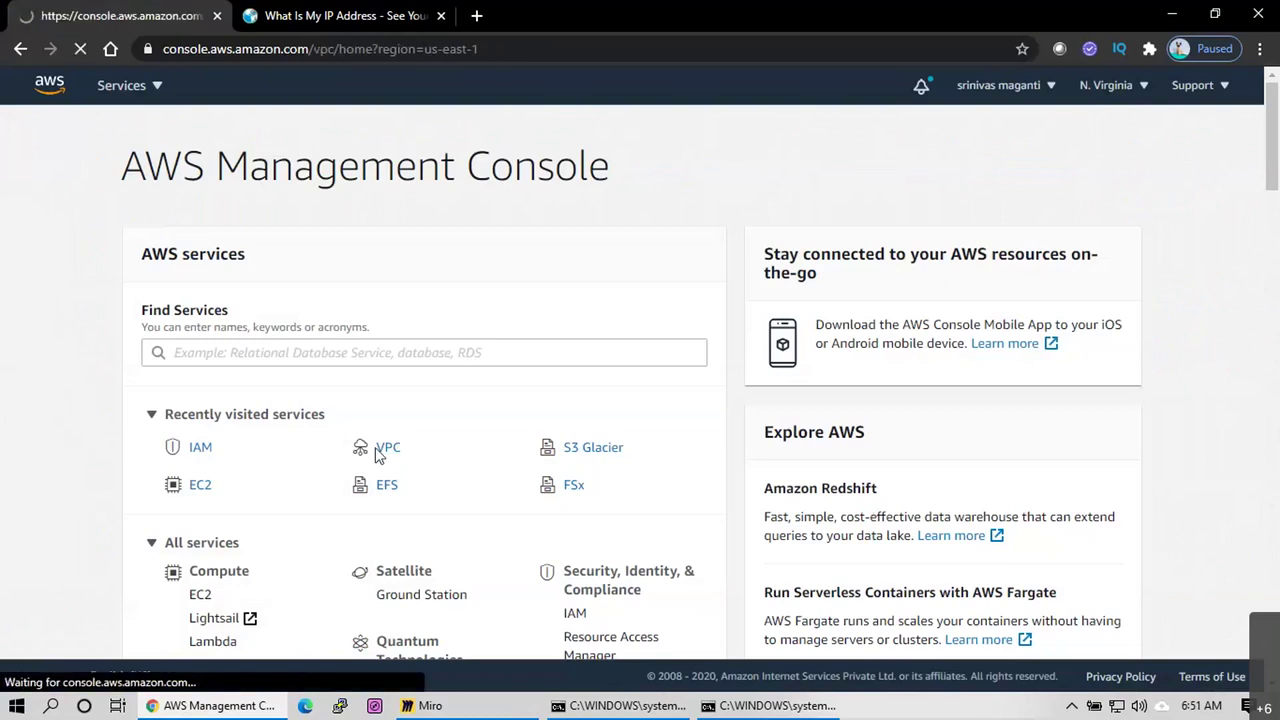
scroll(256, 541, "down", 10)
scroll(247, 561, "down", 5)
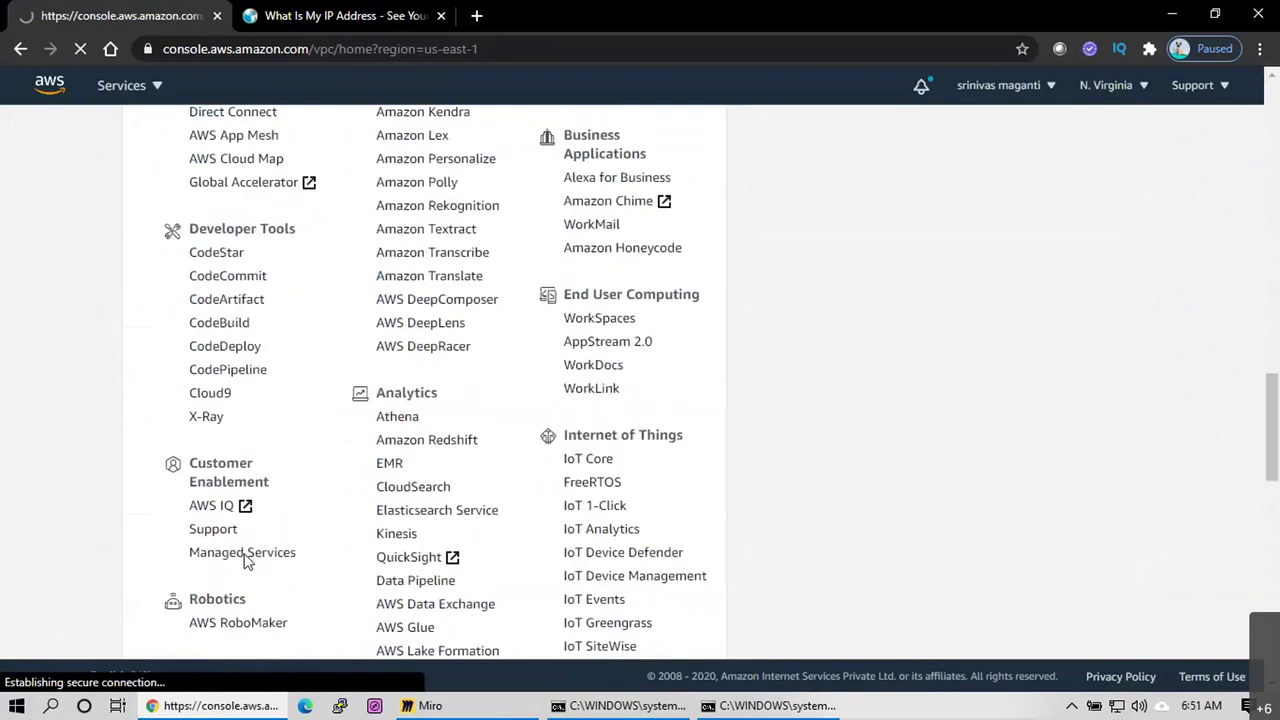
scroll(240, 285, "up", 2)
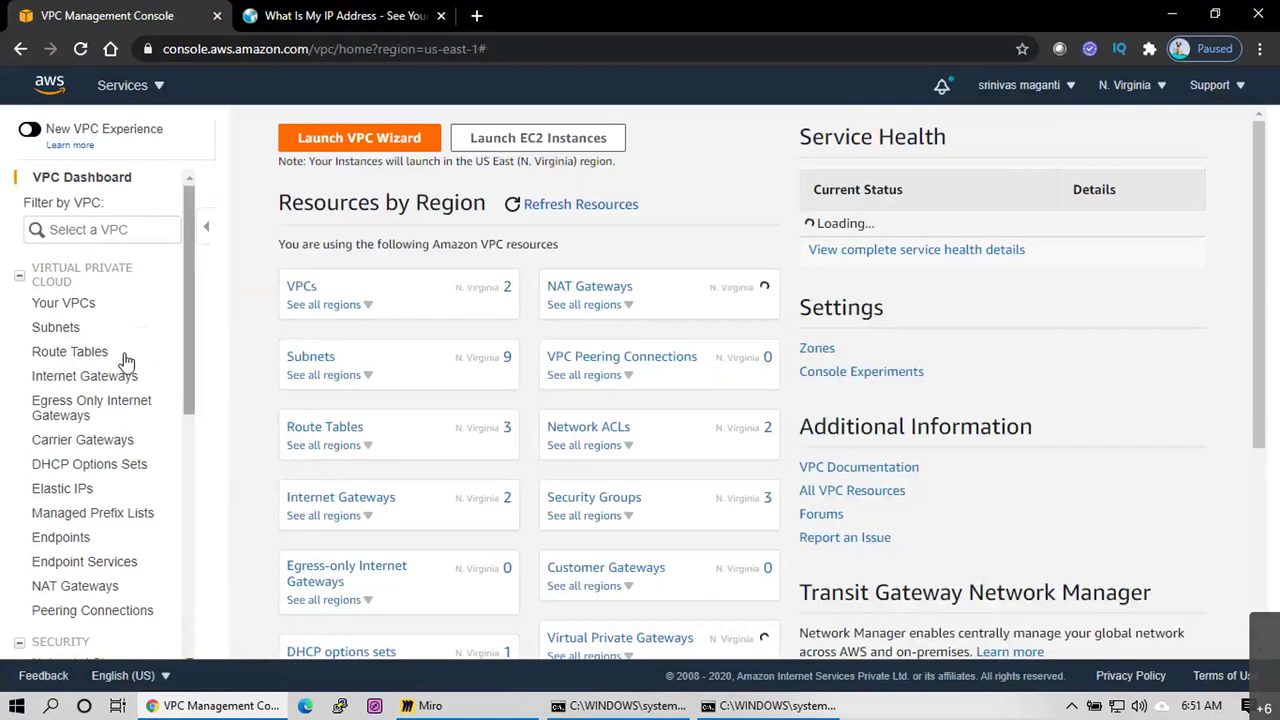
left_click(70, 303)
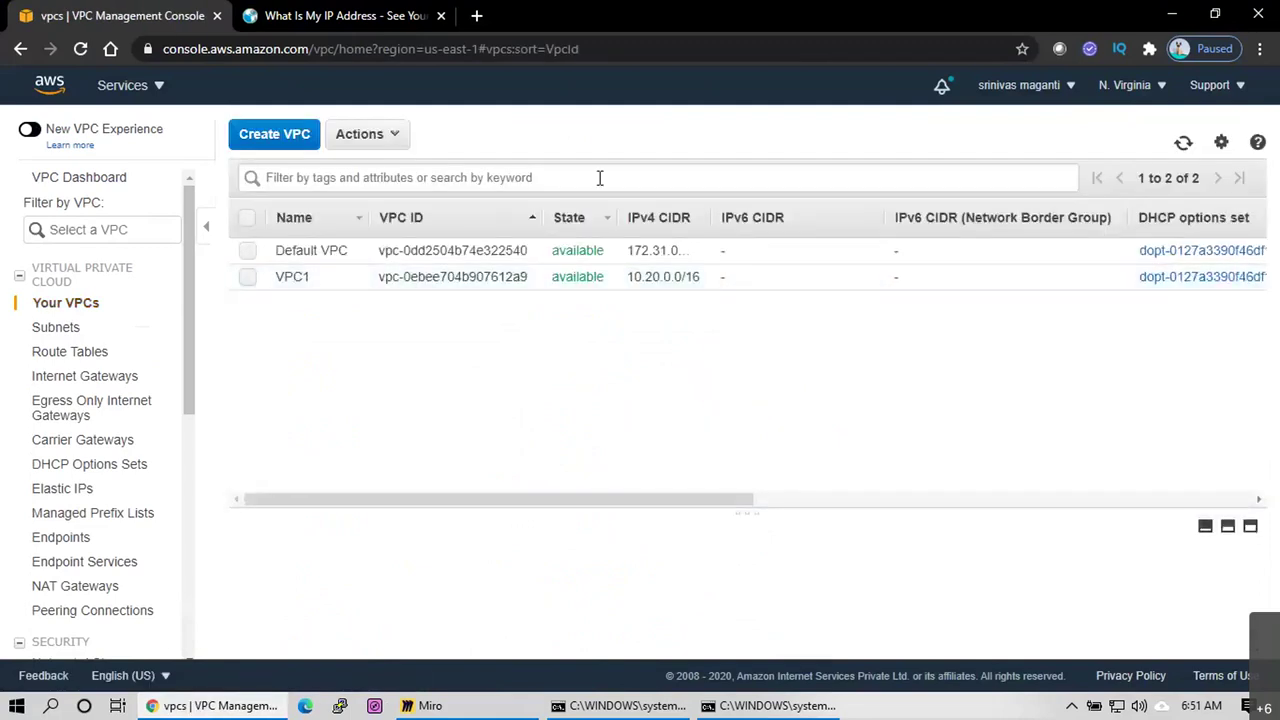
Start a new VPC with the name tag EUS_VPC1 and the IPv4 CIDR block 10.0.0.0/16
left_click(268, 143)
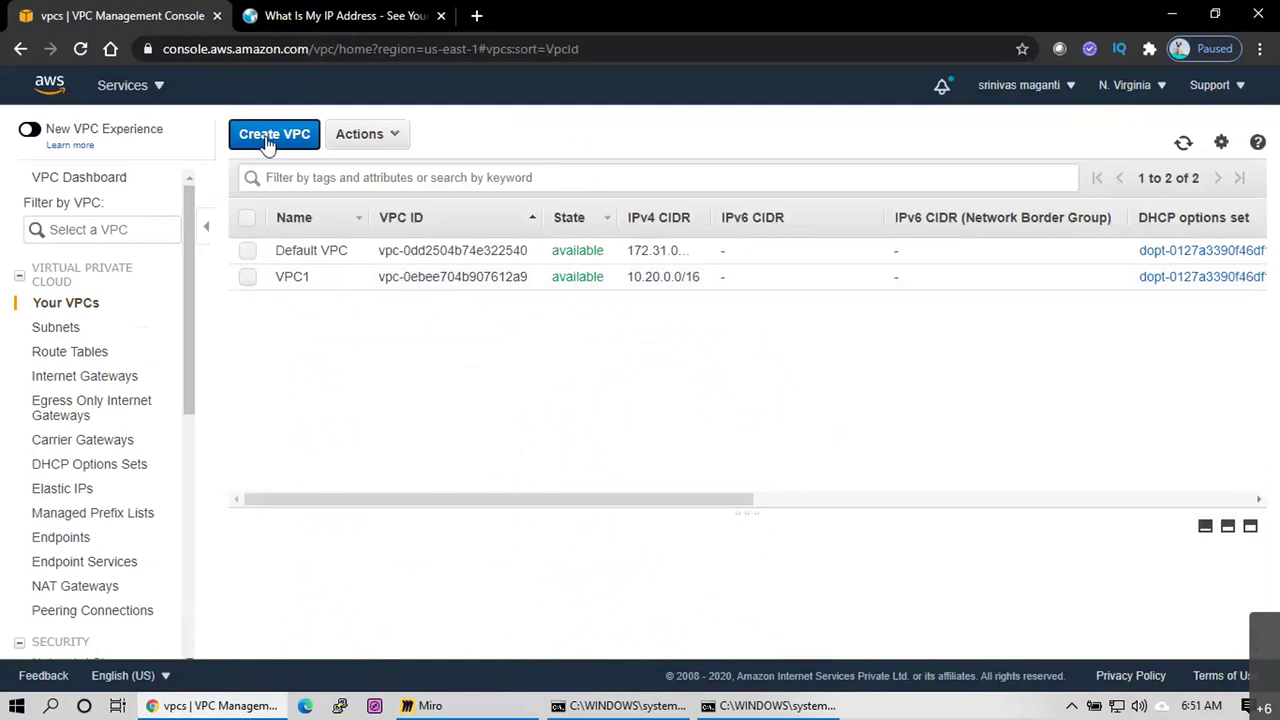
left_click(380, 268)
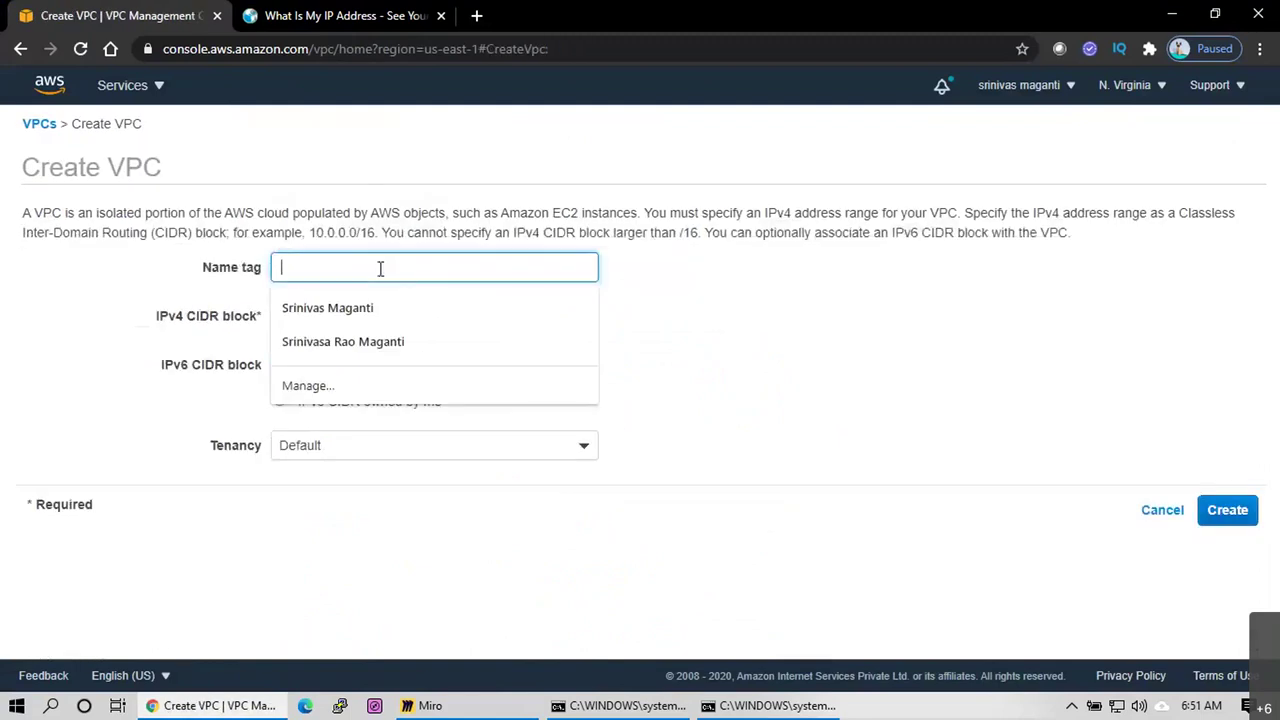
type("EUS_VPC1")
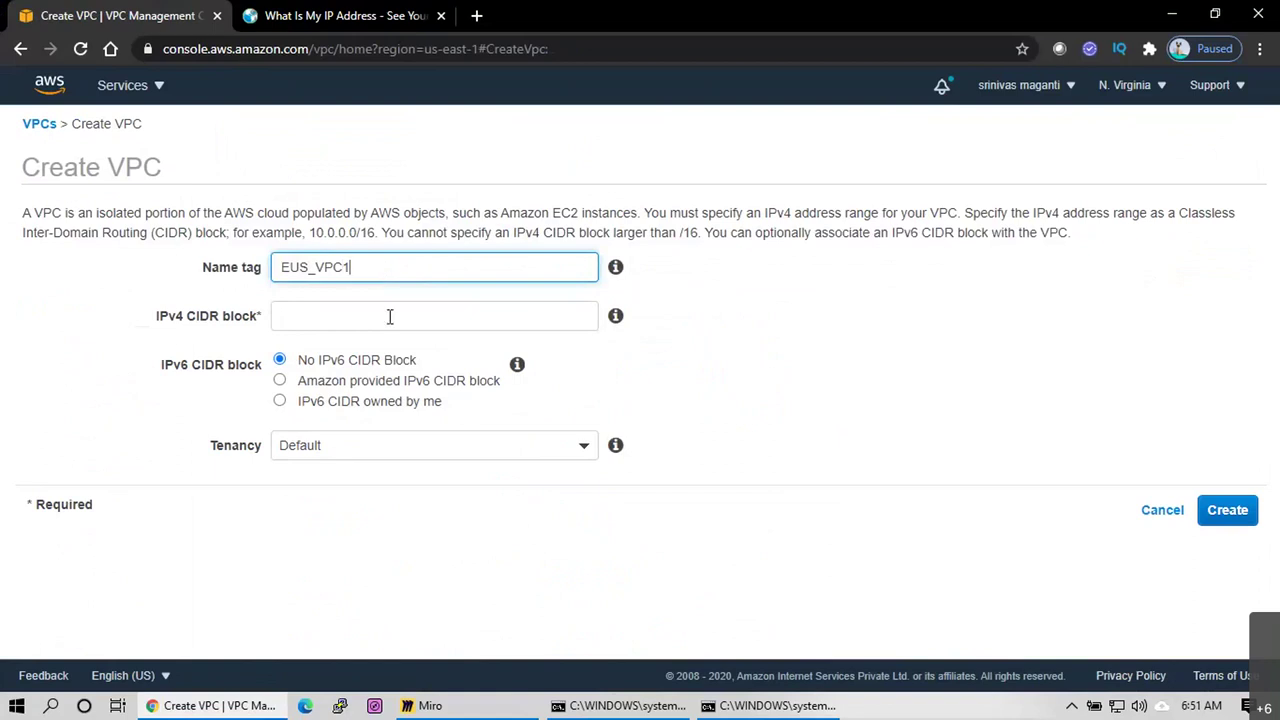
left_click(385, 316)
type("10.0.0.0")
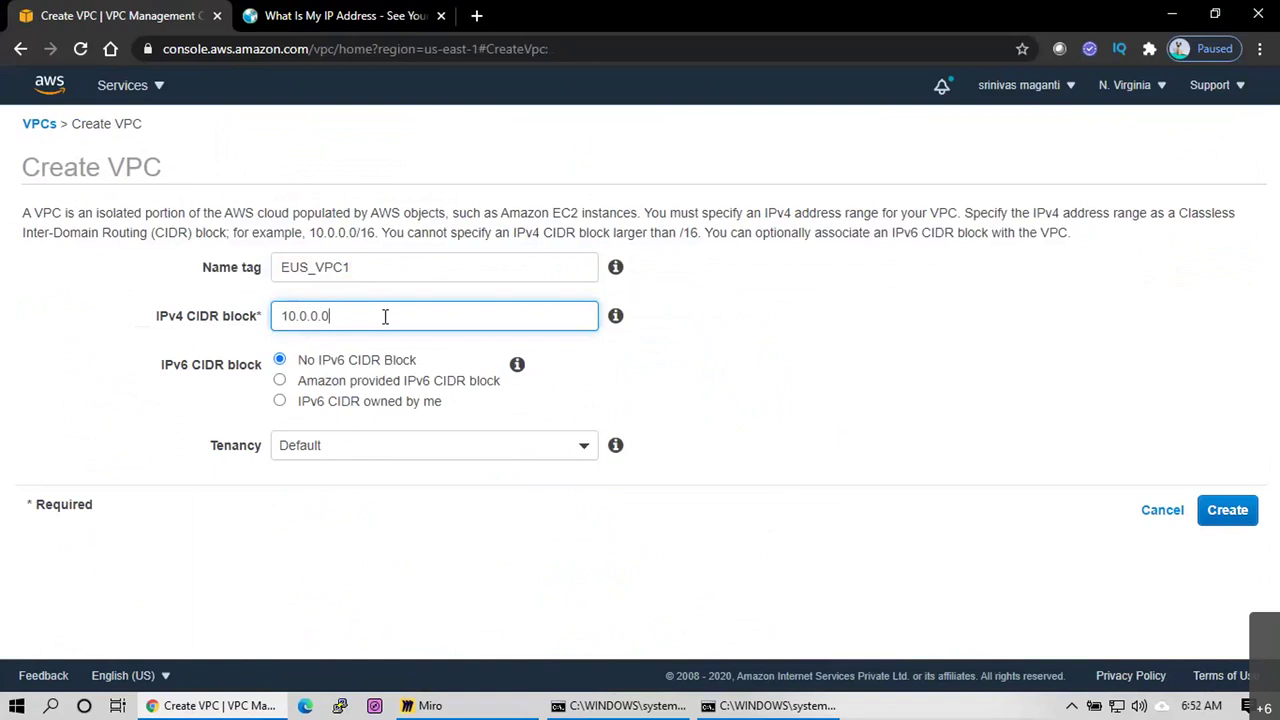
type("/16")
Review the tenancy options and their help text, choose Default tenancy, create the VPC and close the result page
left_click(560, 468)
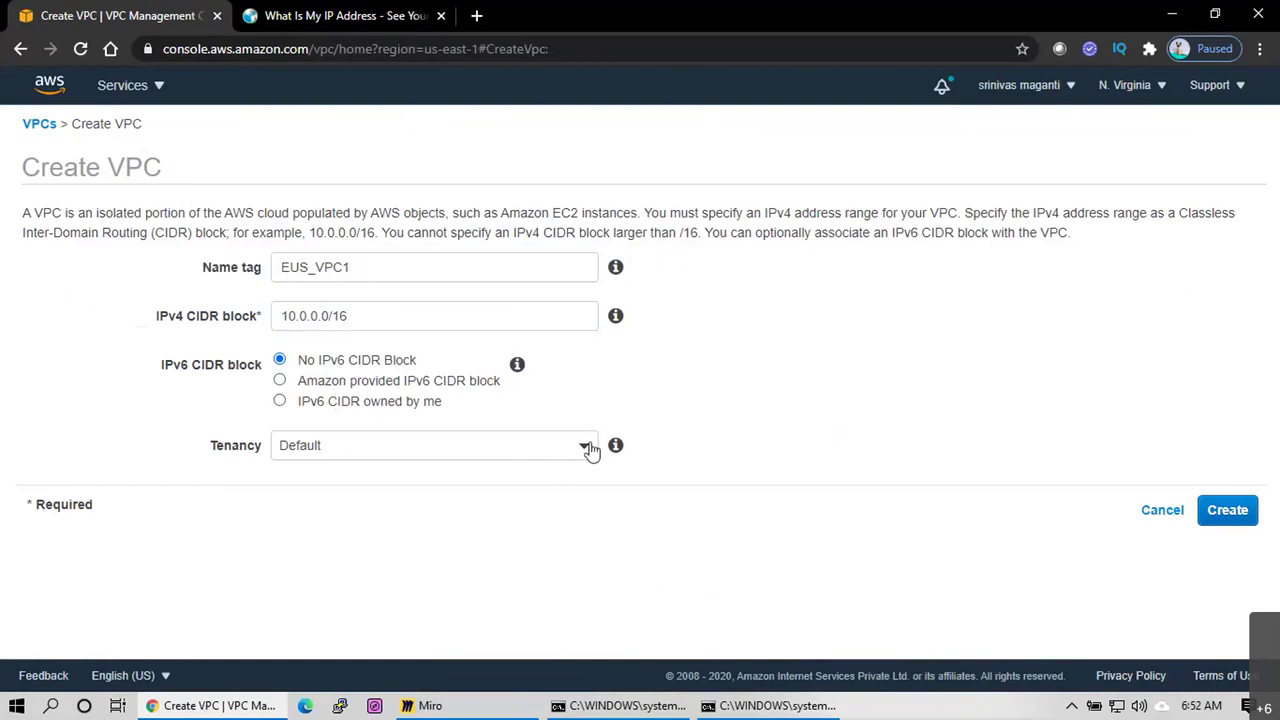
left_click(585, 446)
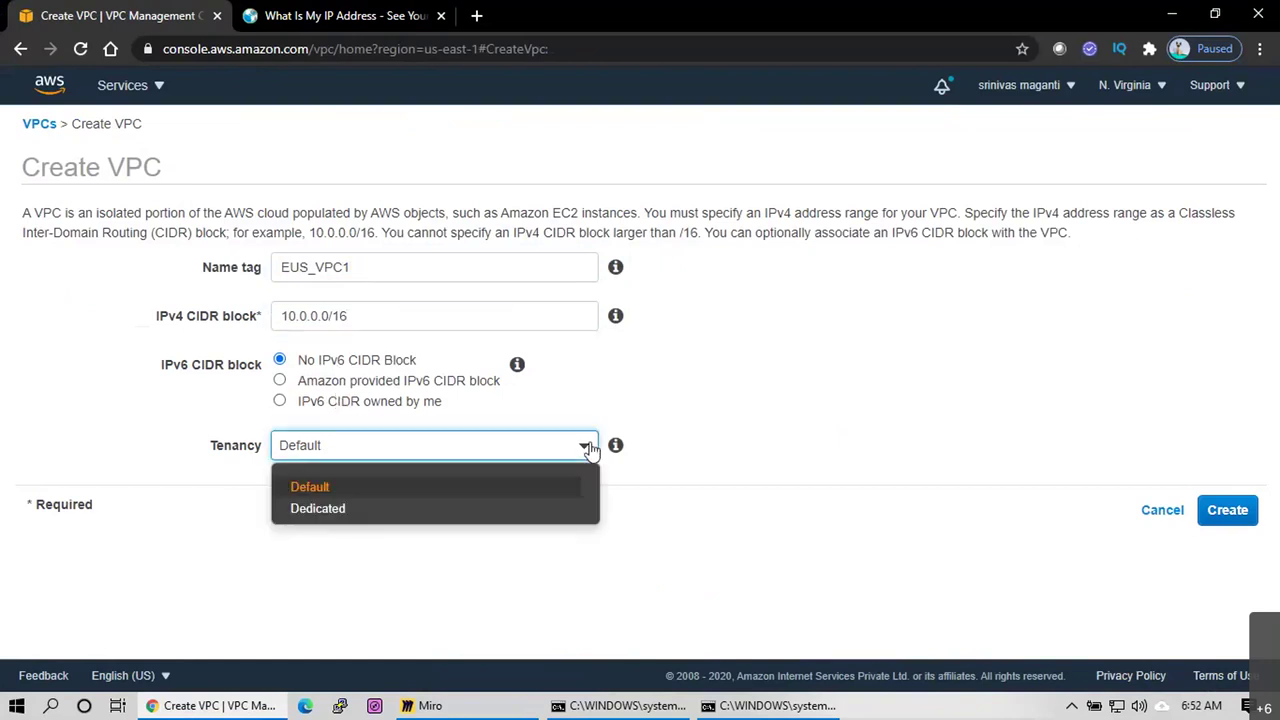
left_click(347, 489)
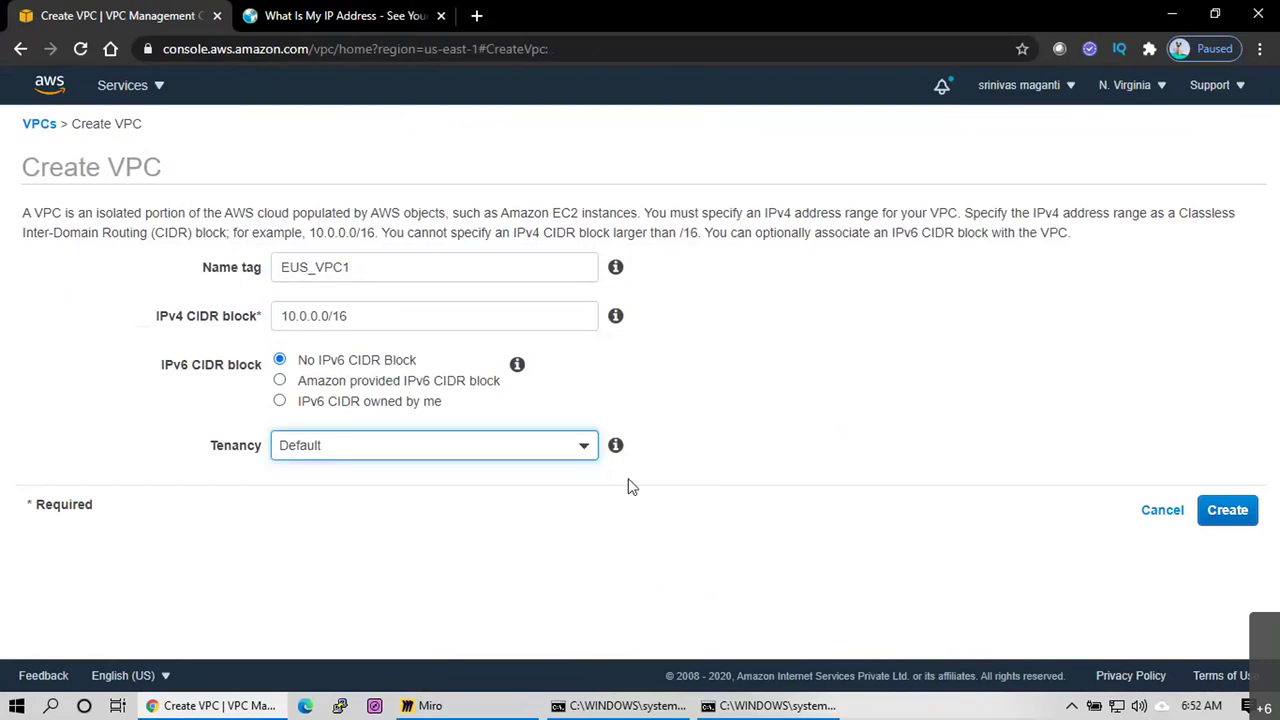
mouse_move(615, 449)
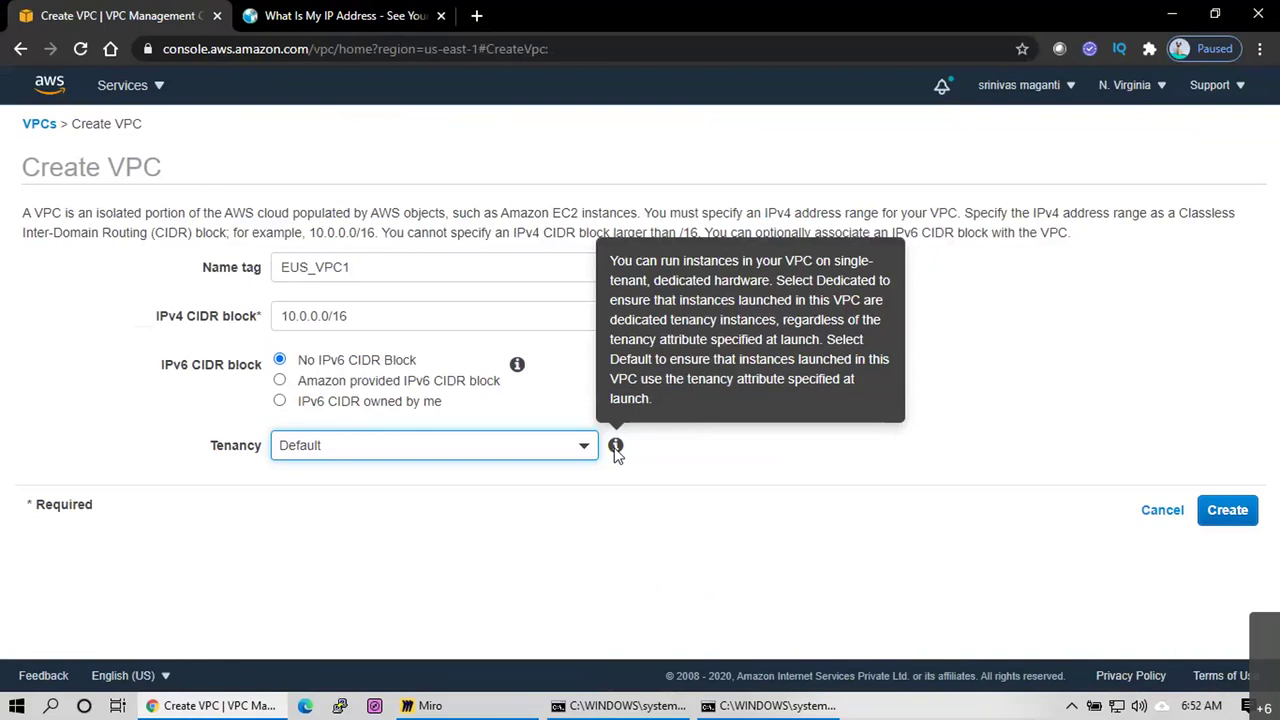
left_click(576, 452)
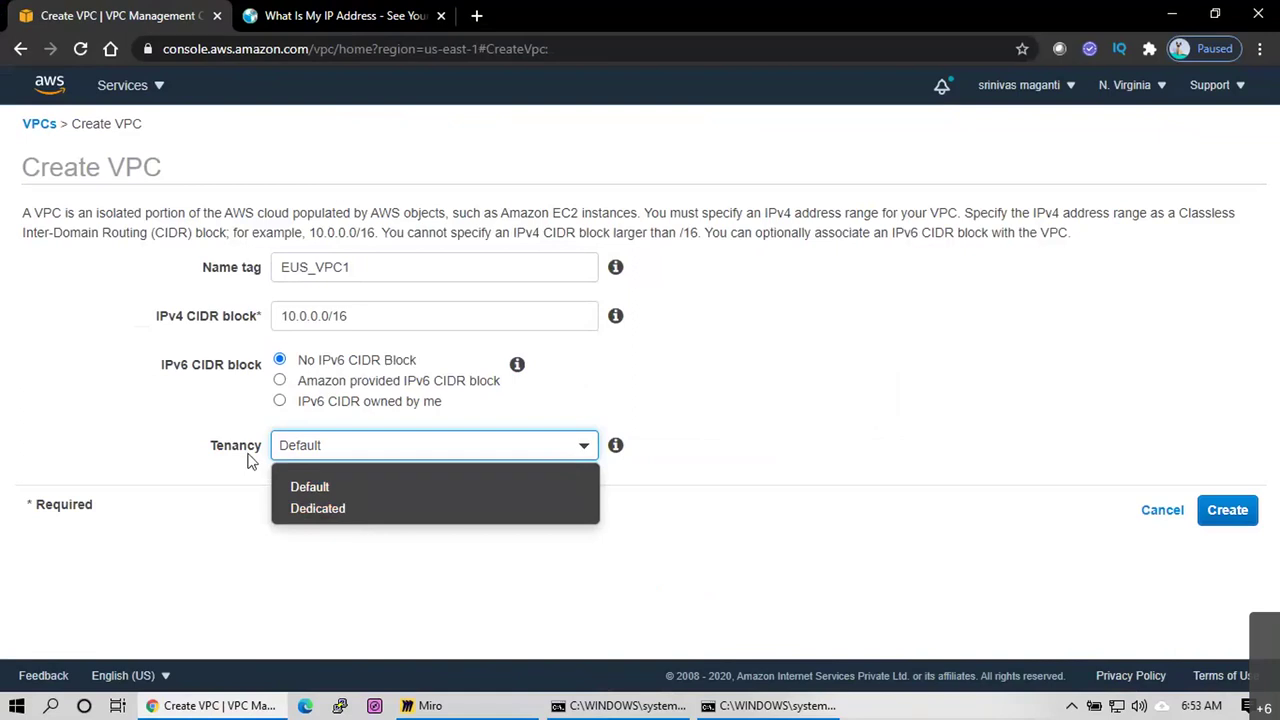
left_click(336, 490)
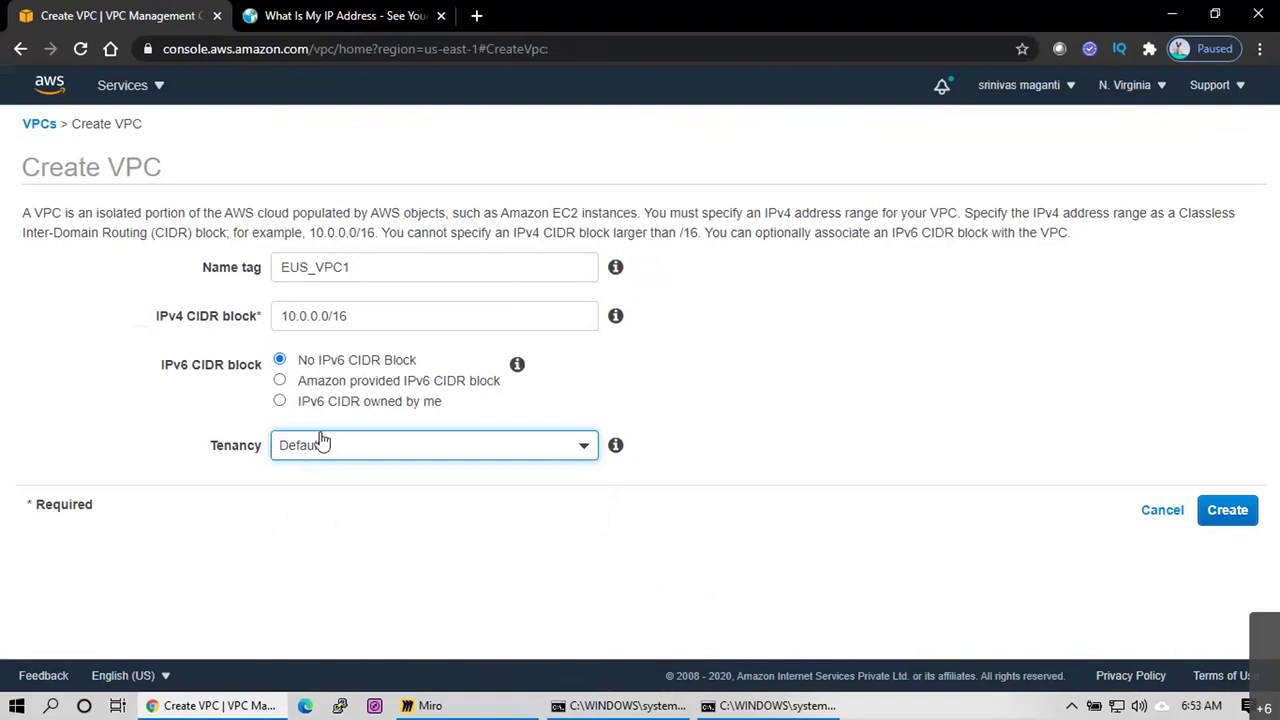
left_click(1228, 510)
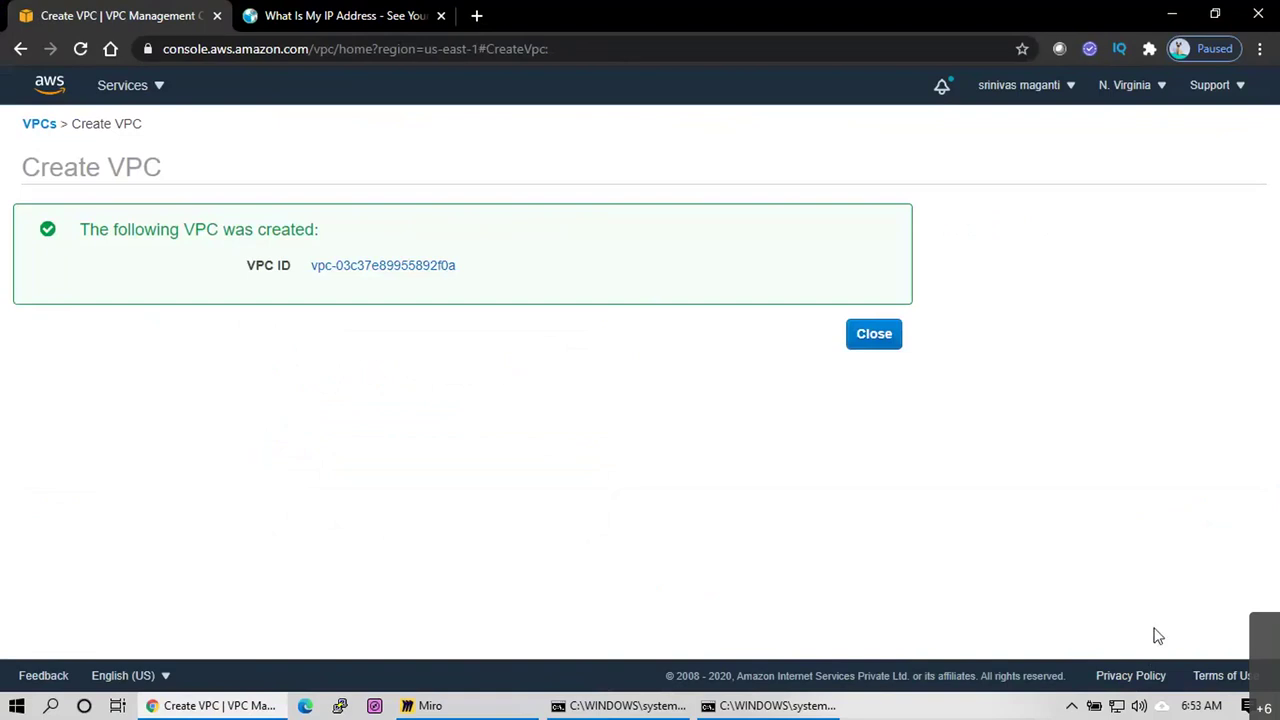
left_click(874, 336)
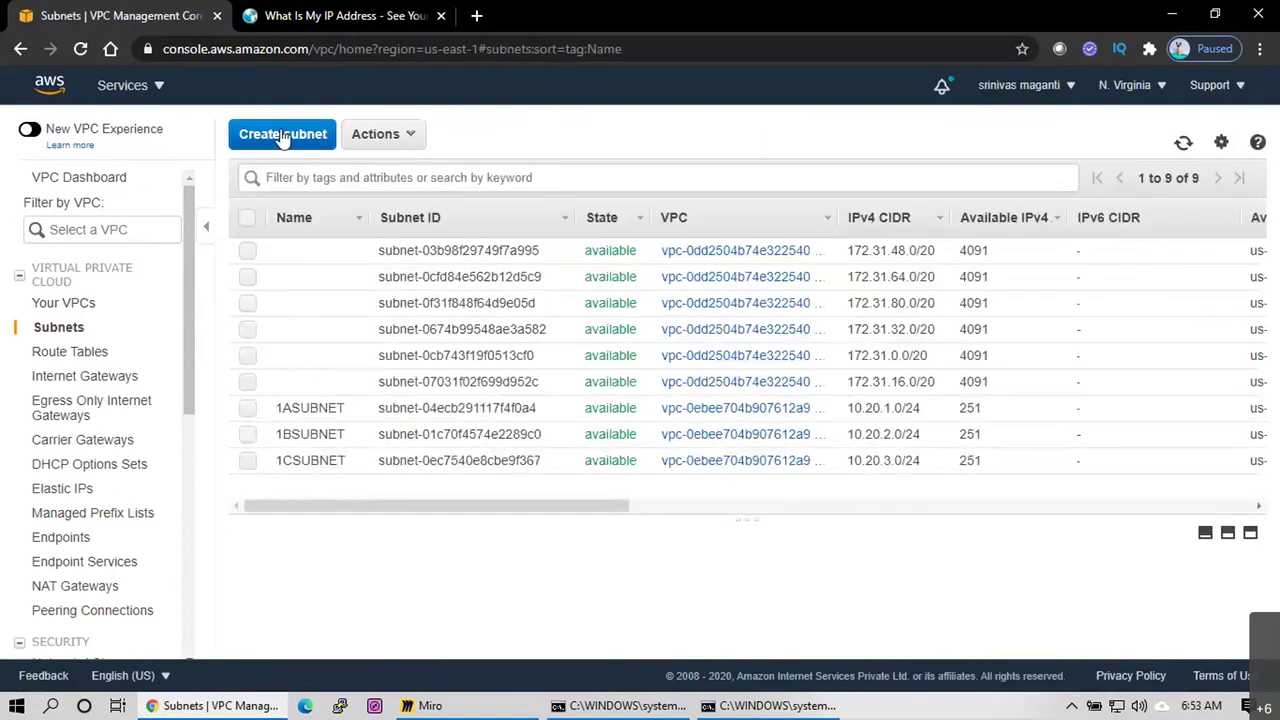
Start a new subnet with the name tag EUS_VPC1_SUB1 in the VPC EUS_VPC1
left_click(283, 136)
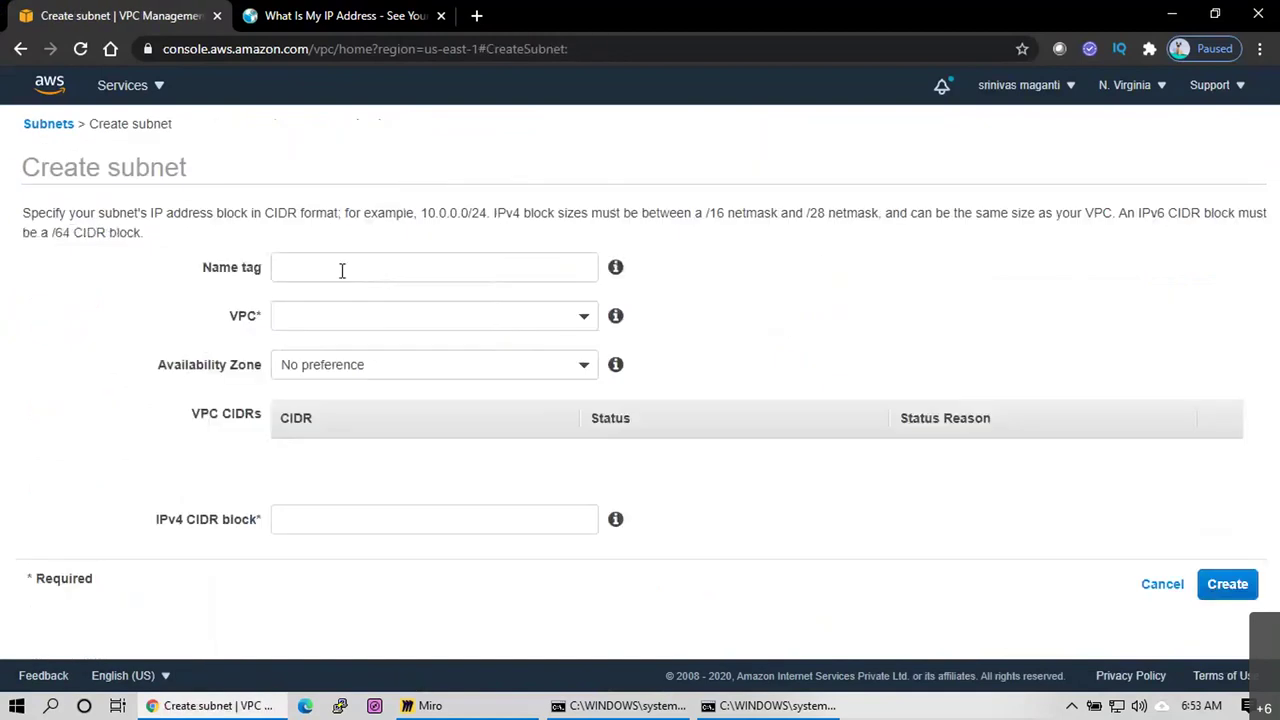
left_click(329, 277)
type("ES")
key("BackSpace")
type("US_VPC1_SUB1")
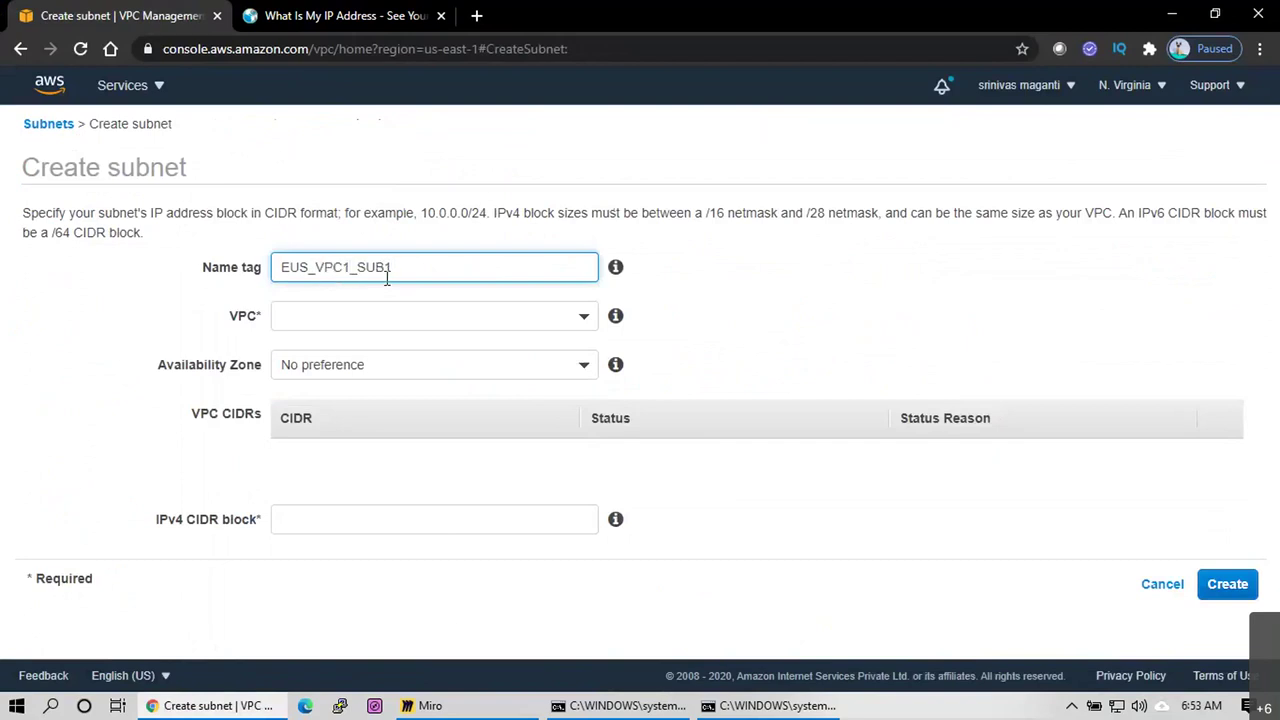
left_click(591, 320)
left_click(591, 320)
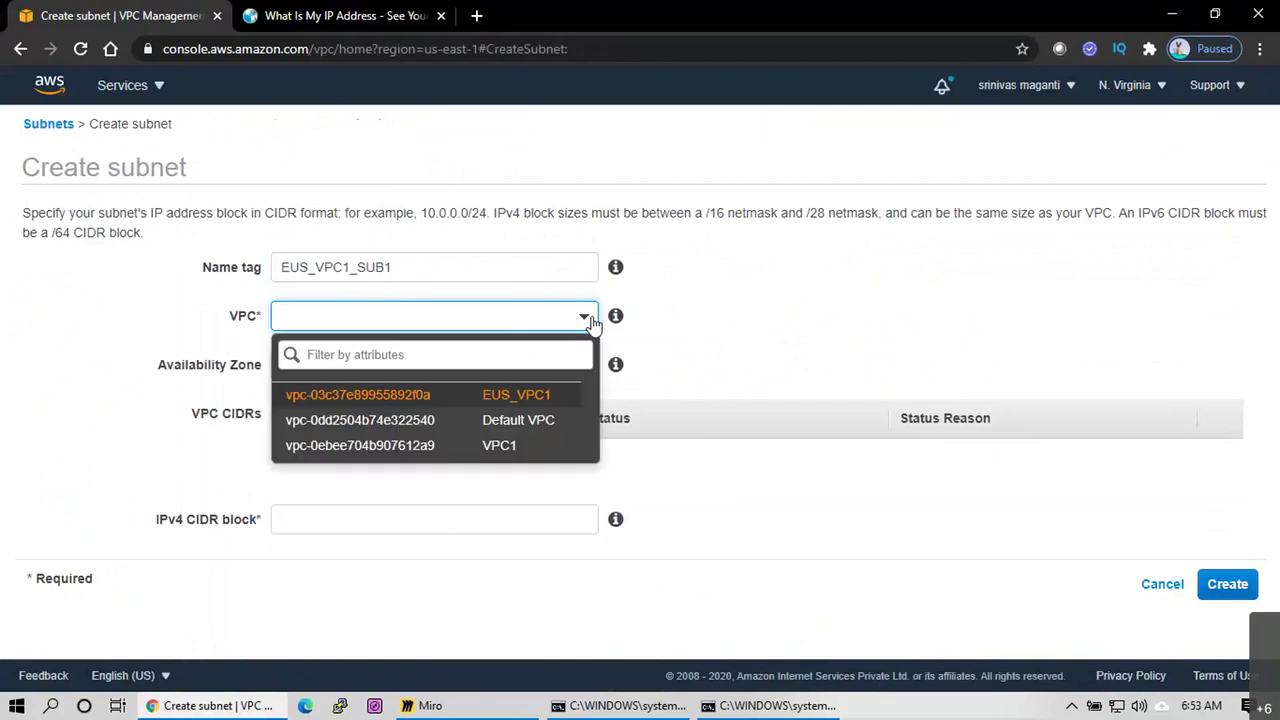
left_click(515, 400)
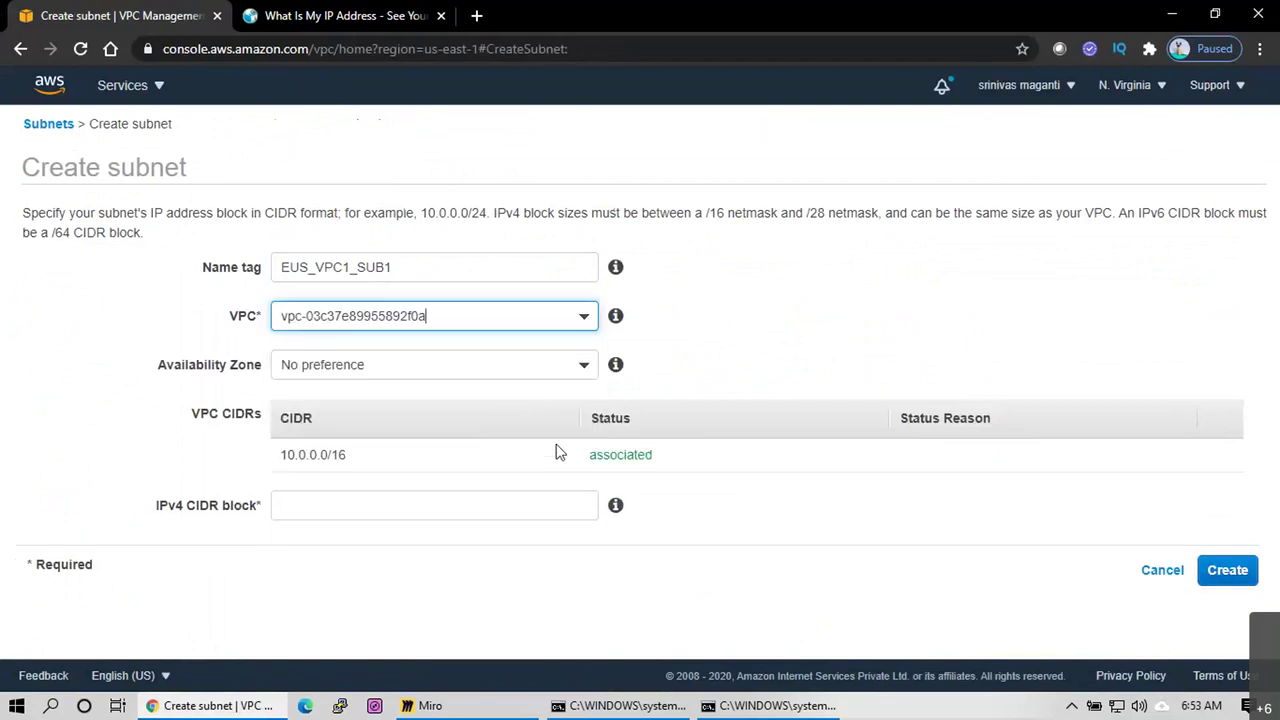
Set the subnet's IPv4 CIDR block to 10.0.0.0/24, compare it with the VPC CIDR, create the subnet and close the result page
left_click(410, 508)
type("10.0.0.0/24")
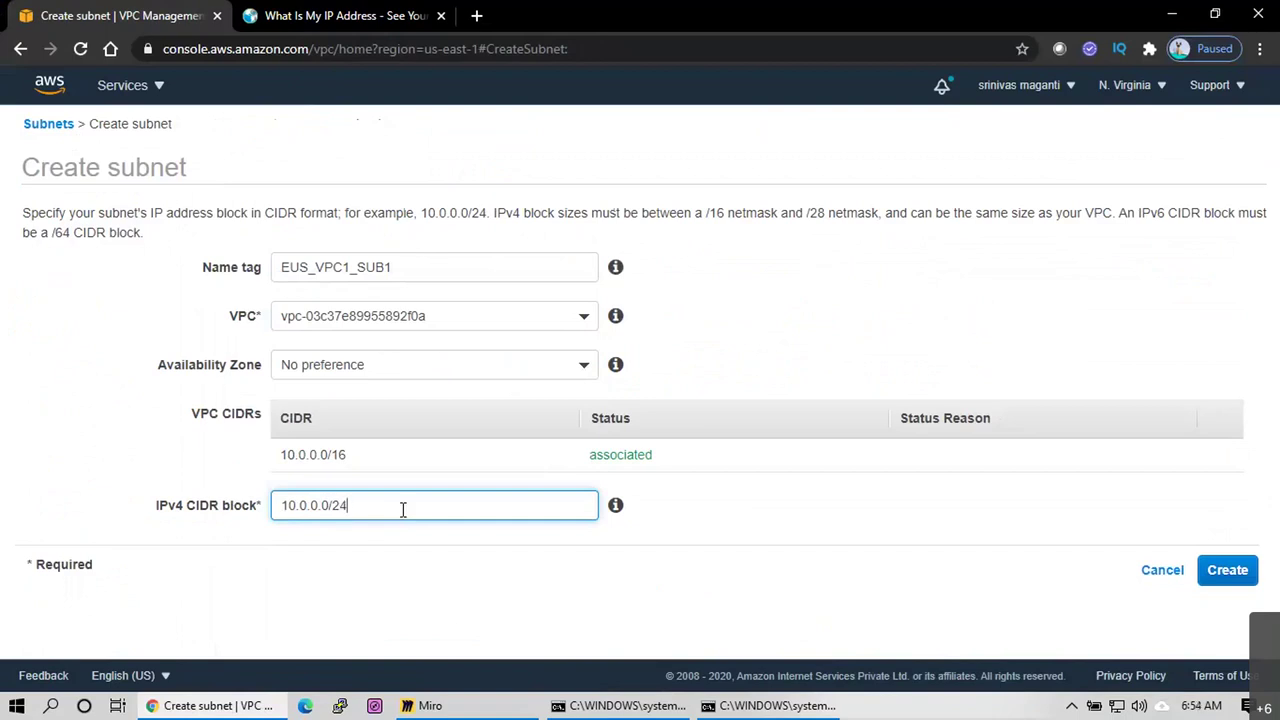
triple_click(347, 454)
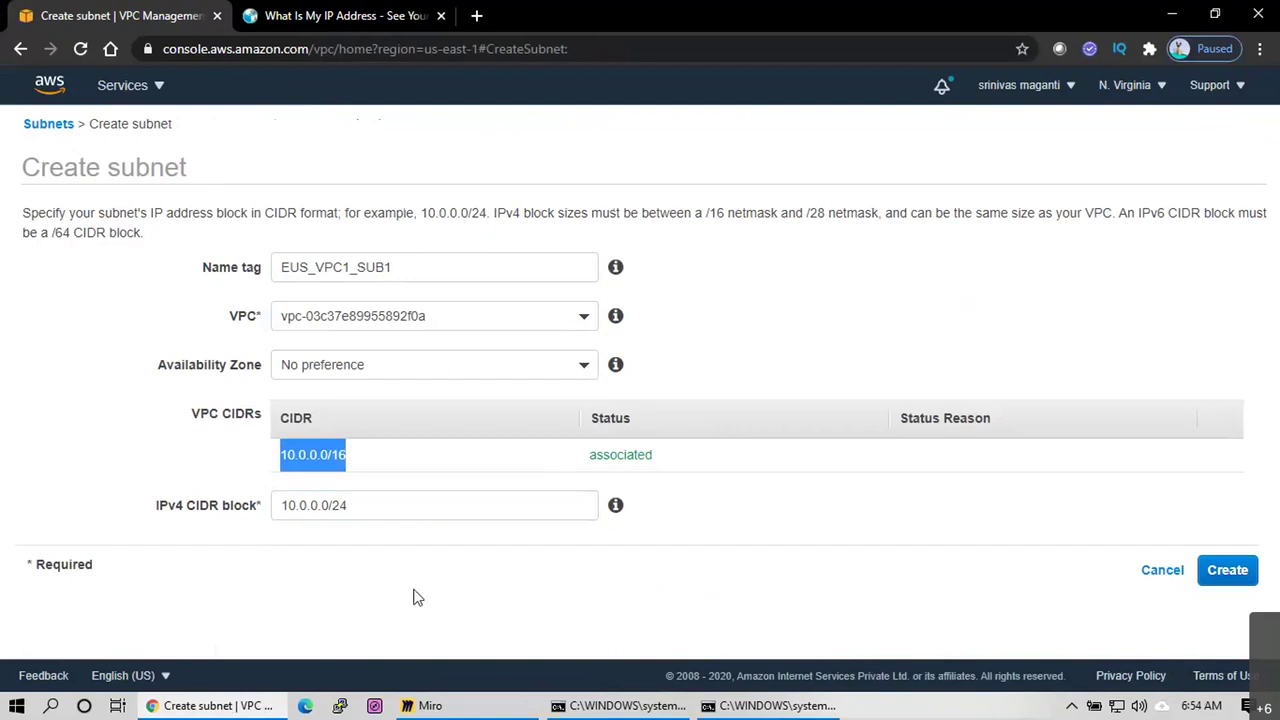
left_click_drag(363, 506, 281, 585)
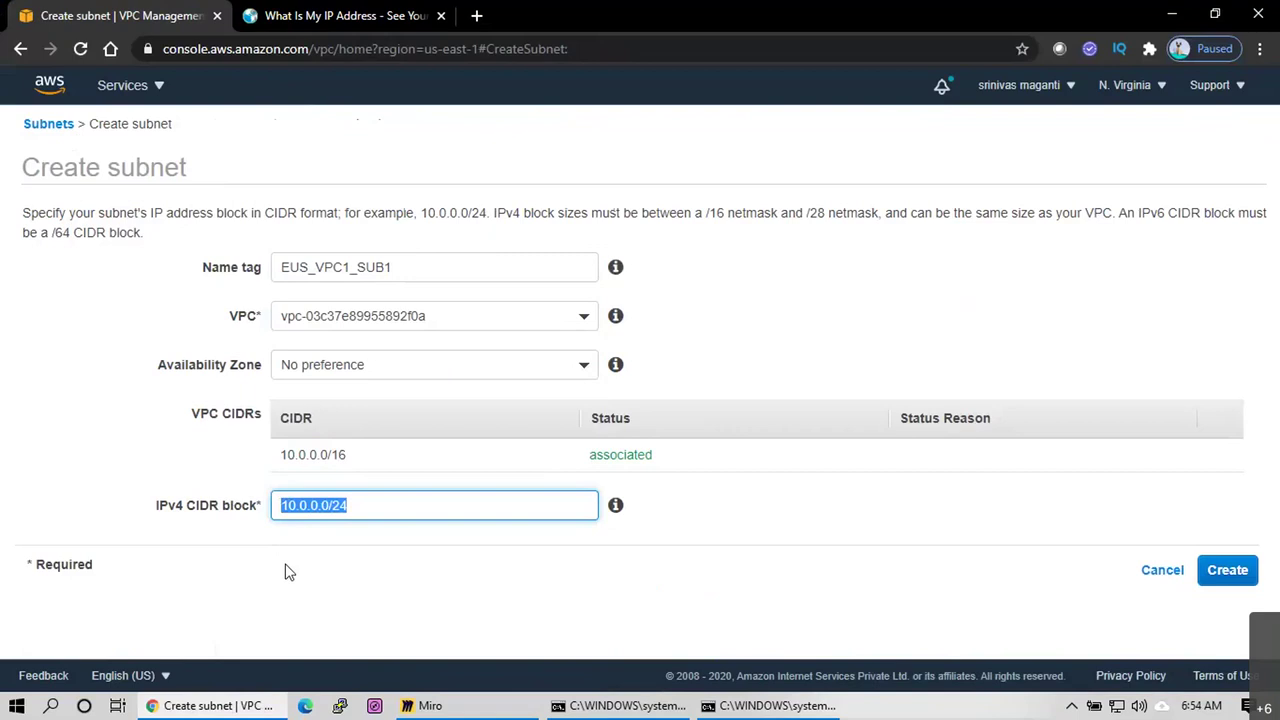
left_click_drag(346, 455, 280, 455)
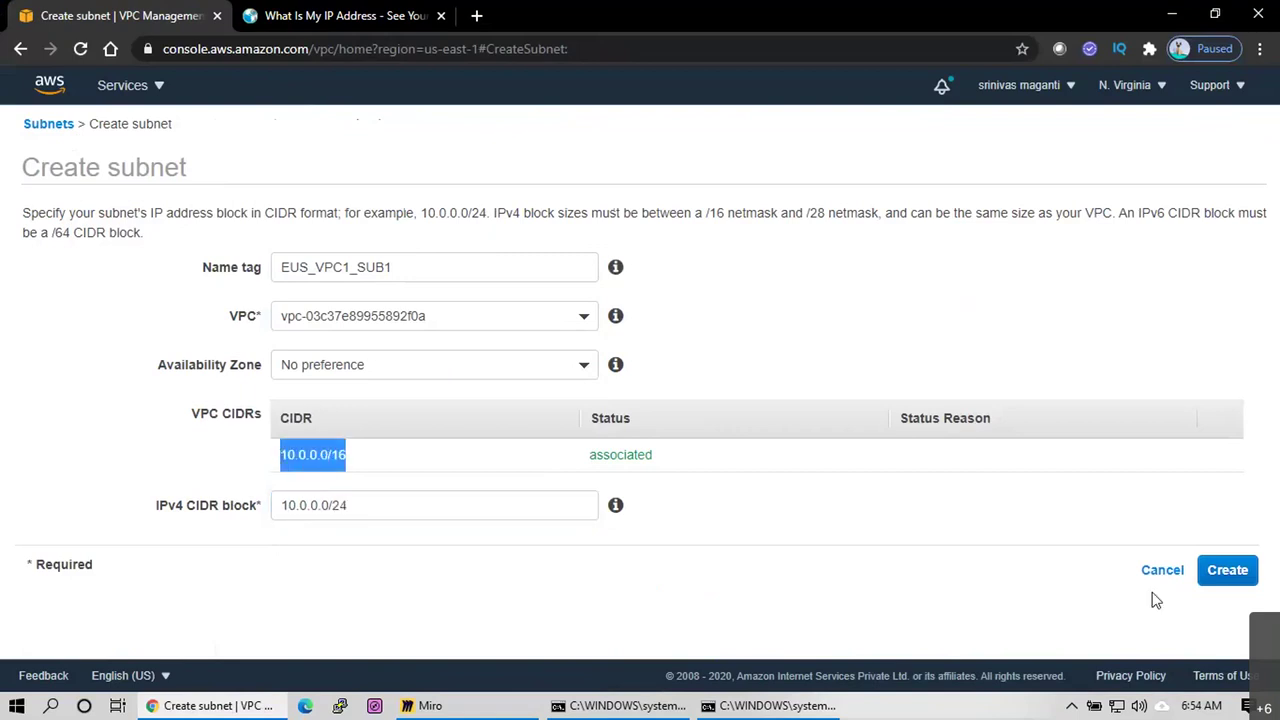
left_click(1227, 570)
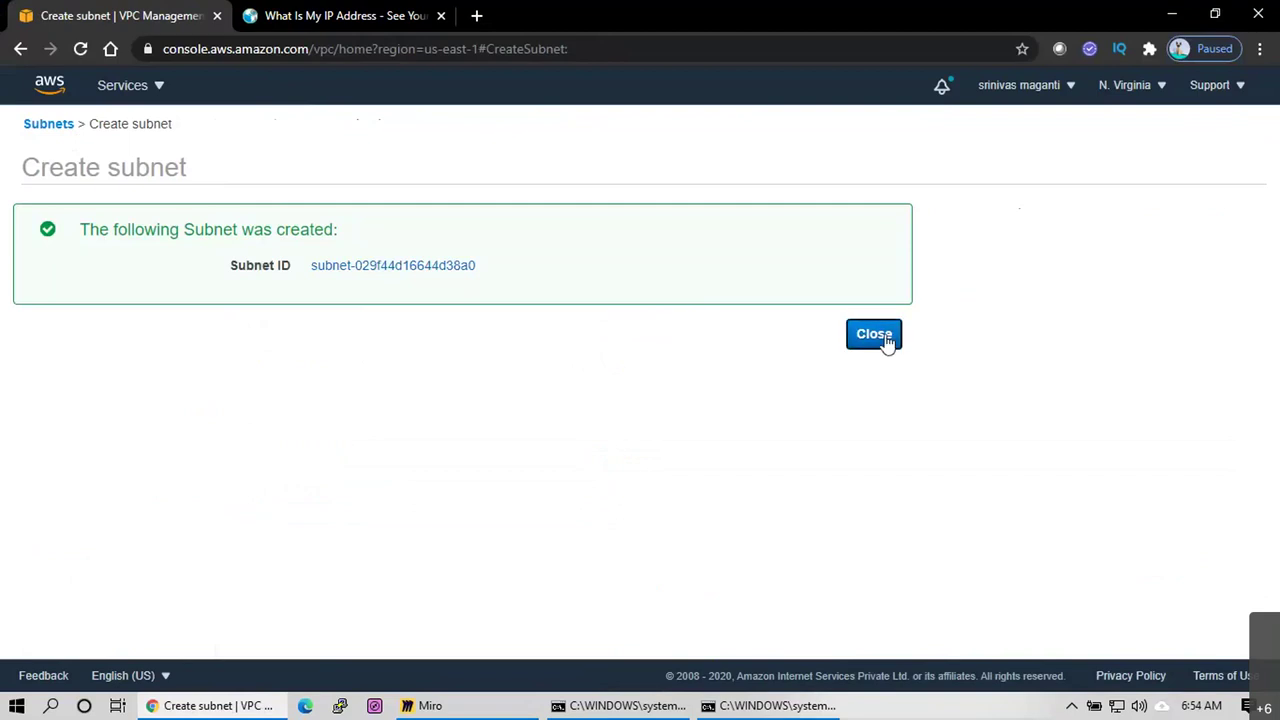
left_click(874, 335)
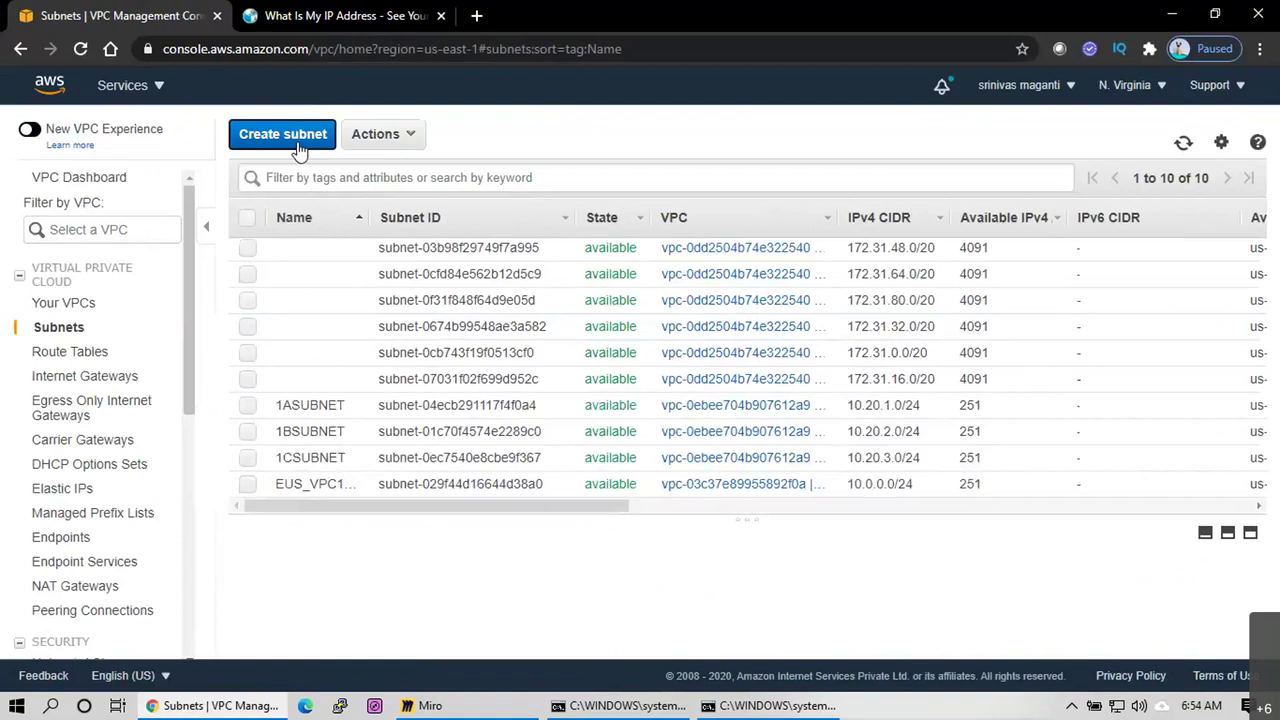
Start another subnet named EUS_VPC1_SUB2 in EUS_VPC1 and assign it to the availability zone us-east-1a
left_click(297, 148)
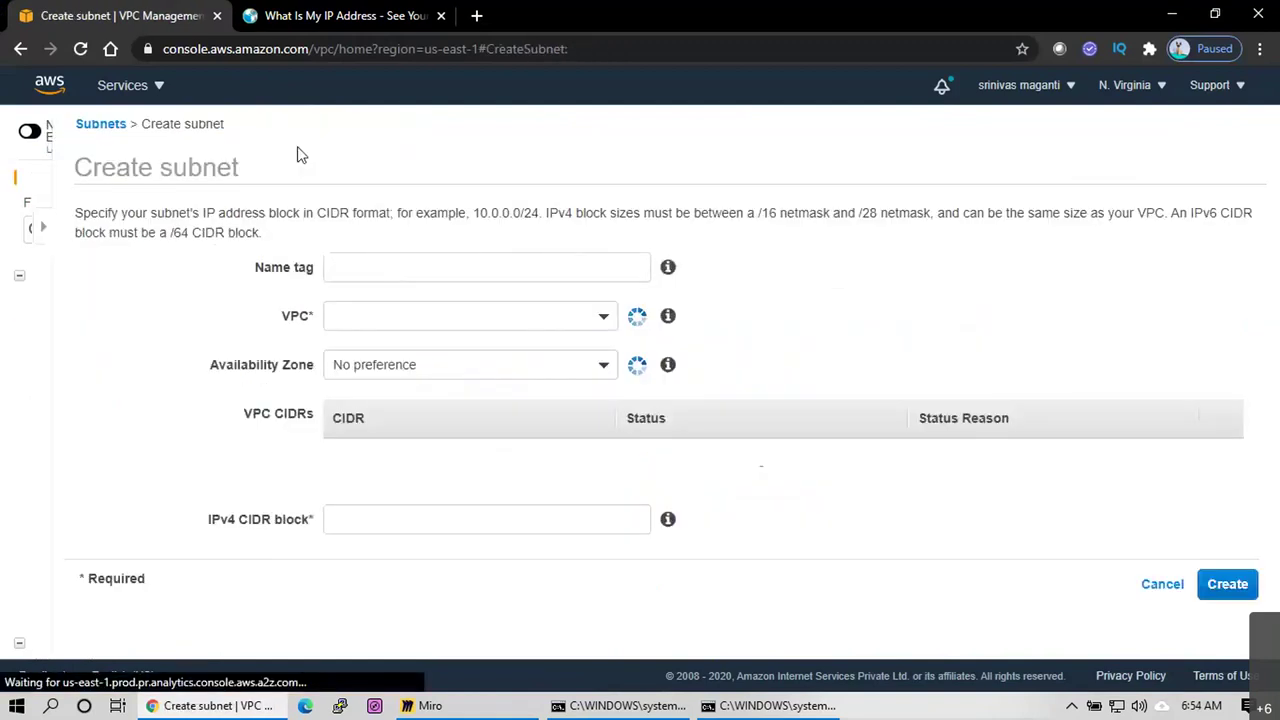
left_click(371, 270)
type("EUS_VPC1_SUB2")
key("Tab")
key("Down")
key("Up")
key("Return")
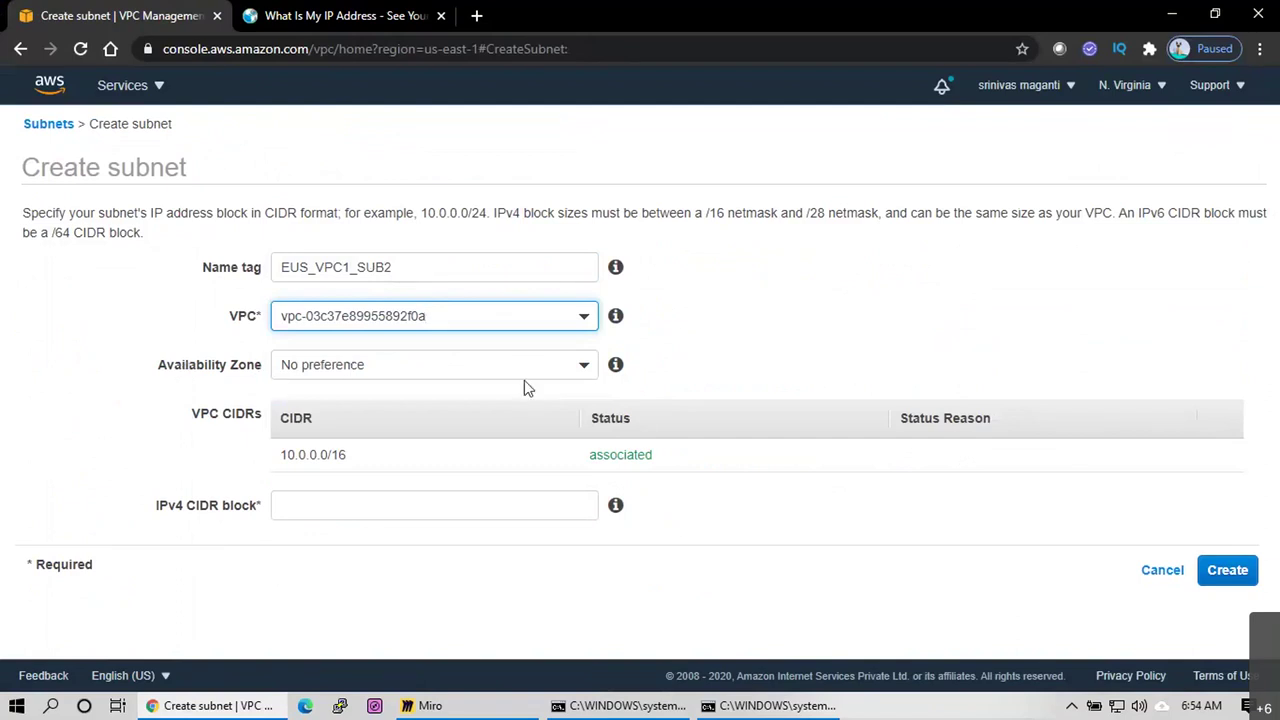
left_click(580, 368)
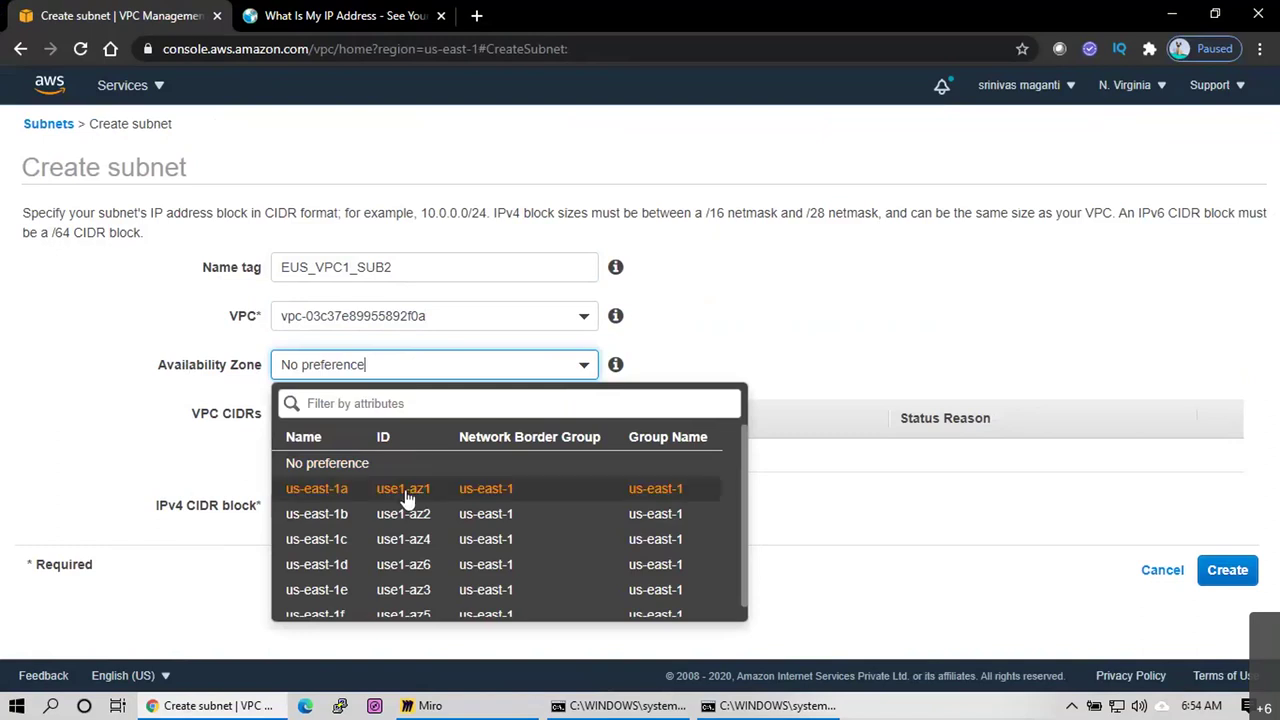
left_click(406, 491)
Switch to the Miro board and point out the 10.0.0.0/24 subnet across all zones and the 10.0.1.0/24 subnet in us-east-1a
key("alt+Tab")
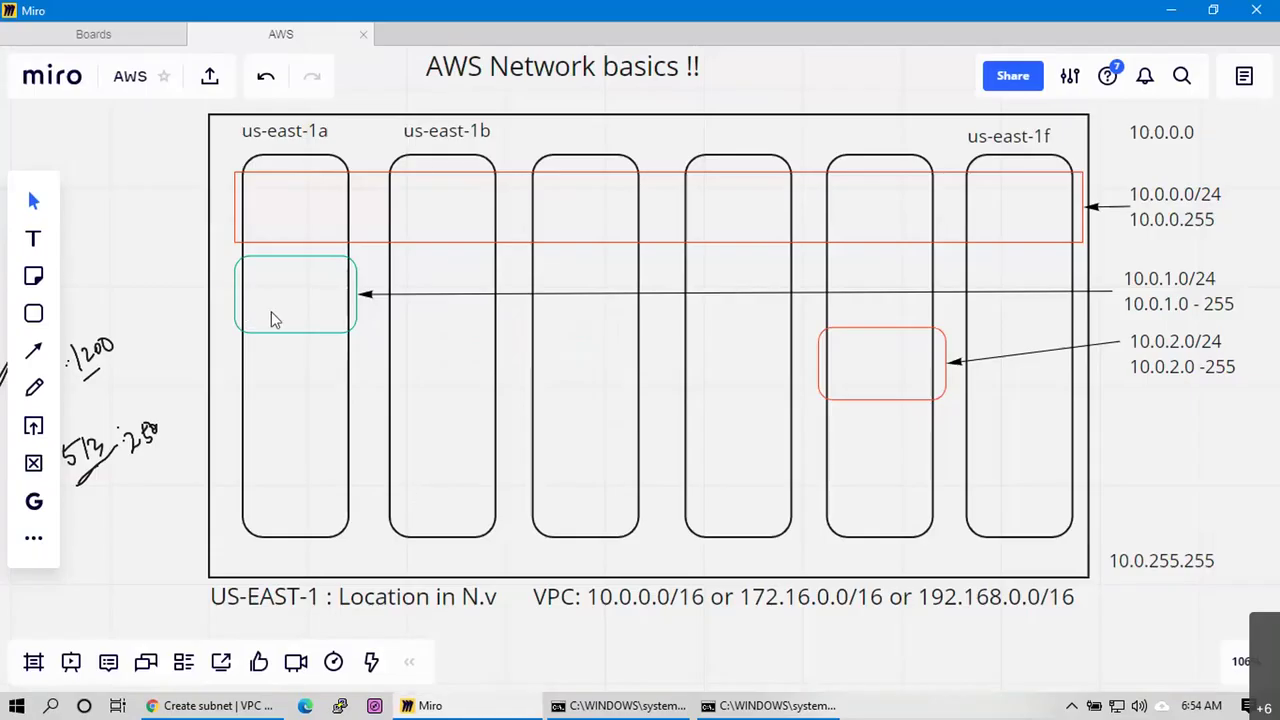
left_click(434, 241)
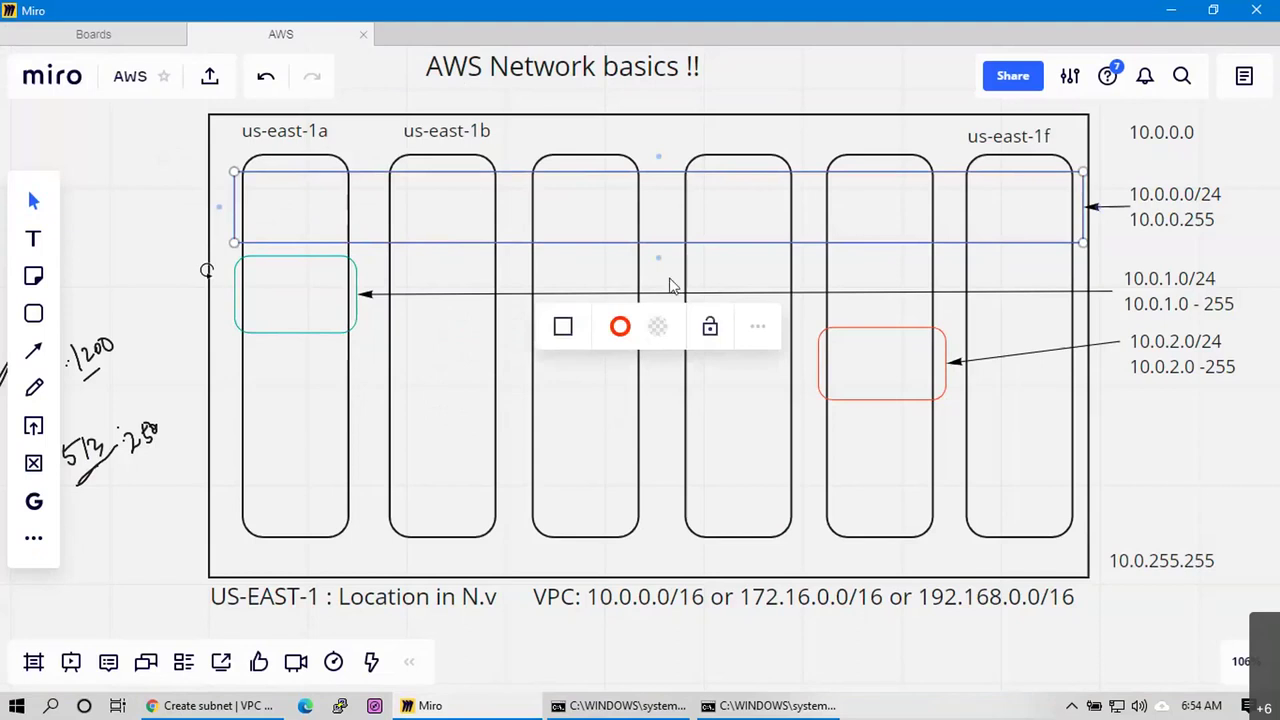
left_click(298, 337)
left_click(301, 334)
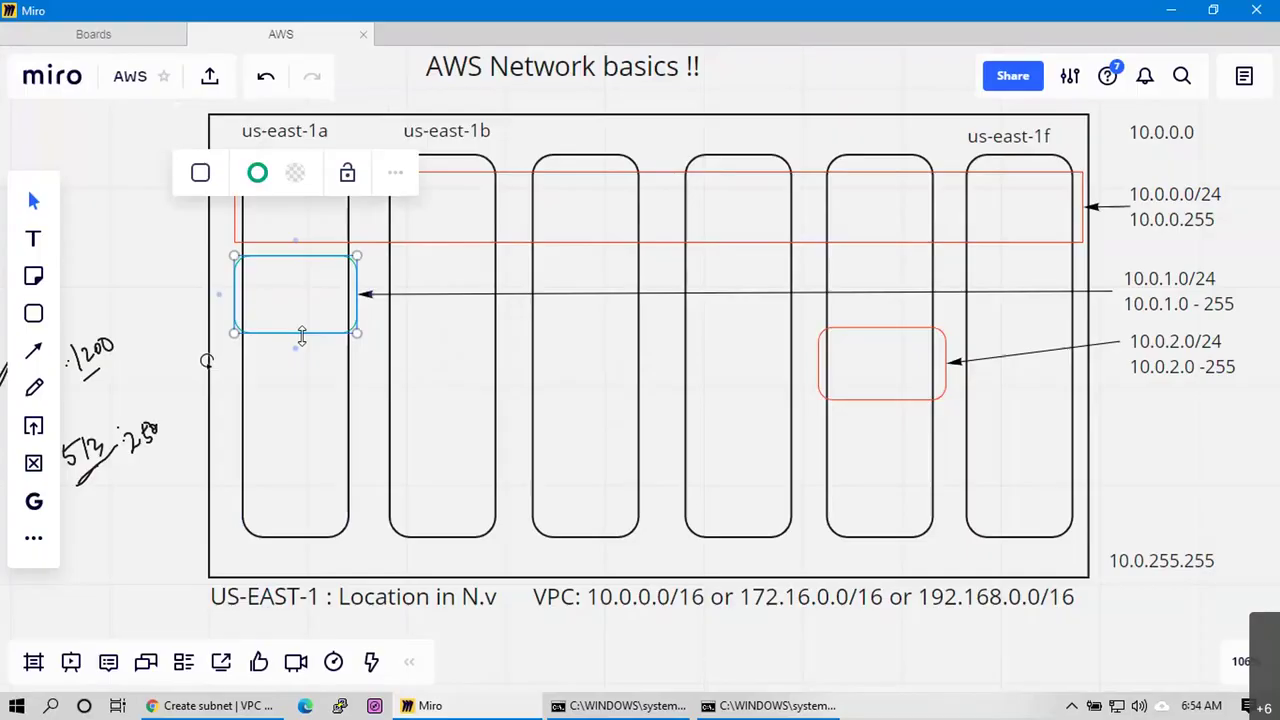
Switch back to the AWS console in Chrome, review the availability zones and keep us-east-1a for the subnet
key("alt+Tab")
left_click(497, 366)
scroll(449, 565, "down", 1)
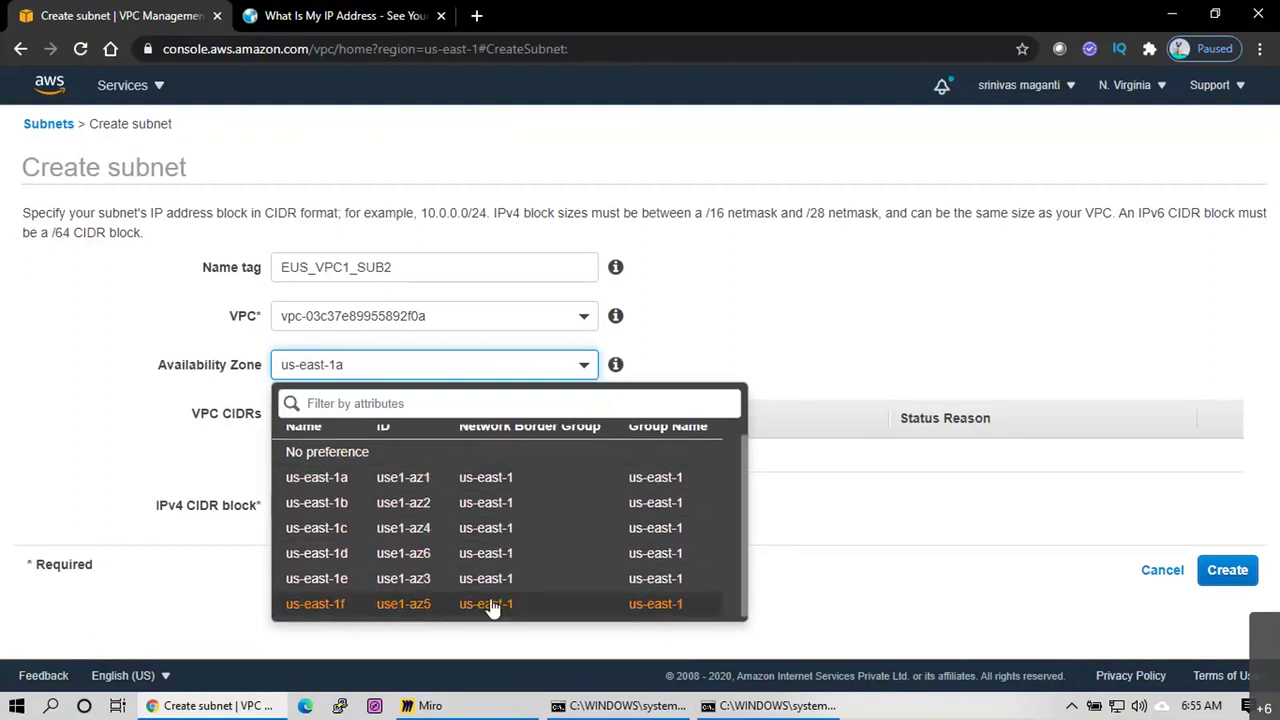
left_click(330, 490)
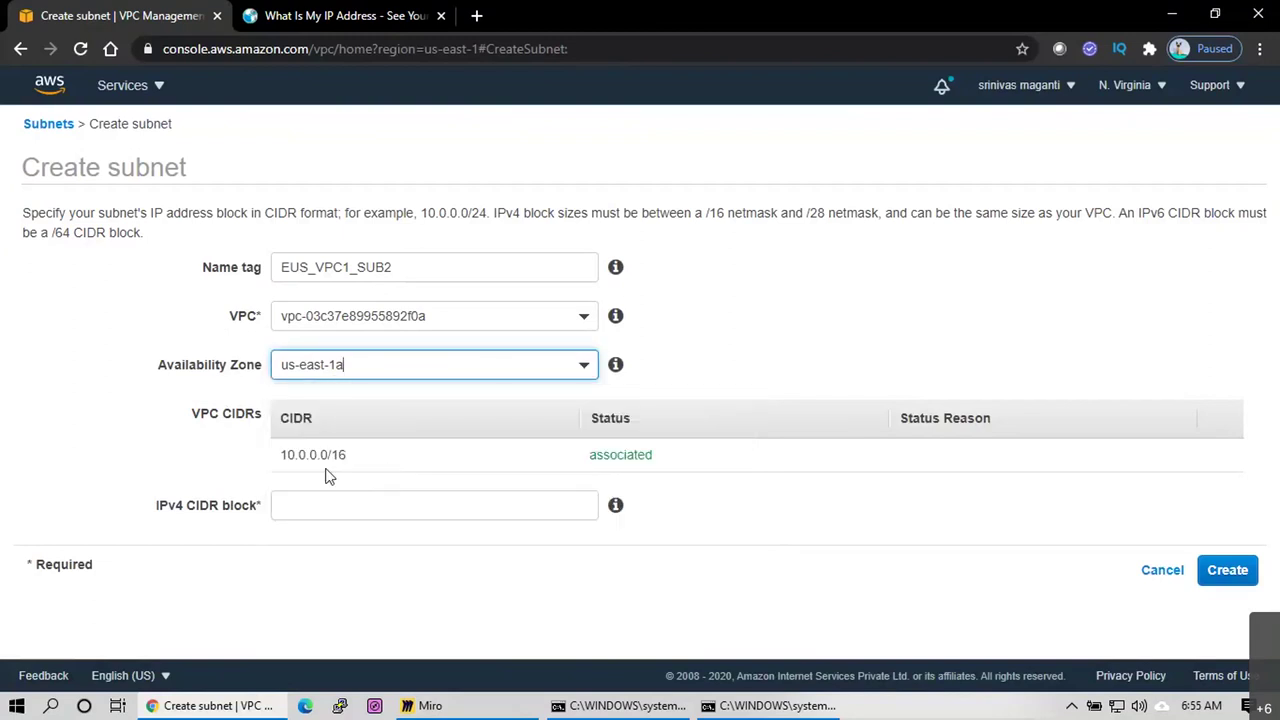
Try the already used range 10.0.0.0/24 as the IPv4 CIDR block of EUS_VPC1_SUB2
left_click(323, 500)
type("10")
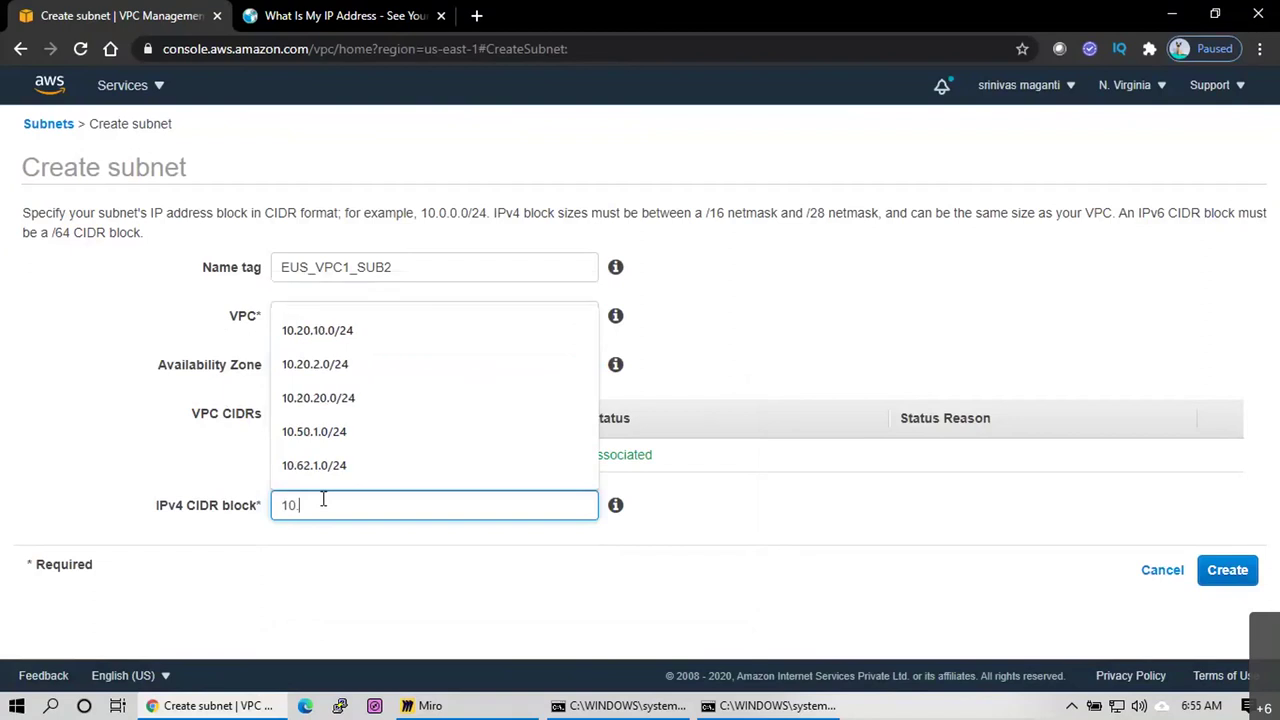
type(".0.1.0/2")
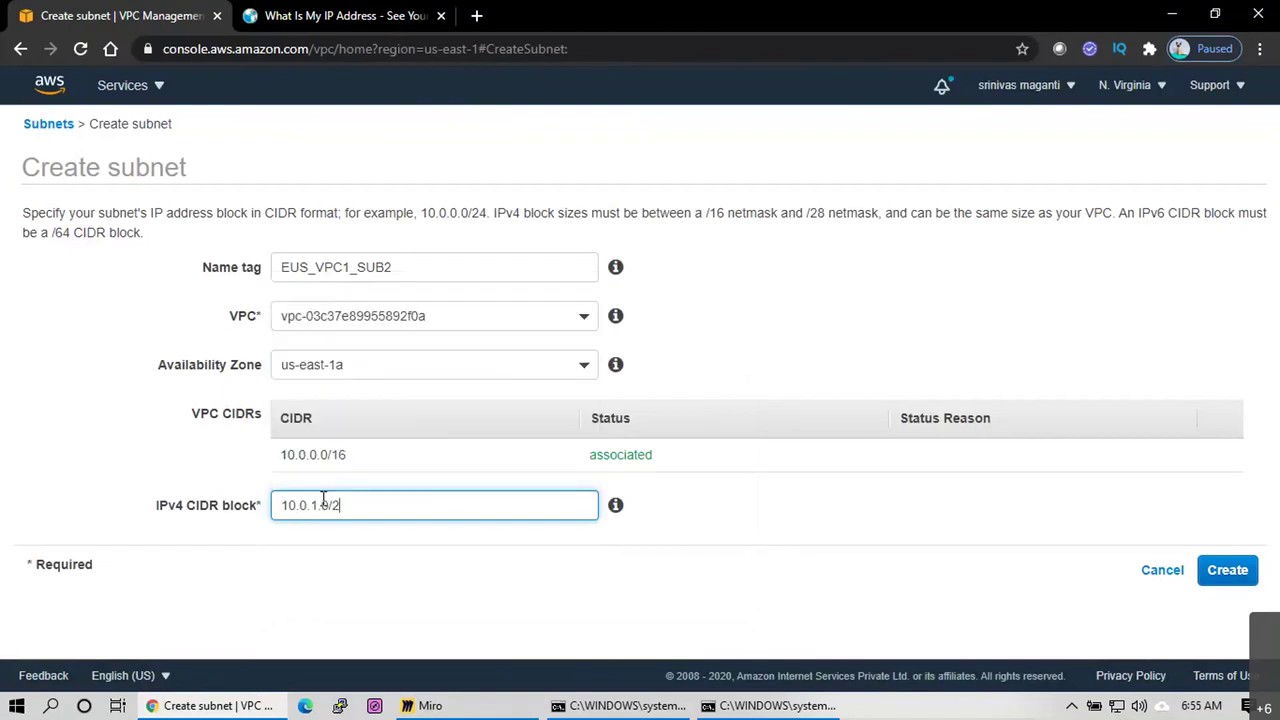
key("BackSpace")
key("BackSpace")
key("BackSpace")
key("BackSpace")
key("BackSpace")
type("0.0/24")
key("Tab")
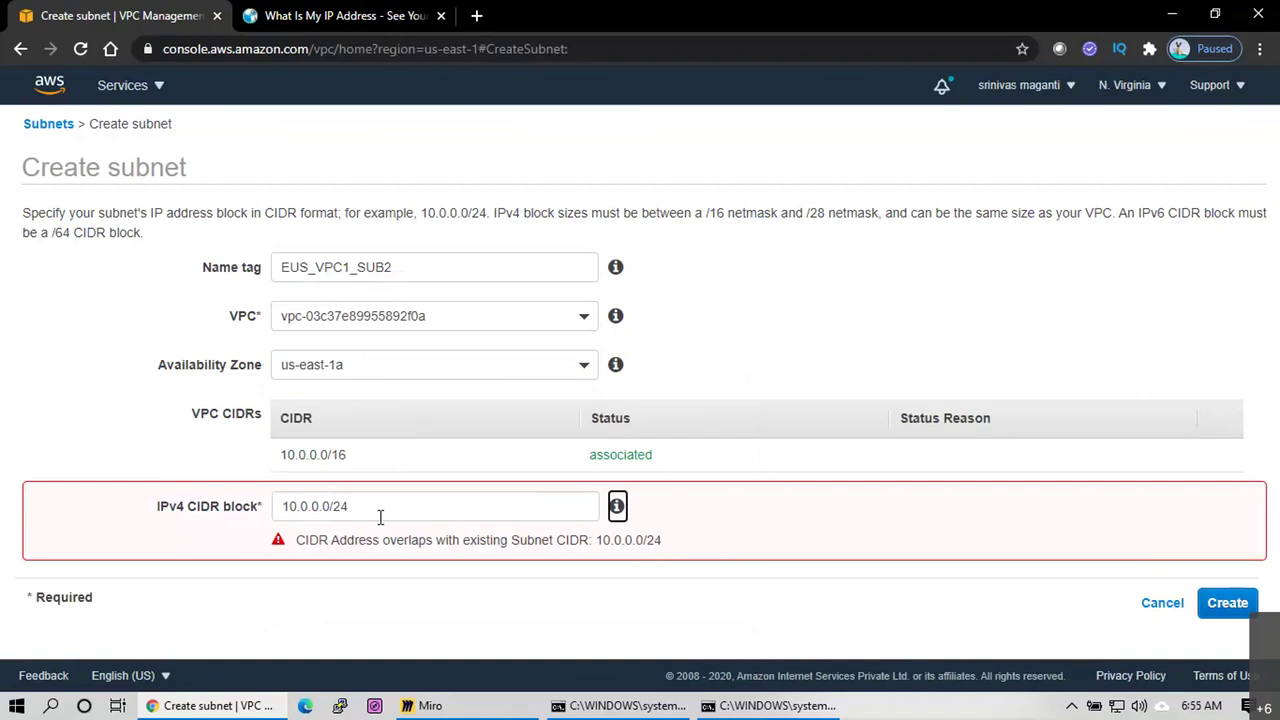
Correct the IPv4 CIDR block to 10.0.1.0/24, create the EUS_VPC1_SUB2 subnet and close the result page
left_click(318, 506)
key("BackSpace")
type("1")
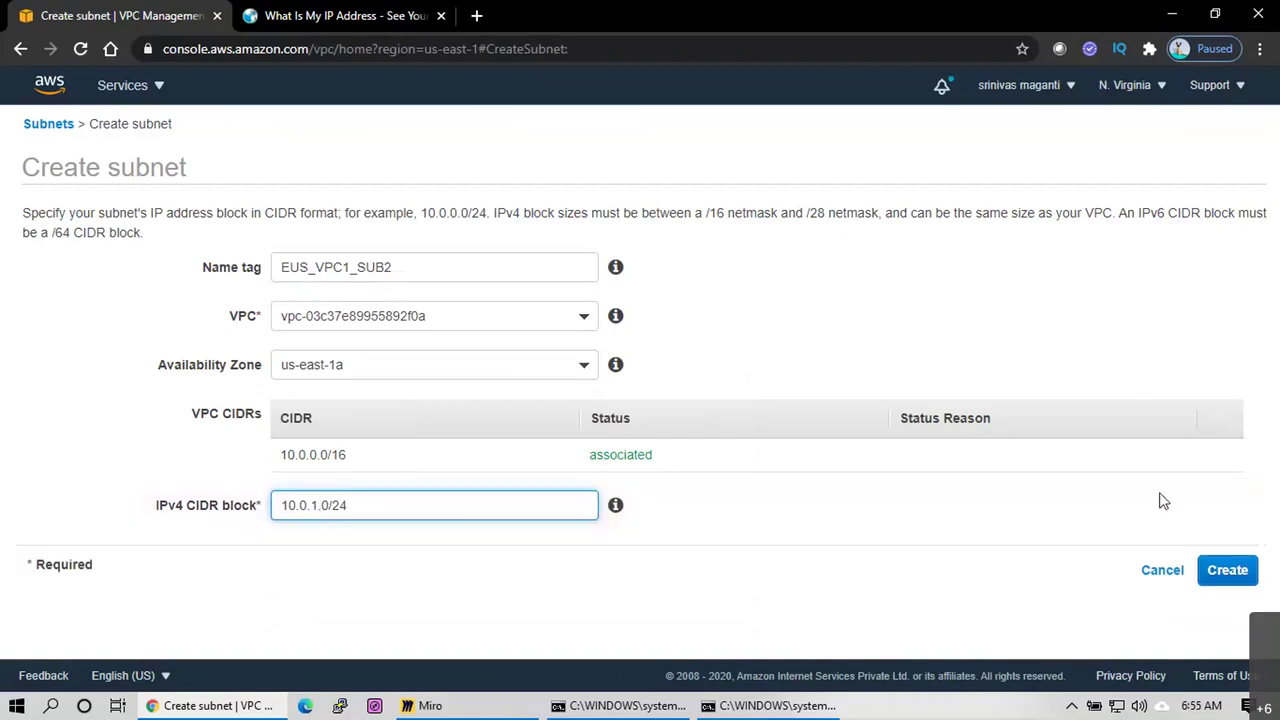
left_click(1240, 568)
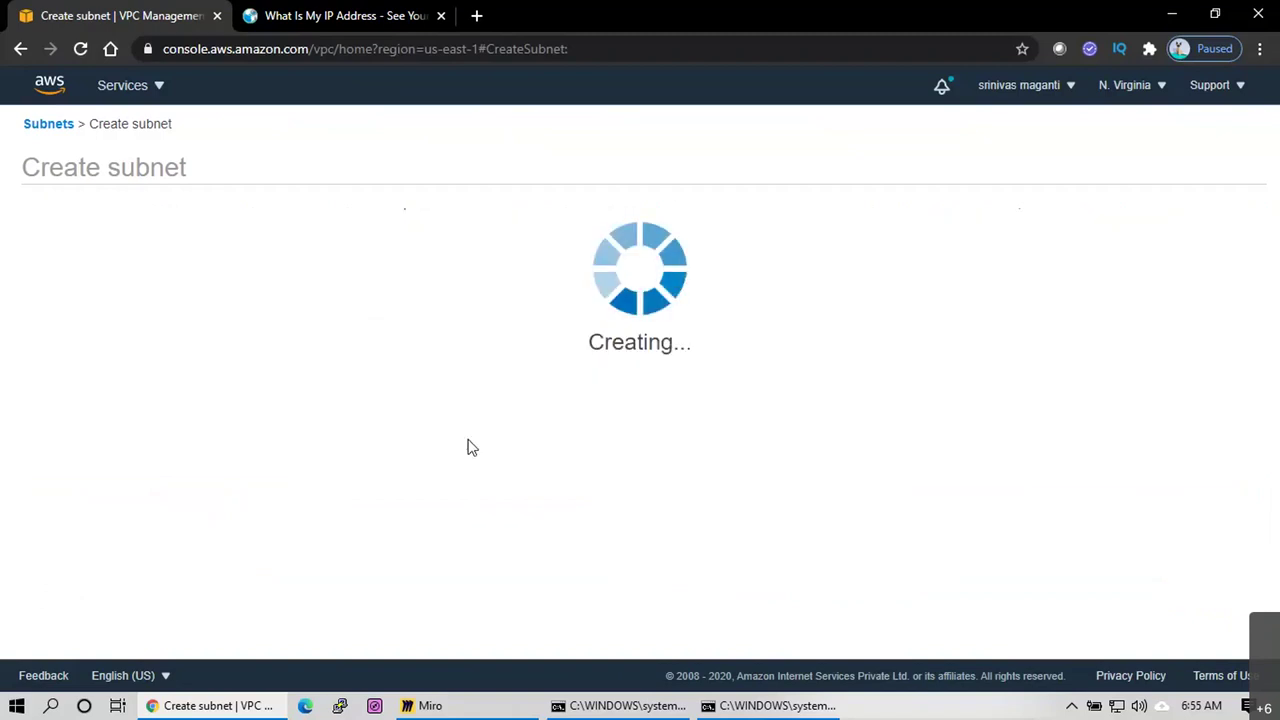
left_click(872, 342)
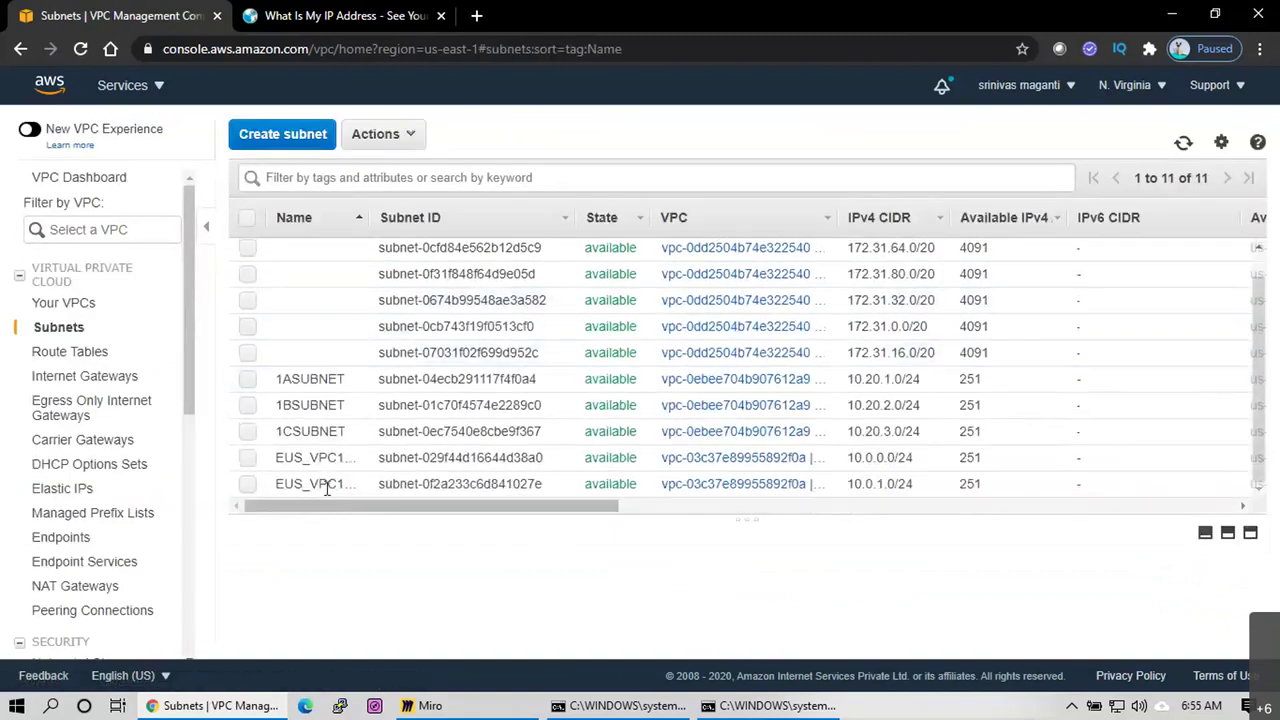
Start a third subnet named EUS_VPC1_SUB3 in EUS_VPC1 and assign it to the availability zone us-east-1e
left_click(268, 144)
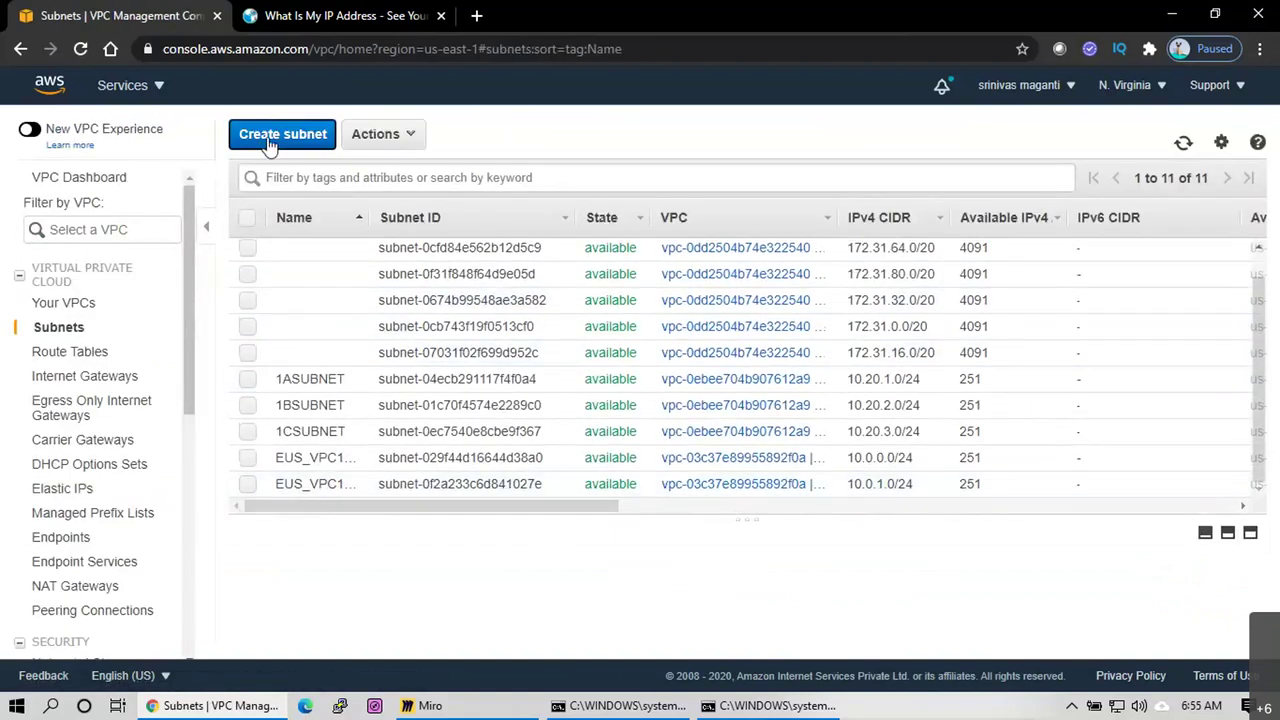
left_click(380, 257)
type("EUS+")
key("BackSpace")
key("BackSpace")
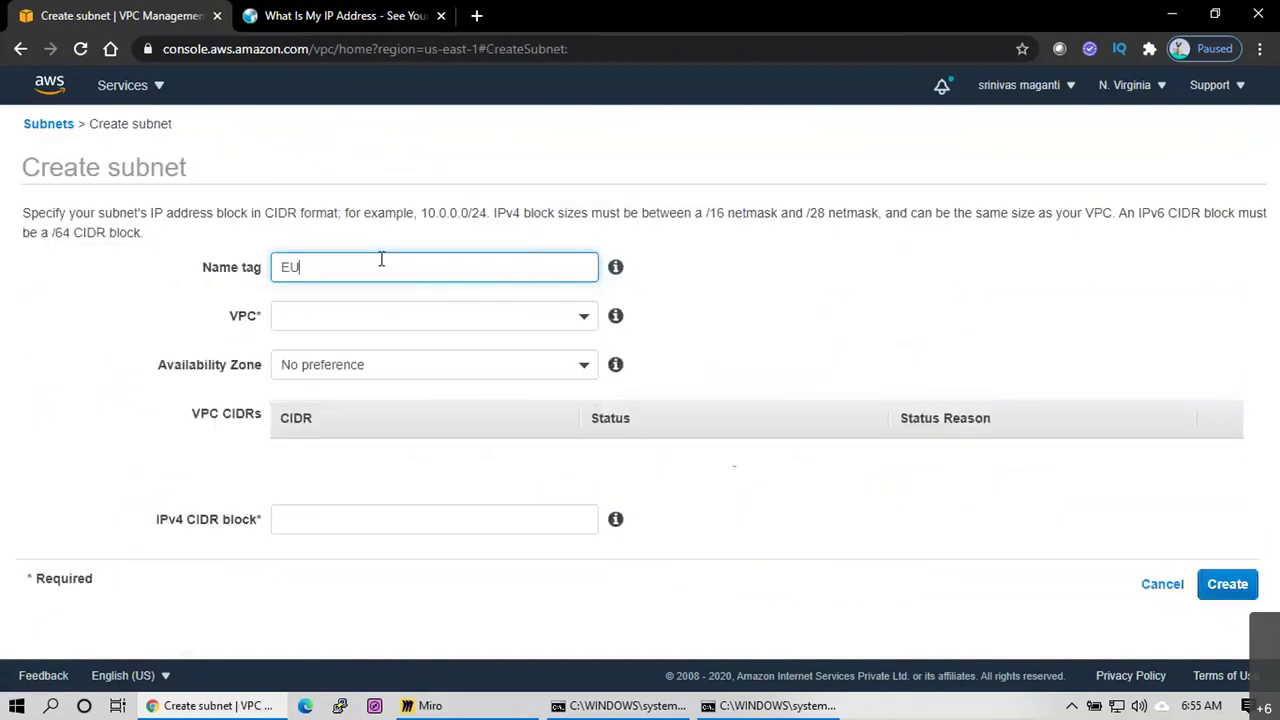
type("S_VPC1_SUB3")
left_click(584, 320)
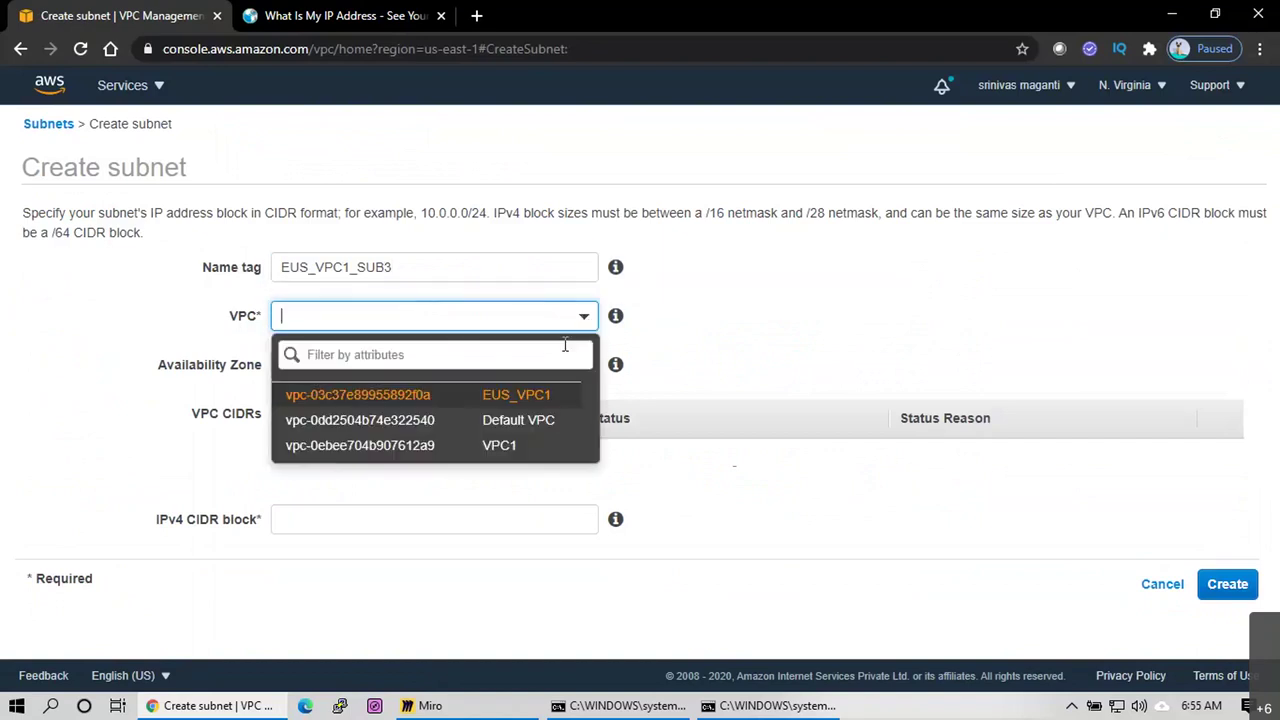
left_click(536, 398)
left_click(572, 372)
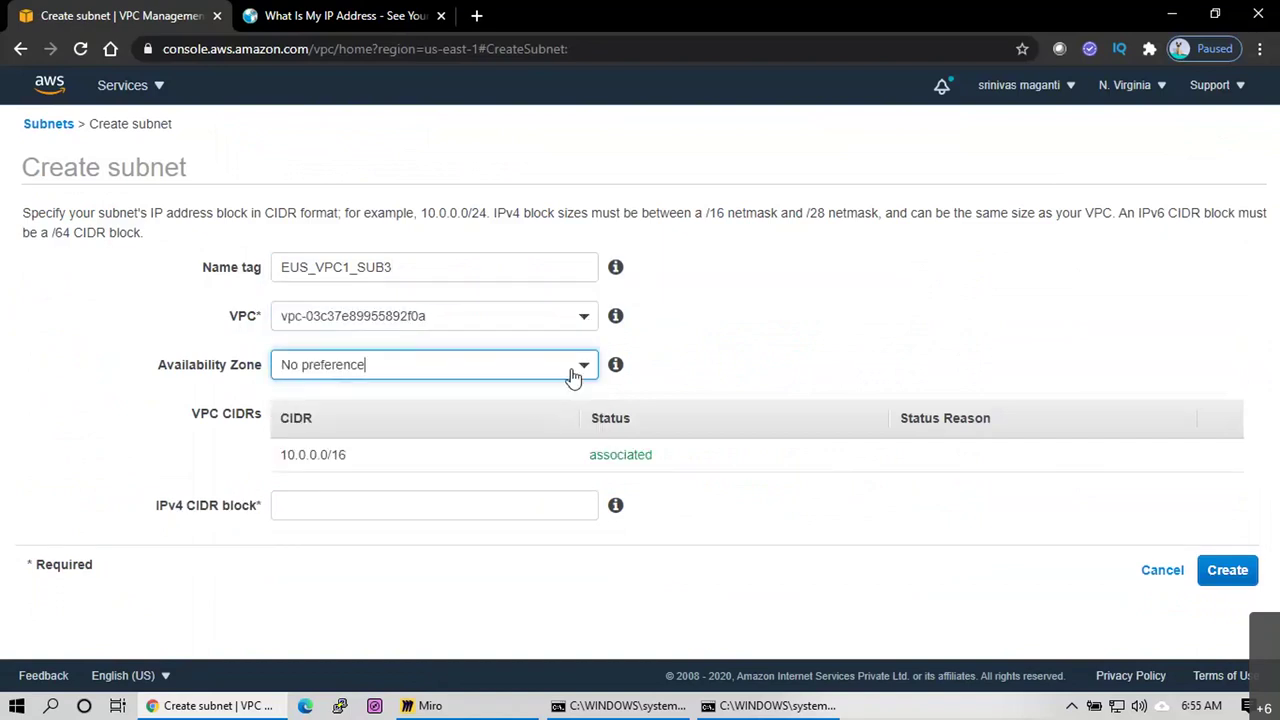
left_click(572, 375)
left_click(485, 589)
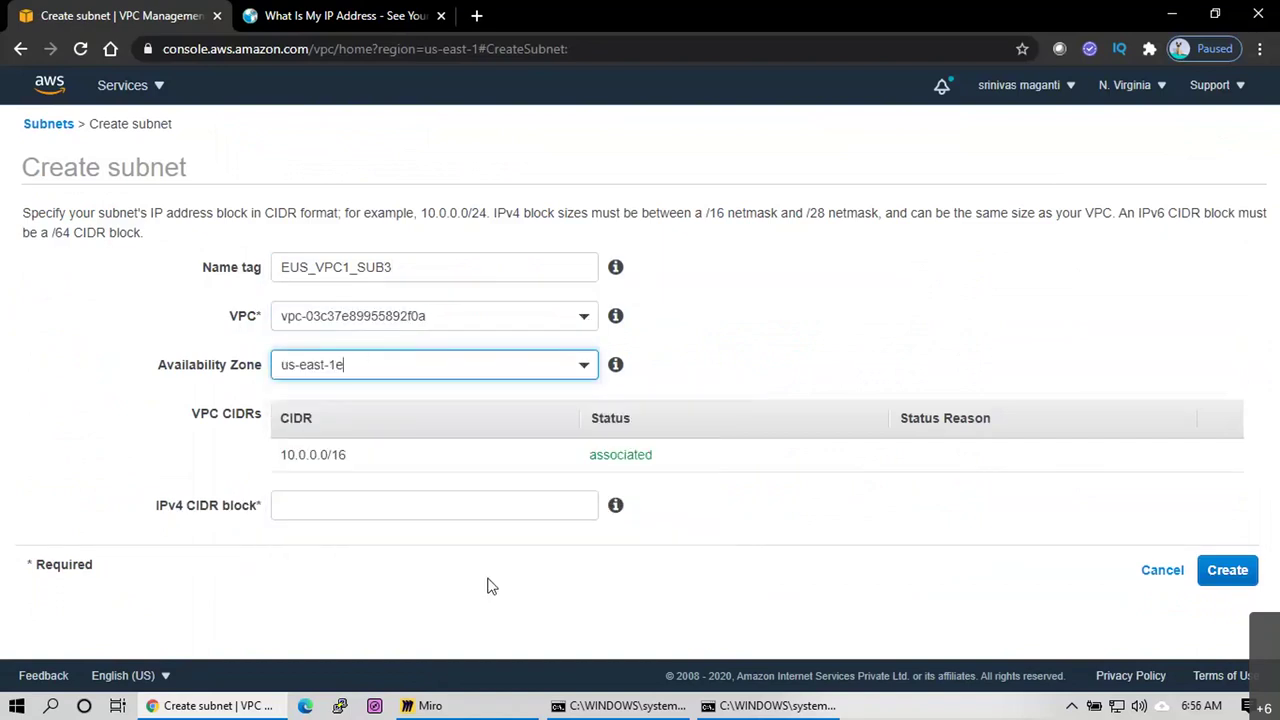
Set the IPv4 CIDR block of EUS_VPC1_SUB3 to 10.0.2.0/25
left_click(540, 505)
type("10")
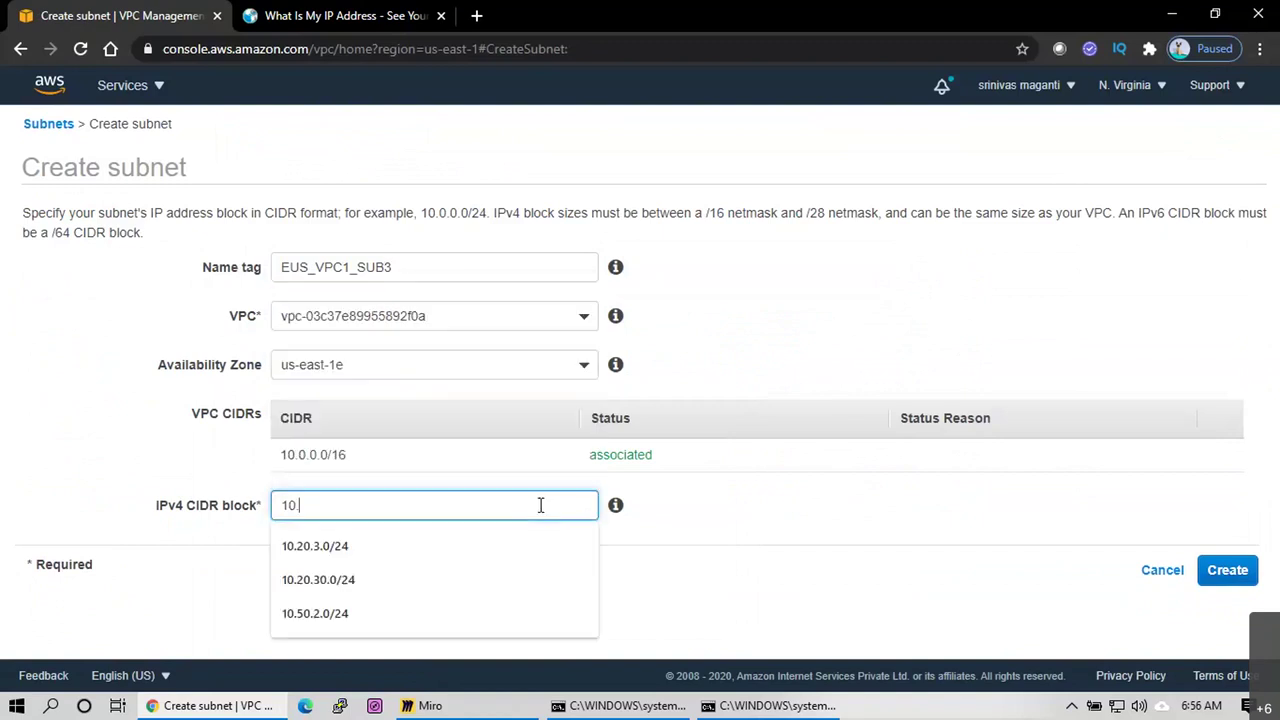
type(".0.2.0")
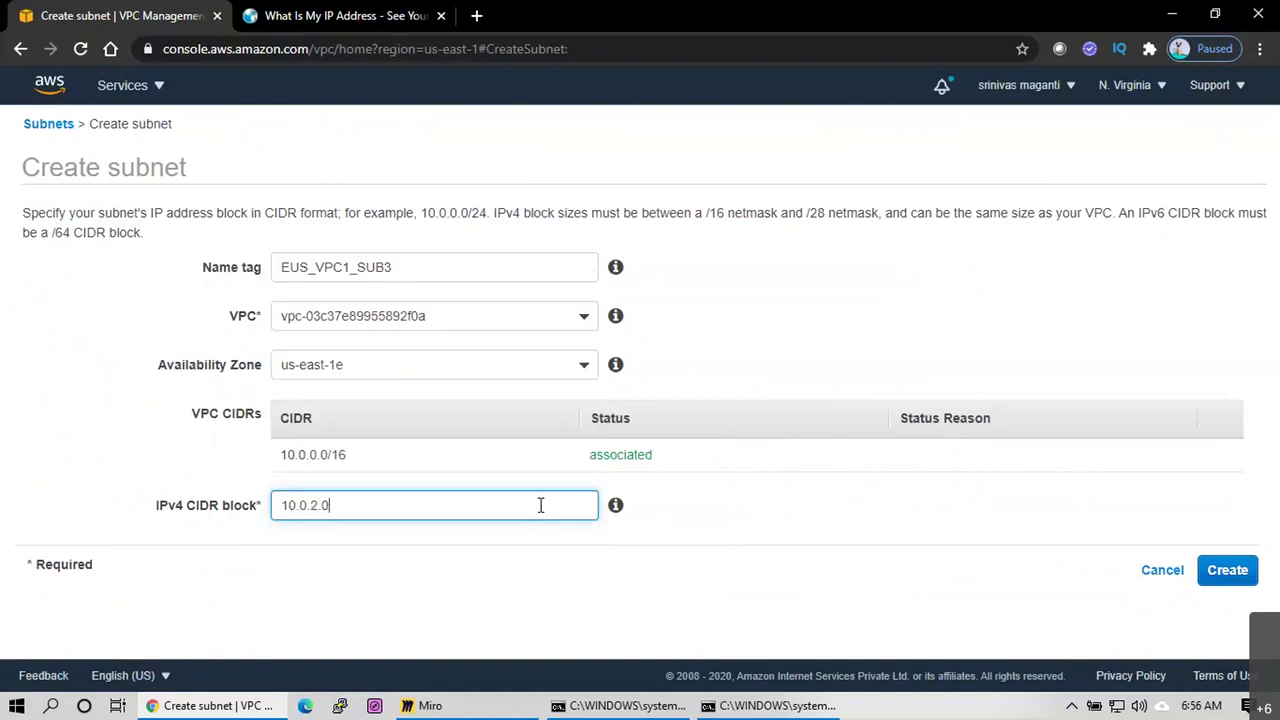
type("/25")
Switch to the Miro board and change the third subnet's label to 10.0.2.0/25 with the range 10.0.2.0 -127
key("alt+Tab")
double_click(1215, 342)
key("BackSpace")
type("5")
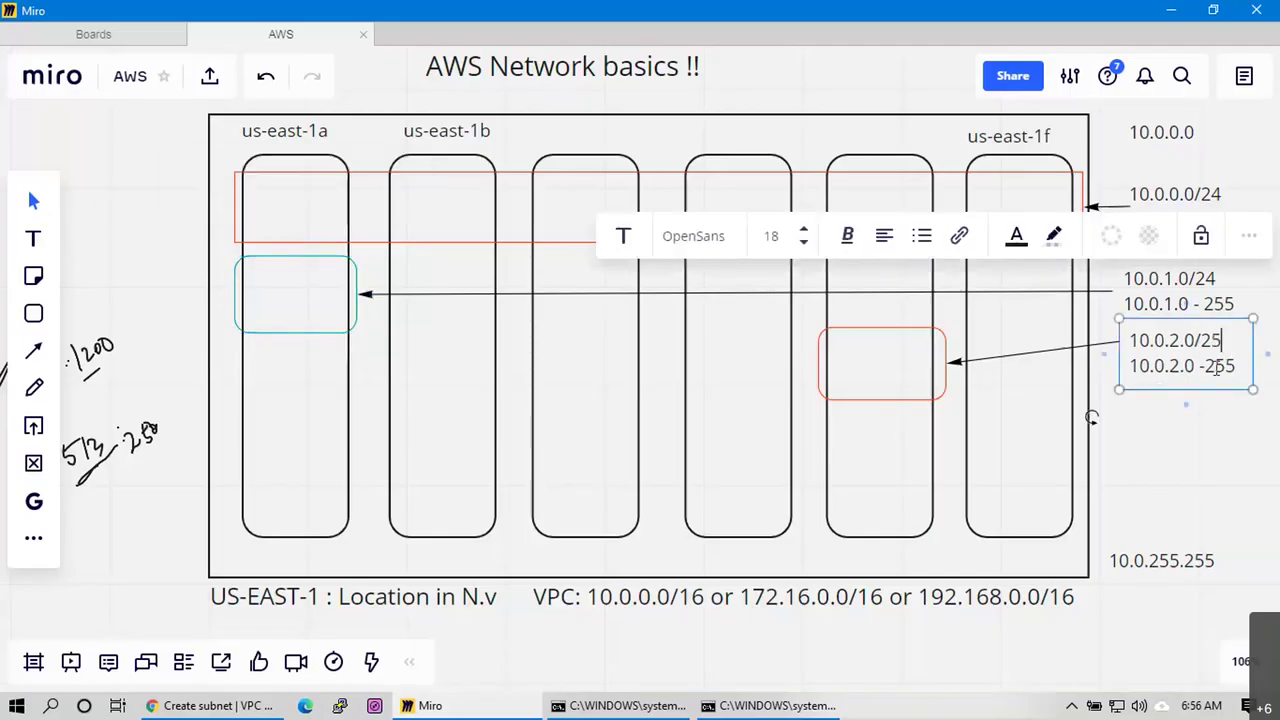
left_click(1237, 366)
key("BackSpace")
key("BackSpace")
key("BackSpace")
type("127")
left_click(1208, 419)
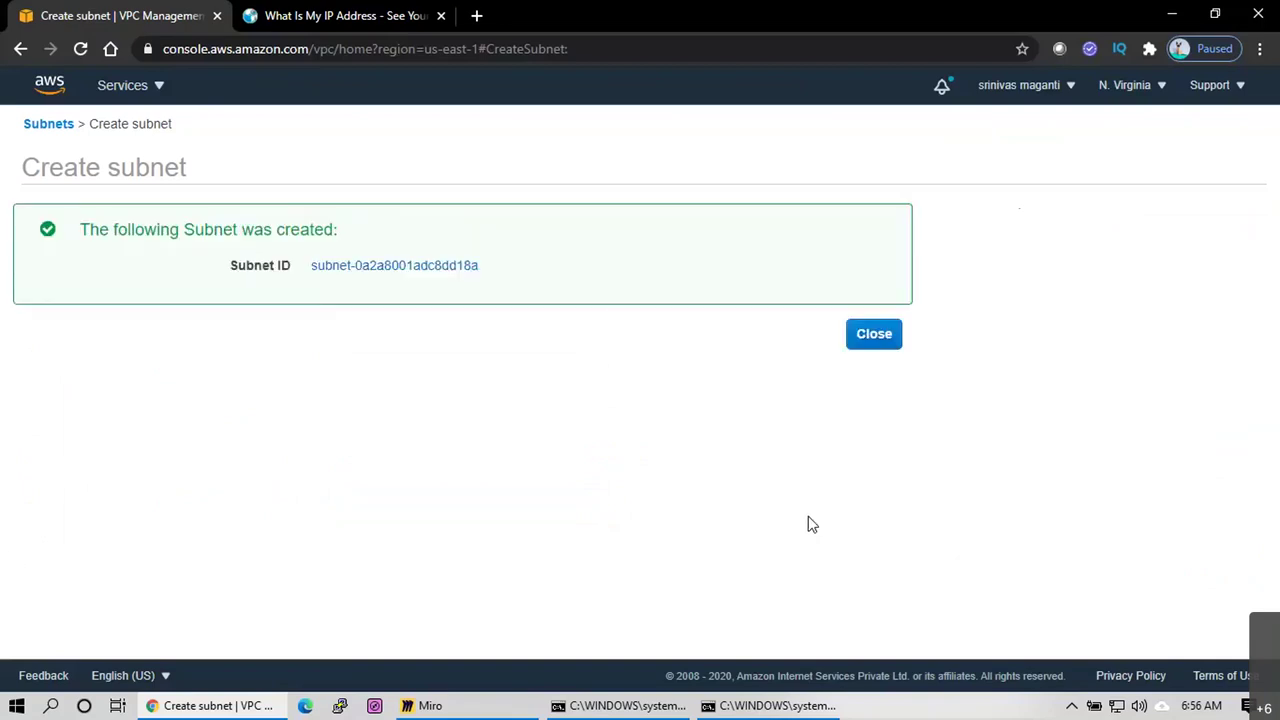
Close the result page of the subnet creation in the AWS console and switch back to the Miro board
left_click(866, 340)
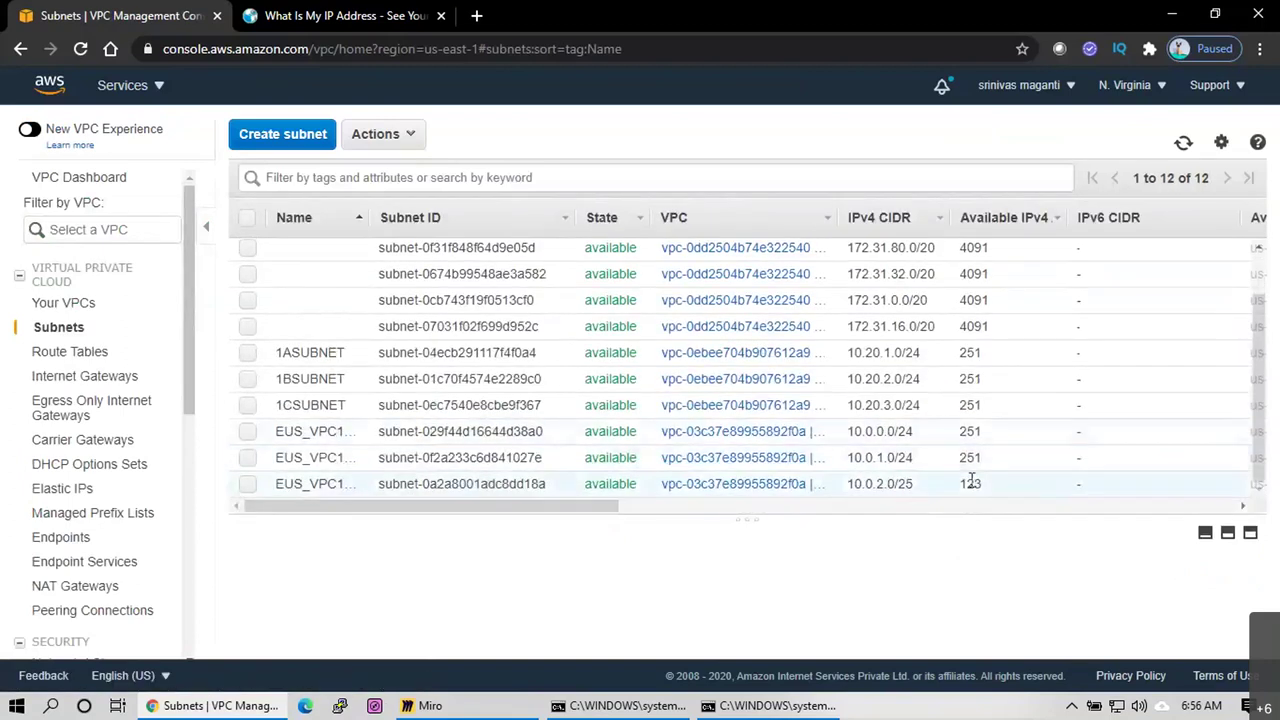
left_click(400, 703)
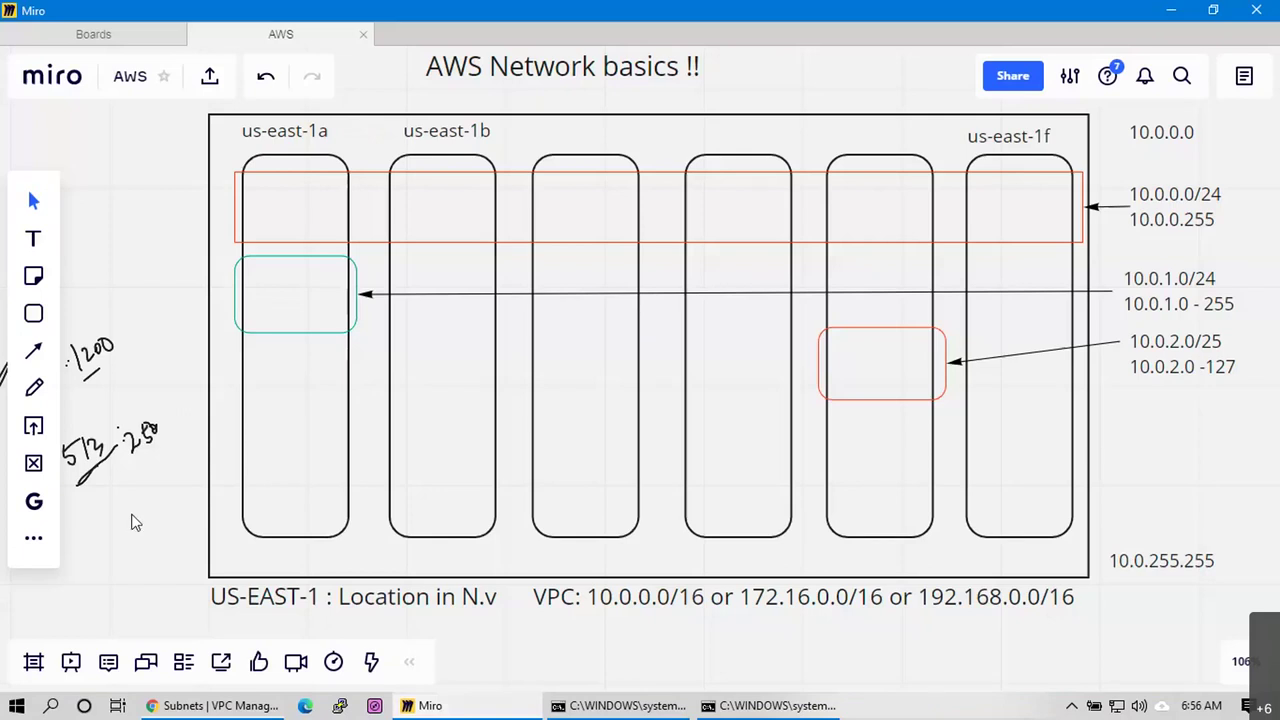
Examine the usable IP counts of the /24 and /25 blocks in the CIDR list on the Miro board
left_click_drag(135, 522, 977, 551)
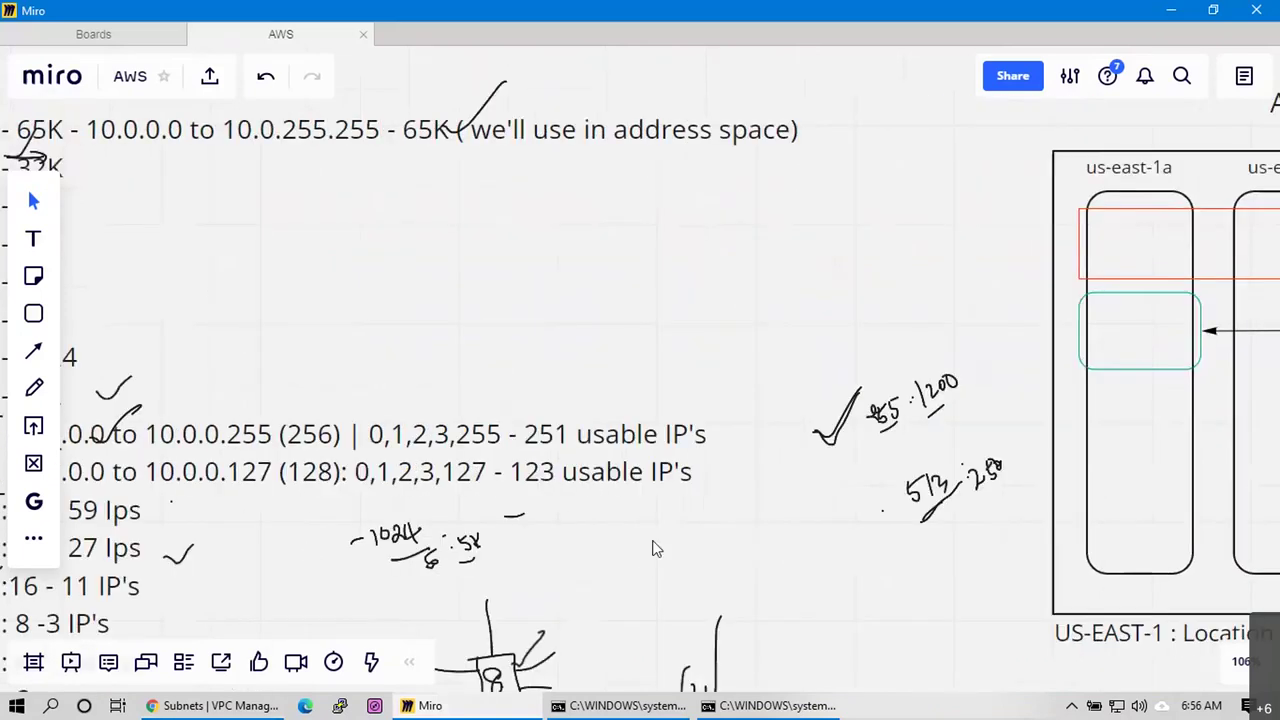
scroll(655, 548, "left", 4)
scroll(668, 368, "down", 3)
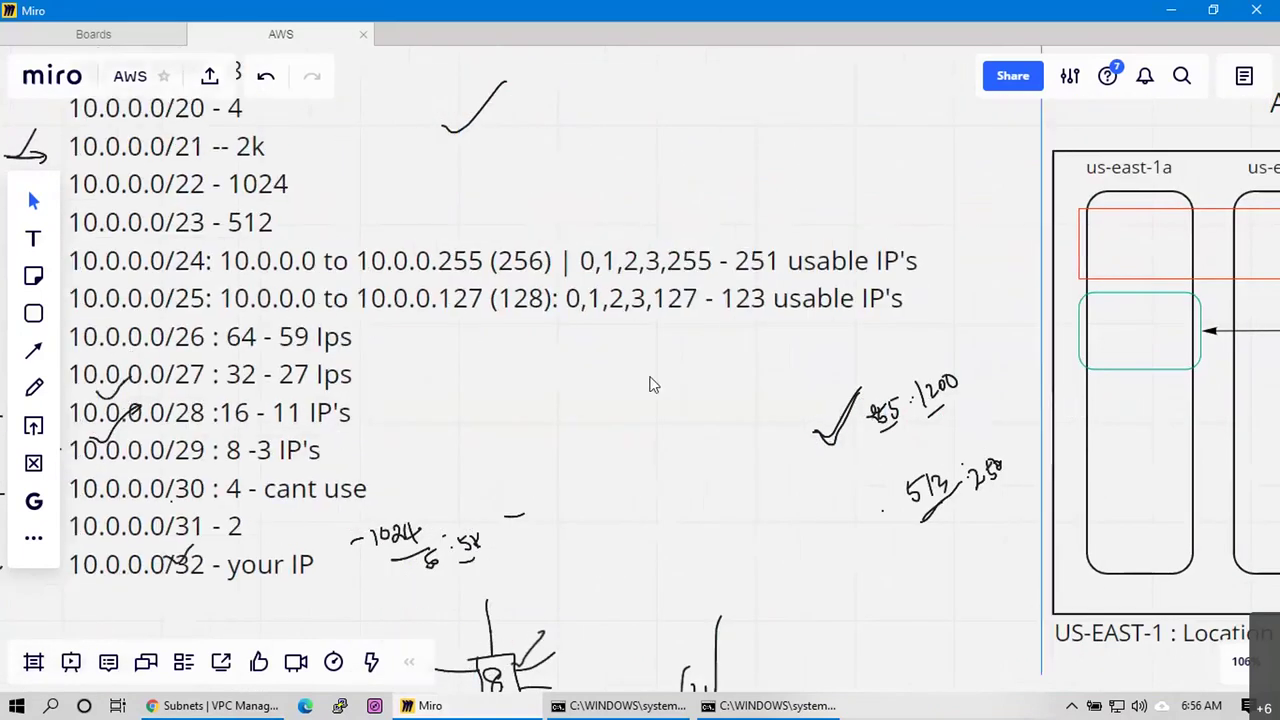
left_click(770, 264)
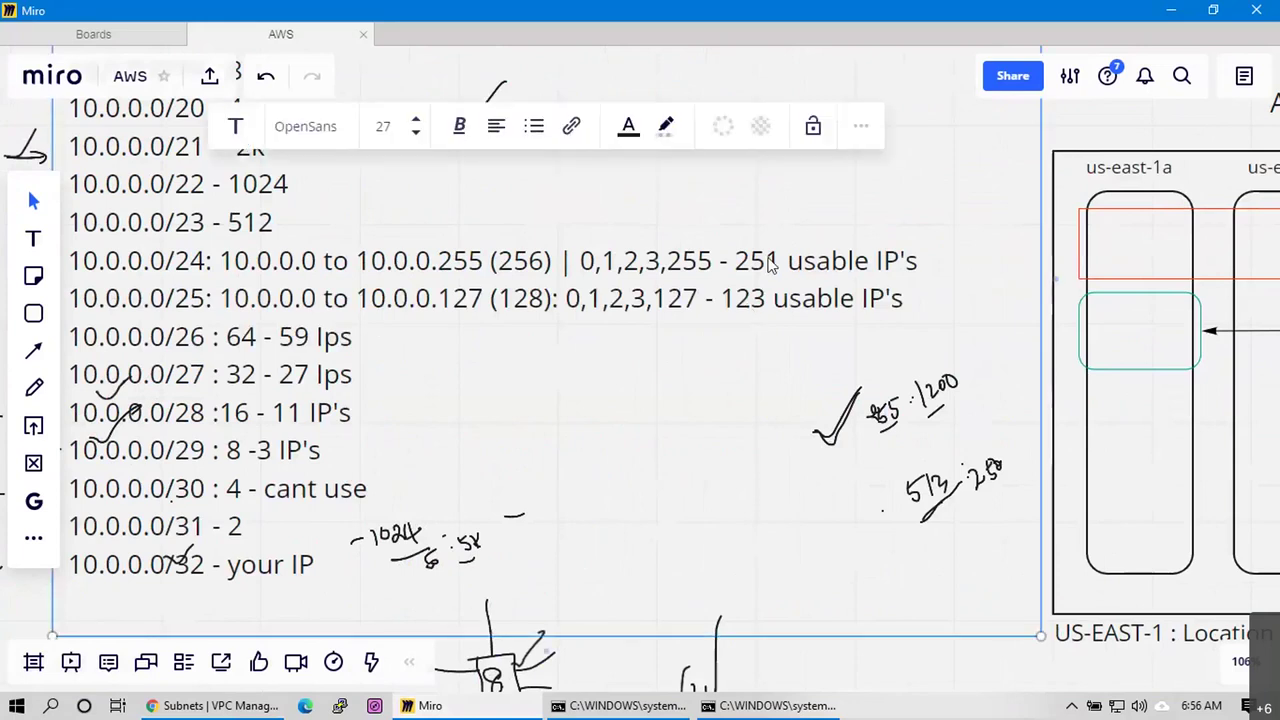
Switch to the AWS console and examine the available addresses, details and availability zone of EUS_VPC1_SUB3
left_click(157, 710)
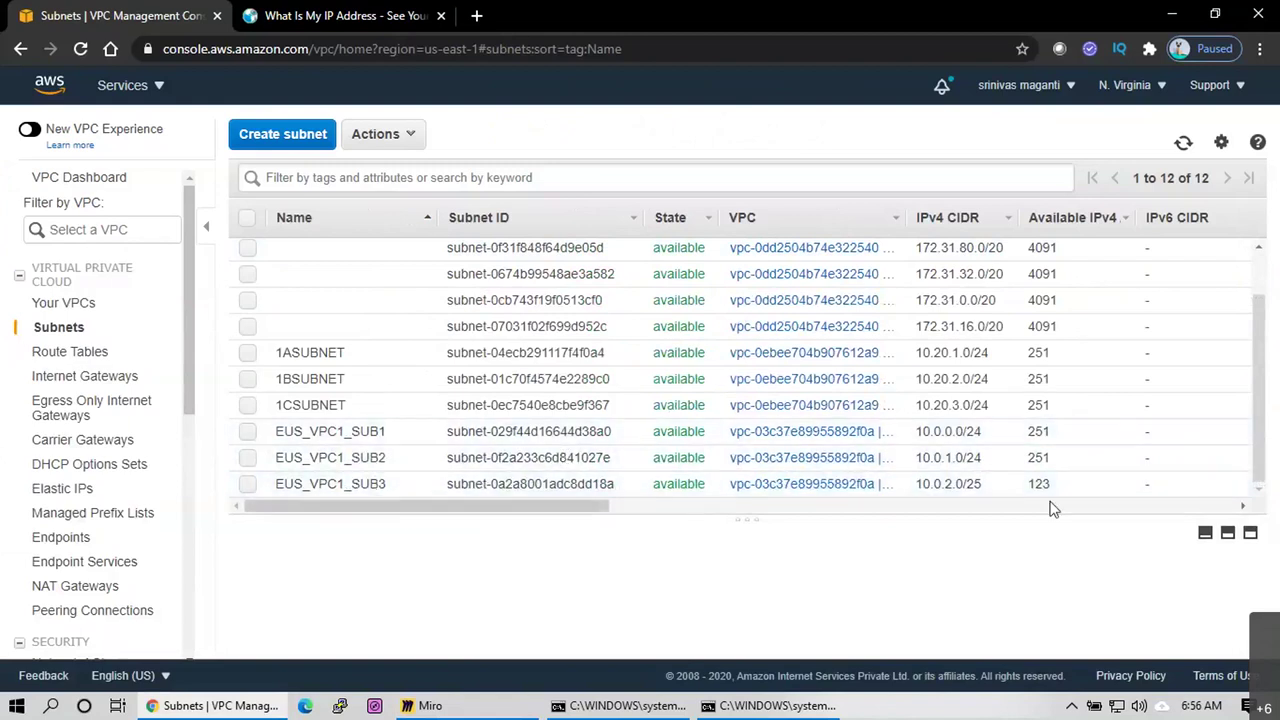
double_click(1040, 485)
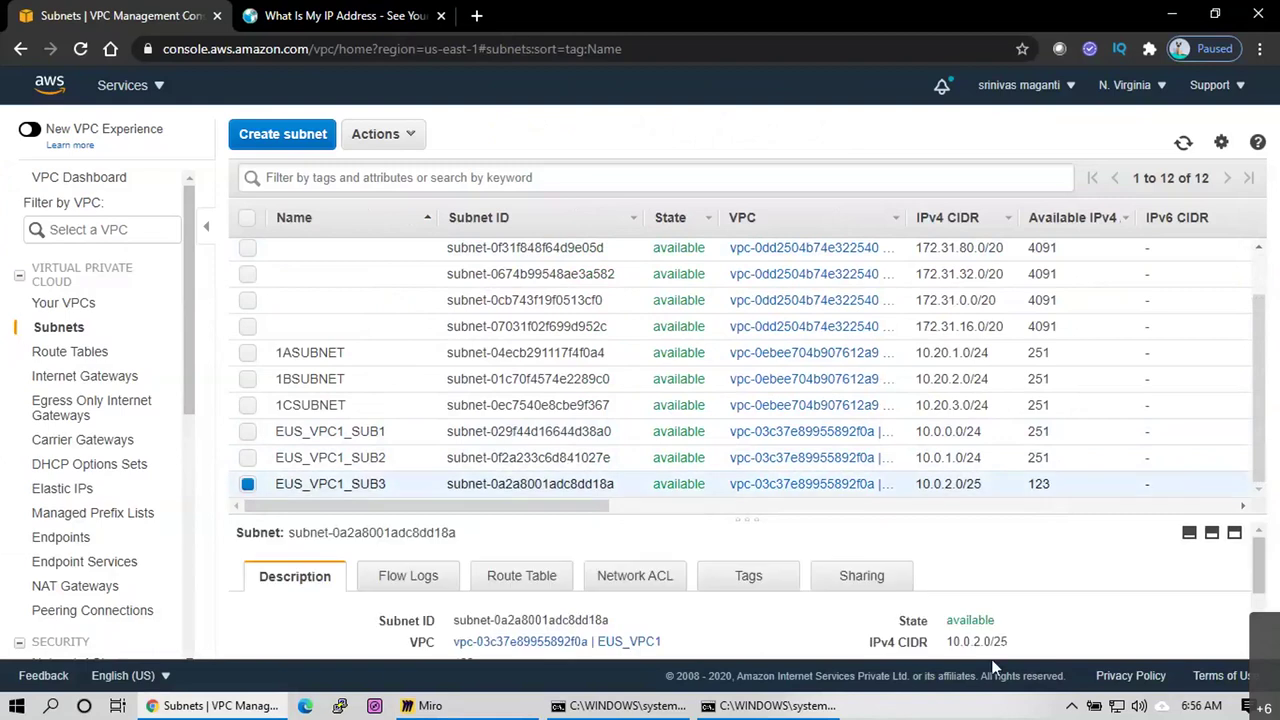
scroll(1074, 600, "down", 2)
scroll(1075, 610, "up", 1)
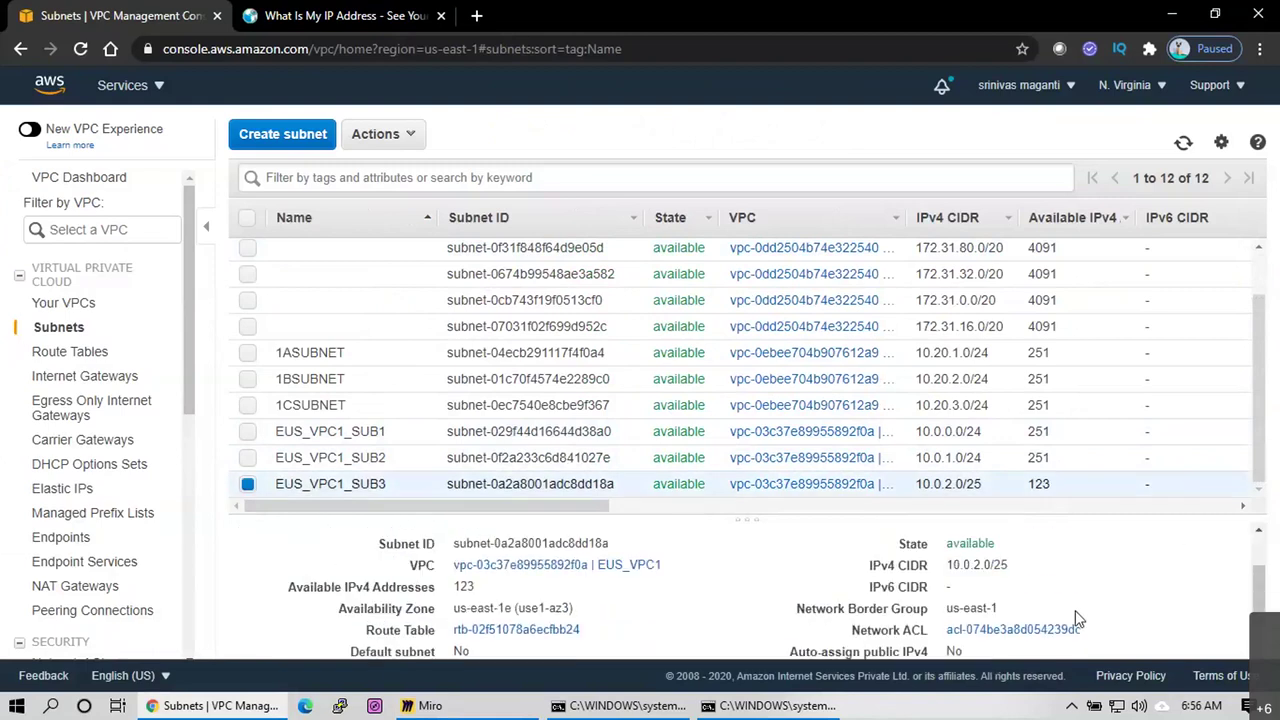
scroll(1075, 610, "down", 1)
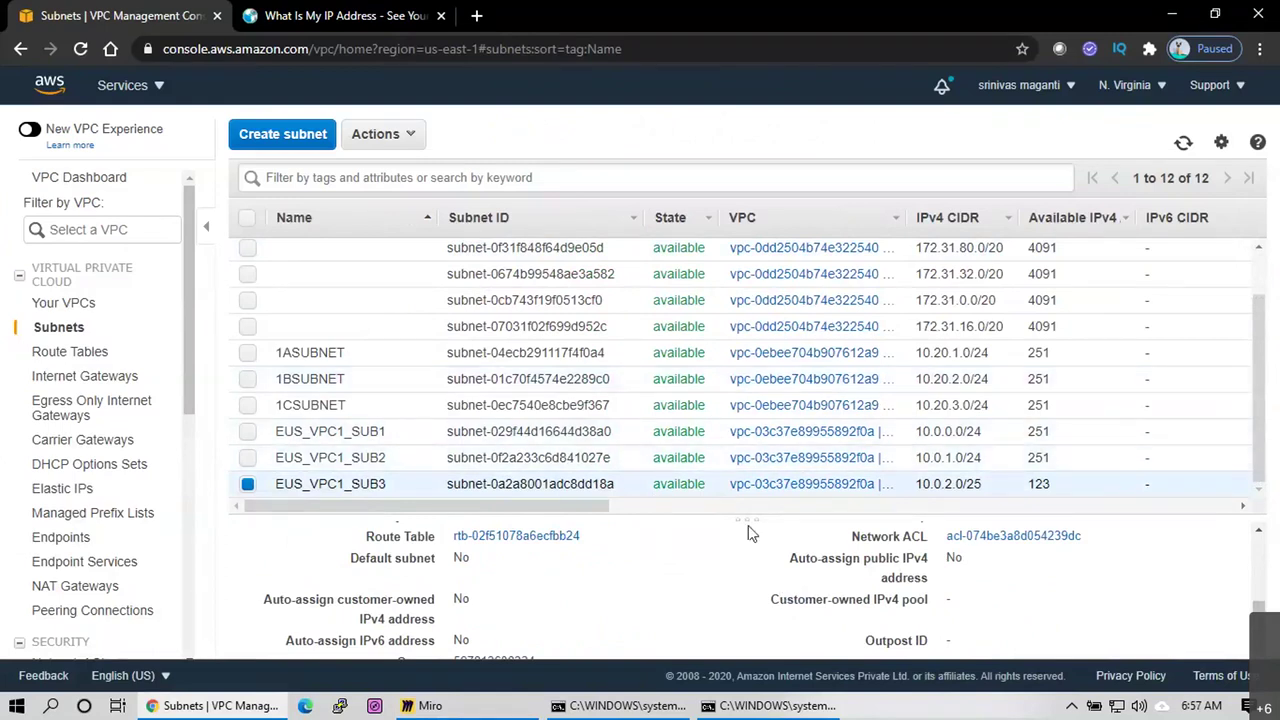
left_click_drag(762, 407, 772, 258)
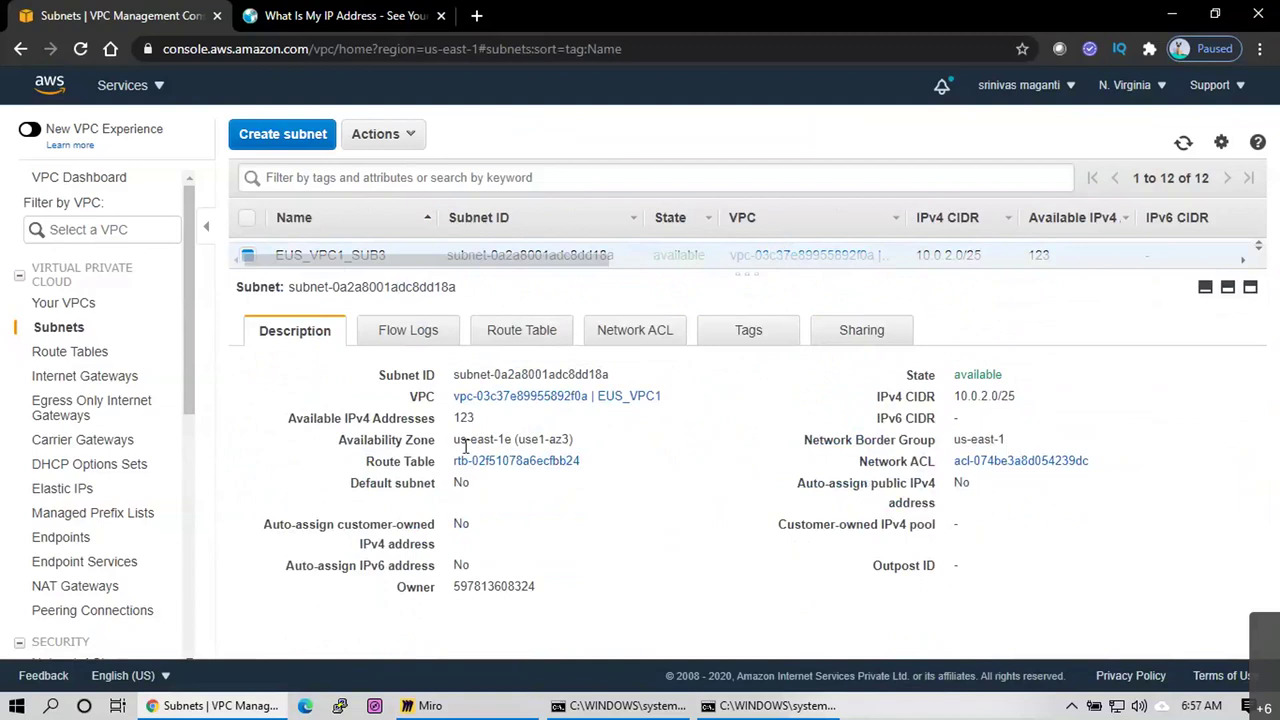
left_click_drag(462, 440, 510, 440)
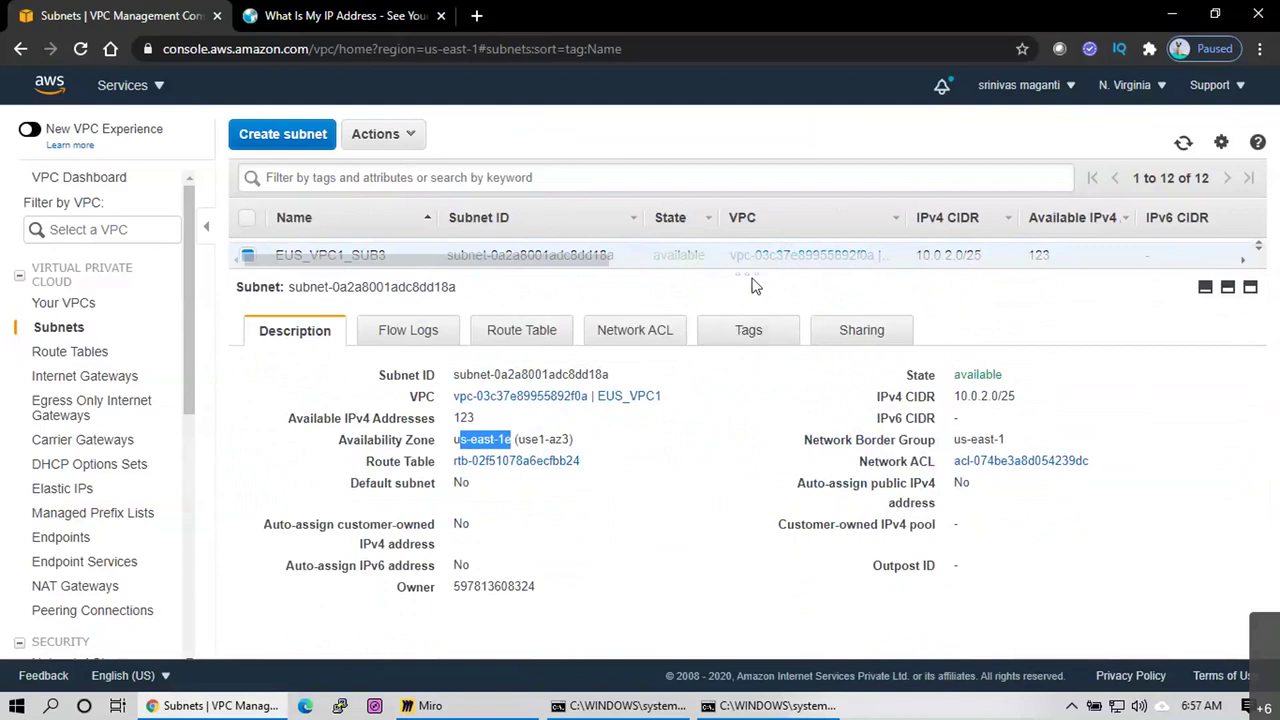
Check the availability zones of the subnets EUS_VPC1_SUB1 and EUS_VPC1_SUB2 in their descriptions
left_click_drag(750, 272, 748, 355)
left_click(366, 268)
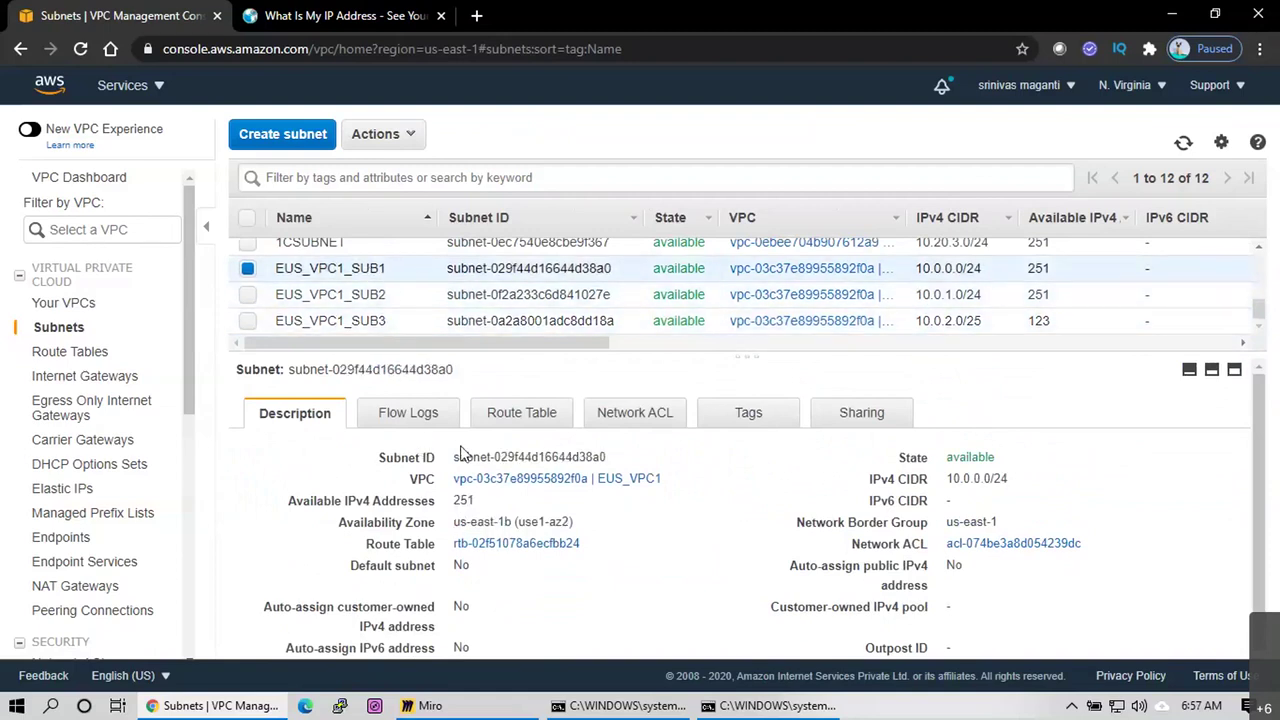
left_click_drag(455, 522, 513, 521)
left_click(367, 294)
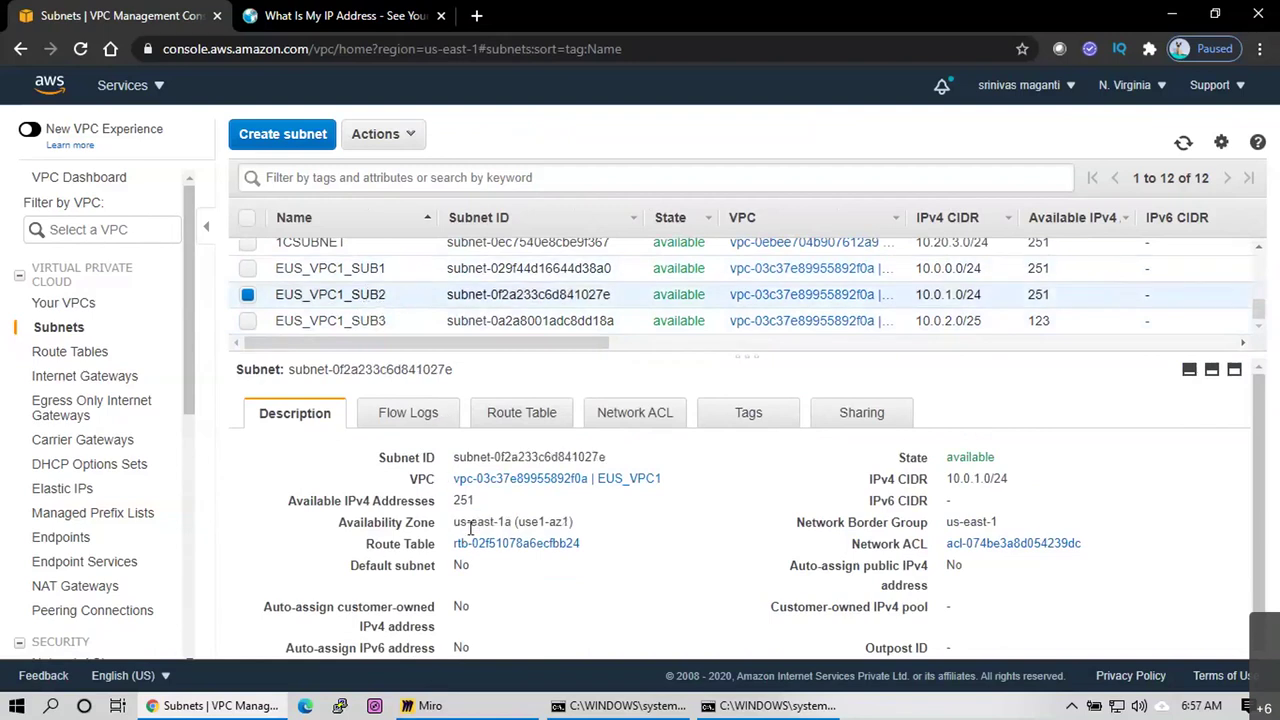
left_click_drag(510, 522, 460, 522)
left_click_drag(455, 521, 516, 522)
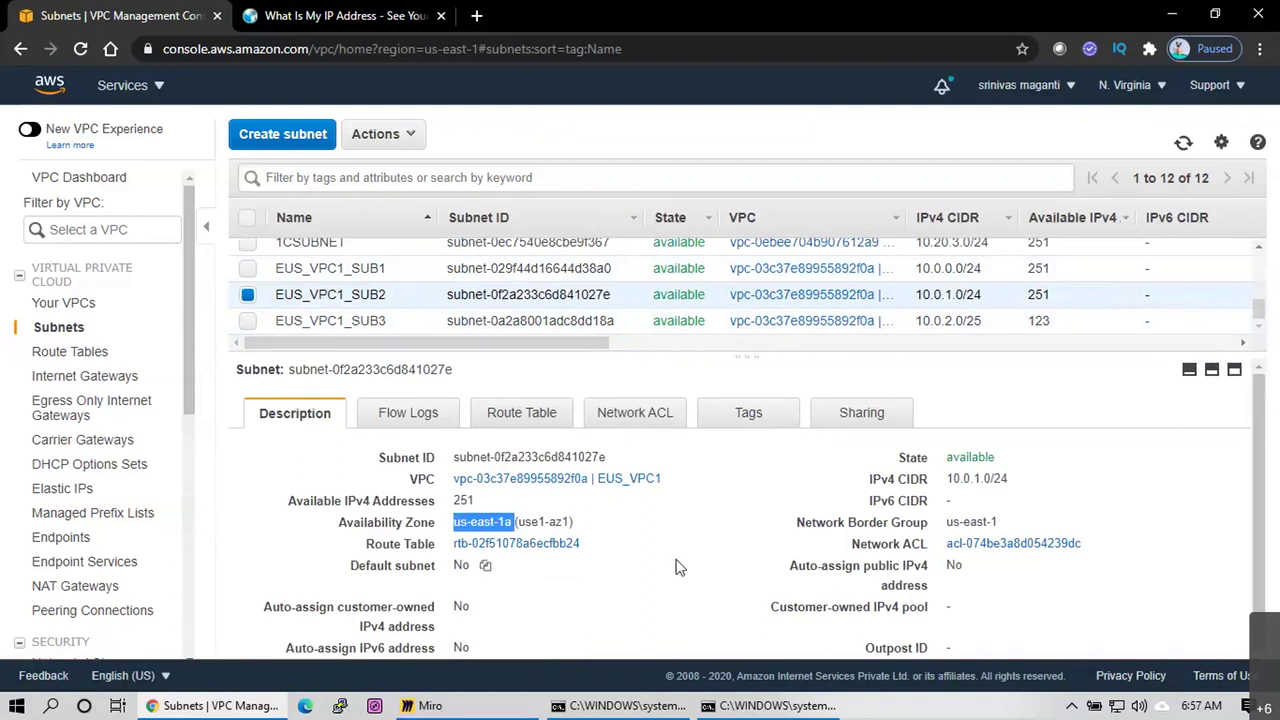
Start a fourth subnet named EUS_VPC1_SUB4 in EUS_VPC1 and assign it to the availability zone us-east-1f
left_click(299, 146)
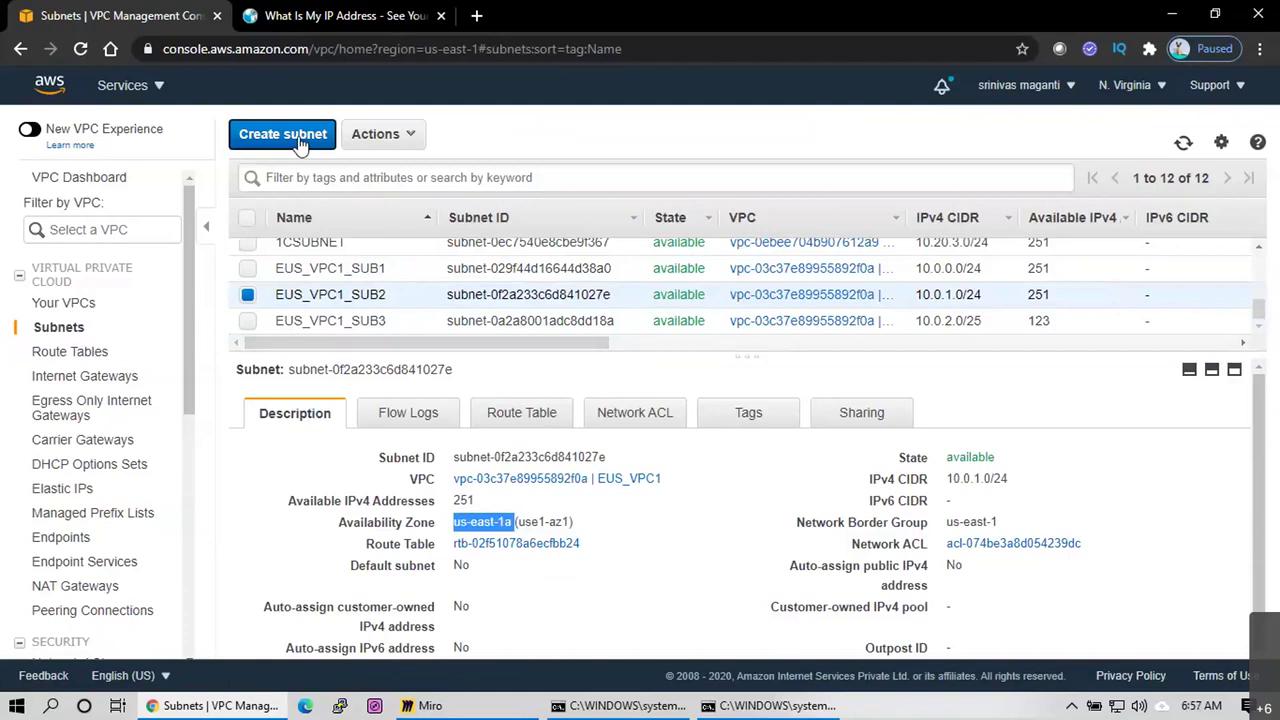
left_click(491, 264)
type("E")
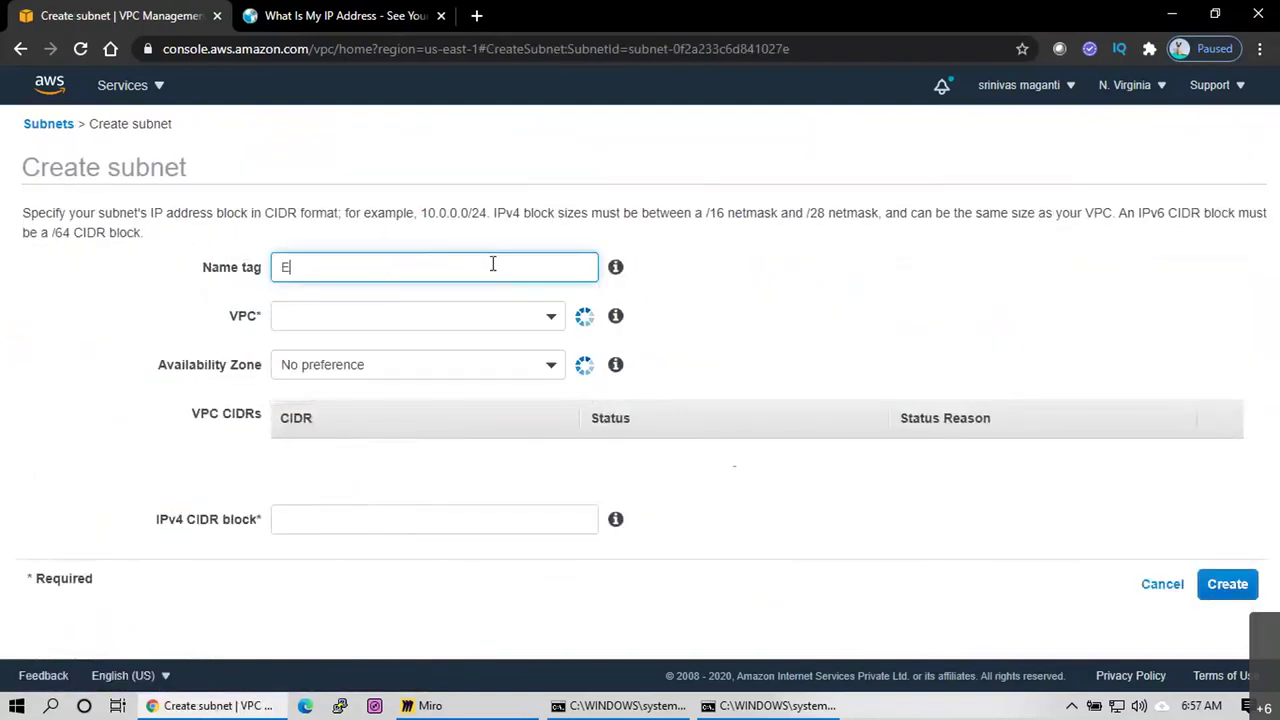
type("US_VPC1")
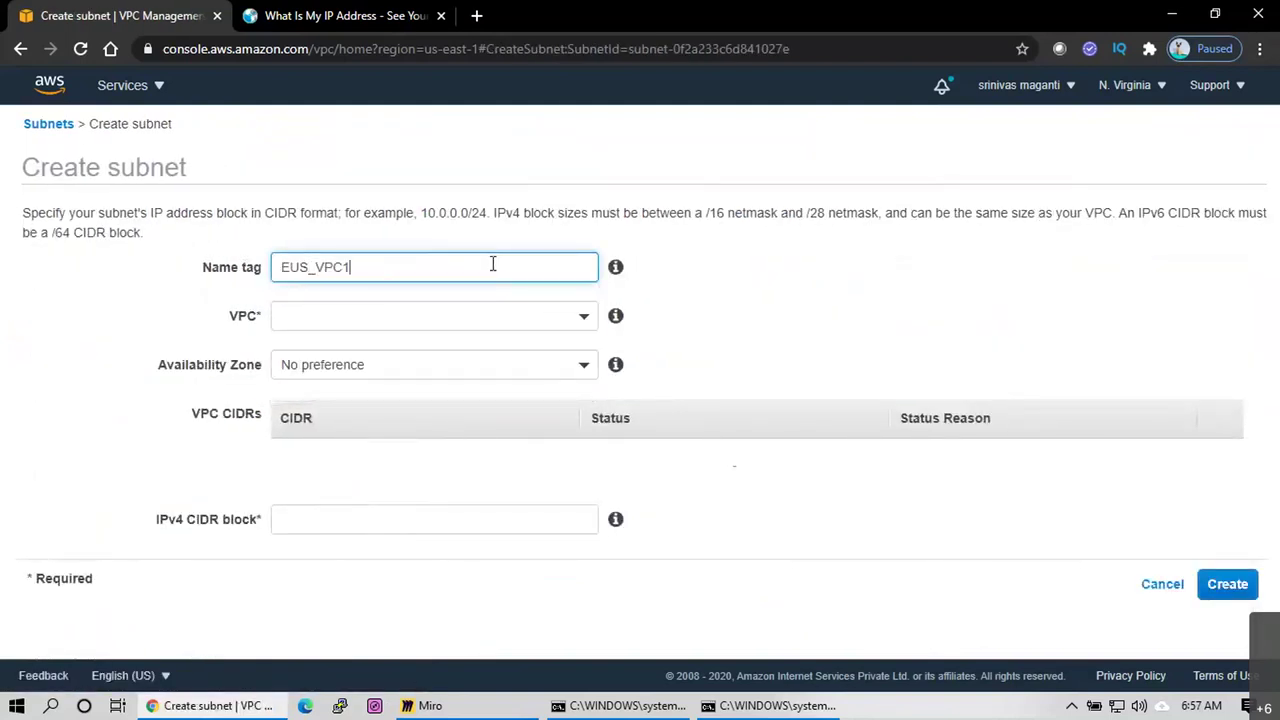
type("_SUB4")
key("Tab")
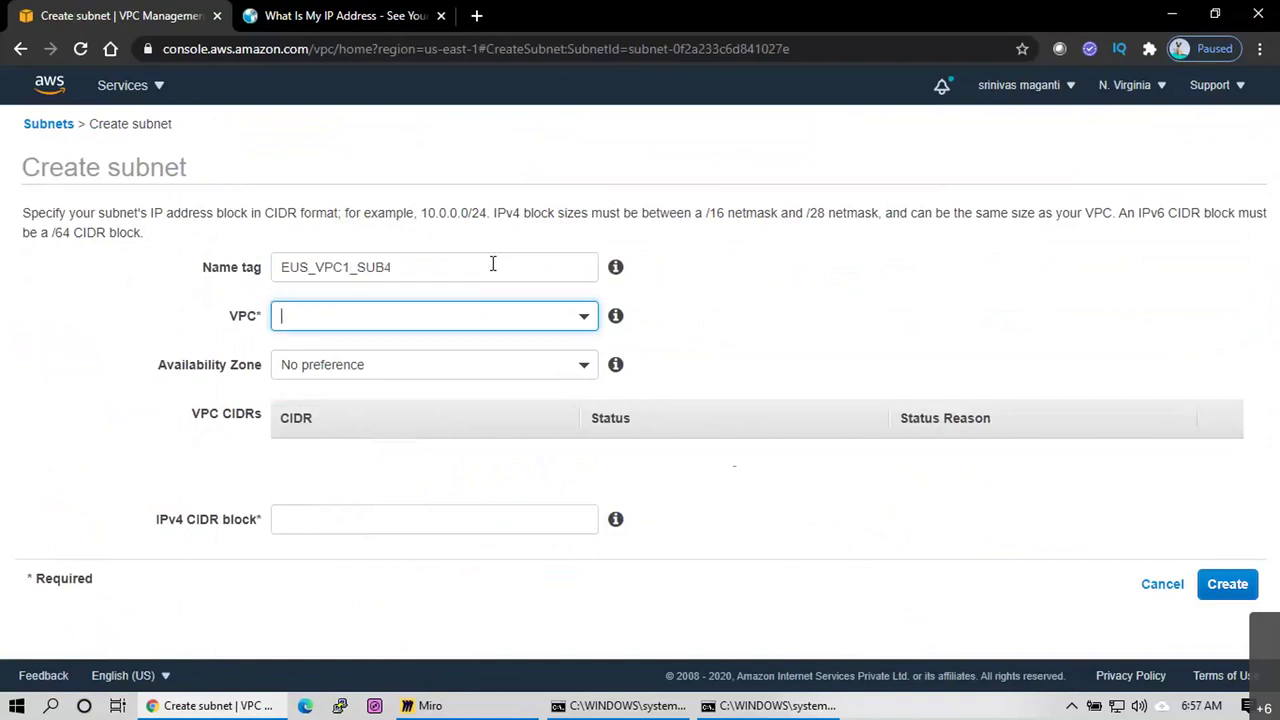
key("Return")
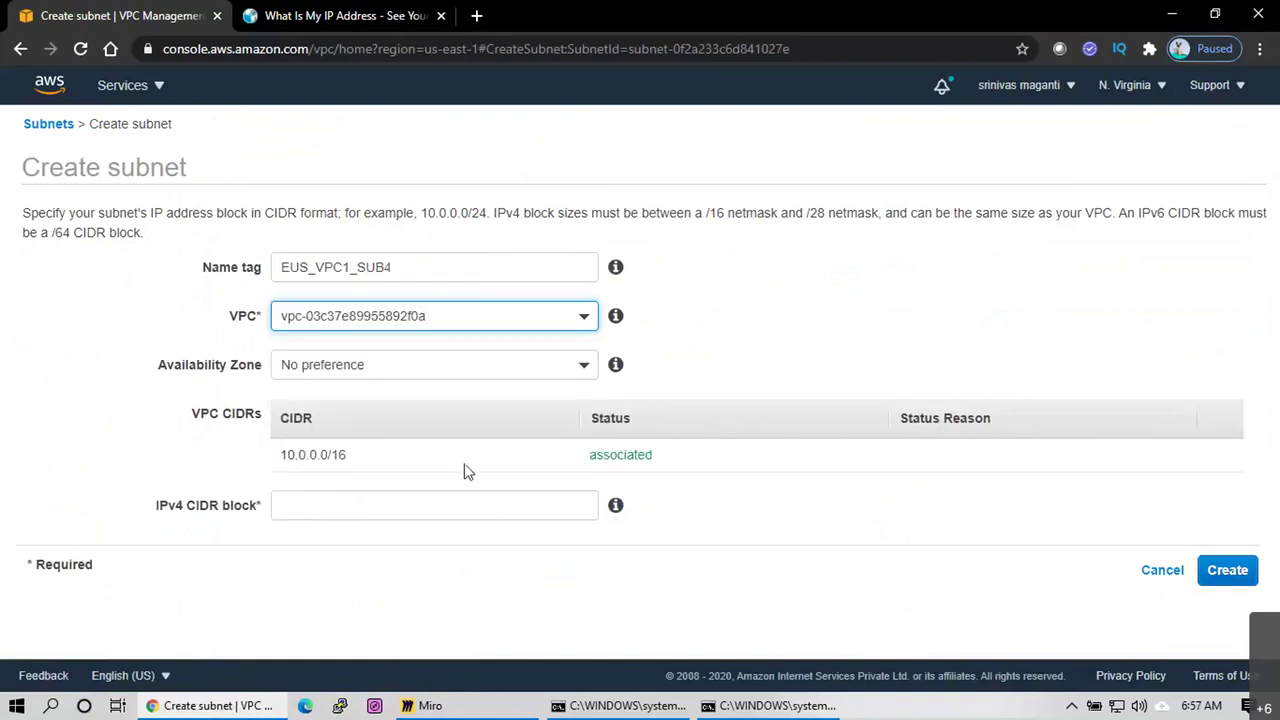
key("Tab")
scroll(434, 605, "down", 1)
left_click(434, 605)
Set the IPv4 CIDR block of EUS_VPC1_SUB4 to 10.0.2.128/25
left_click(375, 517)
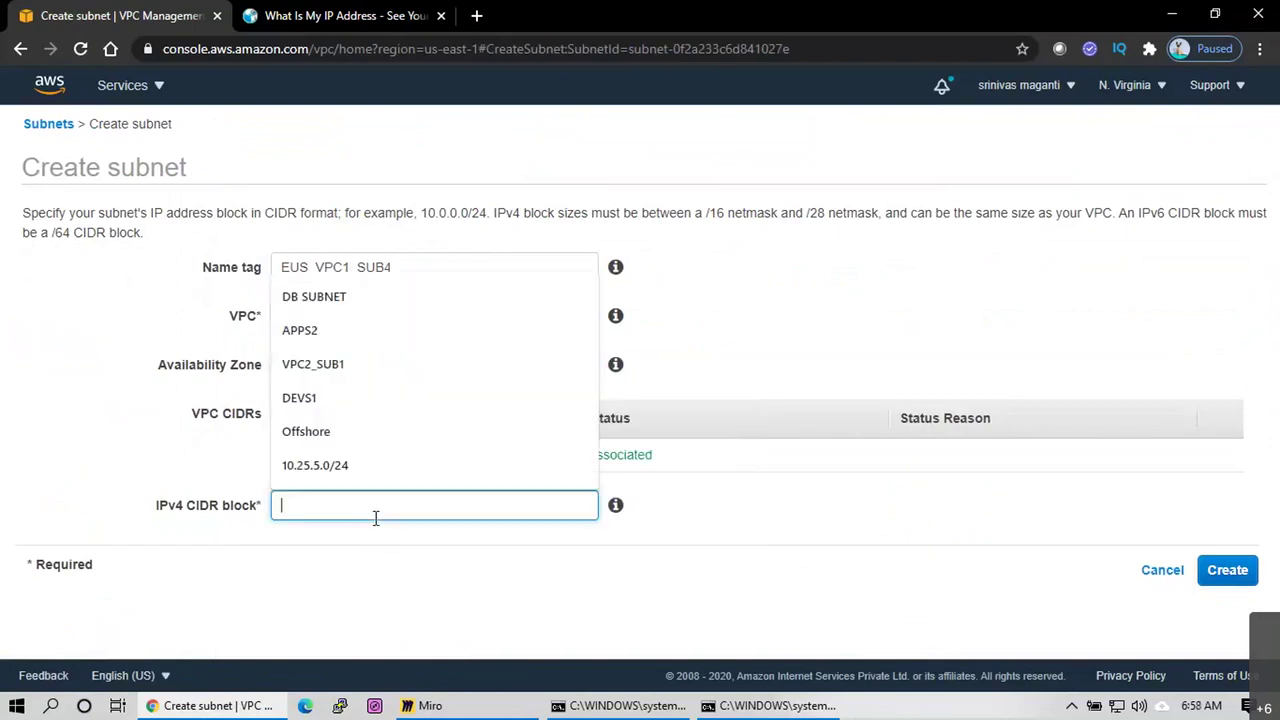
type("10.0.2.")
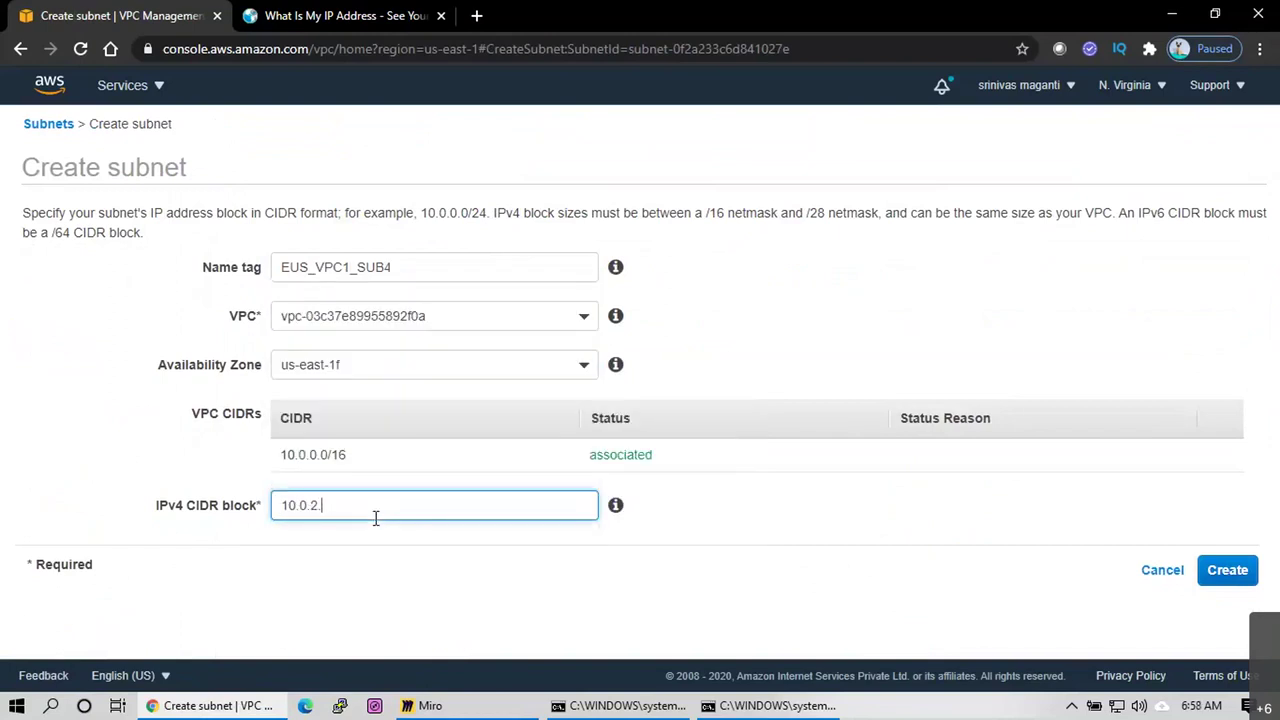
type("128/25")
key("Tab")
left_click(756, 572)
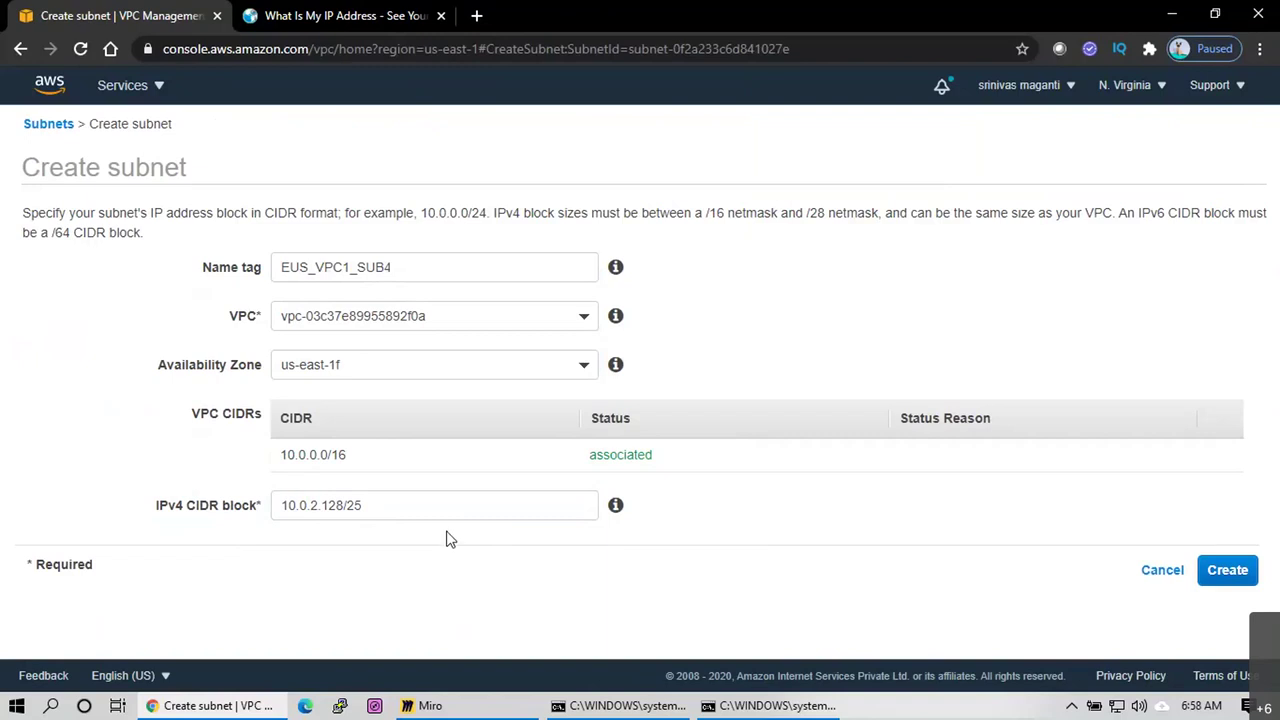
Switch to the Miro board, draw a check mark and an arrow beside the range 10.0.2.0 -127, and handwrite 10.0.2.0 below it
key("alt+Tab")
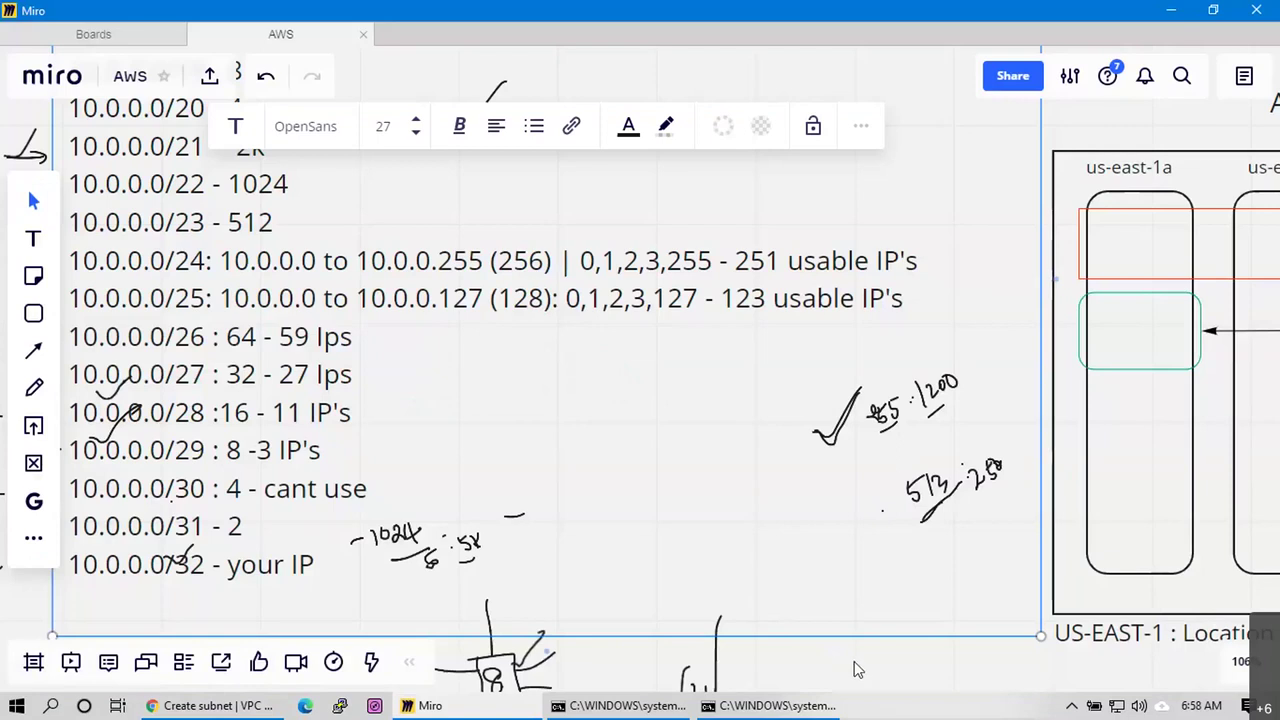
scroll(855, 670, "right", 15)
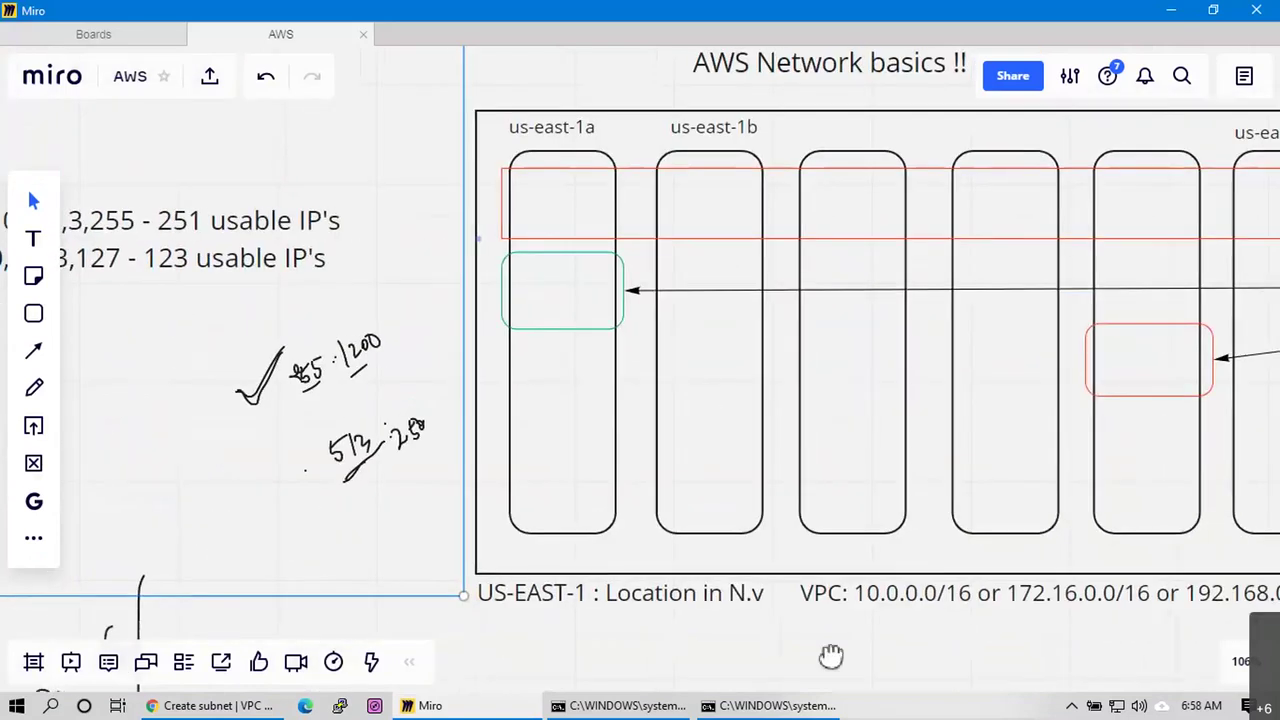
left_click(34, 387)
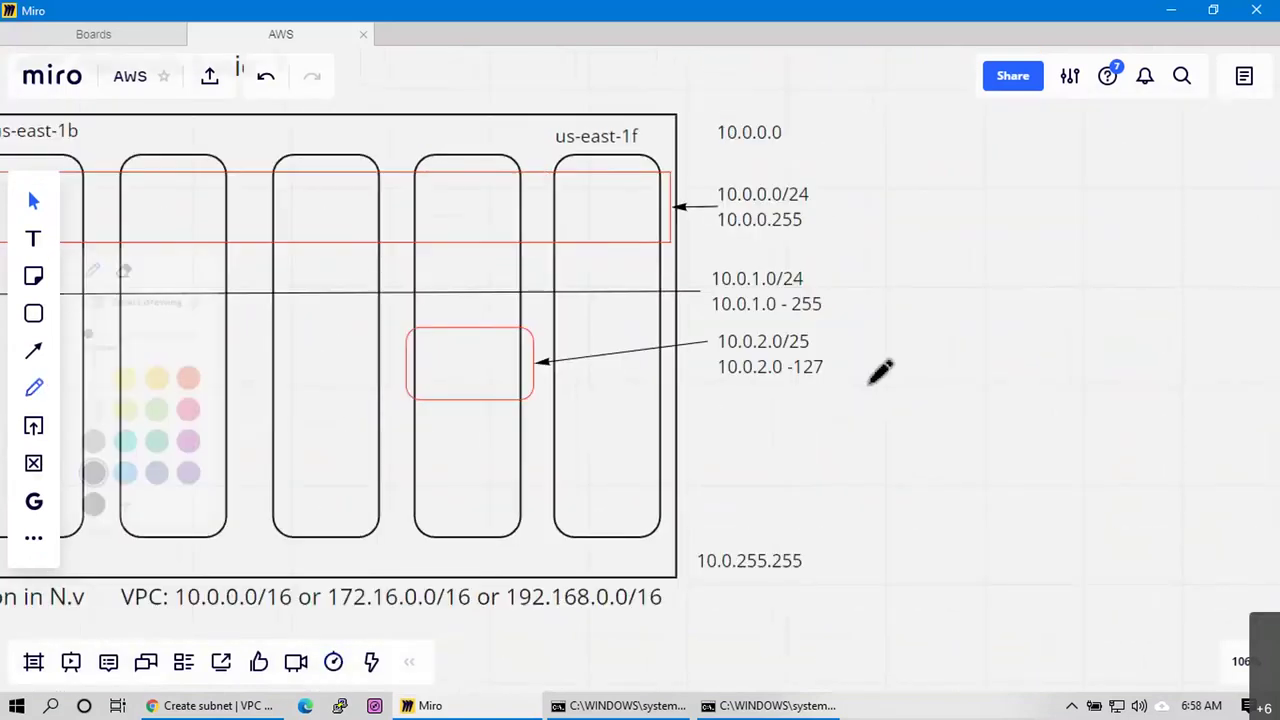
left_click_drag(830, 366, 862, 345)
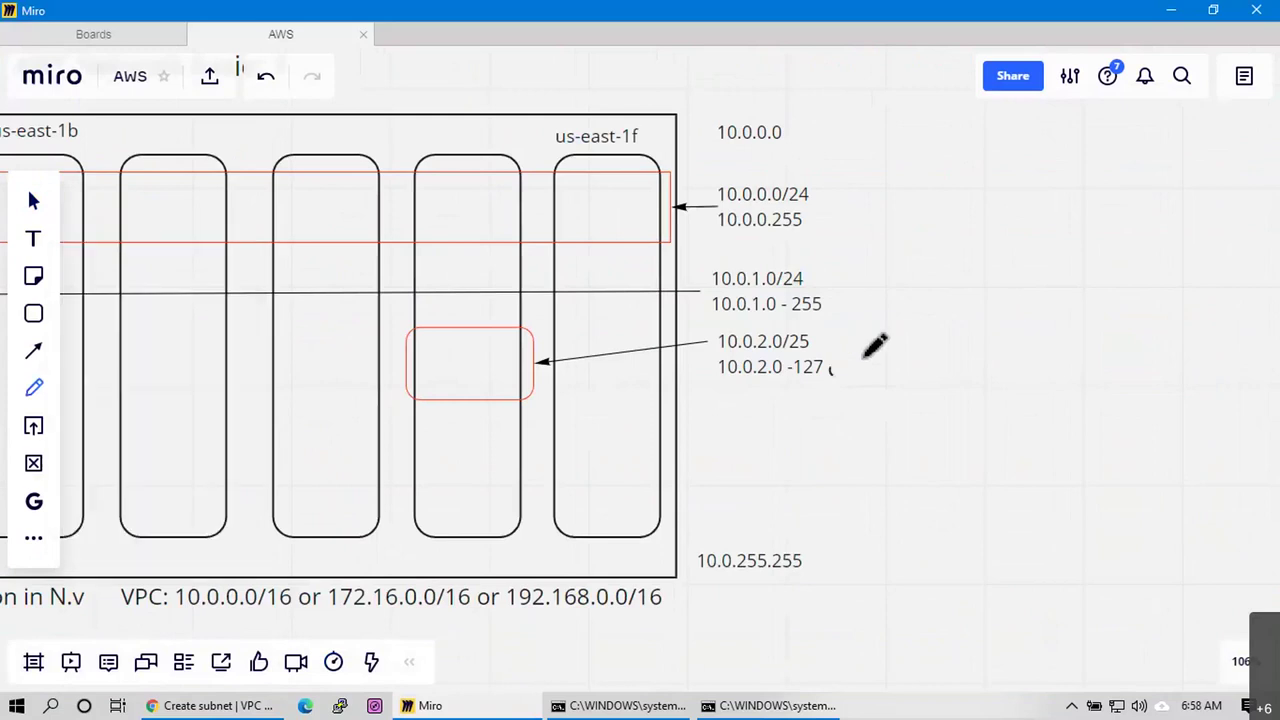
mouse_move(718, 426)
left_mouse_down()
mouse_move(729, 442)
mouse_move(736, 426)
mouse_move(797, 431)
mouse_move(806, 417)
left_mouse_up()
left_click(751, 431)
left_click(779, 431)
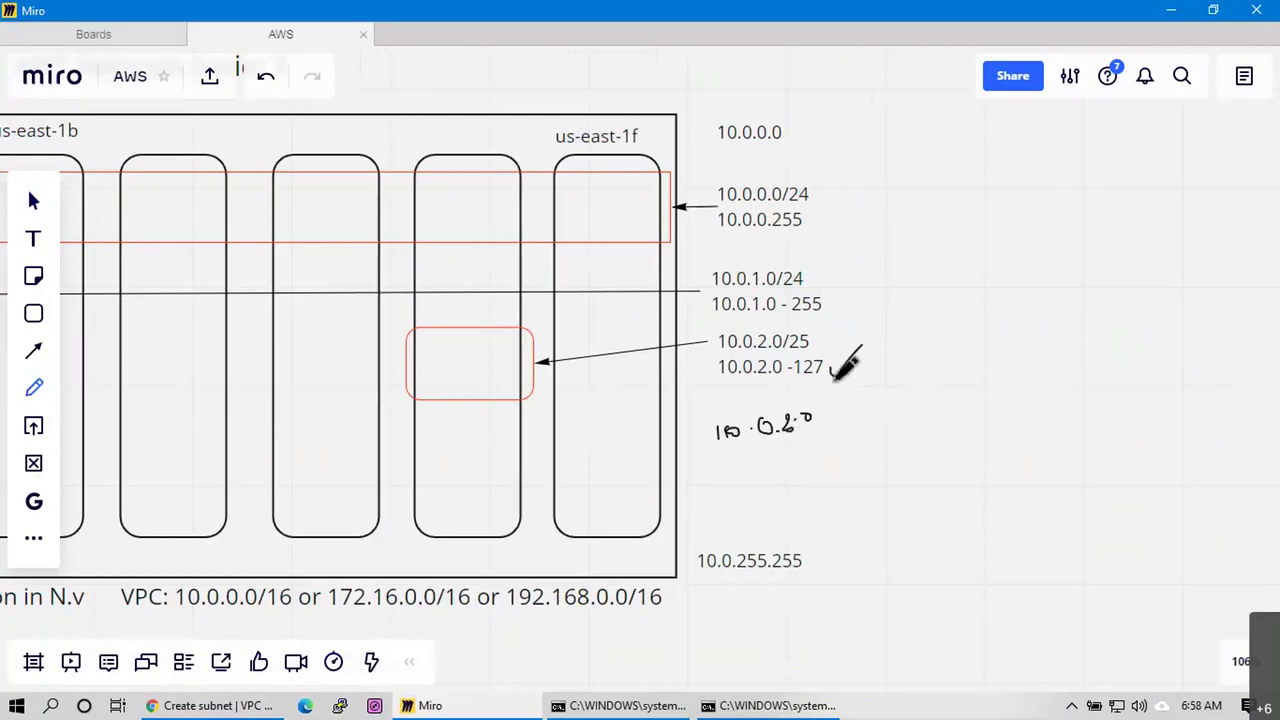
mouse_move(838, 372)
left_mouse_down()
mouse_move(886, 362)
mouse_move(880, 376)
left_mouse_up()
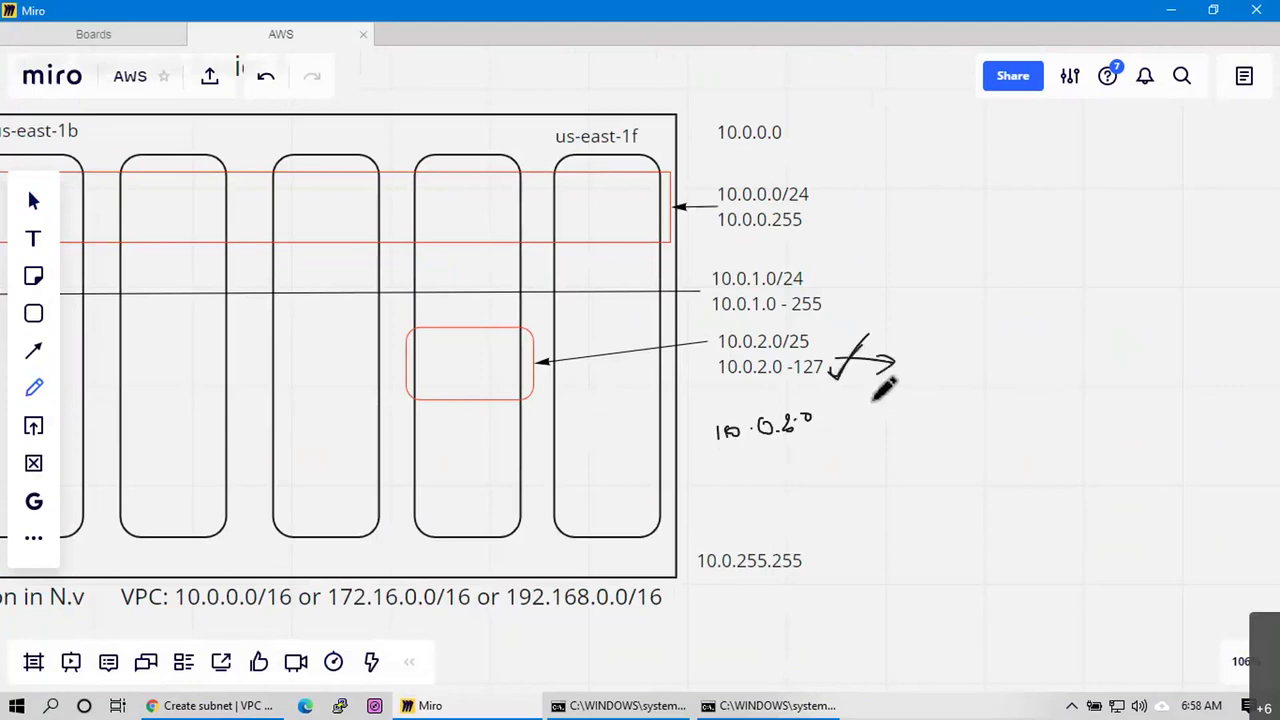
Switch back to the AWS console, create the subnet EUS_VPC1_SUB4 and close the result page
key("alt+Tab")
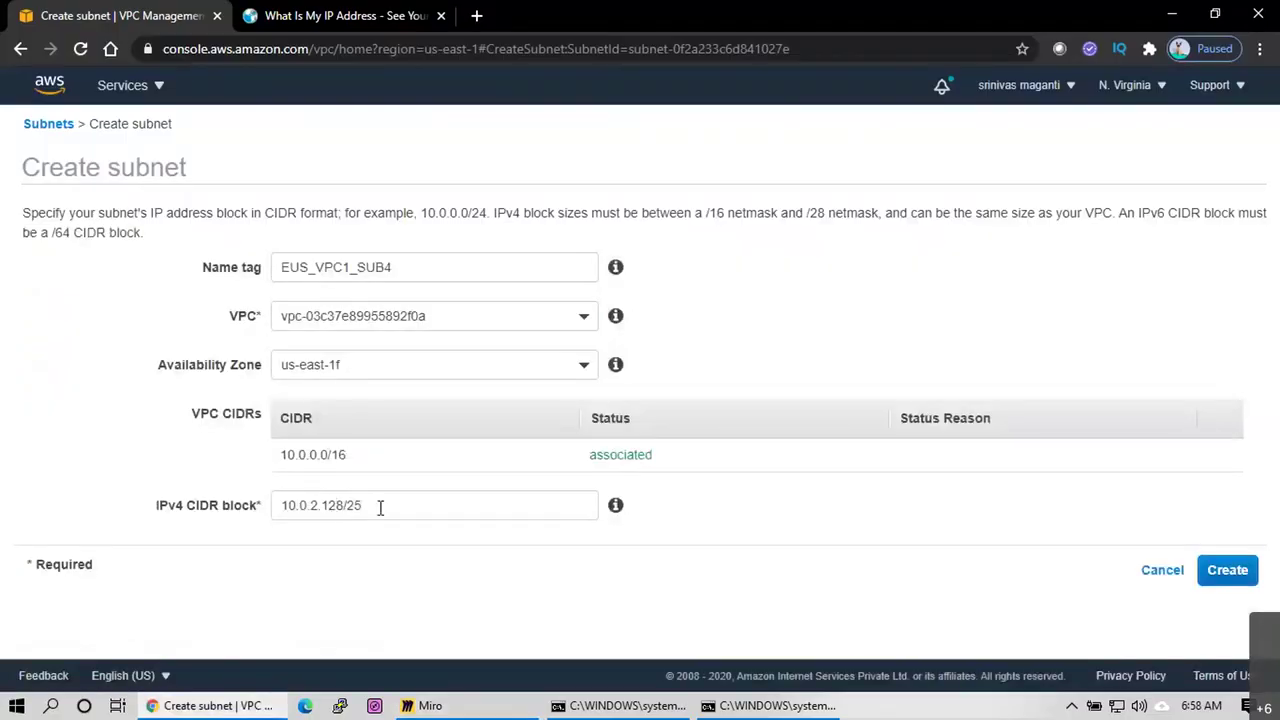
left_click(1236, 580)
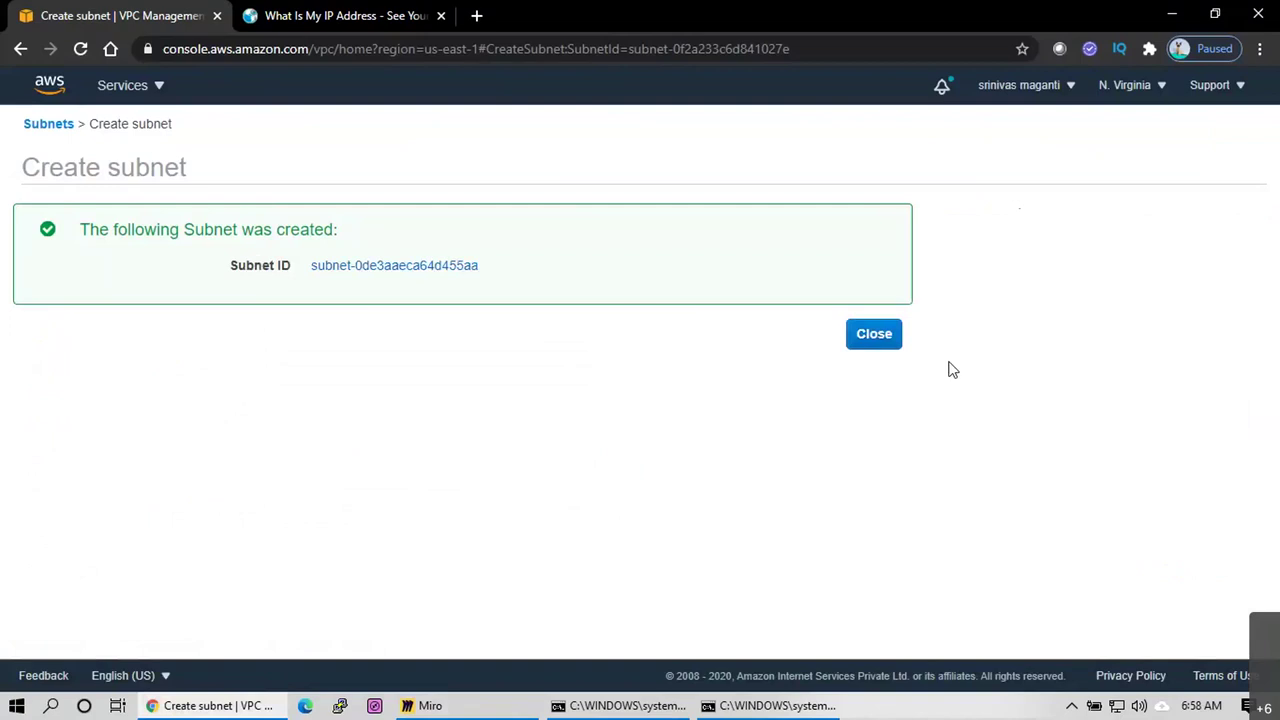
left_click(871, 351)
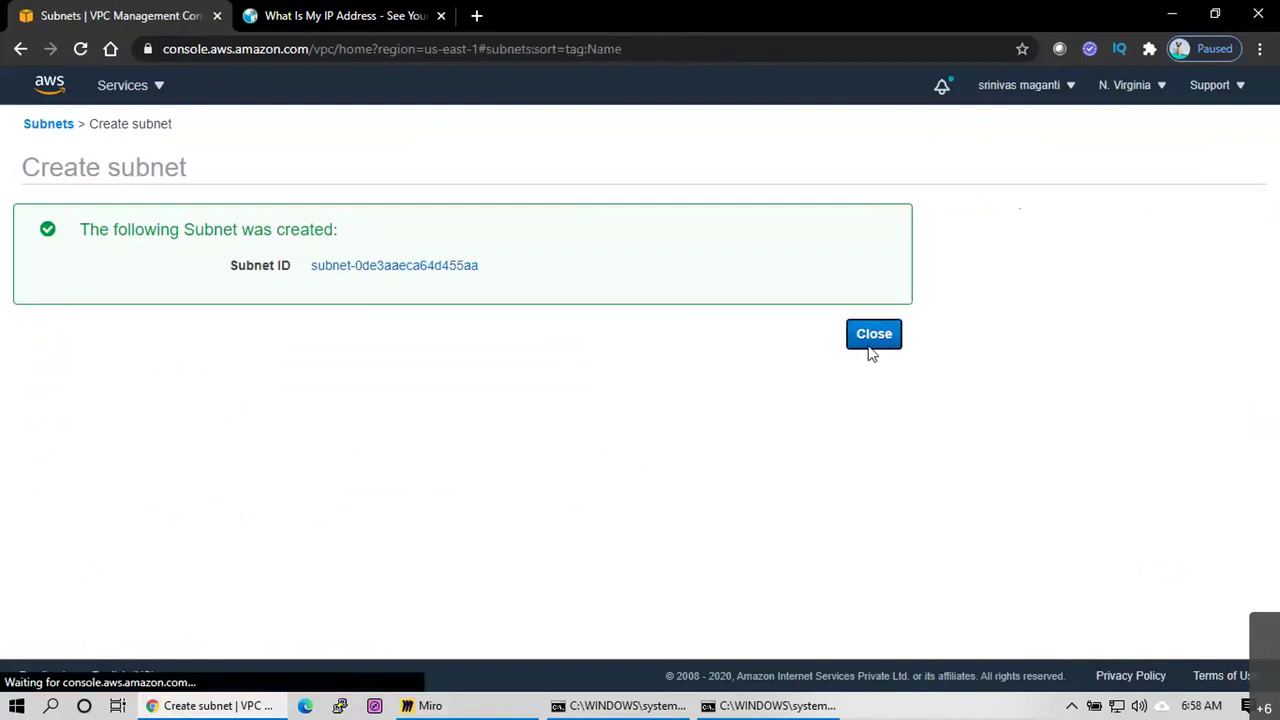
Examine the enlarged subnet list, the parent VPC EUS_VPC1 and the description of EUS_VPC1_SUB4, including its IPv4 CIDR
left_click_drag(748, 352, 755, 677)
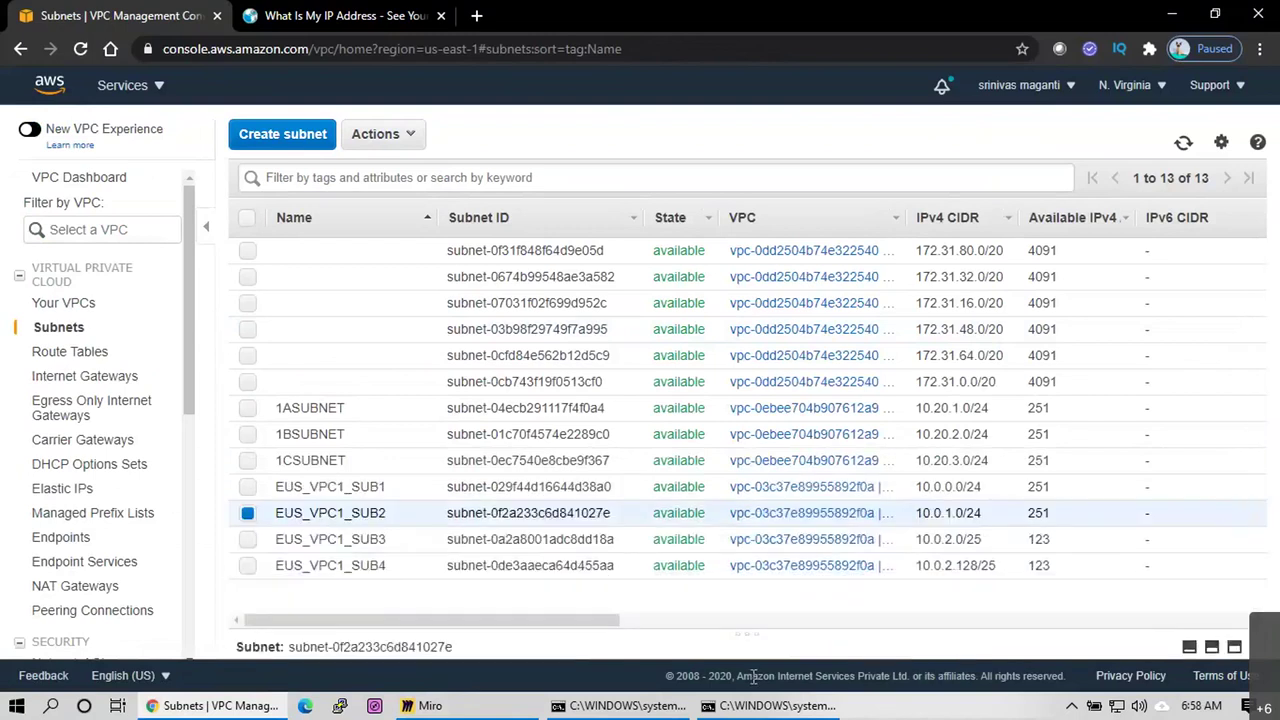
left_click(776, 566)
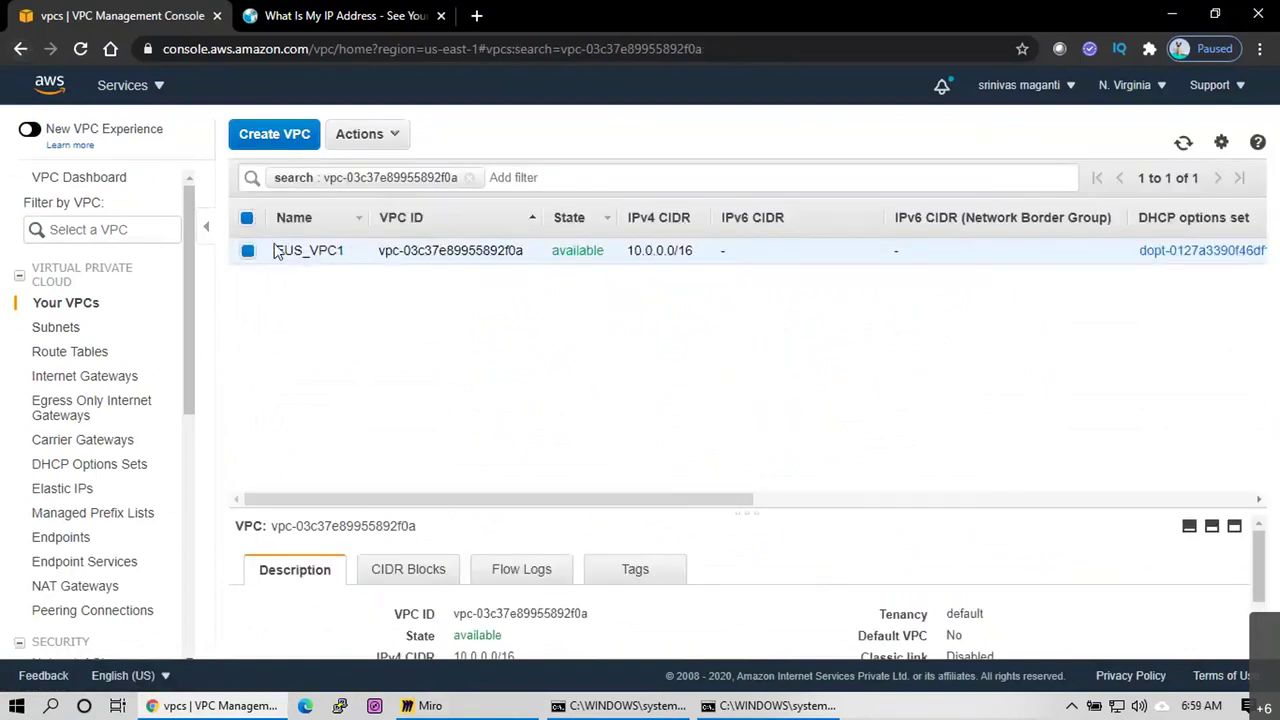
left_click(60, 328)
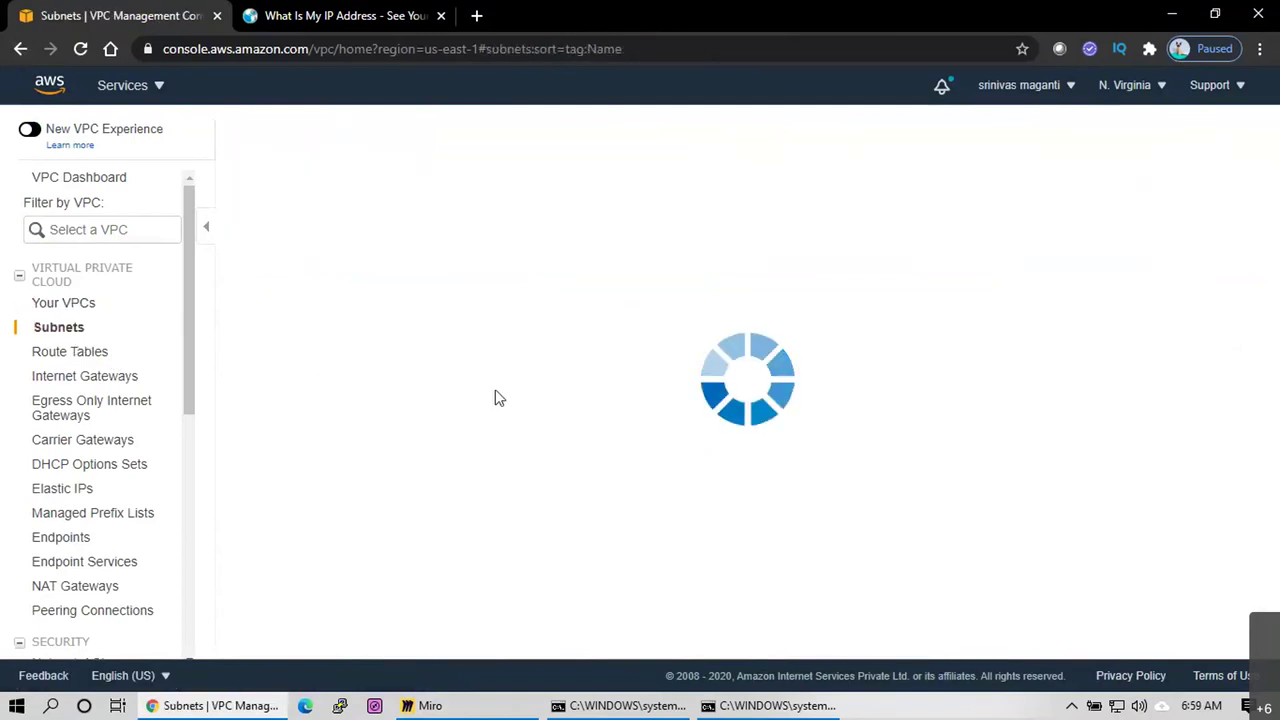
left_click(400, 565)
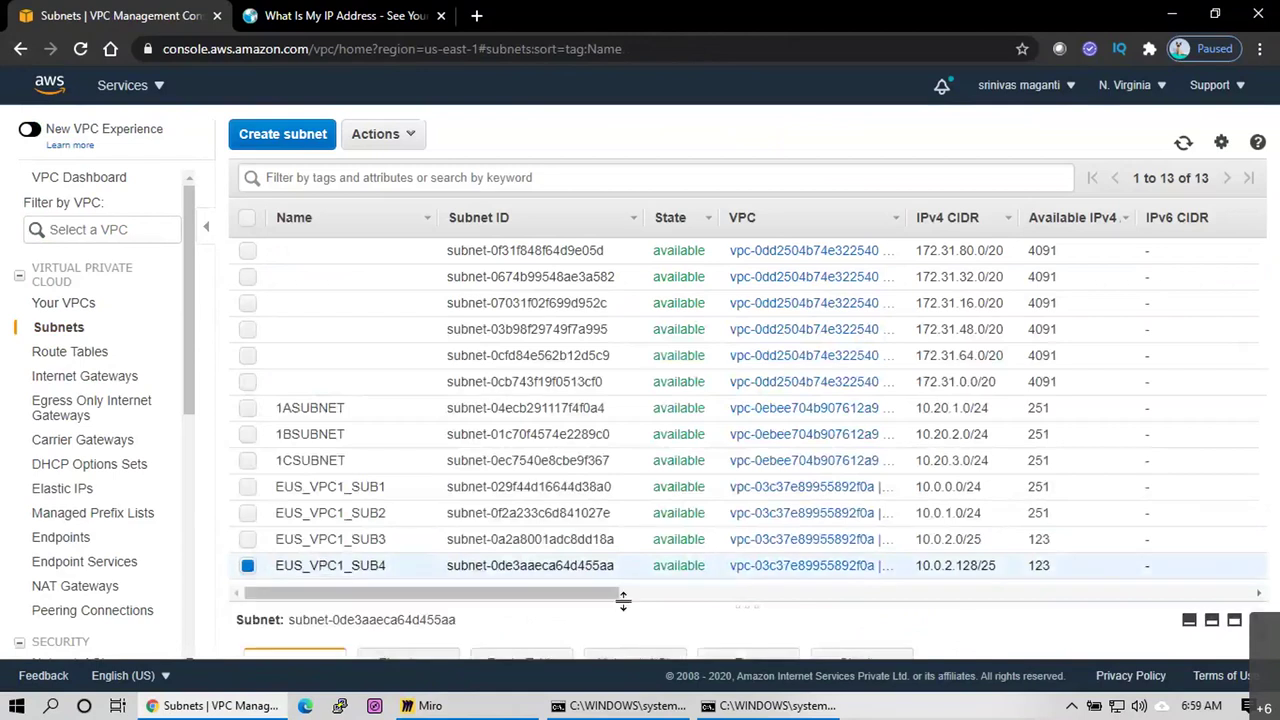
left_click_drag(730, 606, 773, 267)
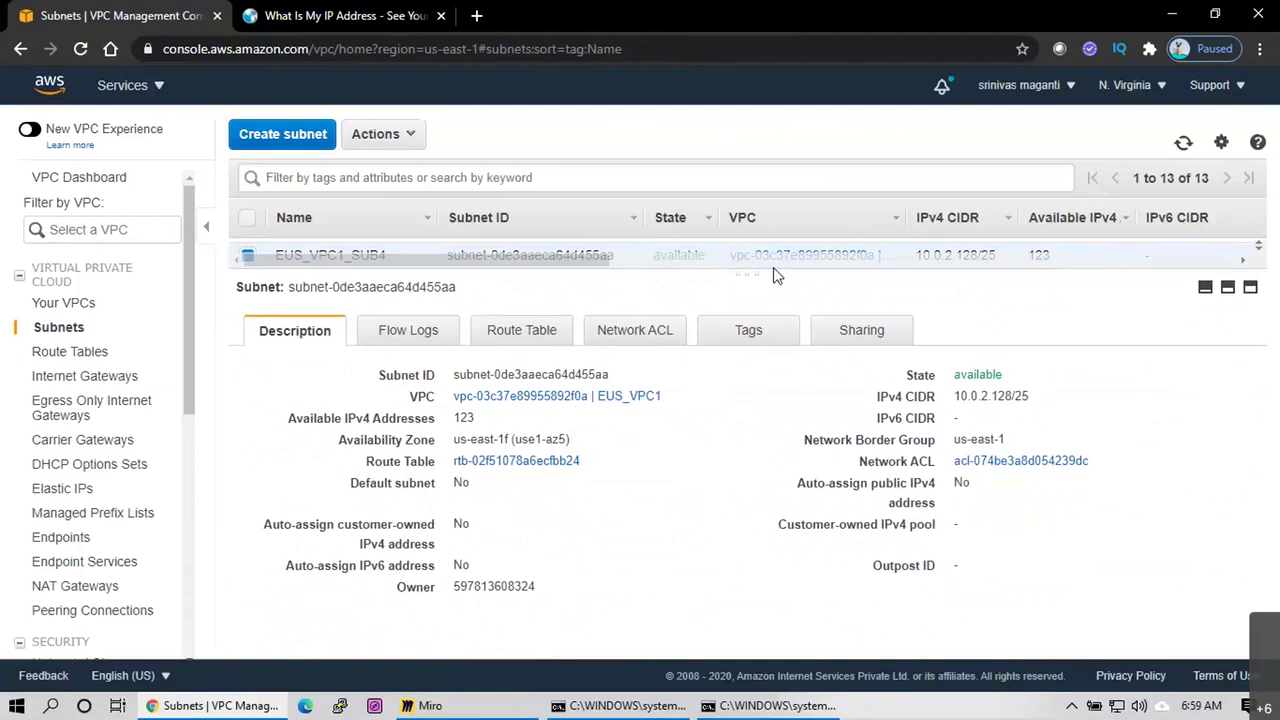
double_click(1008, 397)
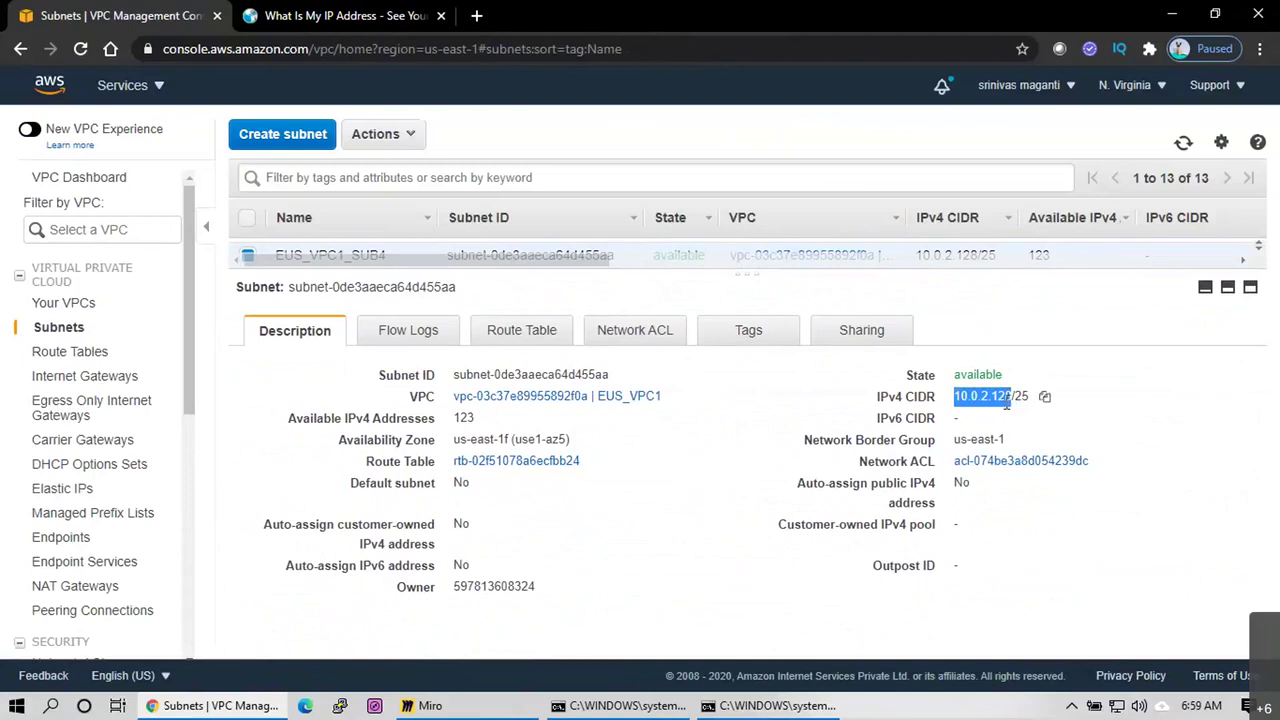
Examine the IPv4 CIDR and the availability zone in the description of EUS_VPC1_SUB4
left_click_drag(1029, 398, 963, 390)
left_click_drag(510, 440, 460, 440)
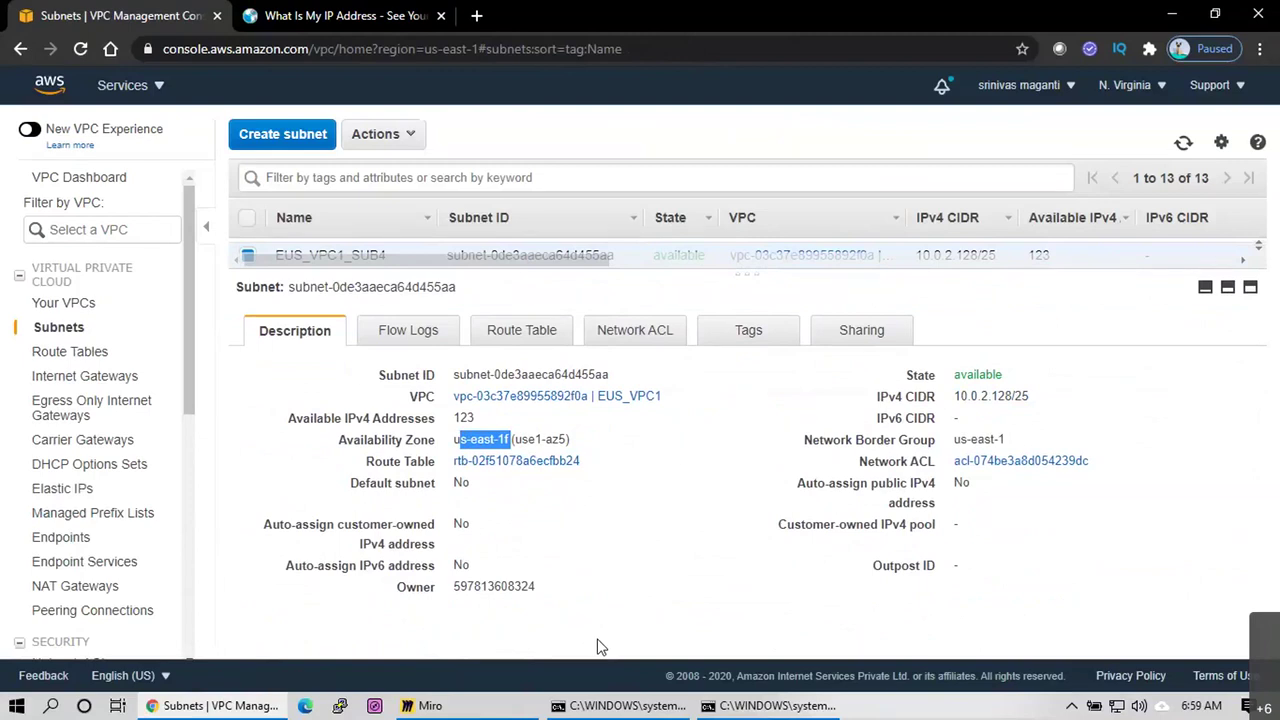
Start a new subnet with the name tag EUS_VPC1_SUB5 in the VPC EUS_VPC1
left_click(276, 144)
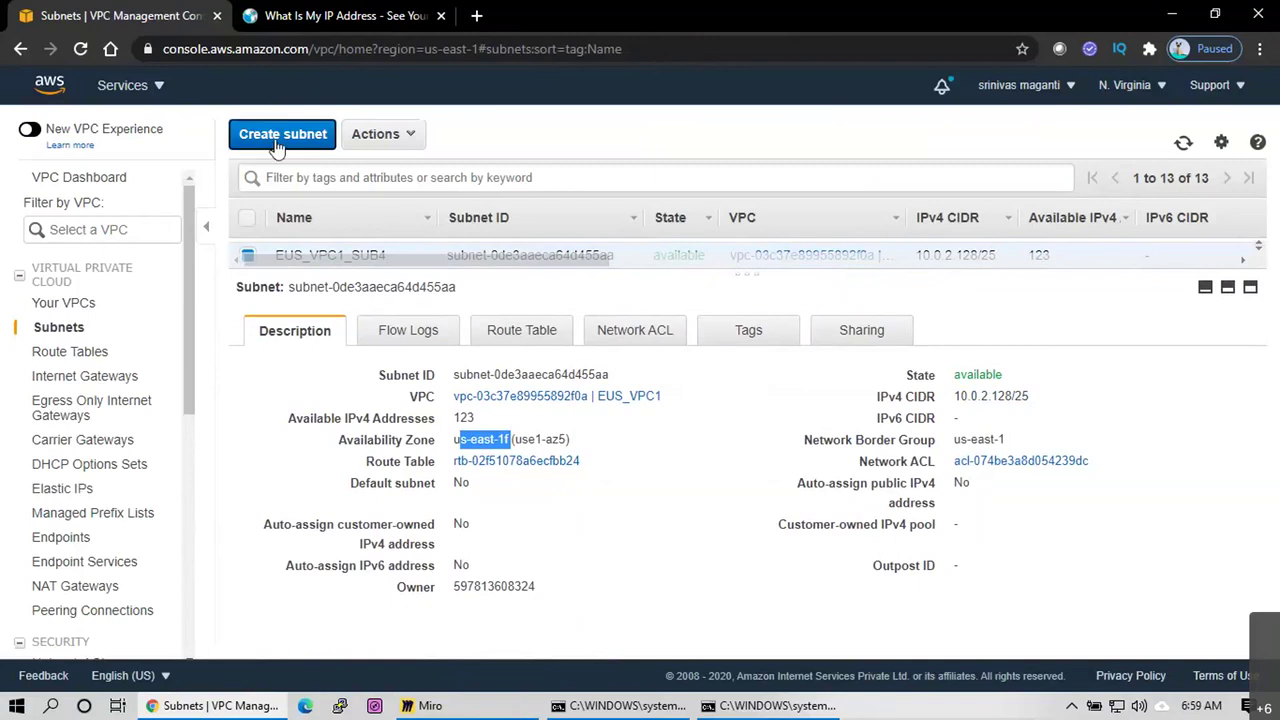
left_click(427, 267)
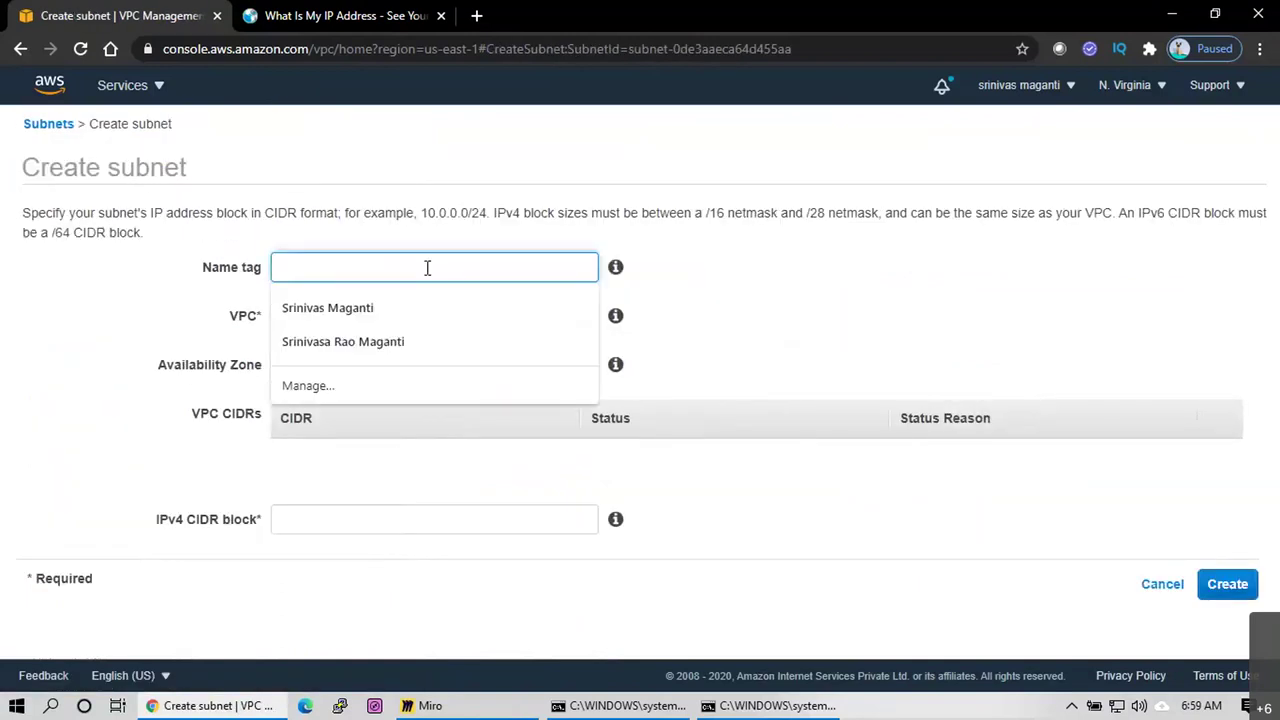
type("EUS_VPC1")
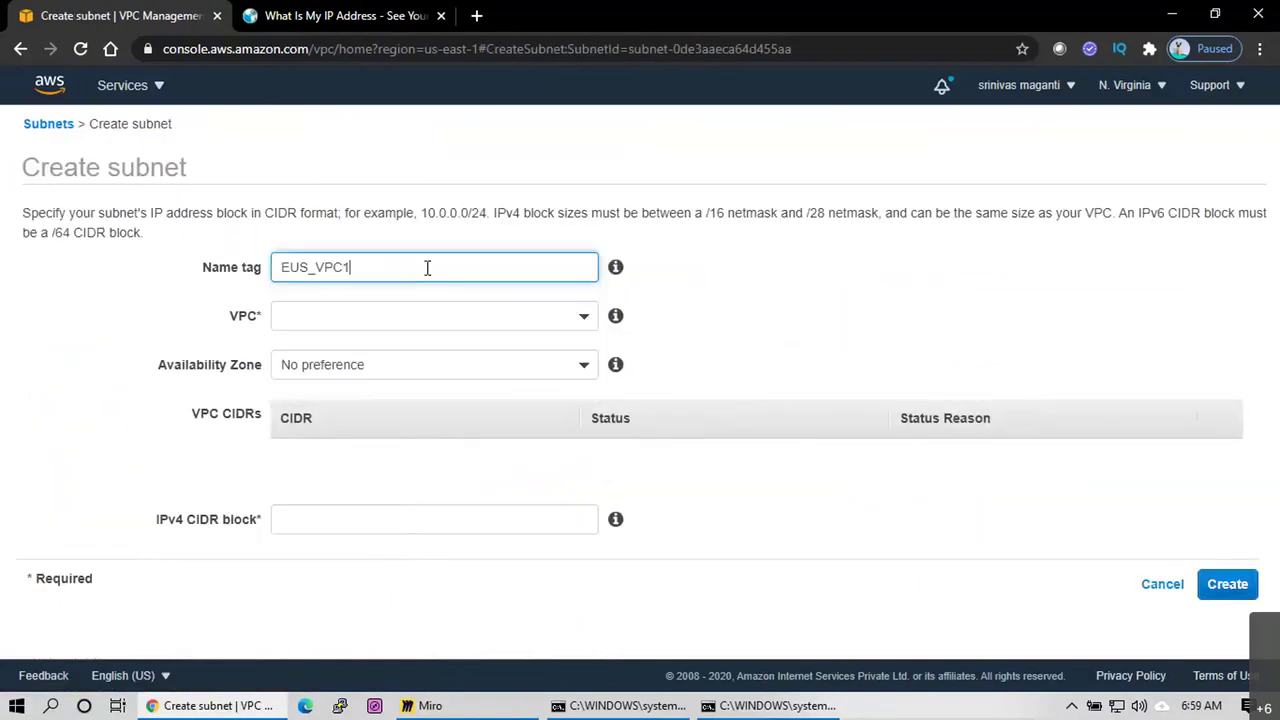
type("_SUB5")
key("Tab")
left_click(510, 316)
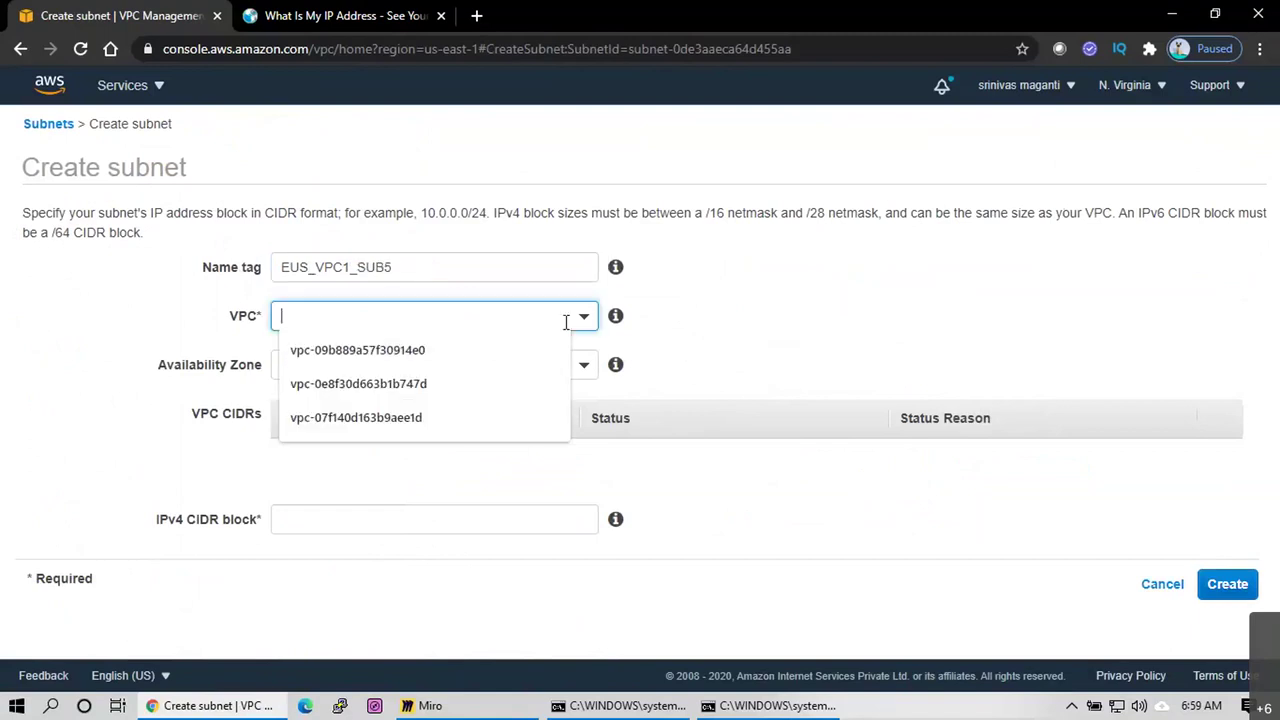
left_click(562, 412)
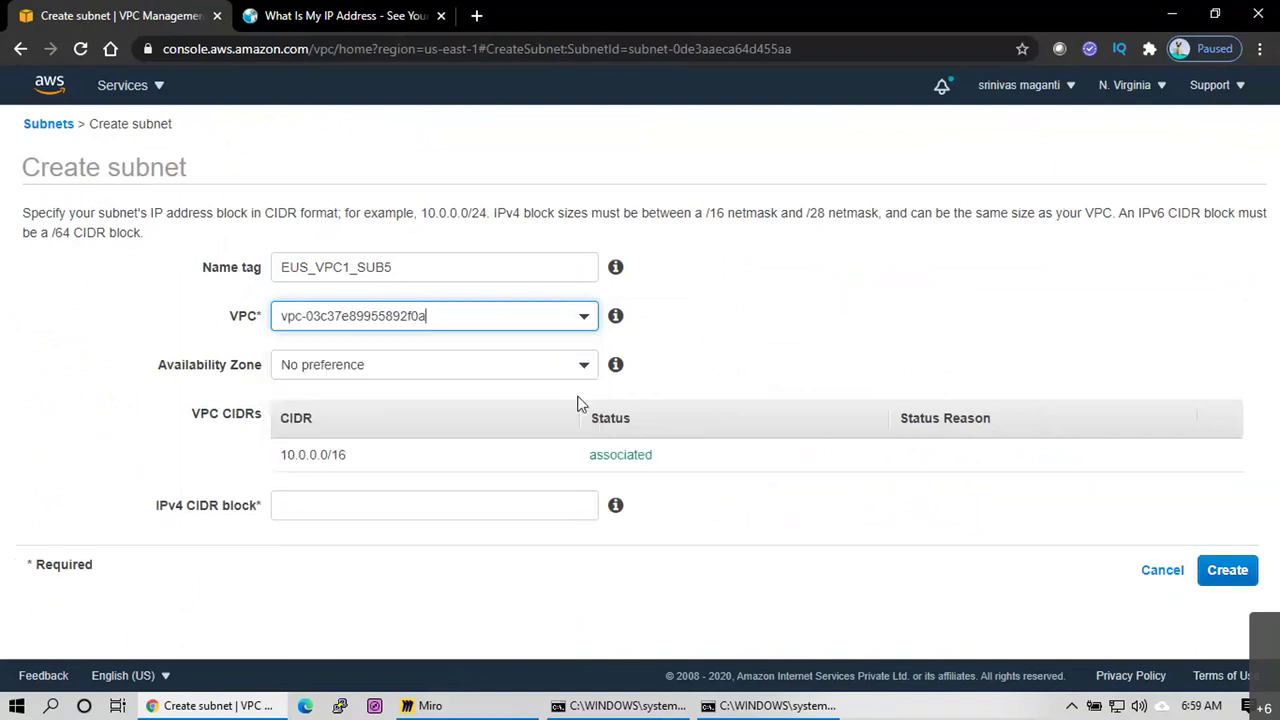
Set the IPv4 CIDR block of EUS_VPC1_SUB5 to 10.0.3.0/29 and try to create the subnet
left_click(513, 502)
type("10")
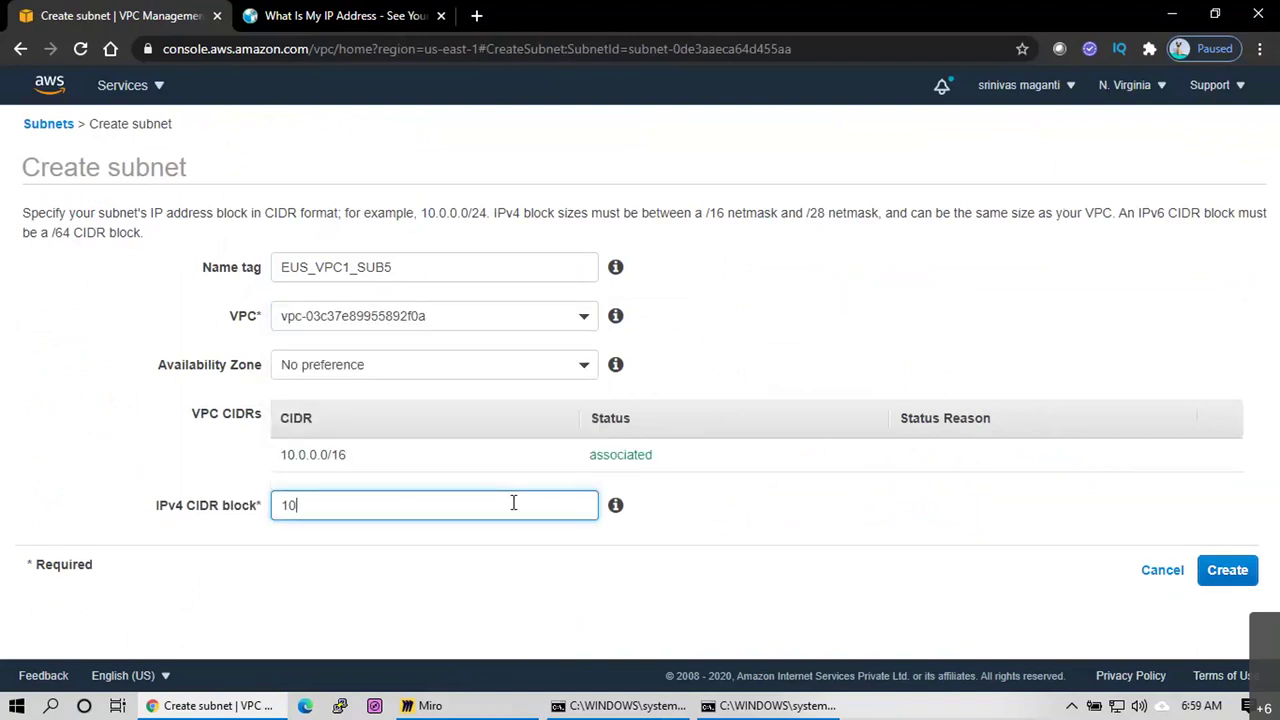
type(".0.3.0/29")
key("Tab")
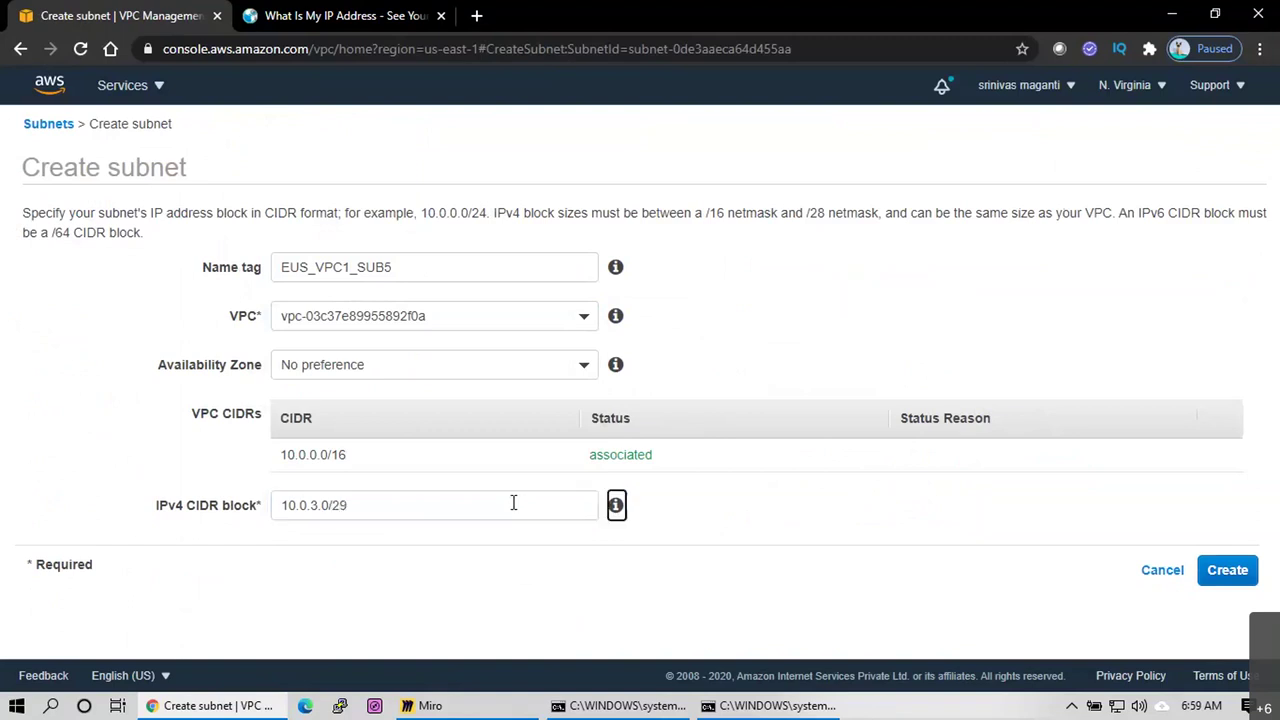
left_click(1203, 570)
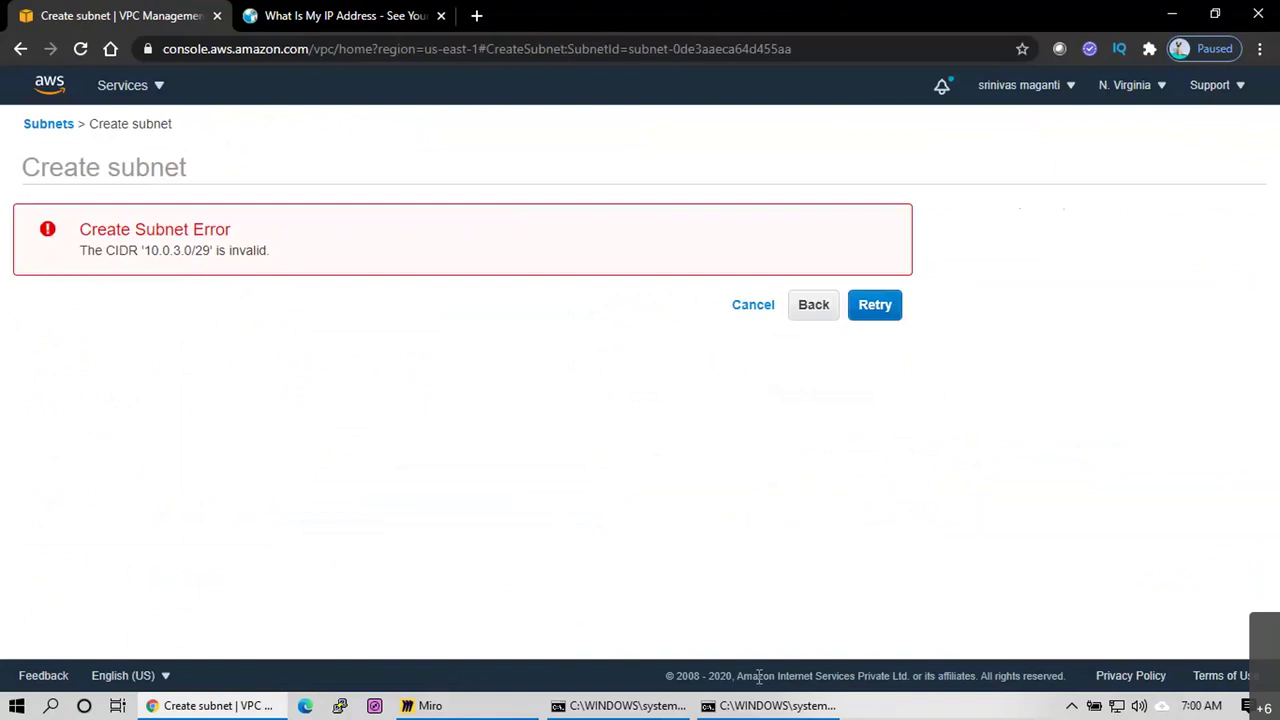
Switch to the Miro board, shift the VPC address range text onto the diagram's lower edge and undo the move
left_click(428, 706)
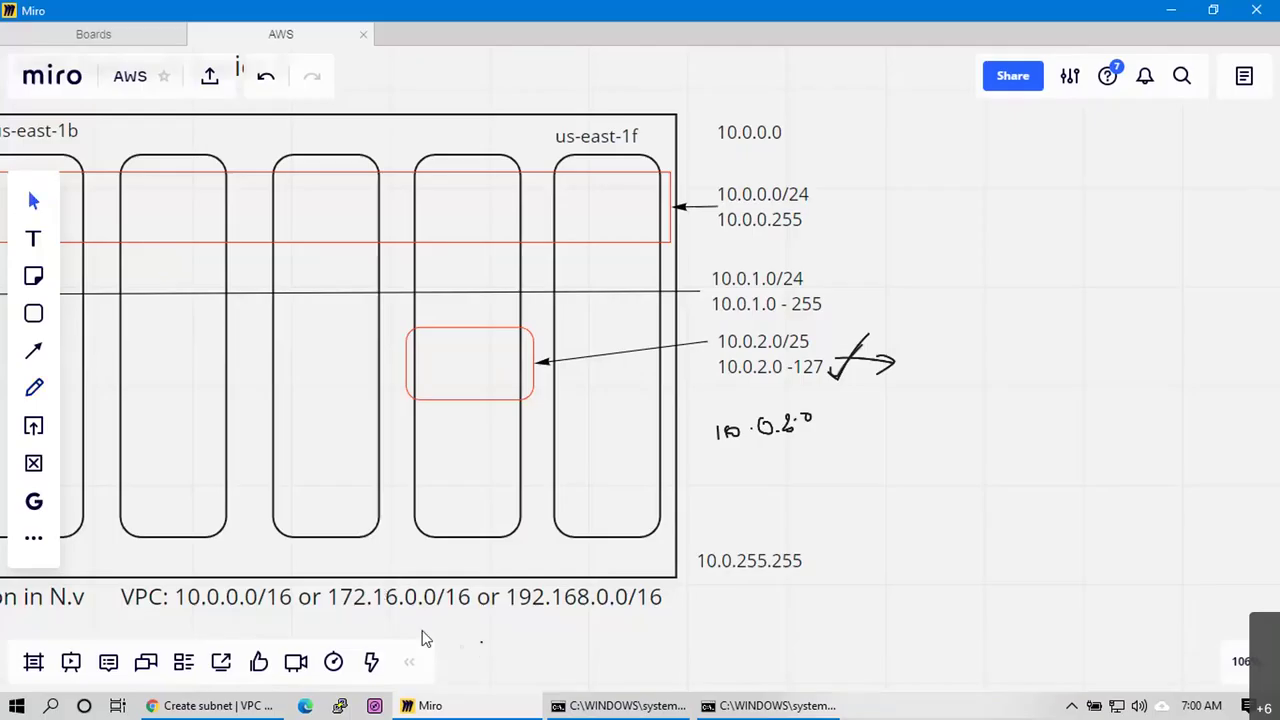
left_click_drag(520, 609, 585, 578)
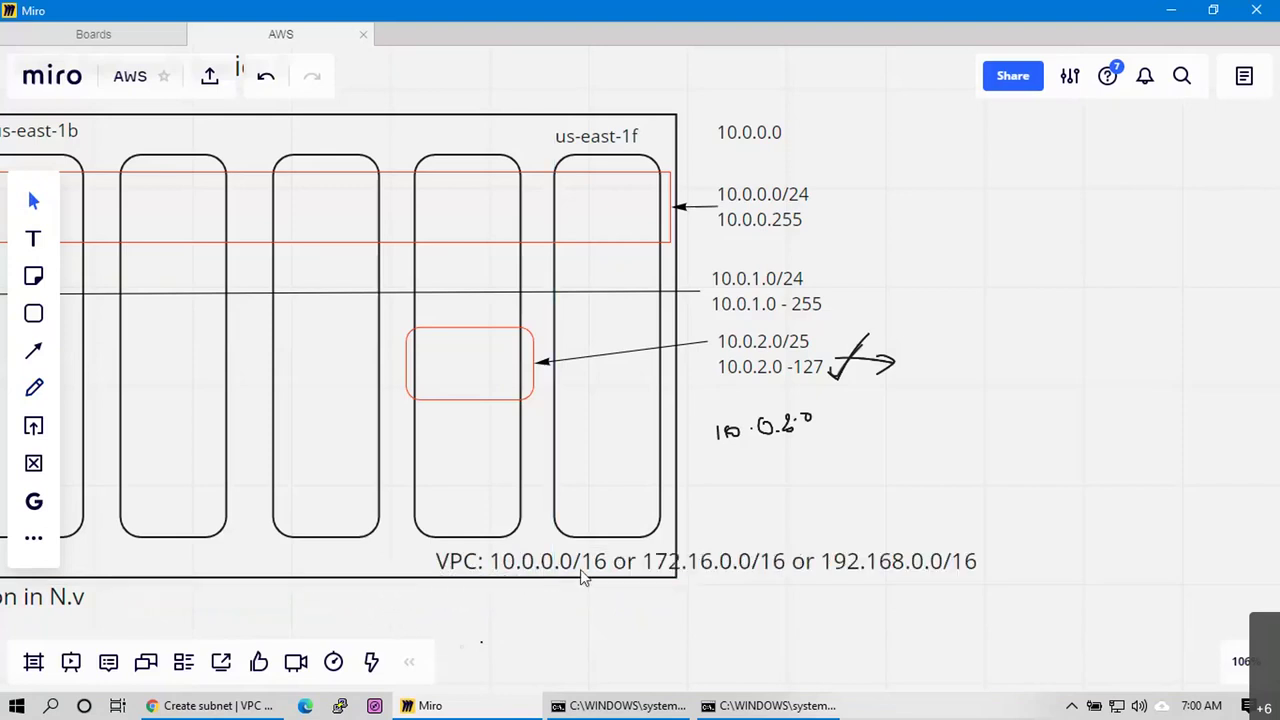
key("ctrl+z")
key("ctrl+z")
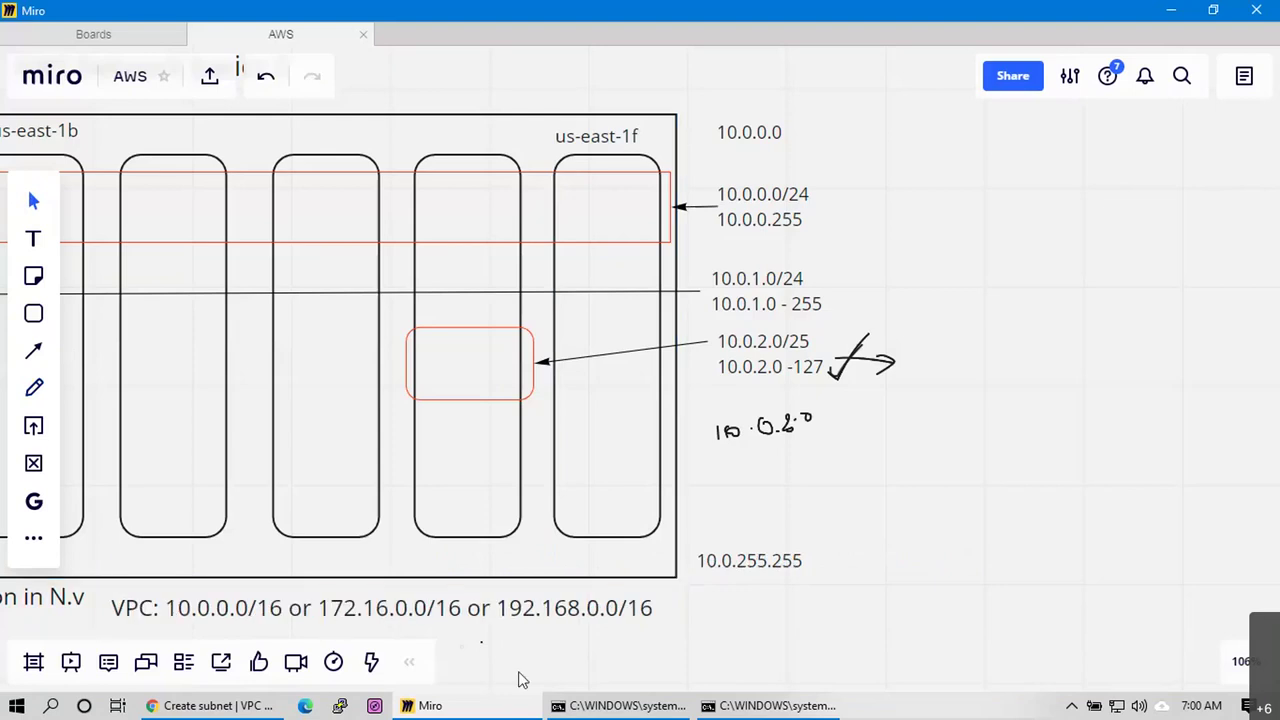
Examine the CIDR block size list on the Miro board and compare it with the subnet creation result in the AWS console
scroll(300, 620, "left", 10)
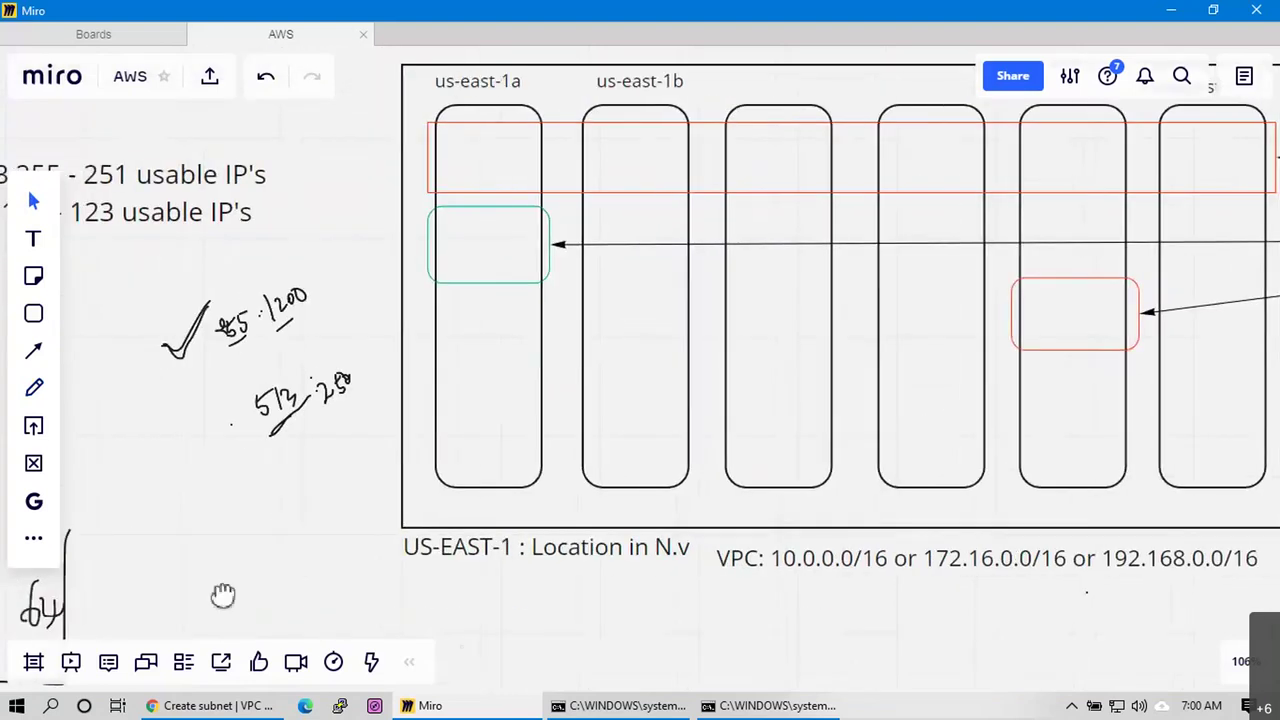
left_click_drag(222, 595, 994, 613)
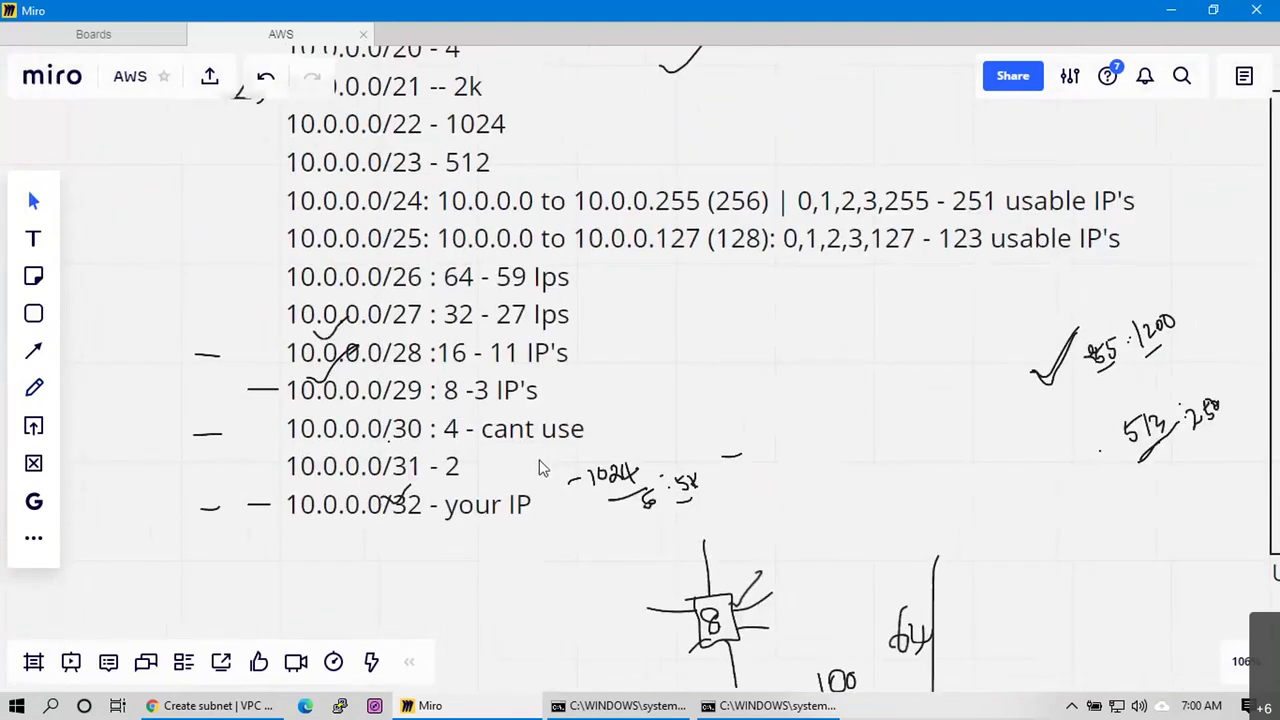
key("alt+Tab")
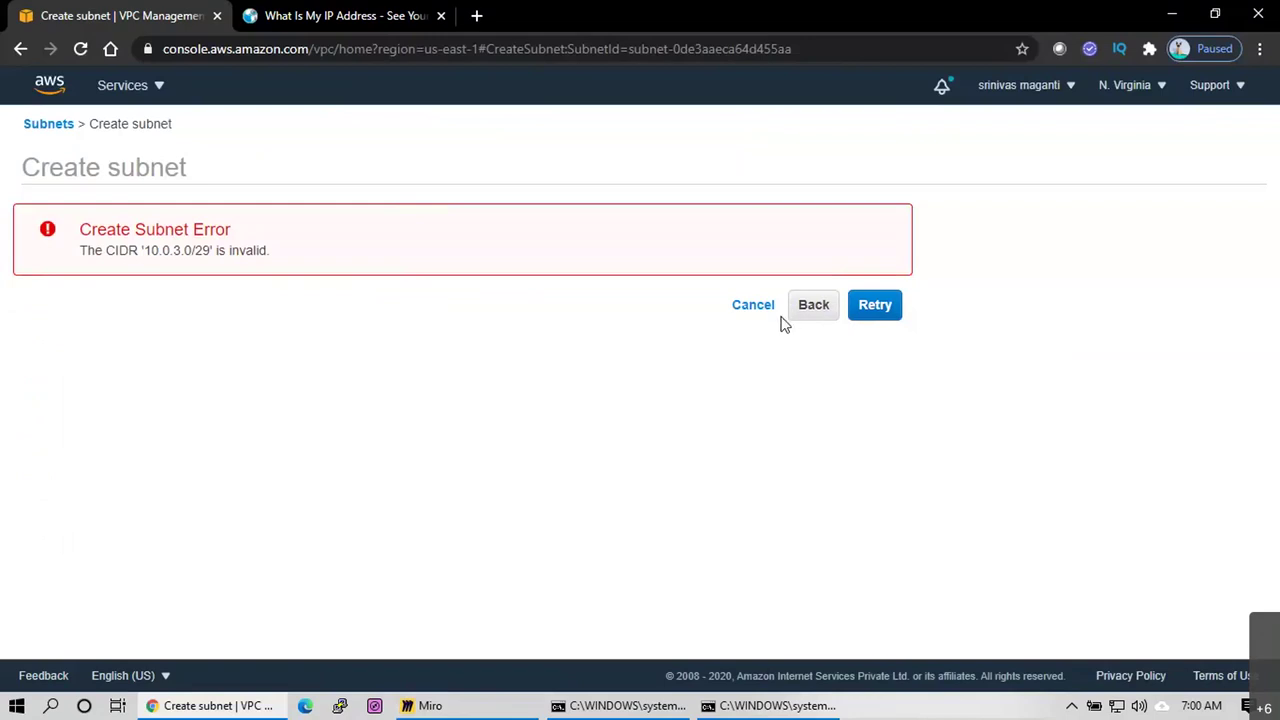
key("alt+Tab")
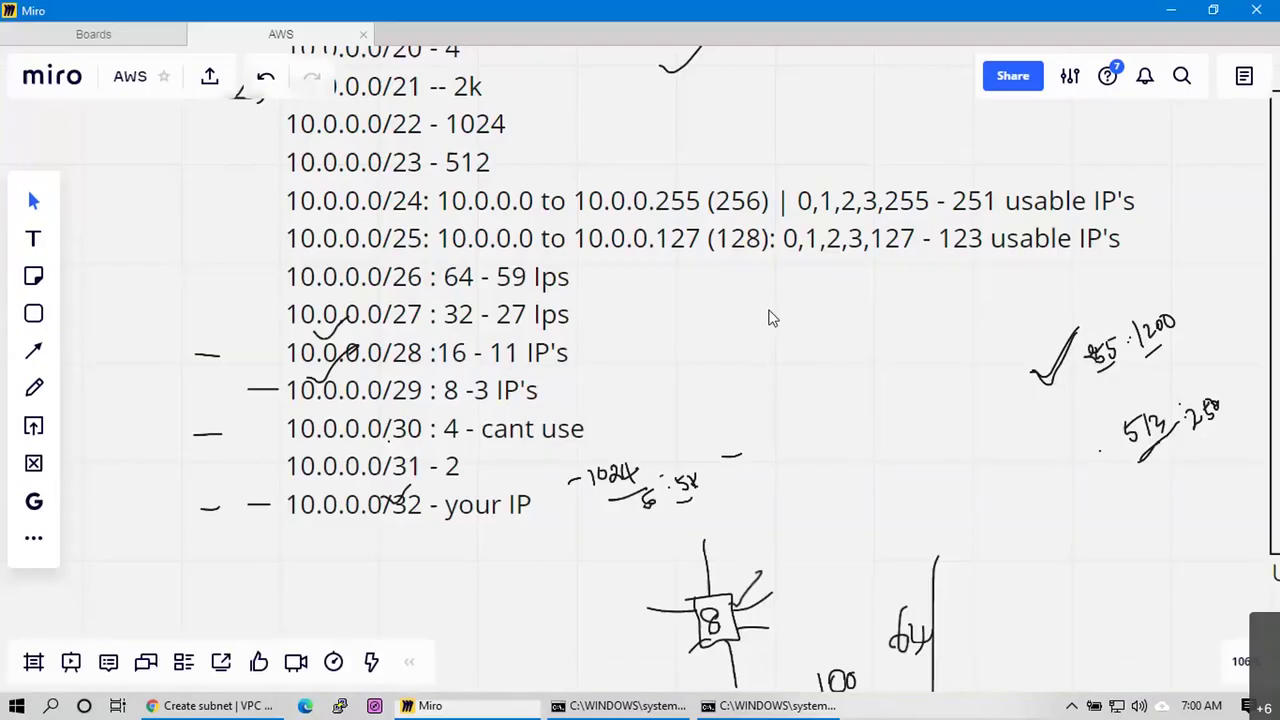